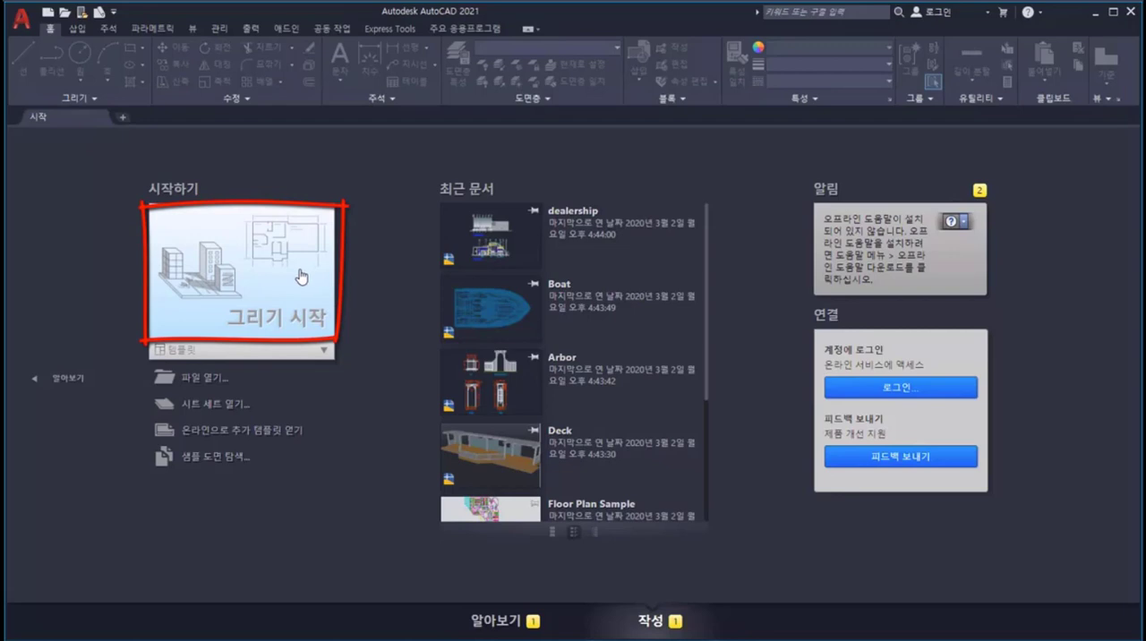
Step: Look over the available drawing templates and browse the list of recent documents
{"action": "left_click", "coordinate": [325, 351]}
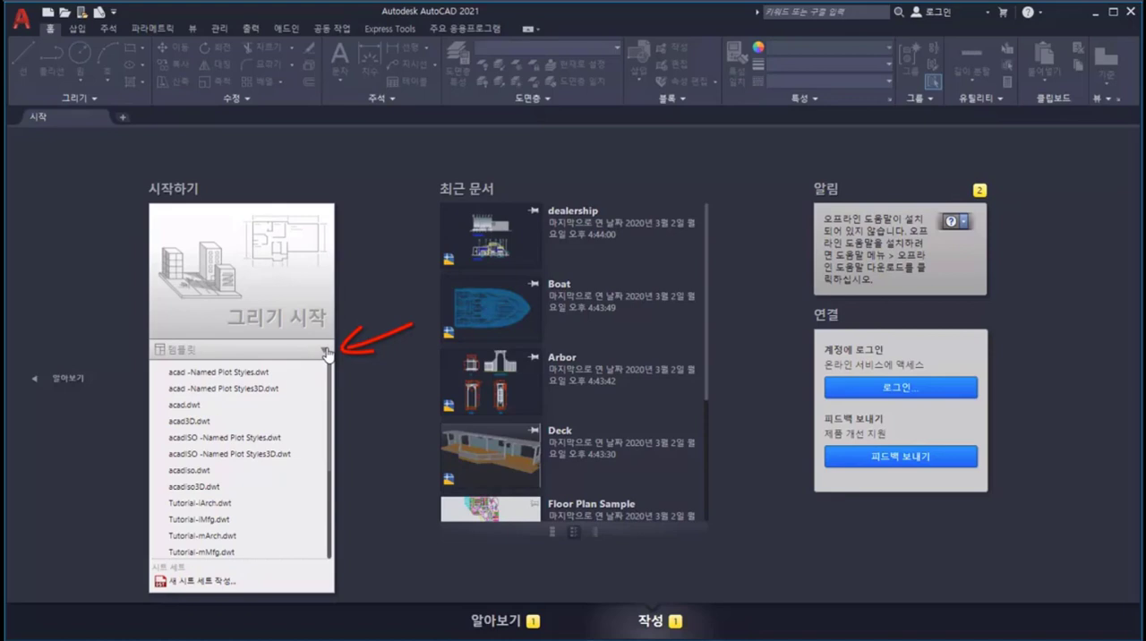
{"action": "left_click", "coordinate": [326, 353]}
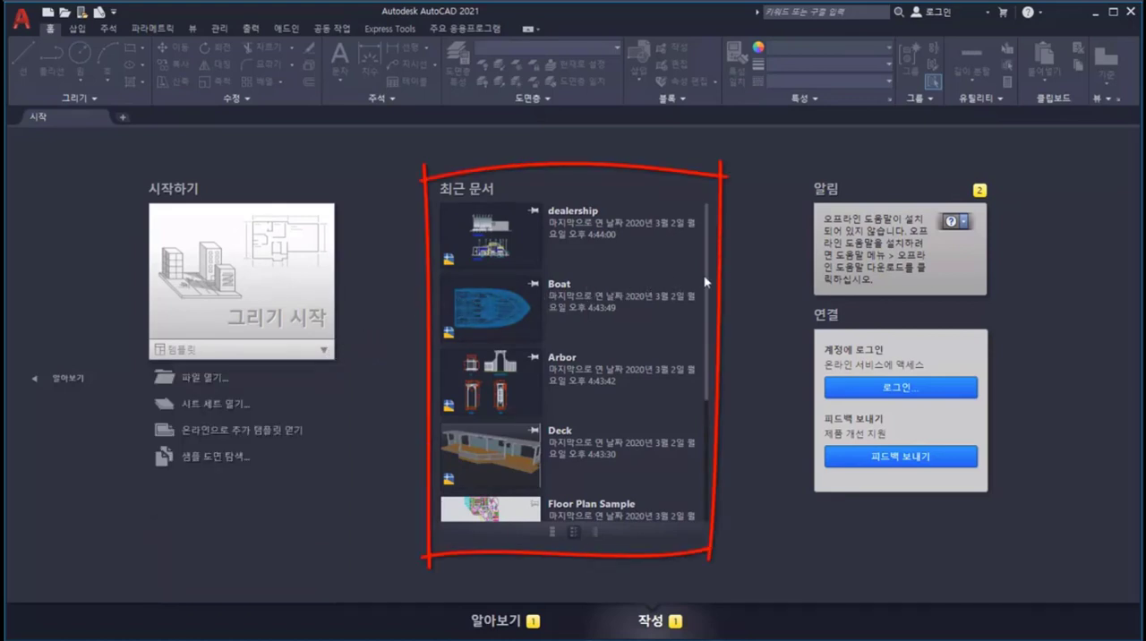
{"action": "left_click_drag", "start_coordinate": [709, 284], "coordinate": [710, 394]}
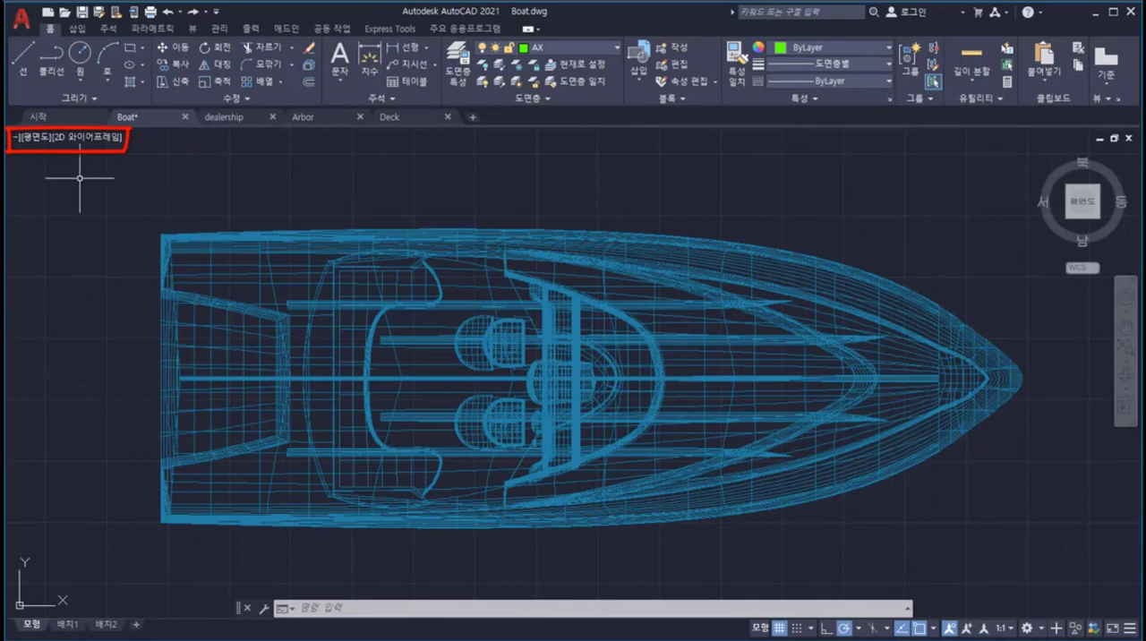
Step: Split the Boat drawing into three model viewports using the Three: Right configuration
{"action": "left_click", "coordinate": [16, 138]}
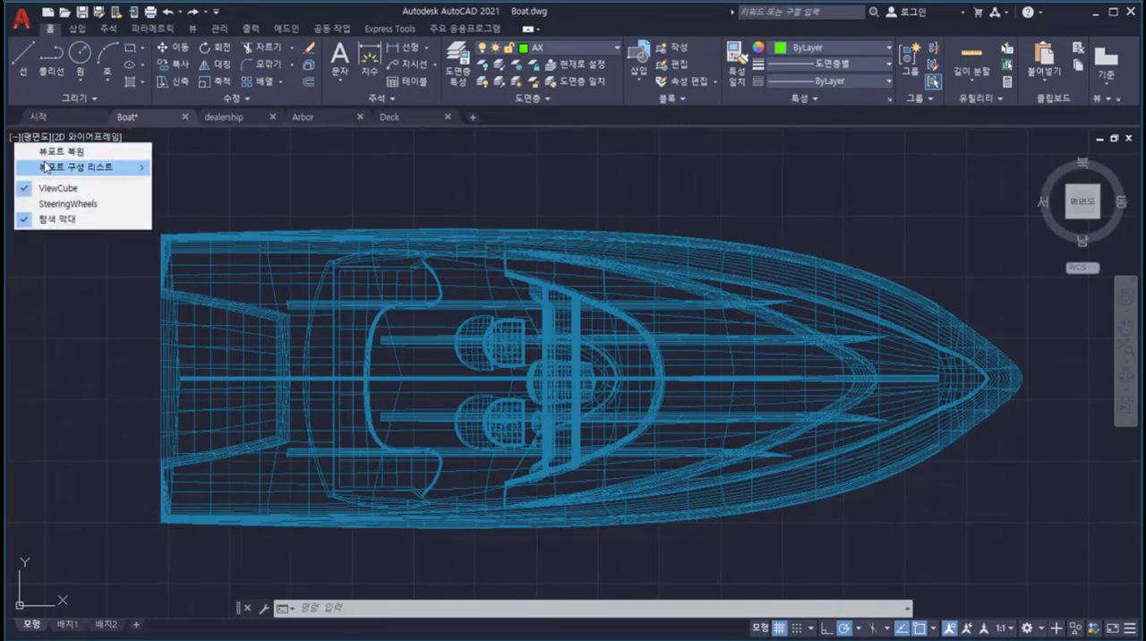
{"action": "mouse_move", "coordinate": [87, 171]}
{"action": "left_click", "coordinate": [238, 235]}
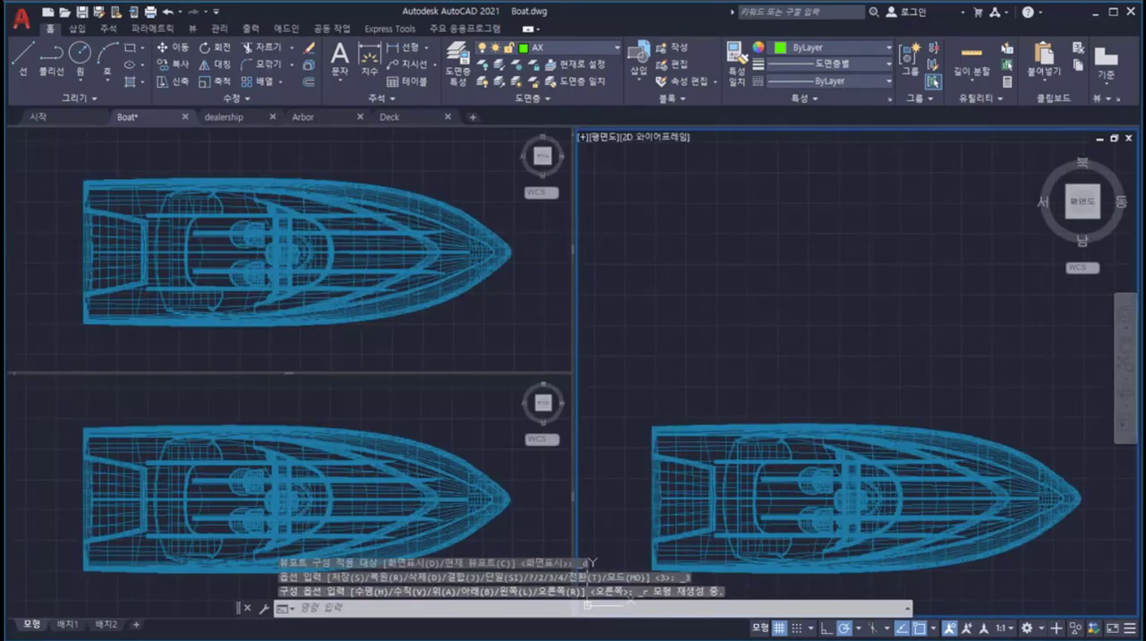
Step: Set the large viewport to the southwest isometric view with the Conceptual (개념) visual style
{"action": "left_click", "coordinate": [607, 139]}
{"action": "left_click", "coordinate": [659, 266]}
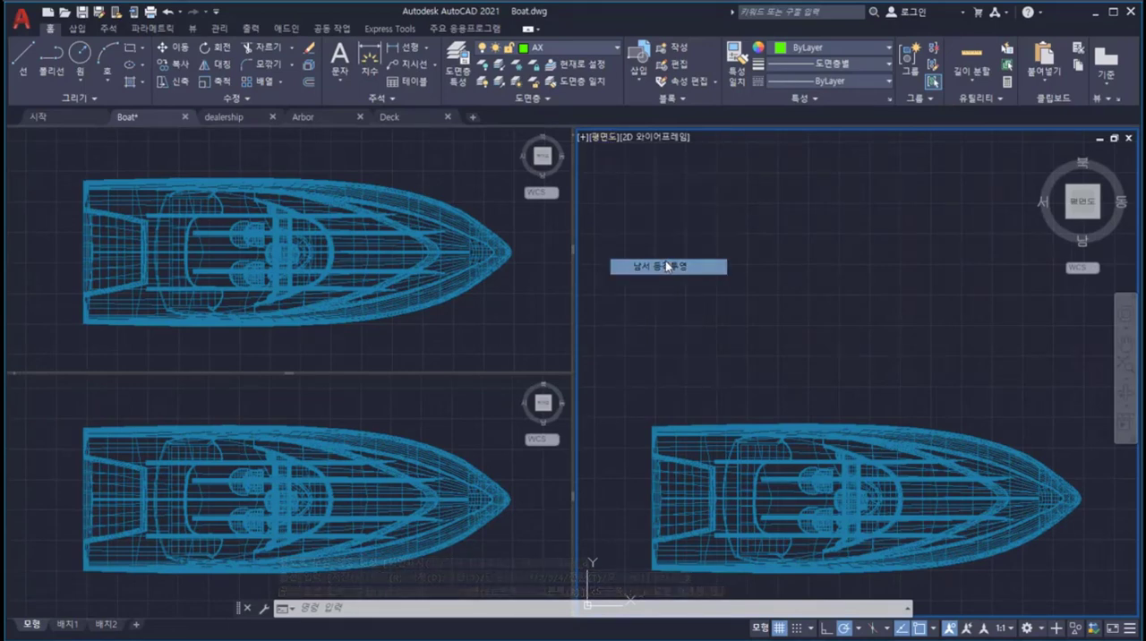
{"action": "left_click", "coordinate": [694, 137]}
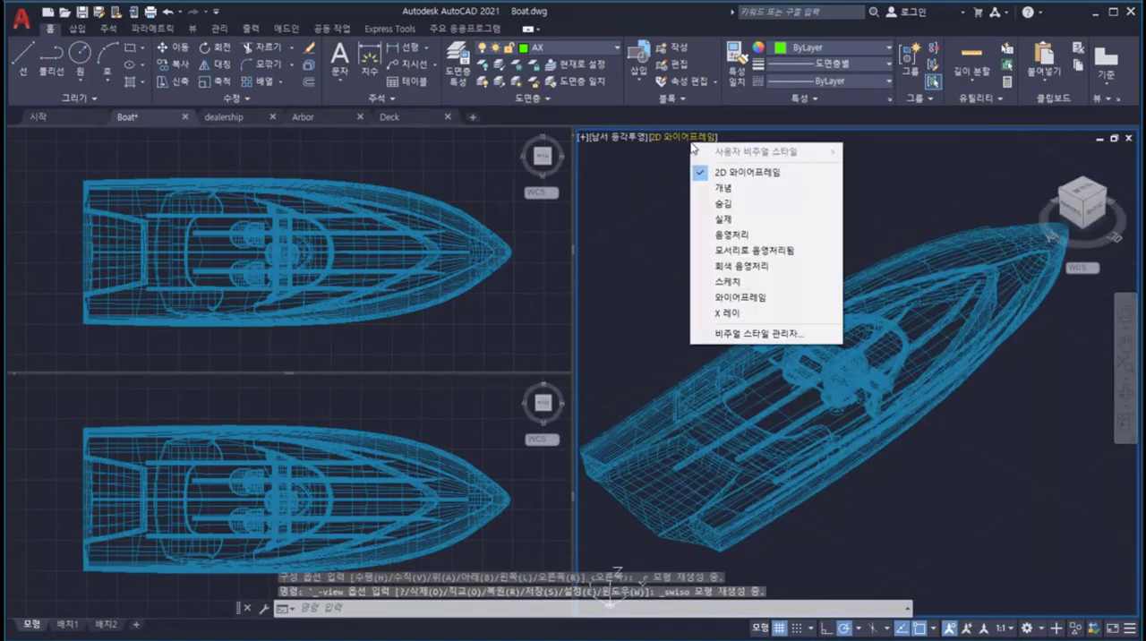
{"action": "left_click", "coordinate": [724, 187]}
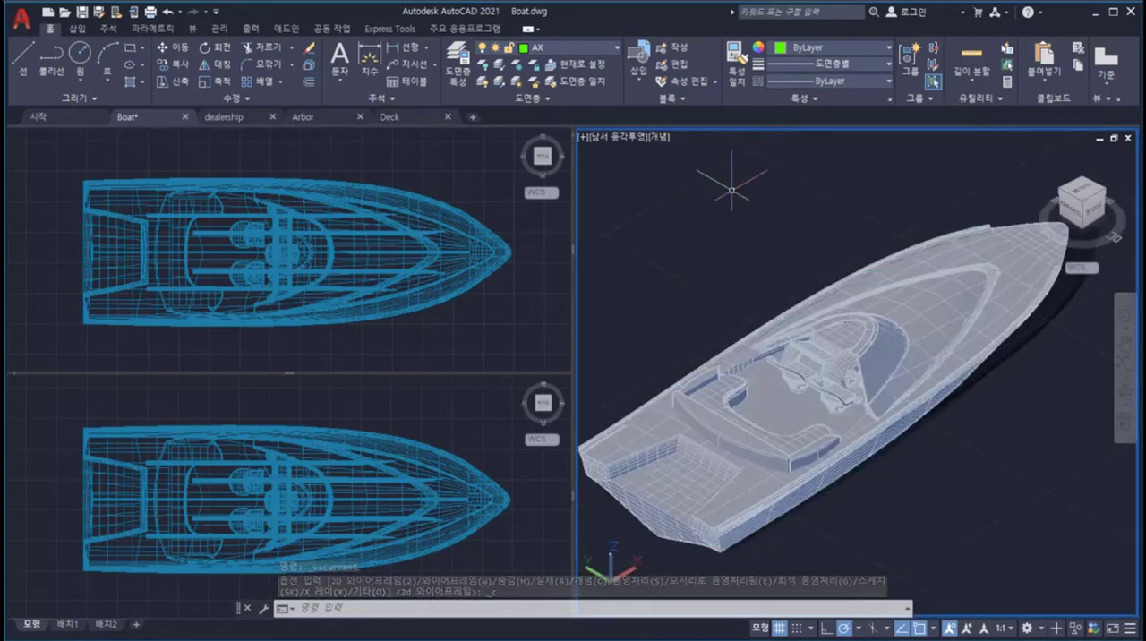
Step: Use the ViewCube to view the boat from the front, top and right side, ending in the southeast isometric view
{"action": "left_click", "coordinate": [1086, 207]}
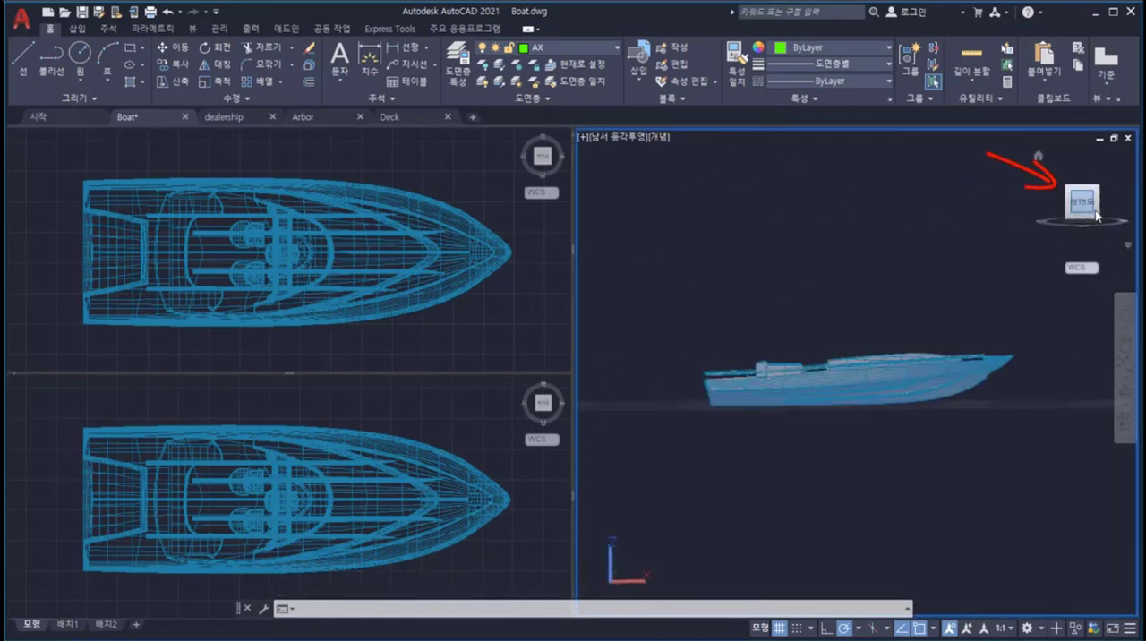
{"action": "left_click", "coordinate": [1083, 177]}
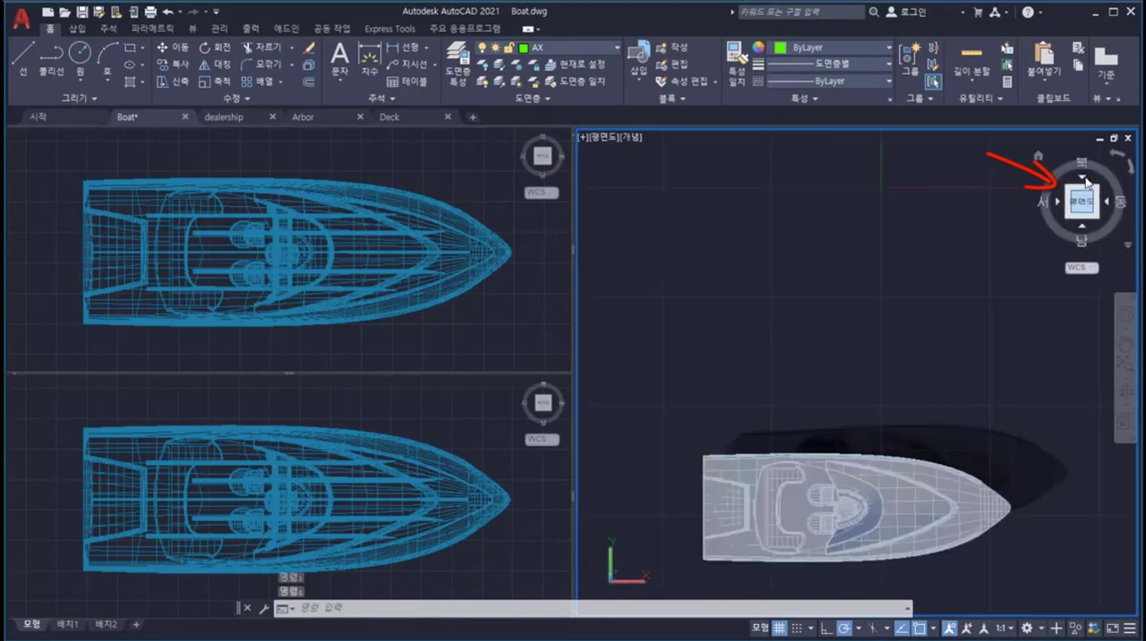
{"action": "left_click", "coordinate": [1109, 204]}
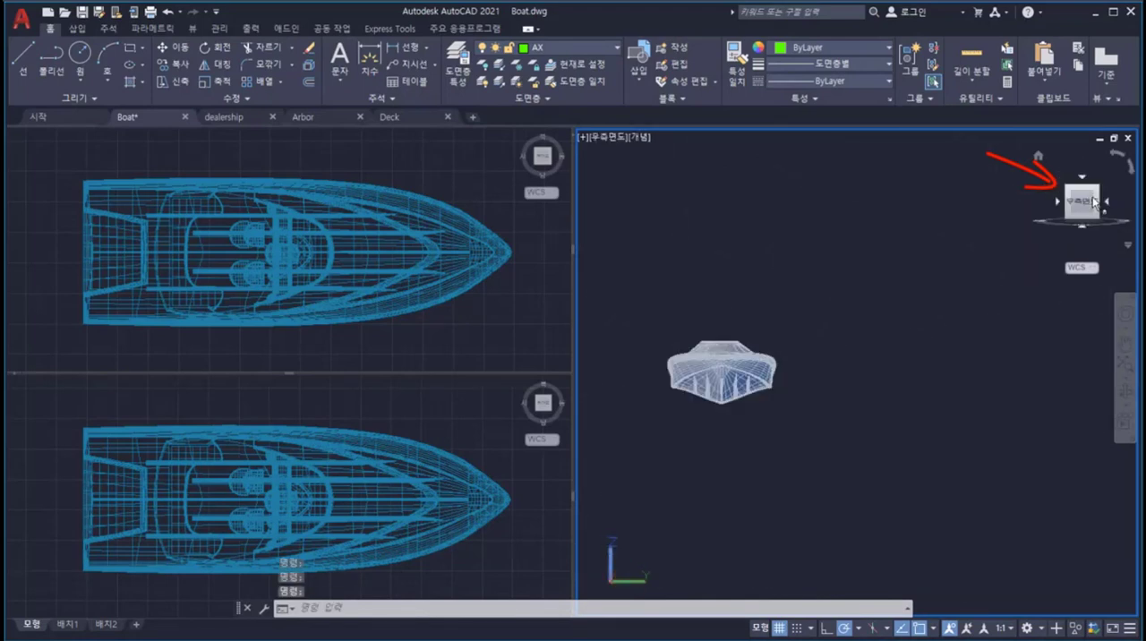
{"action": "left_click", "coordinate": [1067, 187]}
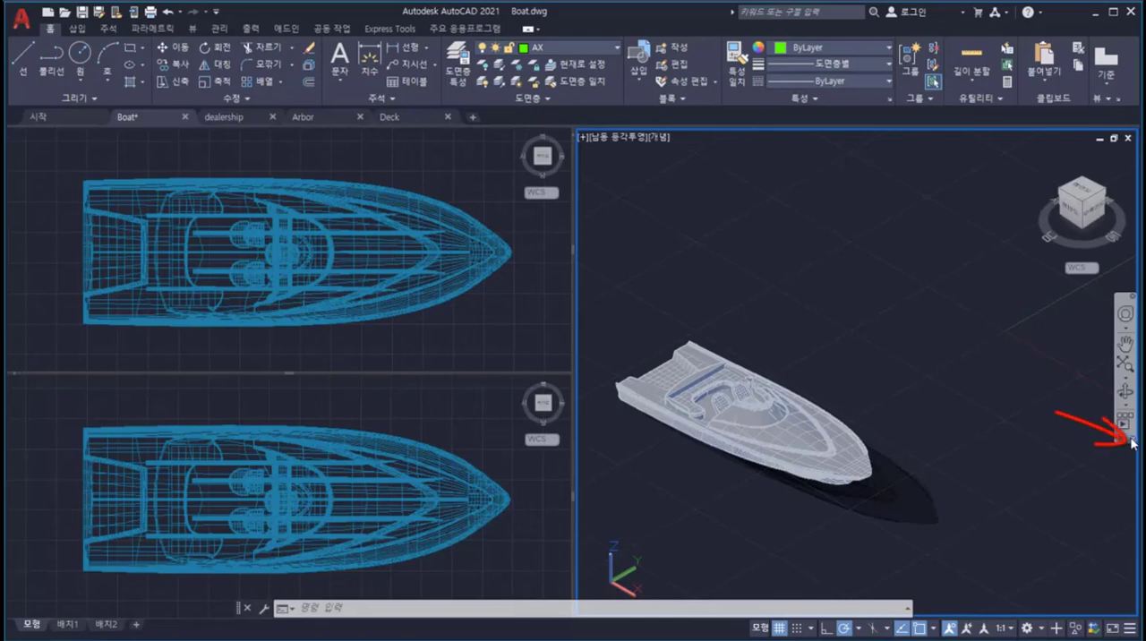
Step: Examine which tools the navigation bar can show and its docking option, leaving the settings as they are
{"action": "left_click", "coordinate": [1133, 439]}
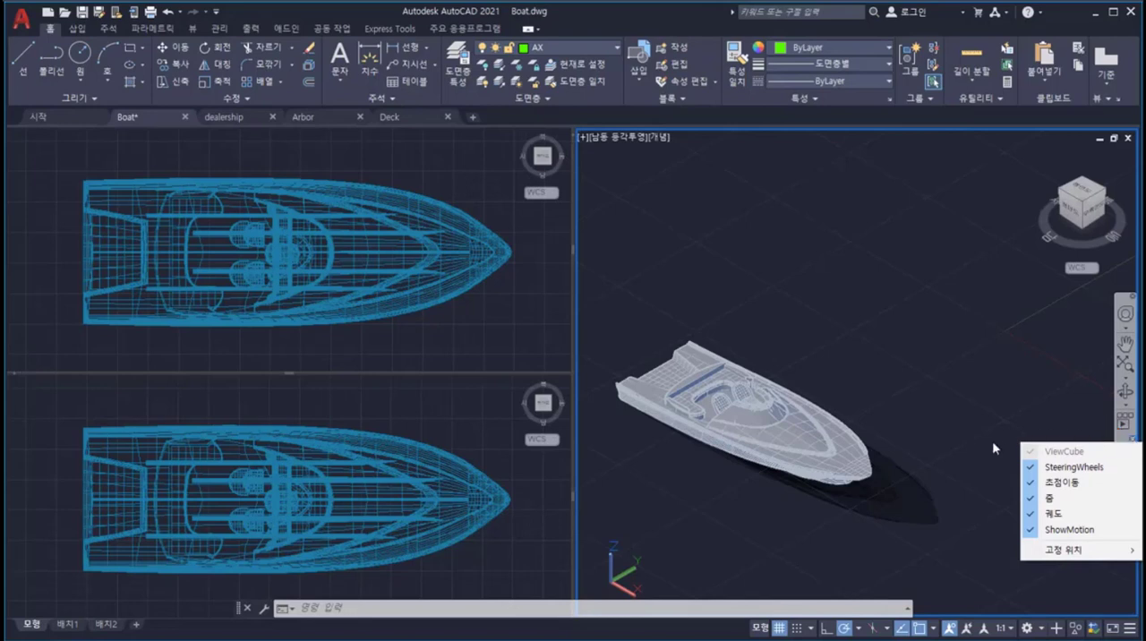
{"action": "left_click", "coordinate": [940, 475]}
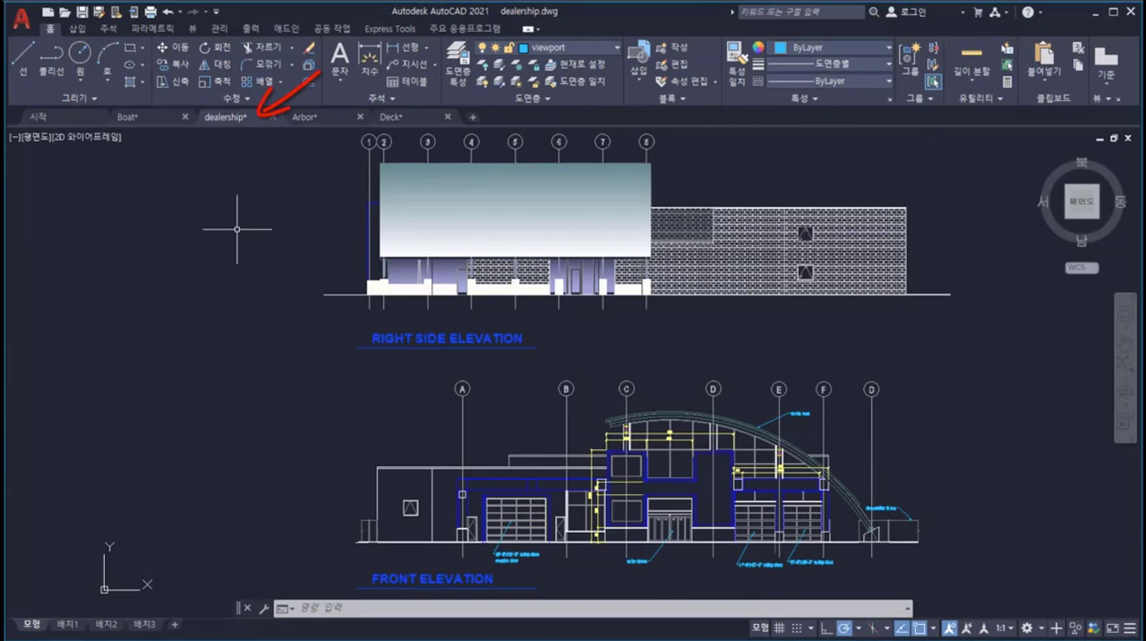
Step: Open layout 배치1 of the dealership drawing from its layout previews
{"action": "mouse_move", "coordinate": [248, 123]}
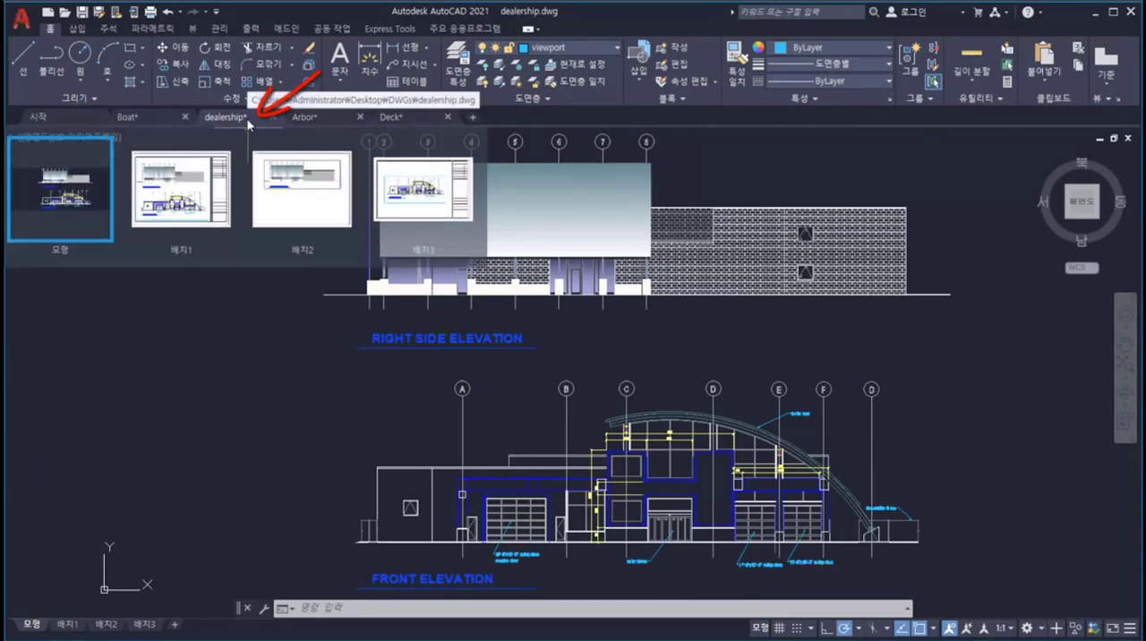
{"action": "left_click", "coordinate": [287, 182]}
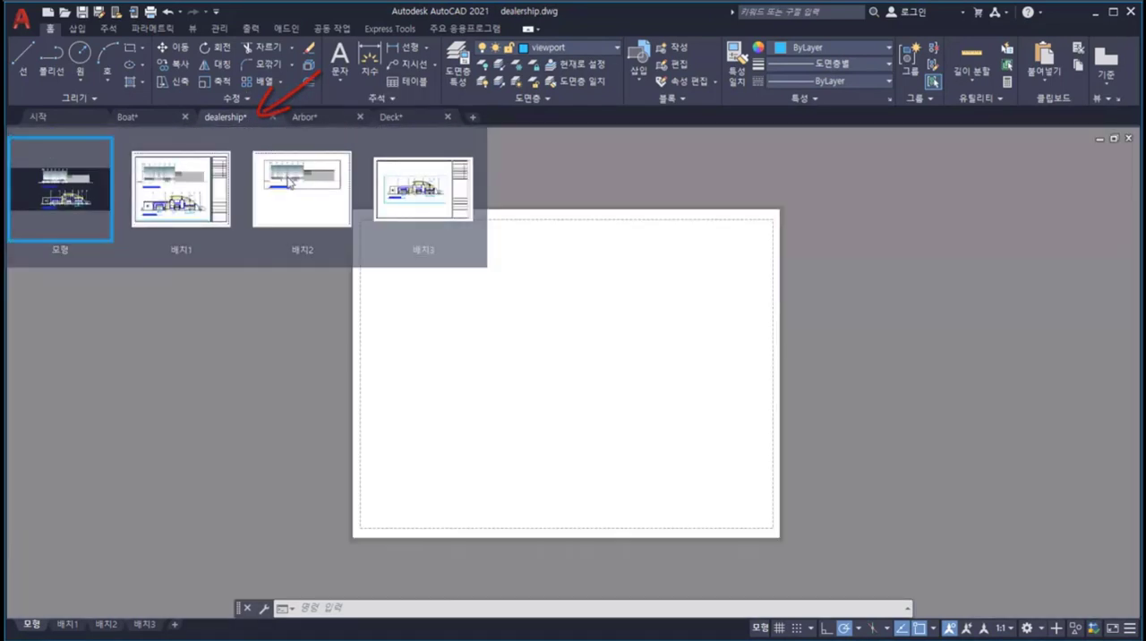
{"action": "left_click", "coordinate": [207, 188]}
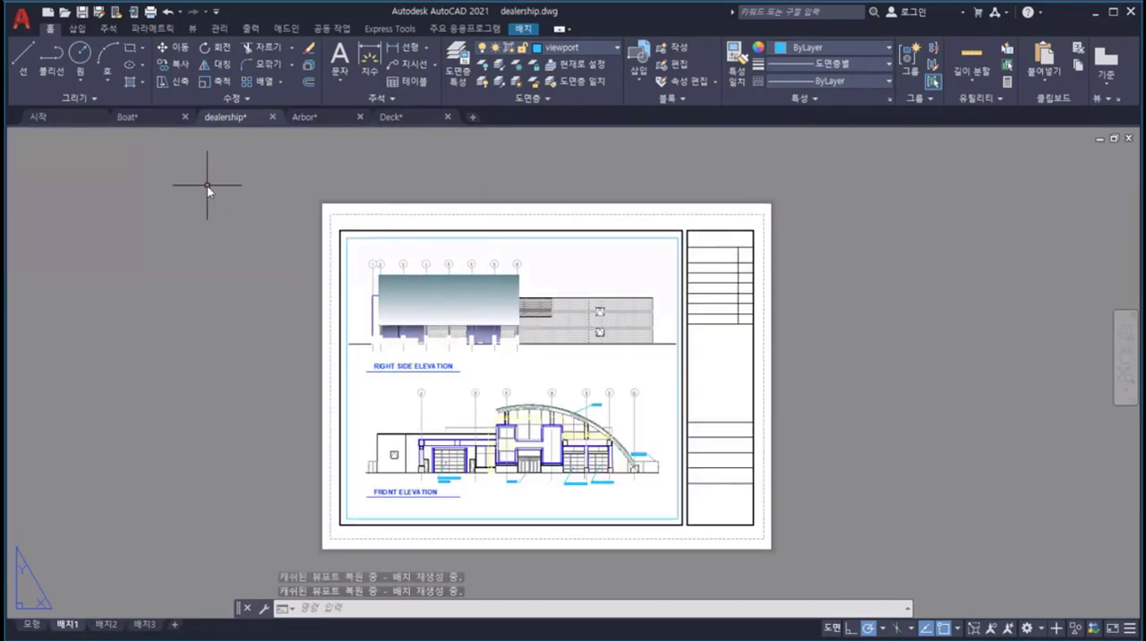
Step: Look over the file commands offered for the open dealership drawing
{"action": "right_click", "coordinate": [240, 120]}
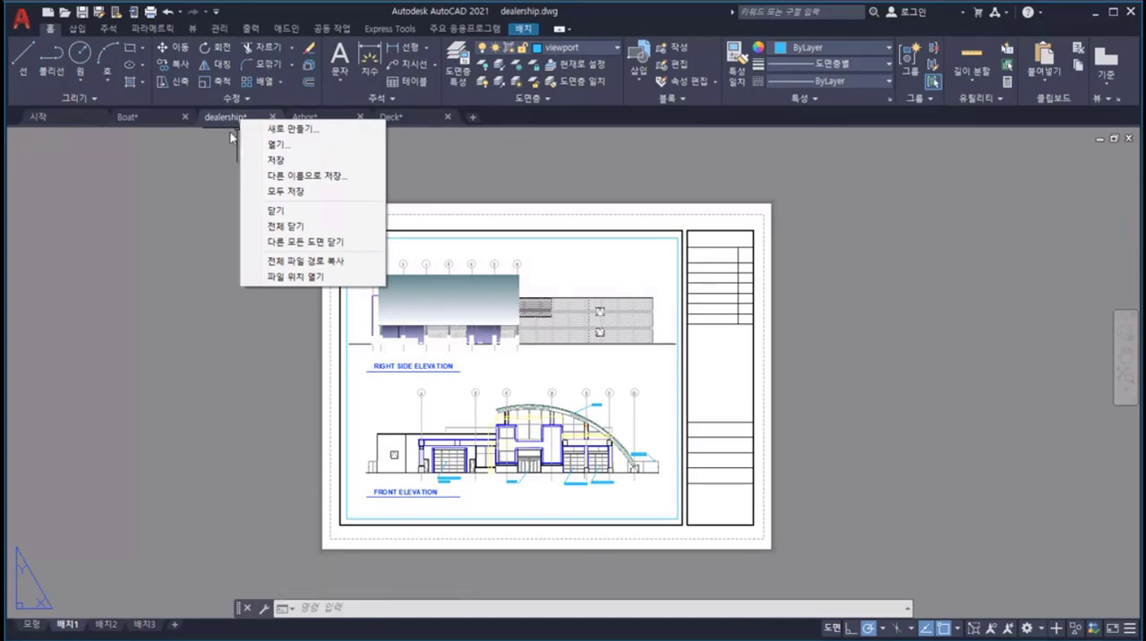
{"action": "left_click", "coordinate": [193, 164]}
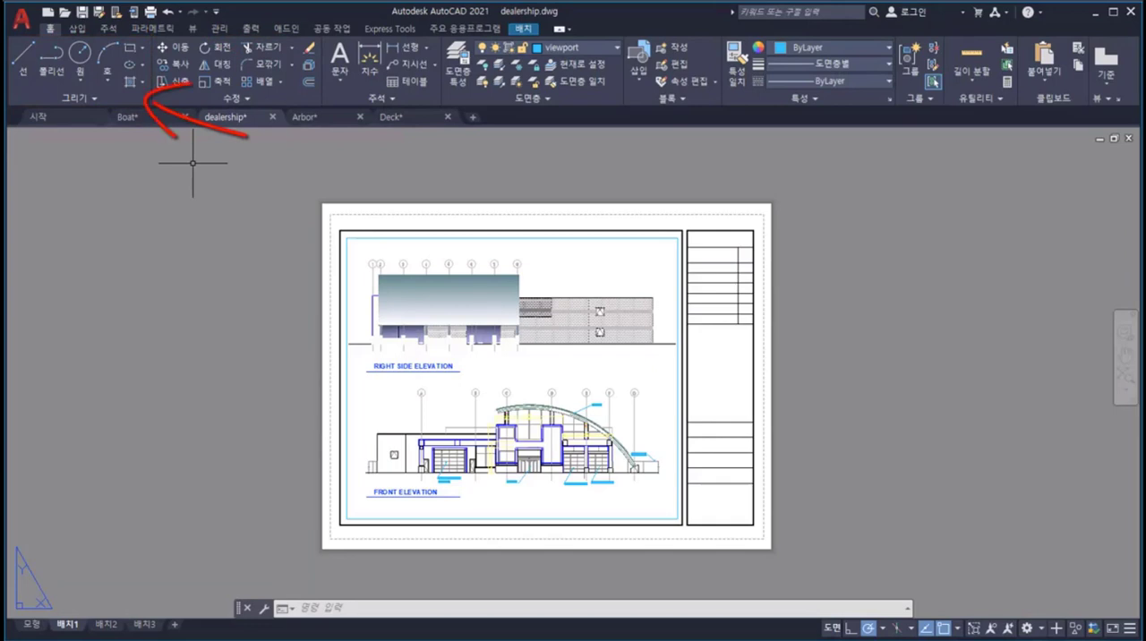
Step: Examine the additional Draw (그리기) and Modify (수정) tools hidden in the ribbon's expandable sections
{"action": "left_click", "coordinate": [107, 95]}
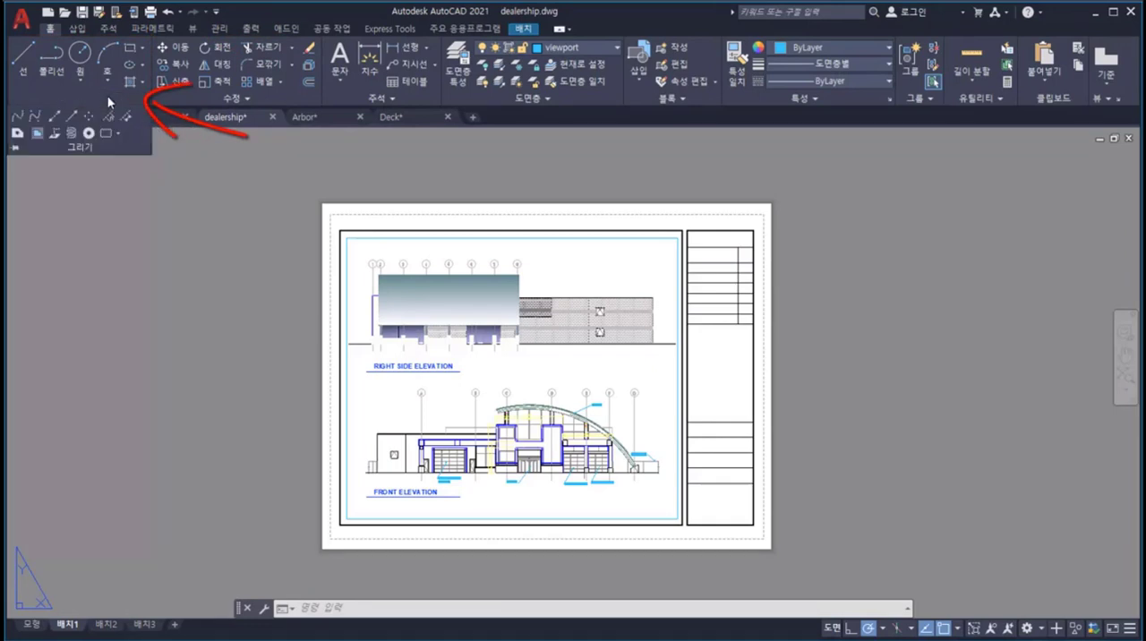
{"action": "left_click", "coordinate": [96, 144]}
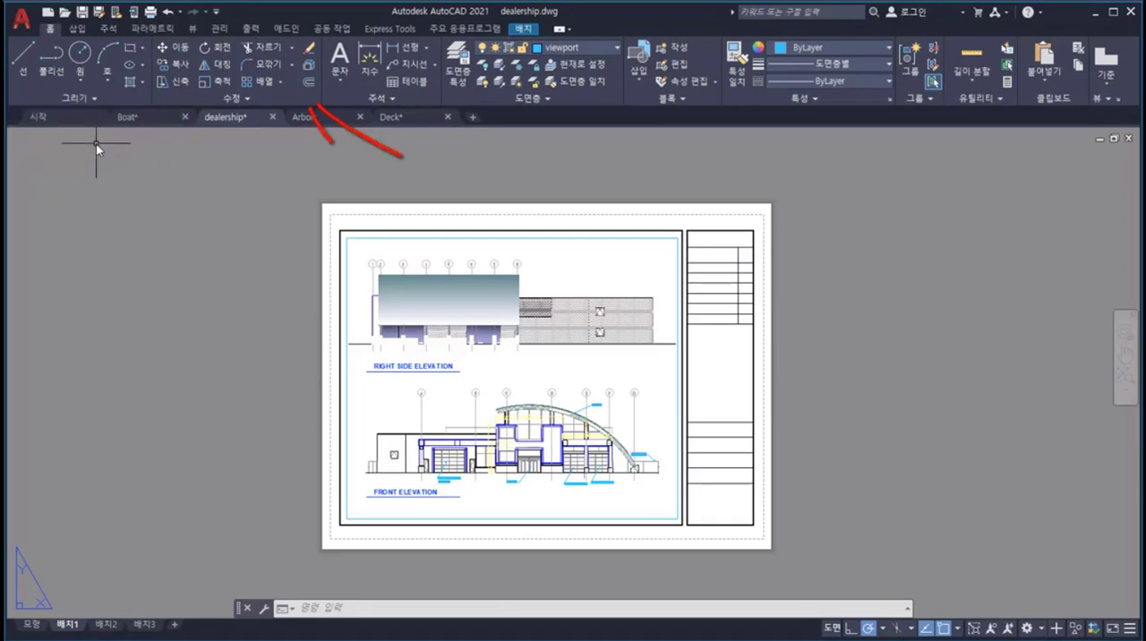
{"action": "left_click", "coordinate": [223, 95]}
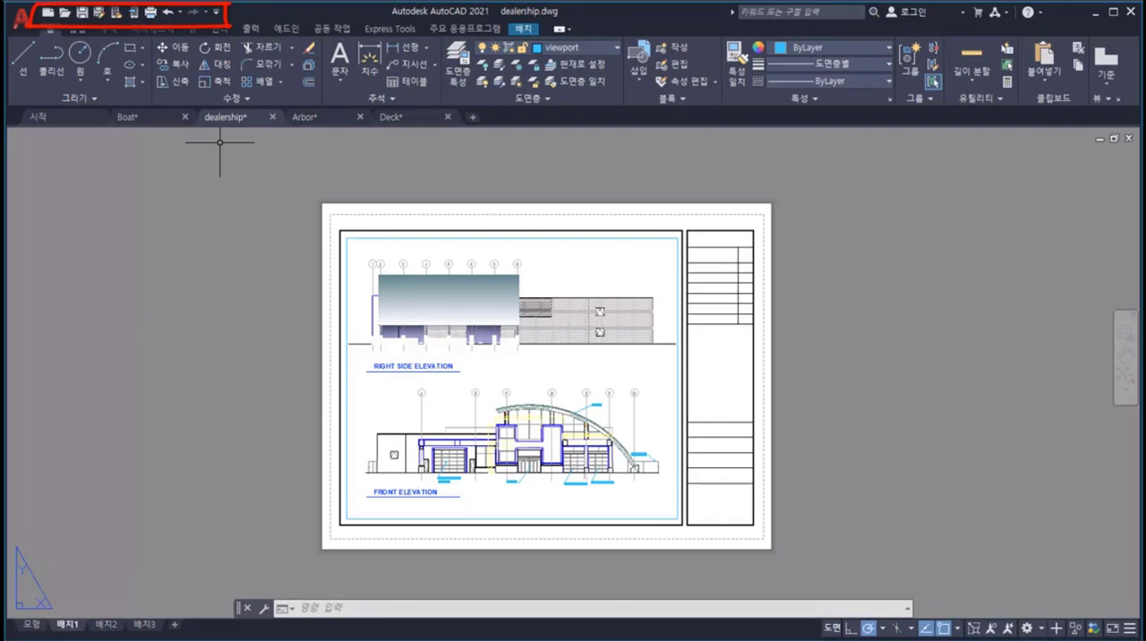
Step: Review which commands can be added to the Quick Access Toolbar
{"action": "left_click", "coordinate": [215, 14]}
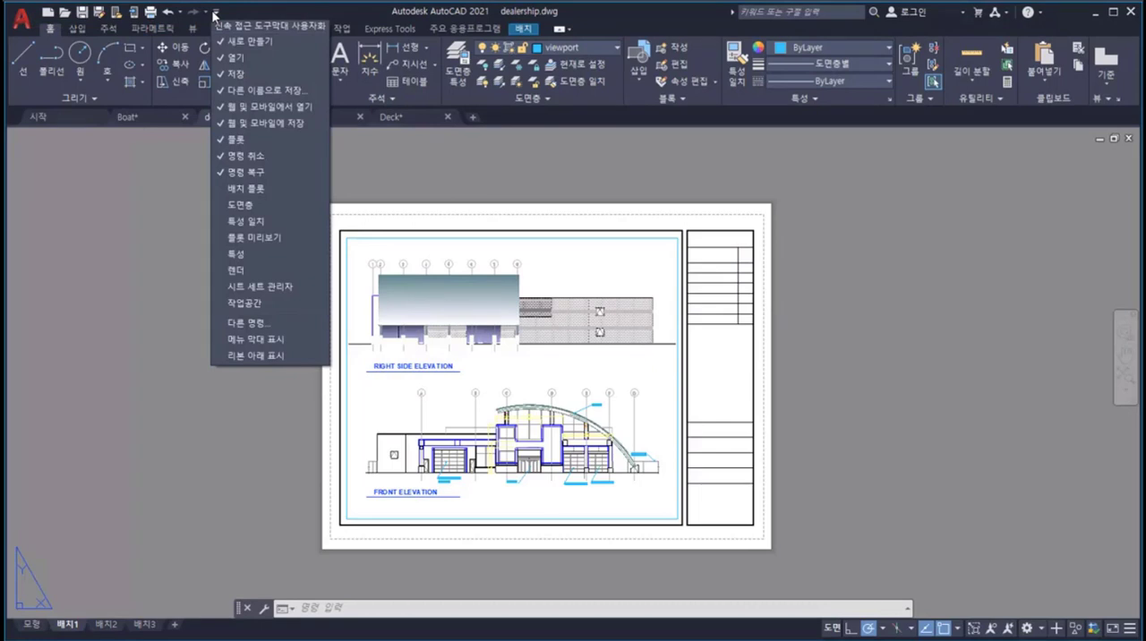
{"action": "left_click", "coordinate": [215, 14]}
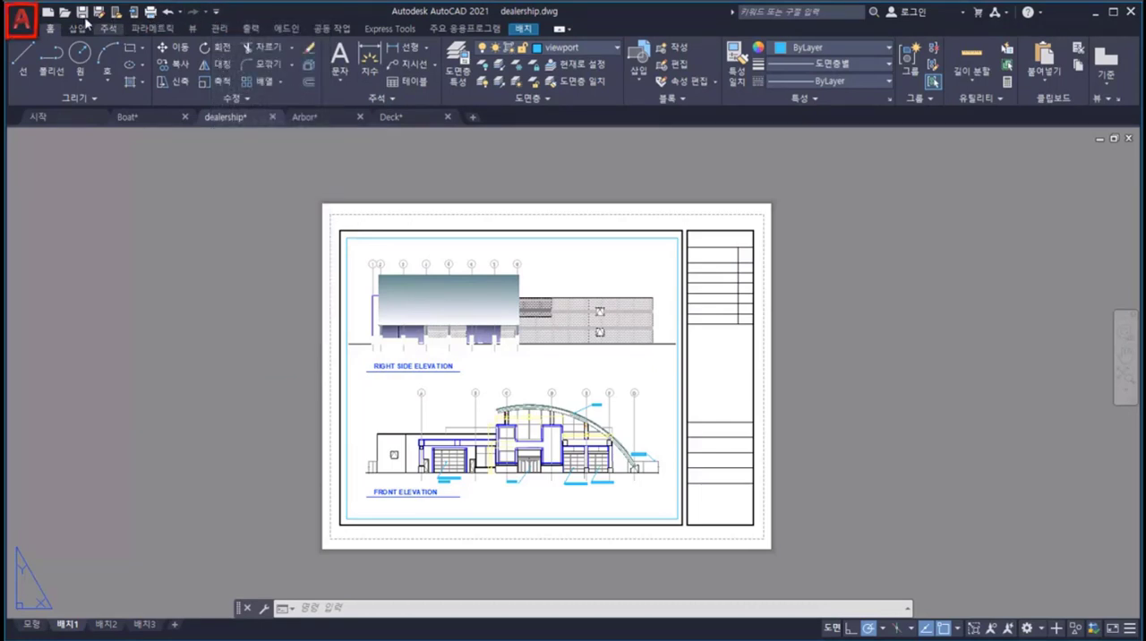
Step: Search the application menu for the command "선"
{"action": "left_click", "coordinate": [26, 23]}
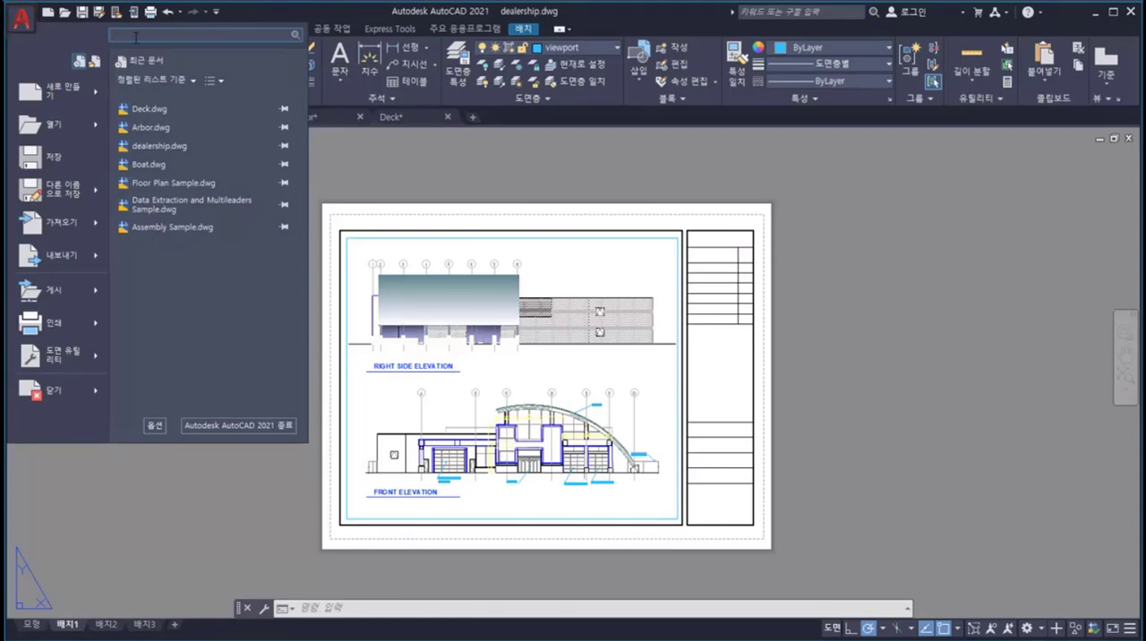
{"action": "type", "text": "선"}
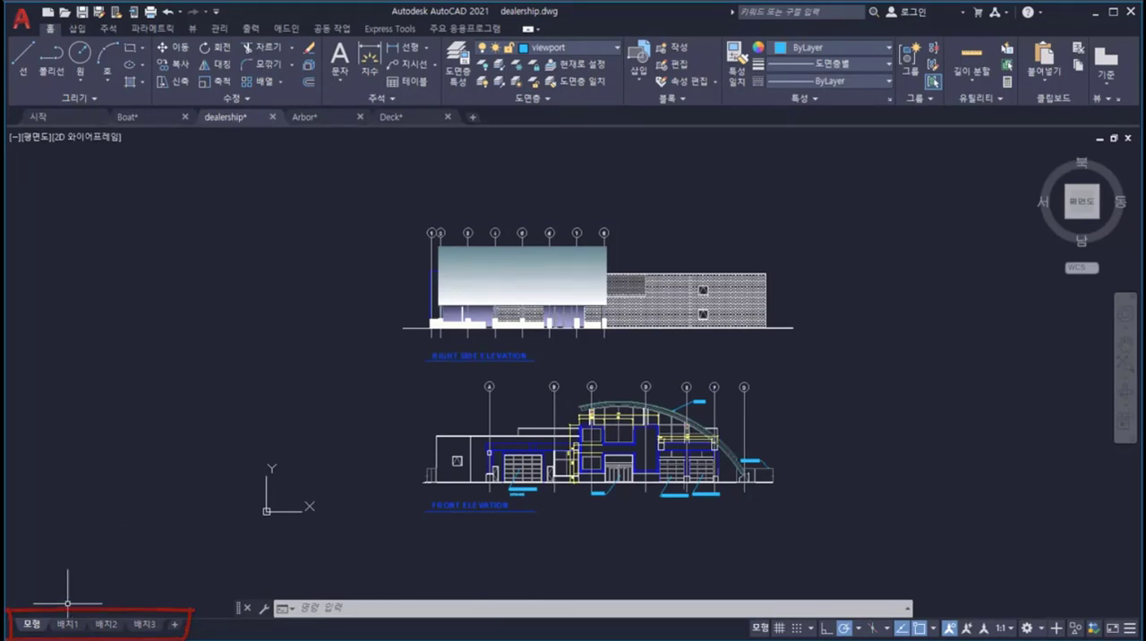
Step: Preview layout 배치1, switch the dealership drawing to layout 배치2 and add a new layout
{"action": "mouse_move", "coordinate": [66, 627]}
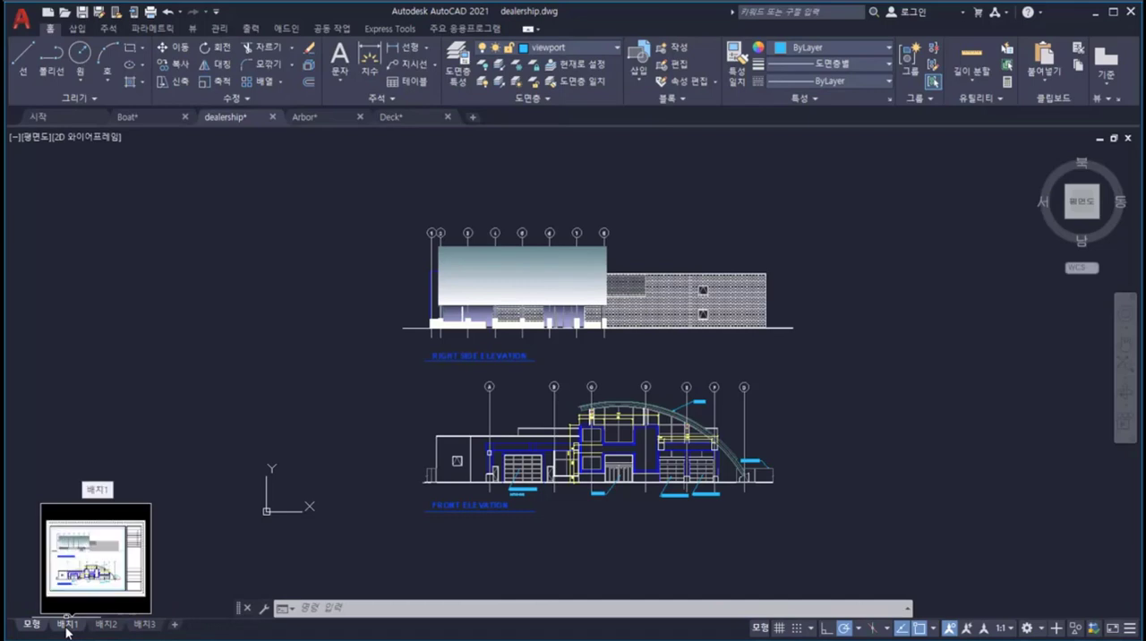
{"action": "left_click", "coordinate": [108, 625]}
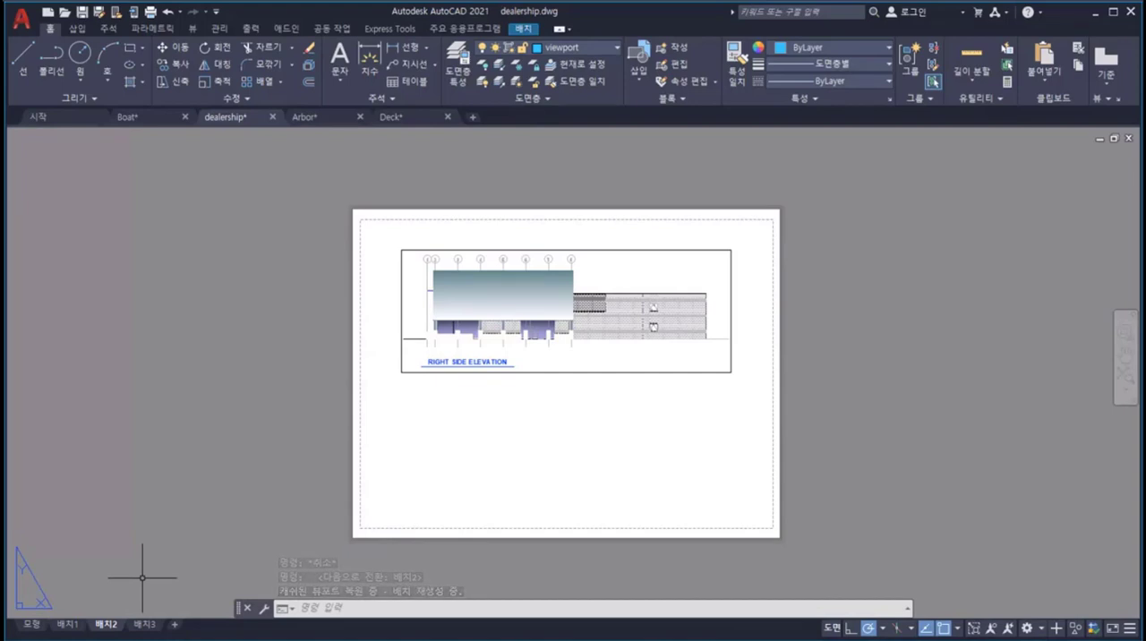
{"action": "left_click", "coordinate": [175, 629]}
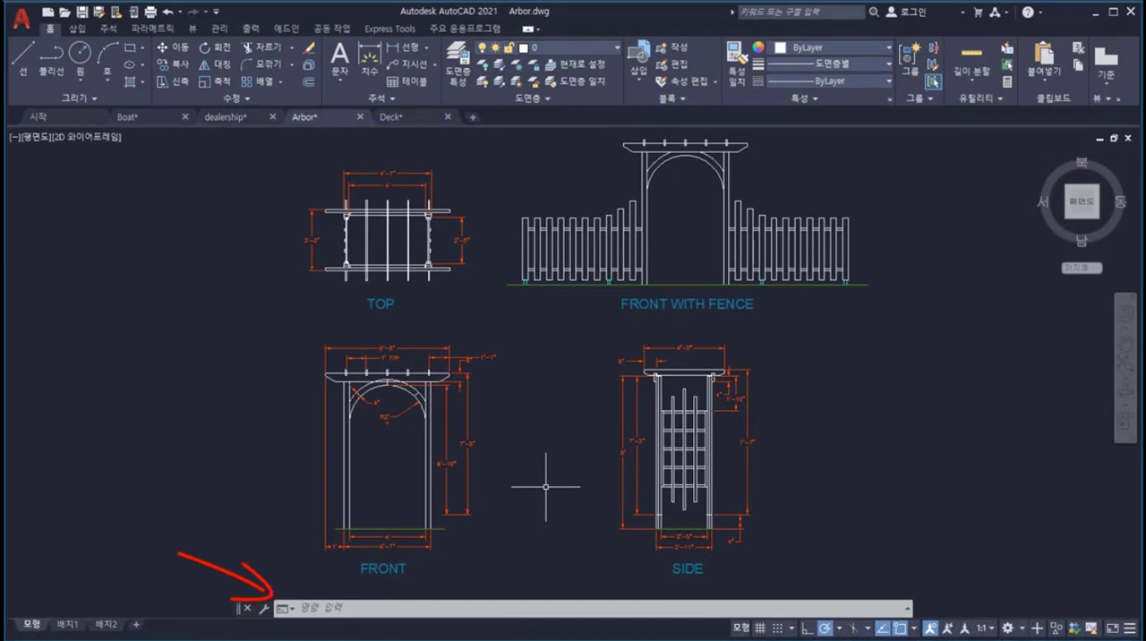
Step: Enter LAYER at the command line of the Arbor drawing and browse the suggested commands and the drawing's layers
{"action": "left_click", "coordinate": [495, 610]}
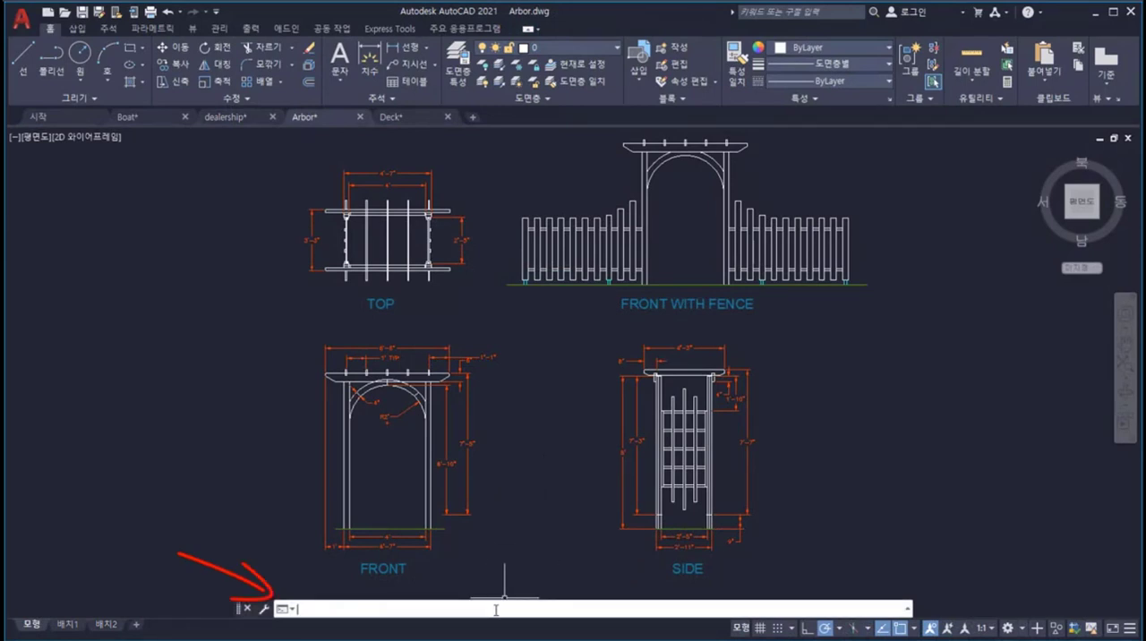
{"action": "type", "text": "LAYer"}
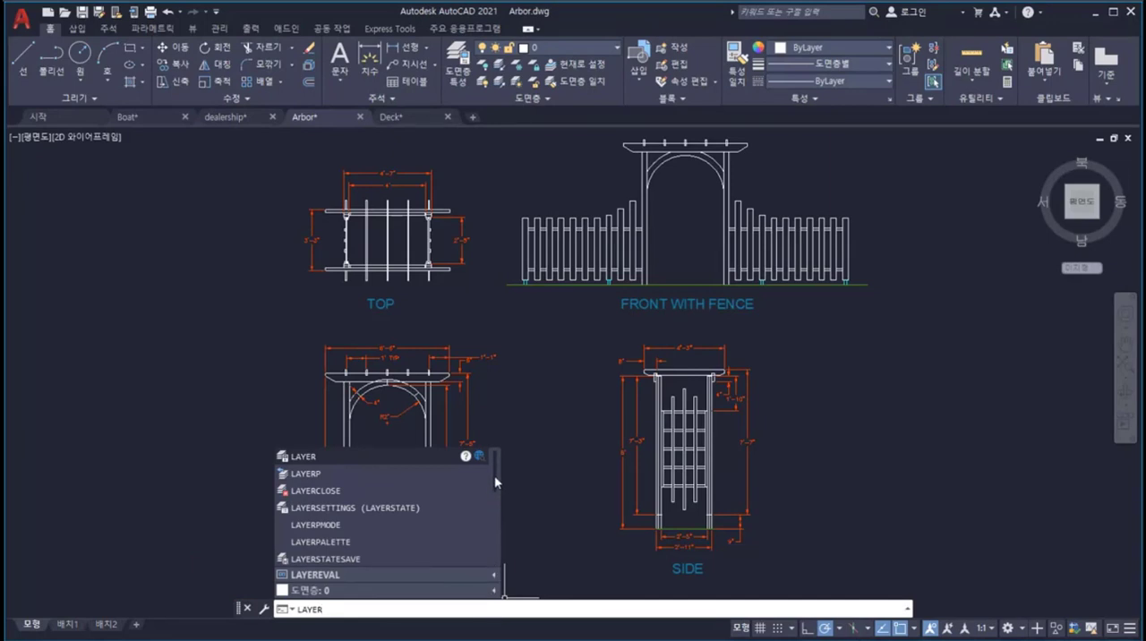
{"action": "left_click_drag", "start_coordinate": [495, 478], "coordinate": [497, 564]}
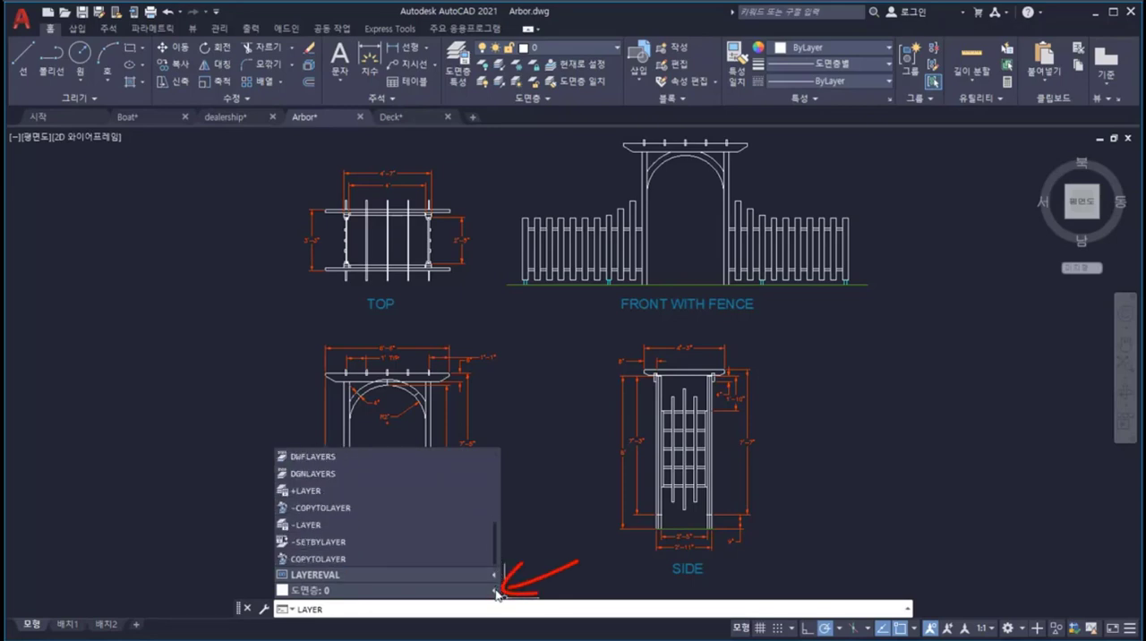
{"action": "left_click", "coordinate": [495, 591]}
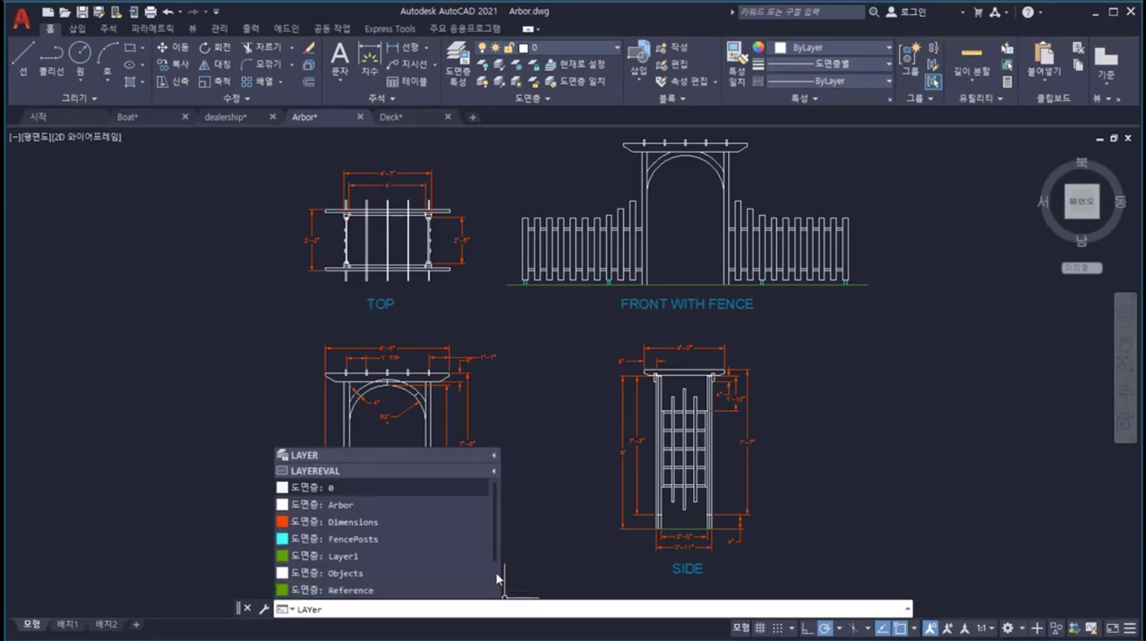
{"action": "left_click_drag", "start_coordinate": [494, 497], "coordinate": [495, 573]}
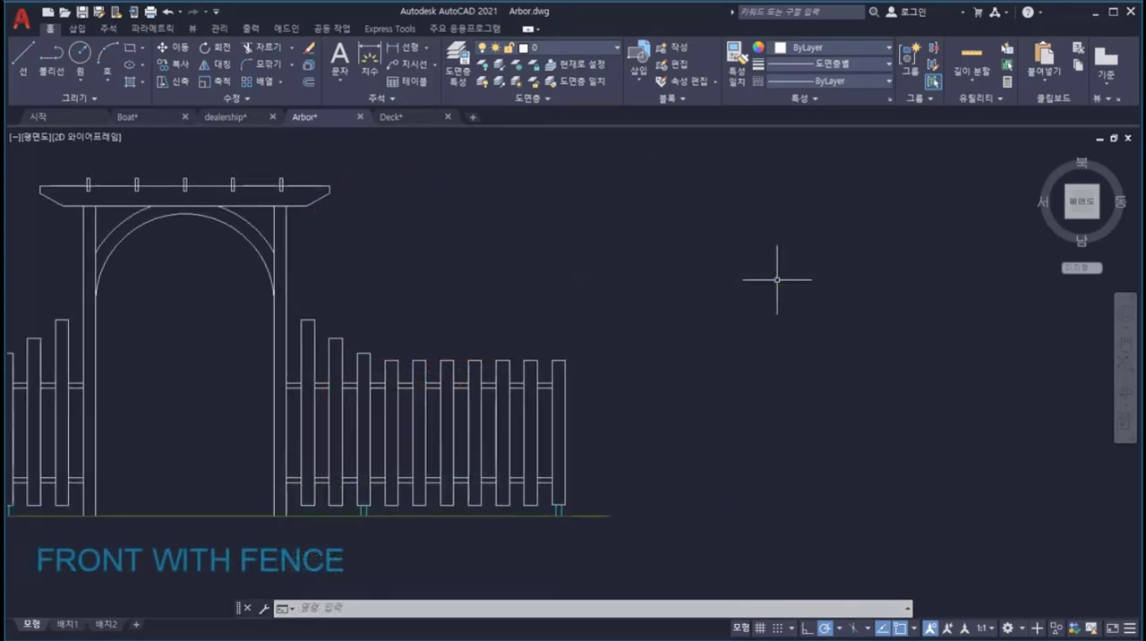
Step: Copy the grouped fence section on the arbor's right by about 4'-4 1/2" horizontally, so it continues from the last picket
{"action": "type", "text": "CoPY"}
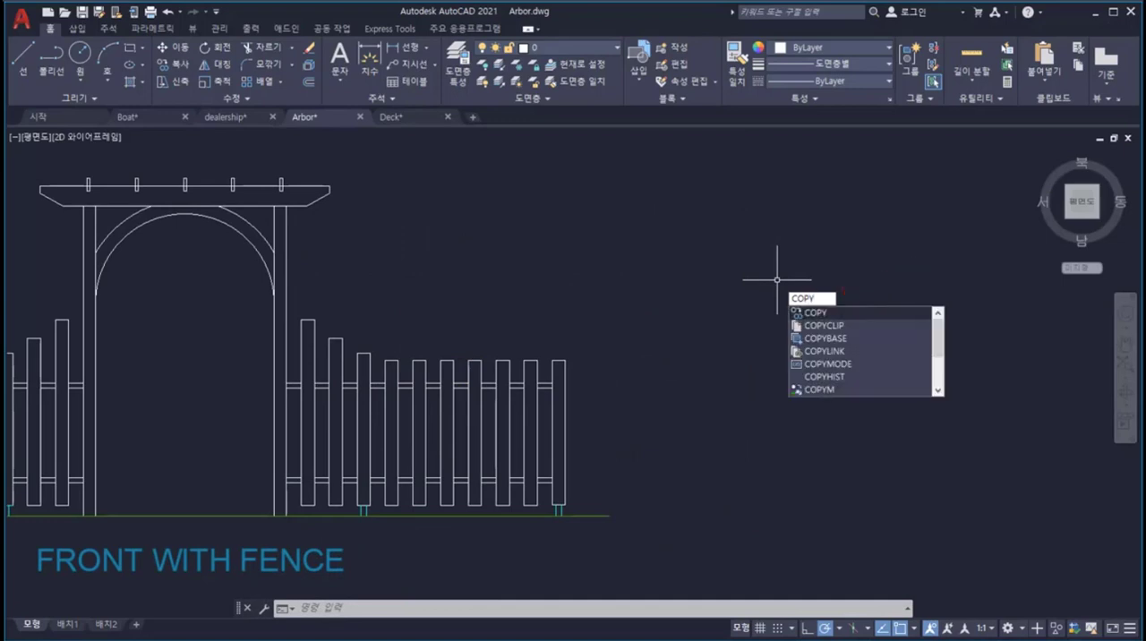
{"action": "key", "text": "Return"}
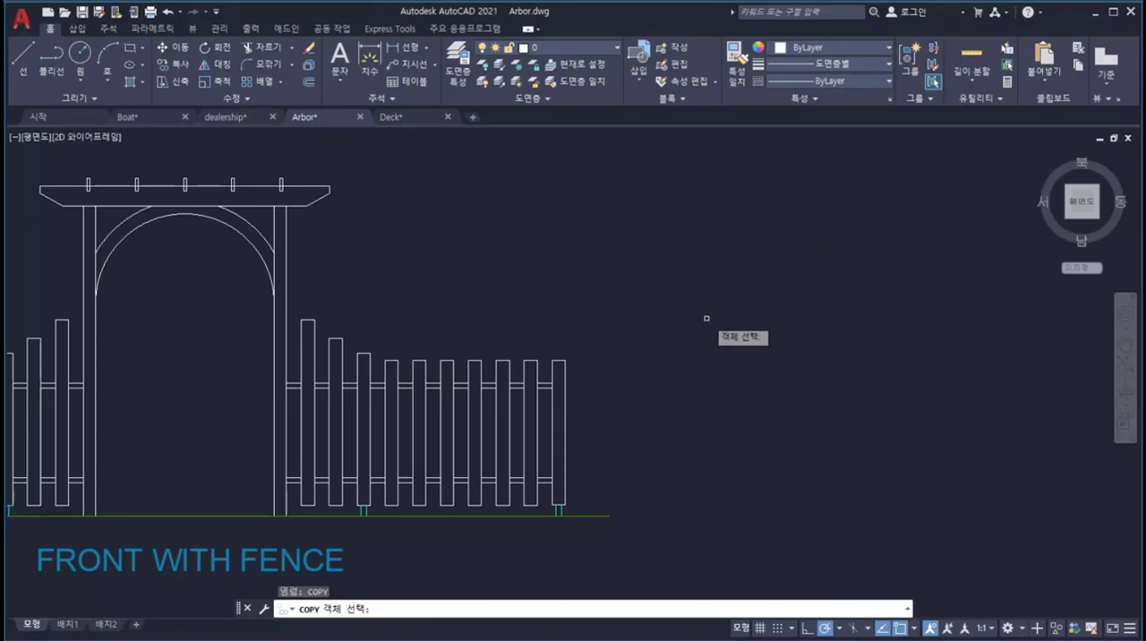
{"action": "left_click", "coordinate": [565, 373]}
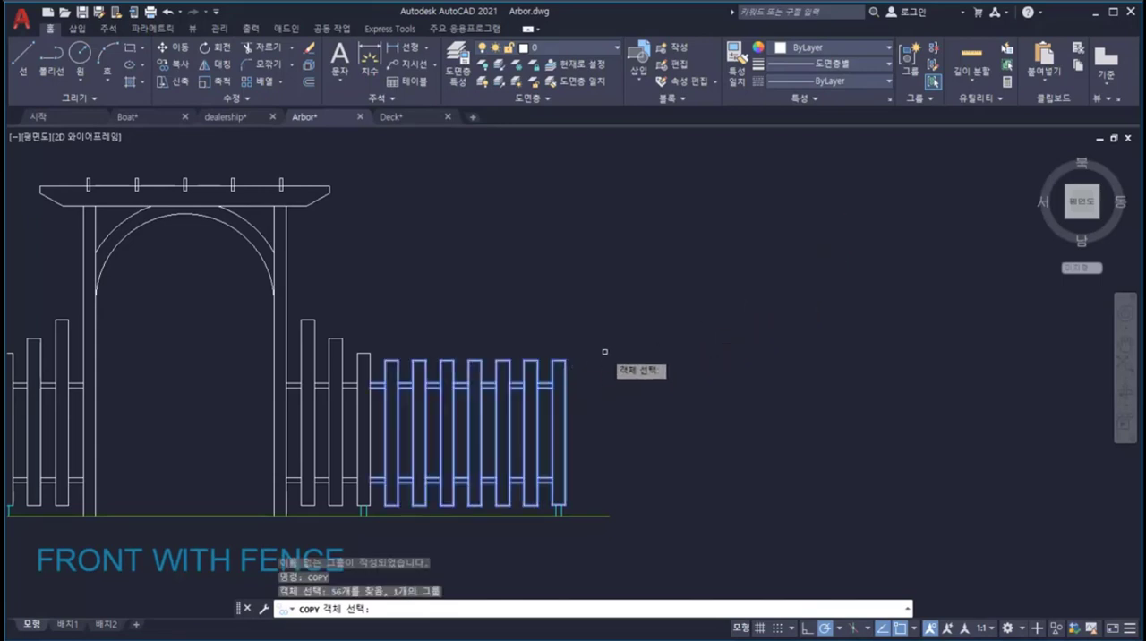
{"action": "key", "text": "Return"}
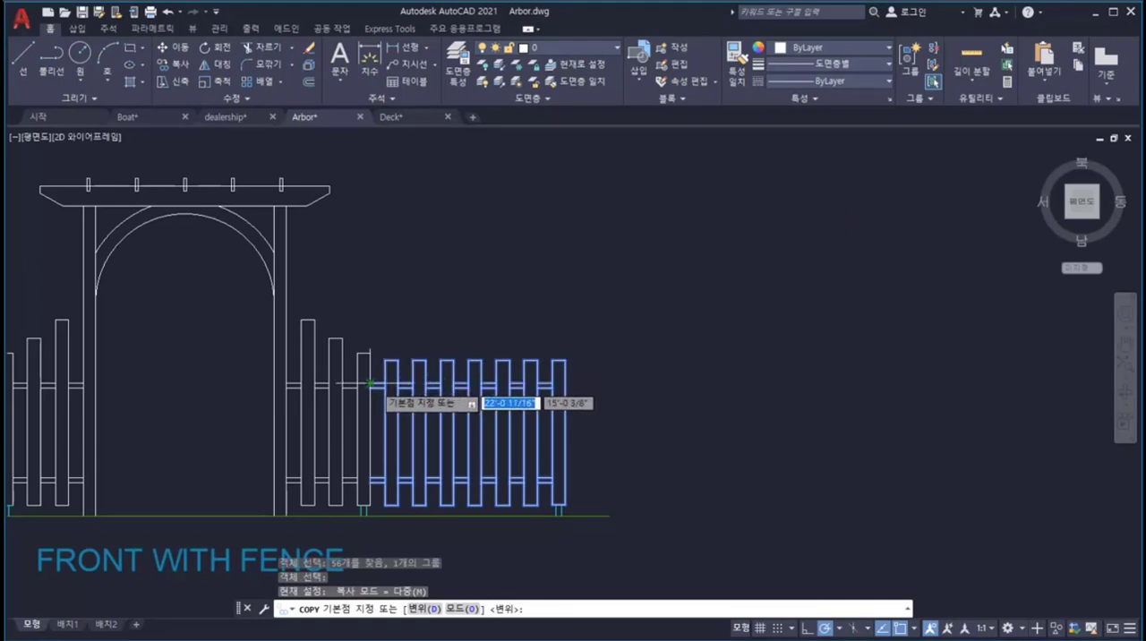
{"action": "left_click", "coordinate": [385, 383]}
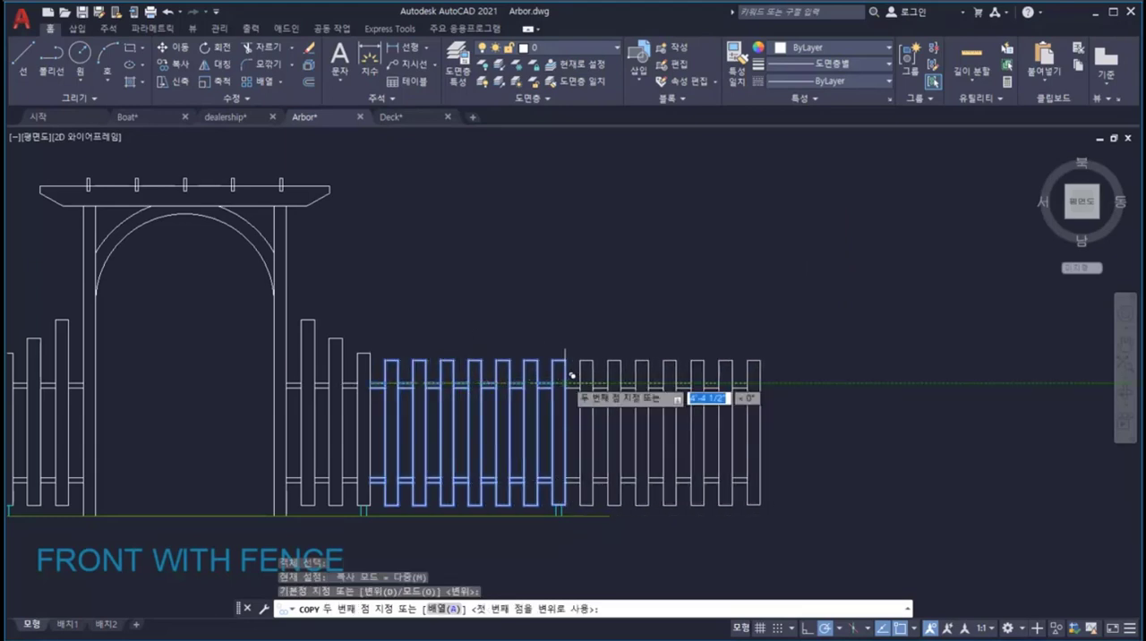
{"action": "left_click", "coordinate": [580, 383]}
{"action": "key", "text": "Escape"}
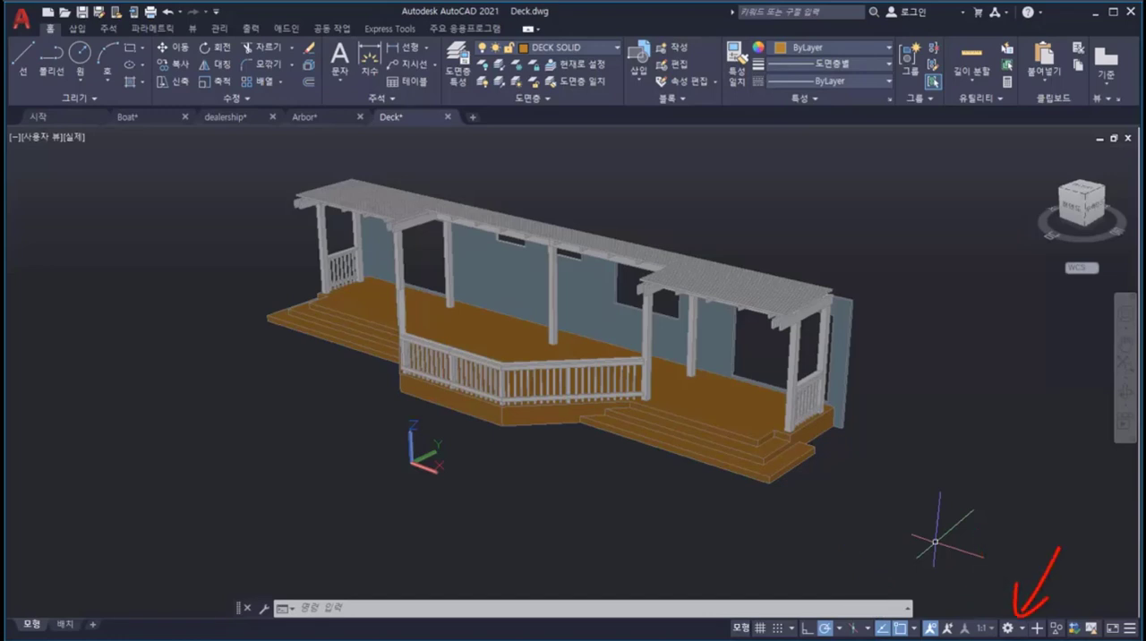
Step: Switch the Deck drawing to the 3D 모델링 workspace and open the tool palettes
{"action": "left_click", "coordinate": [1008, 629]}
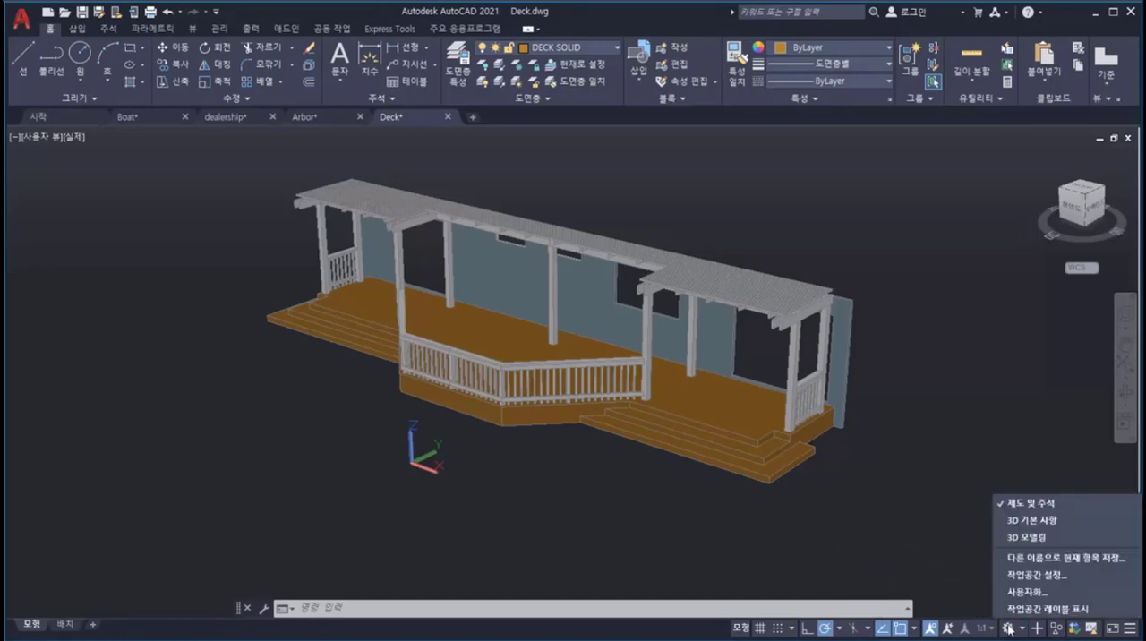
{"action": "left_click", "coordinate": [1025, 540]}
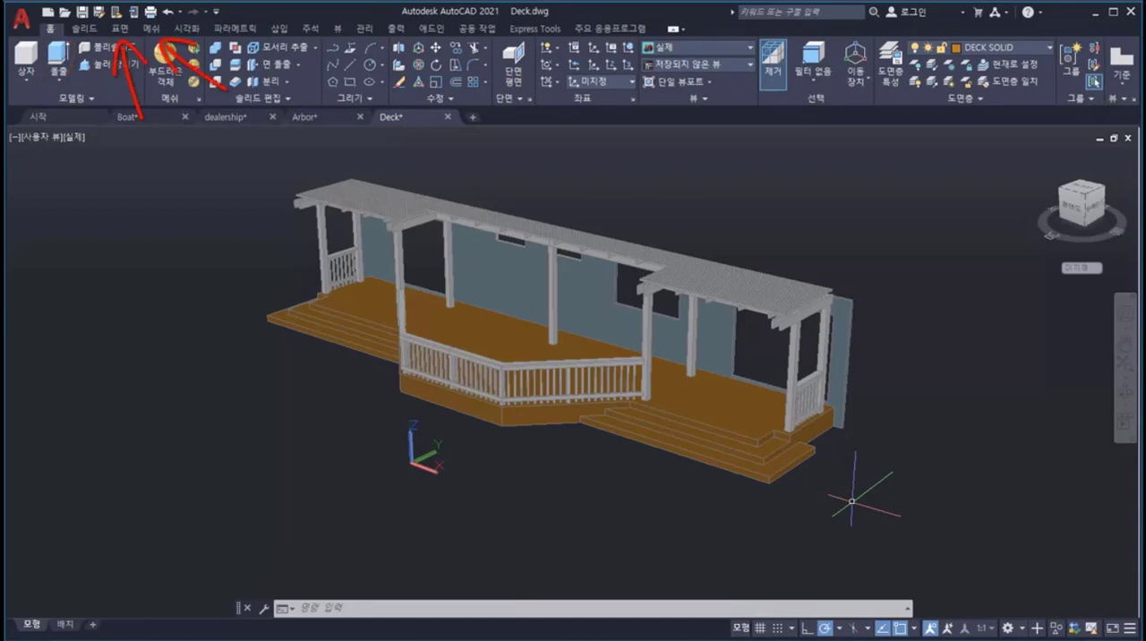
{"action": "type", "text": "tool"}
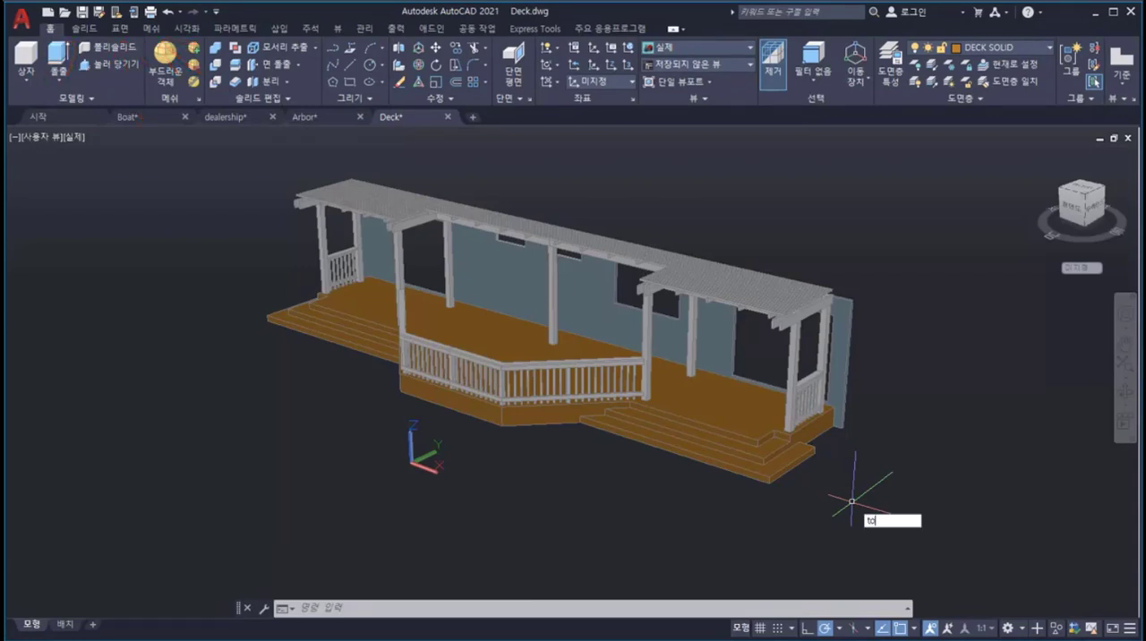
{"action": "key", "text": "Return"}
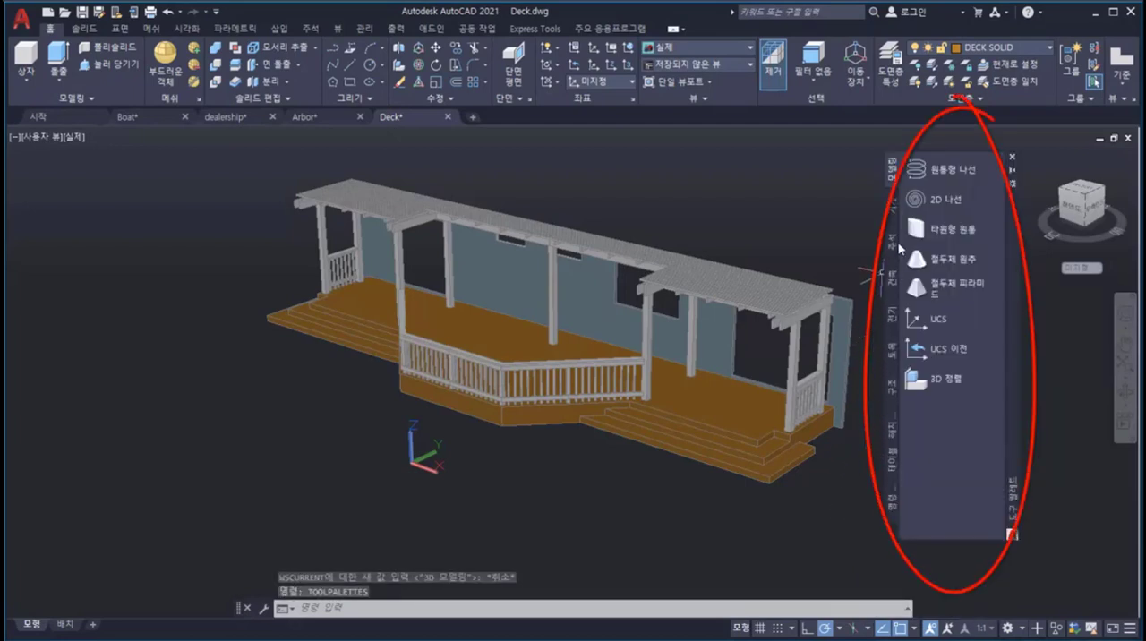
Step: Browse the 주석 and 건축 tool palettes and bring up the choice of further palettes
{"action": "left_click", "coordinate": [893, 247]}
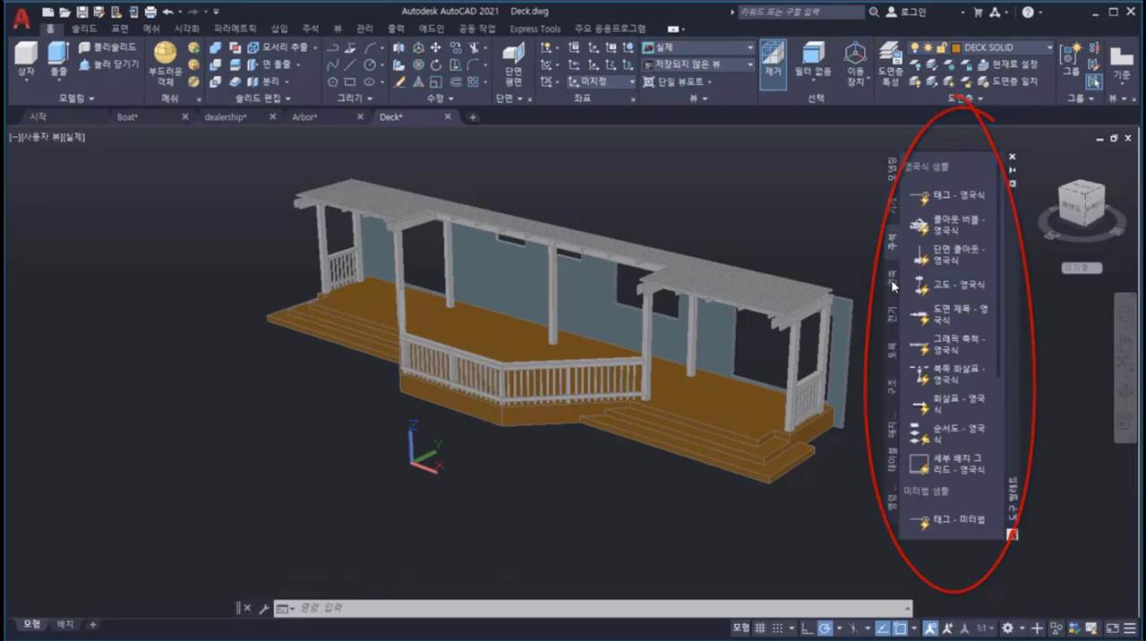
{"action": "left_click", "coordinate": [893, 275]}
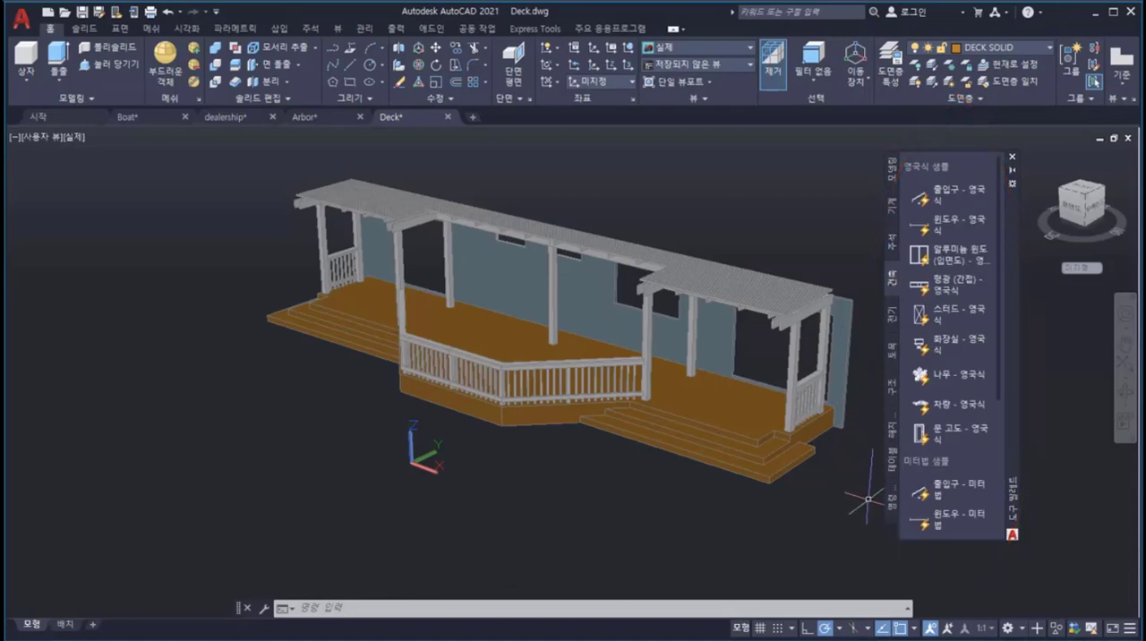
{"action": "right_click", "coordinate": [889, 521]}
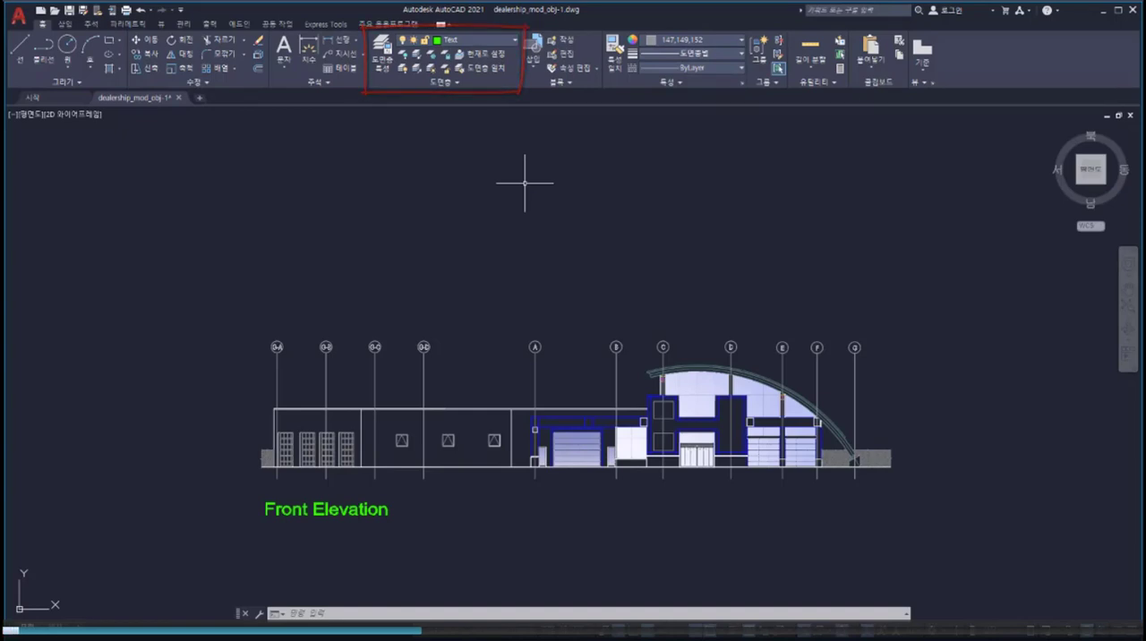
Step: Turn the fill-shade3 layer off and on again, and lock it in the dealership drawing's layer list
{"action": "left_click", "coordinate": [516, 40]}
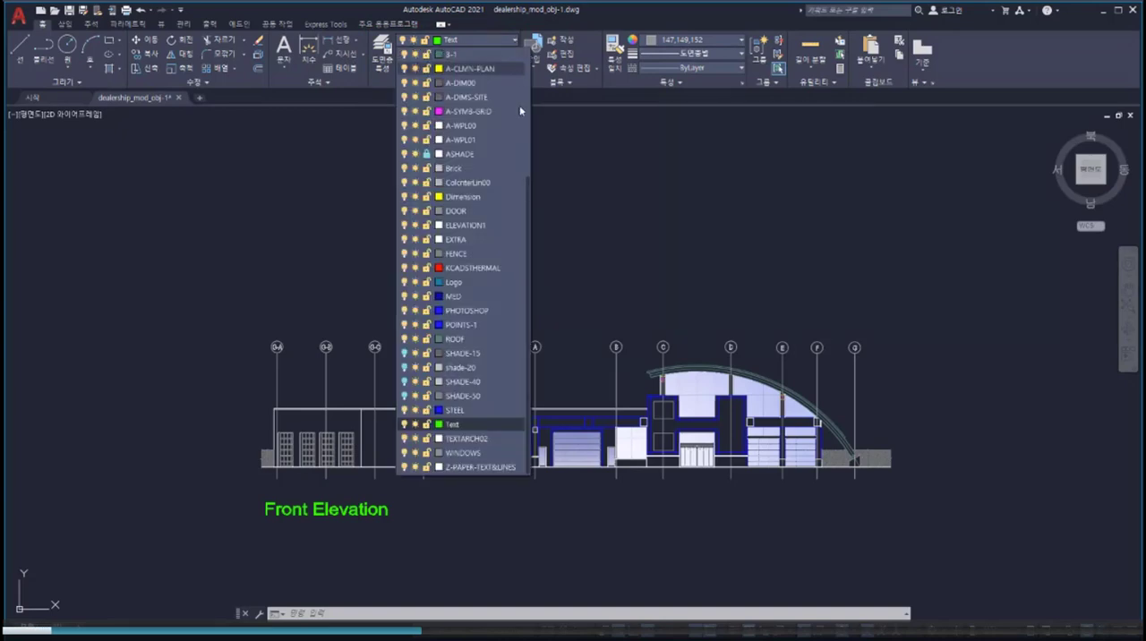
{"action": "left_click_drag", "start_coordinate": [528, 216], "coordinate": [529, 65]}
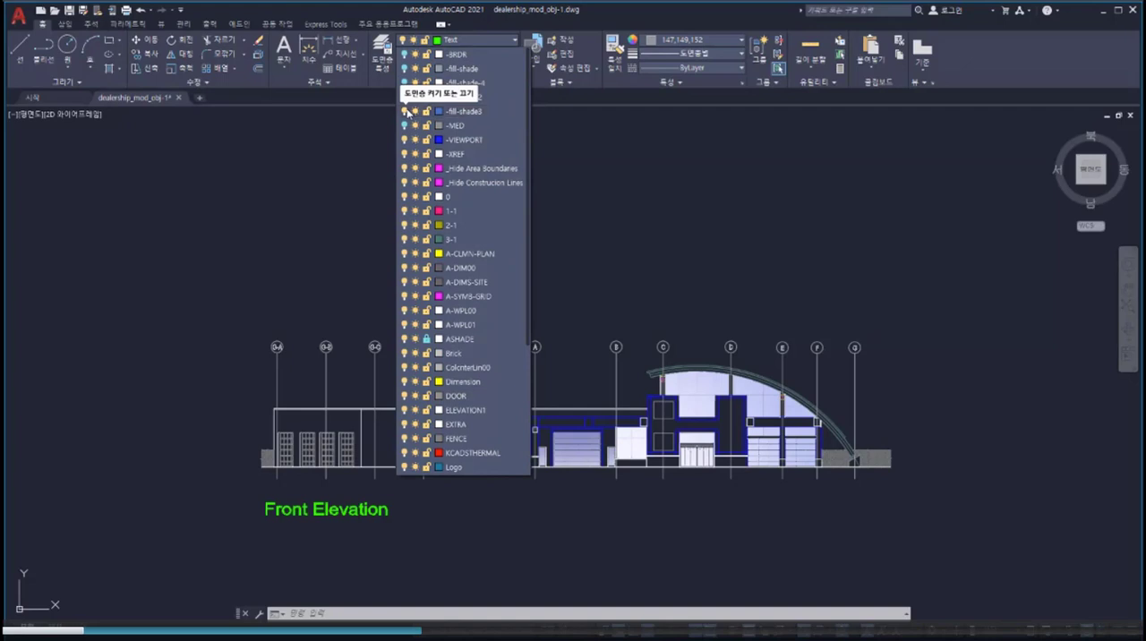
{"action": "left_click", "coordinate": [405, 111]}
{"action": "left_click", "coordinate": [405, 111]}
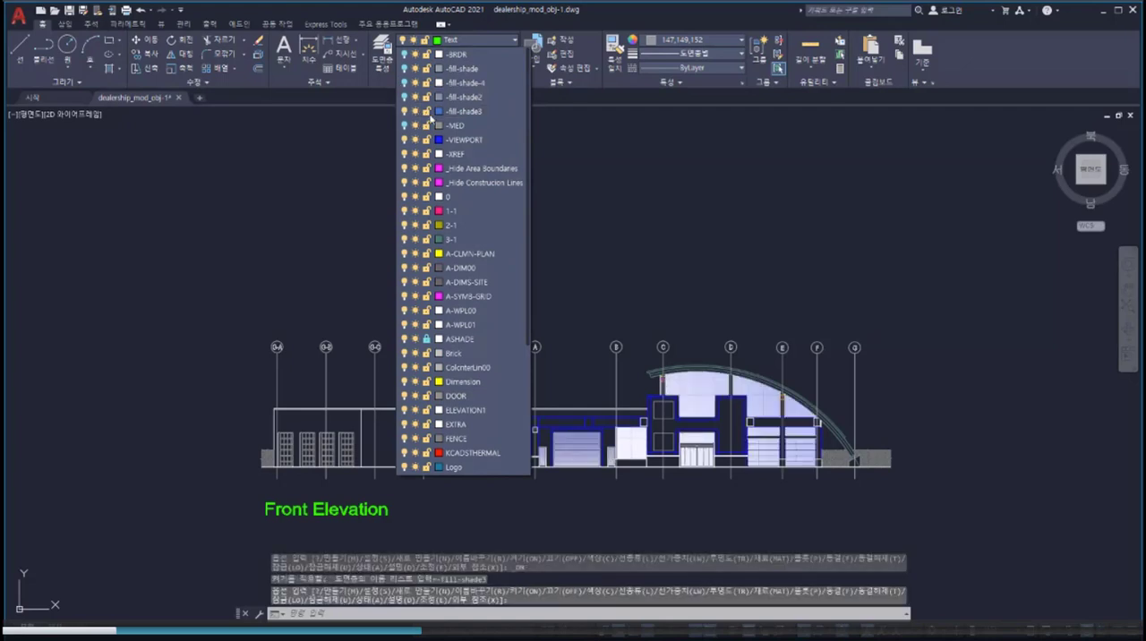
{"action": "left_click", "coordinate": [427, 112]}
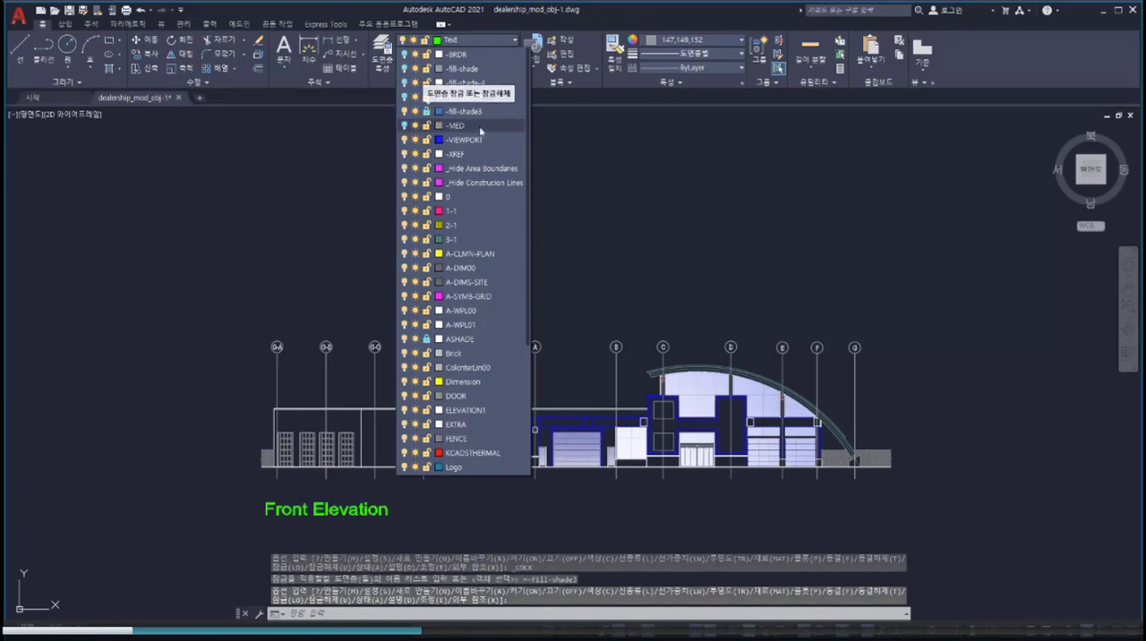
{"action": "left_click", "coordinate": [561, 149]}
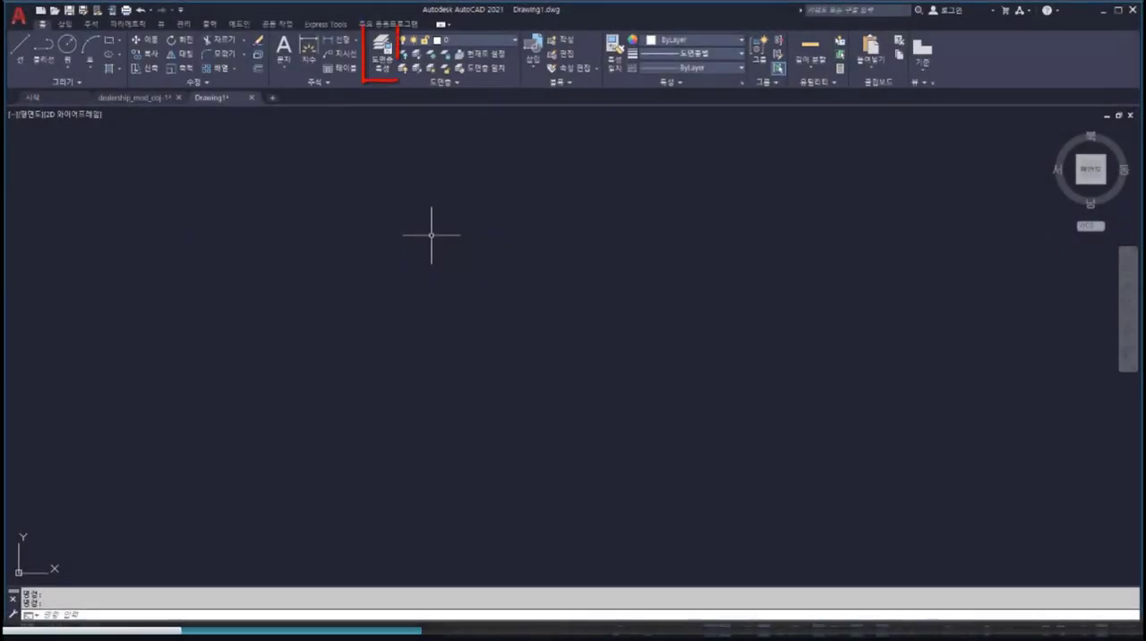
Step: Create a layer named Objects in Drawing1, make it current and close the layer properties manager
{"action": "left_click", "coordinate": [390, 56]}
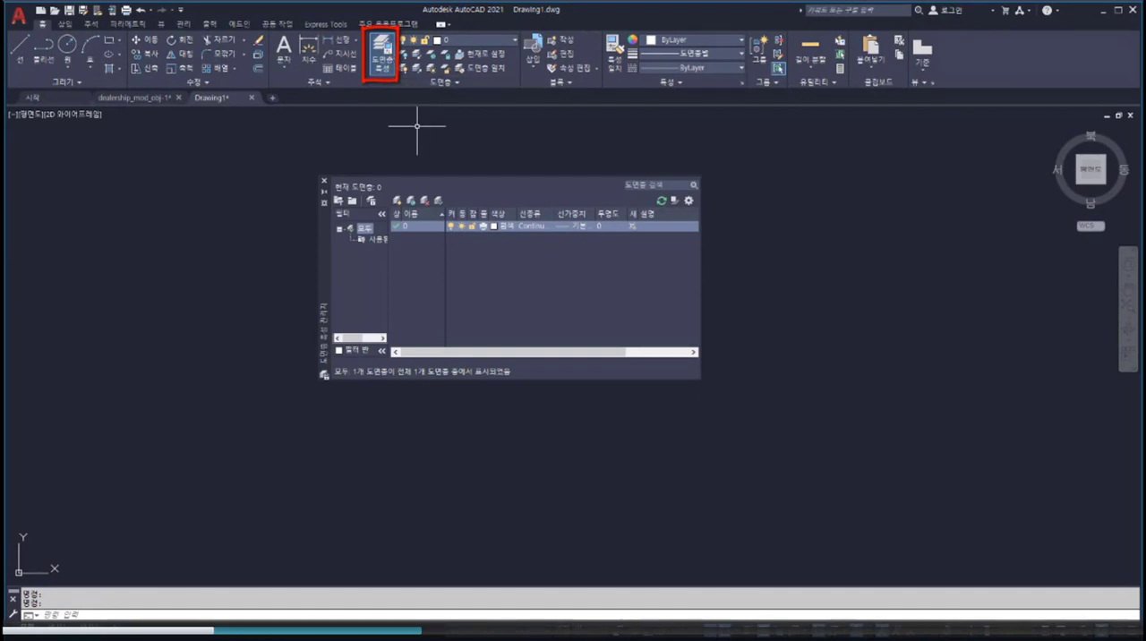
{"action": "left_click", "coordinate": [397, 200]}
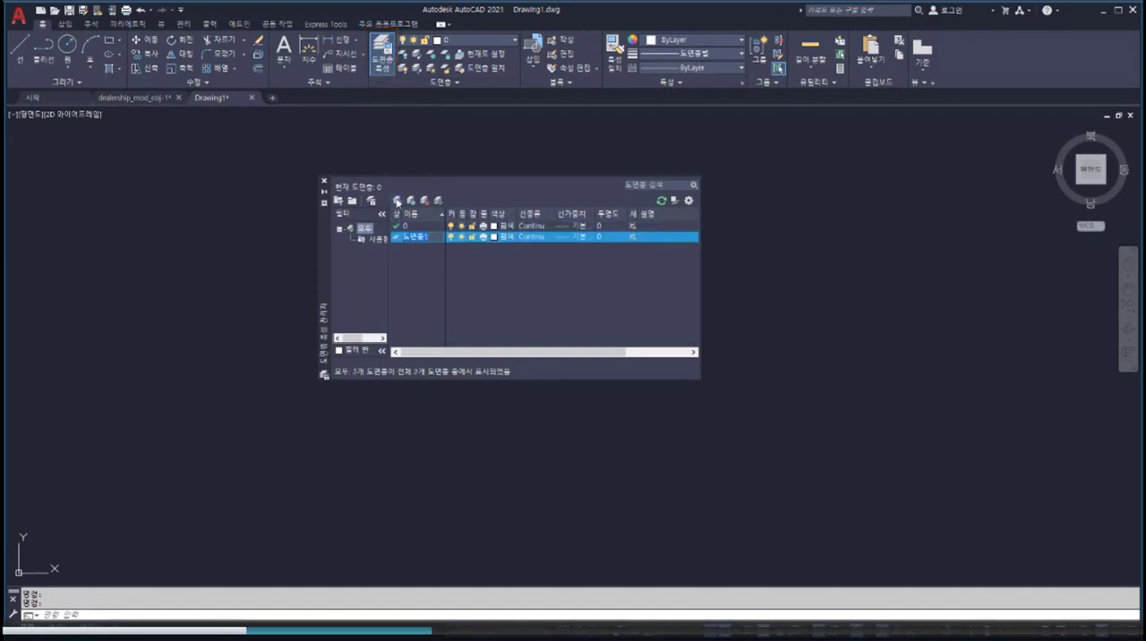
{"action": "type", "text": "Objects"}
{"action": "key", "text": "Return"}
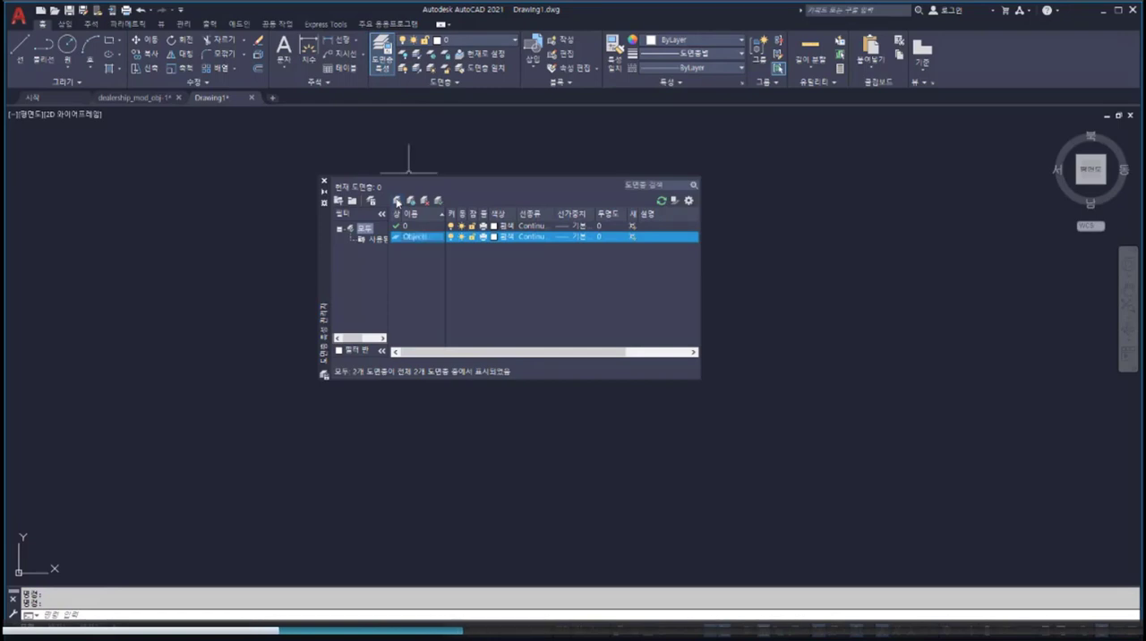
{"action": "double_click", "coordinate": [435, 238]}
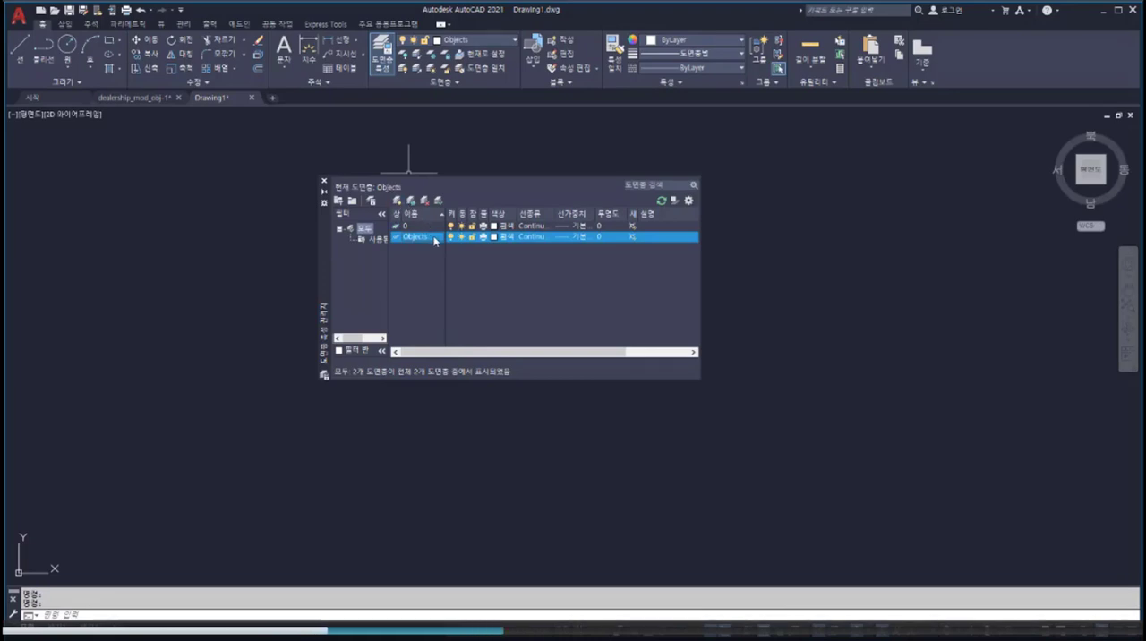
{"action": "left_click", "coordinate": [323, 180]}
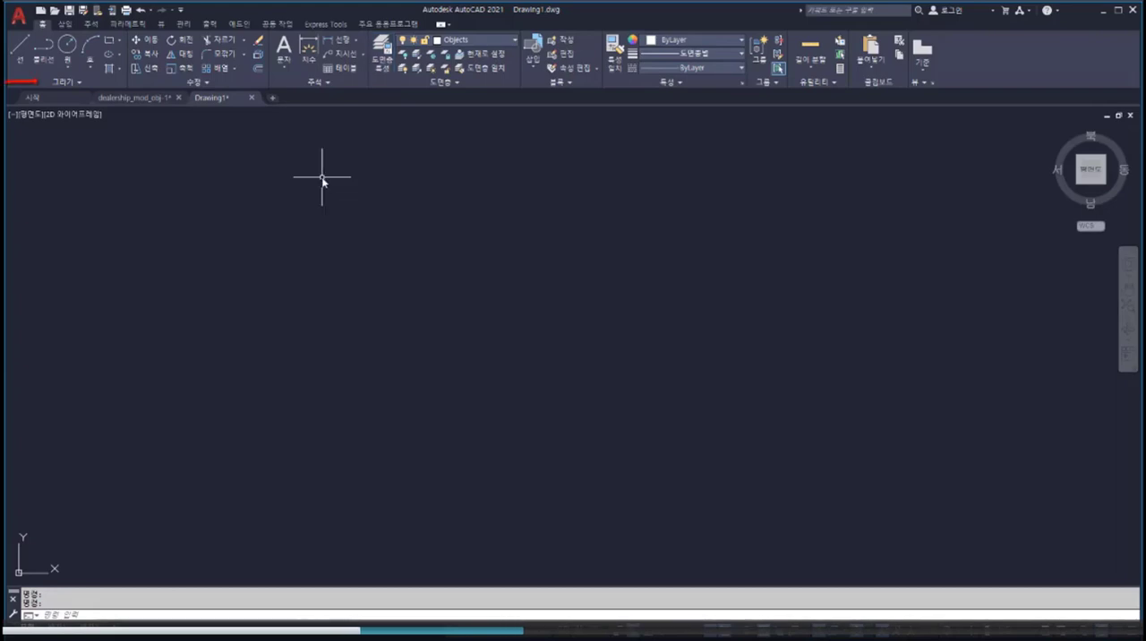
Step: Draw an open chain of four connected line segments across the empty drawing and end the Line command
{"action": "left_click", "coordinate": [21, 51]}
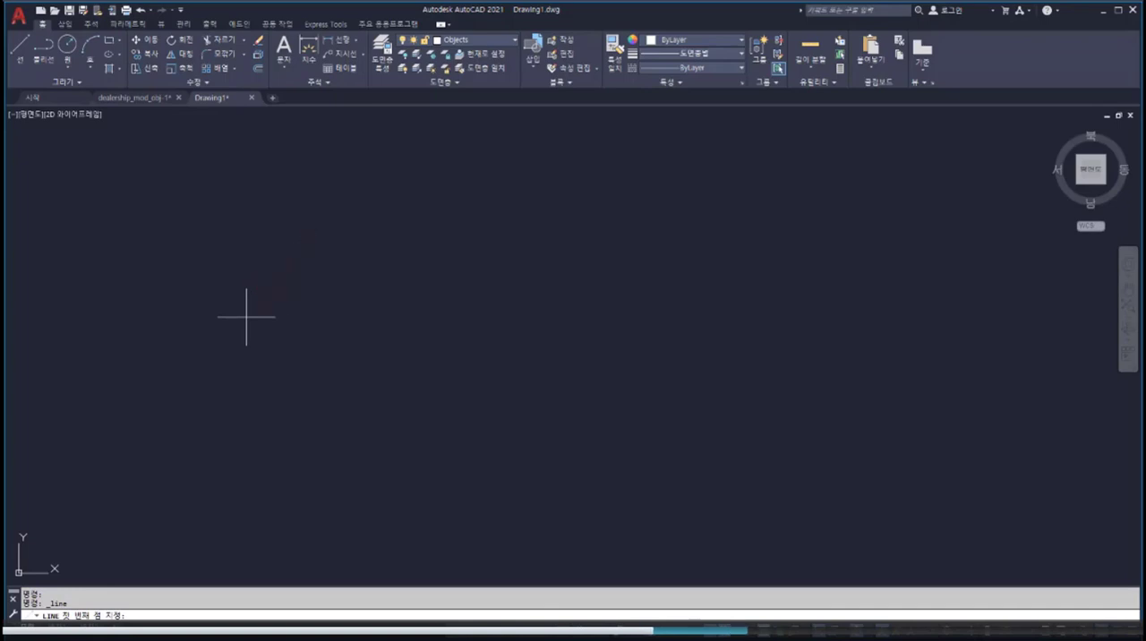
{"action": "left_click", "coordinate": [246, 316]}
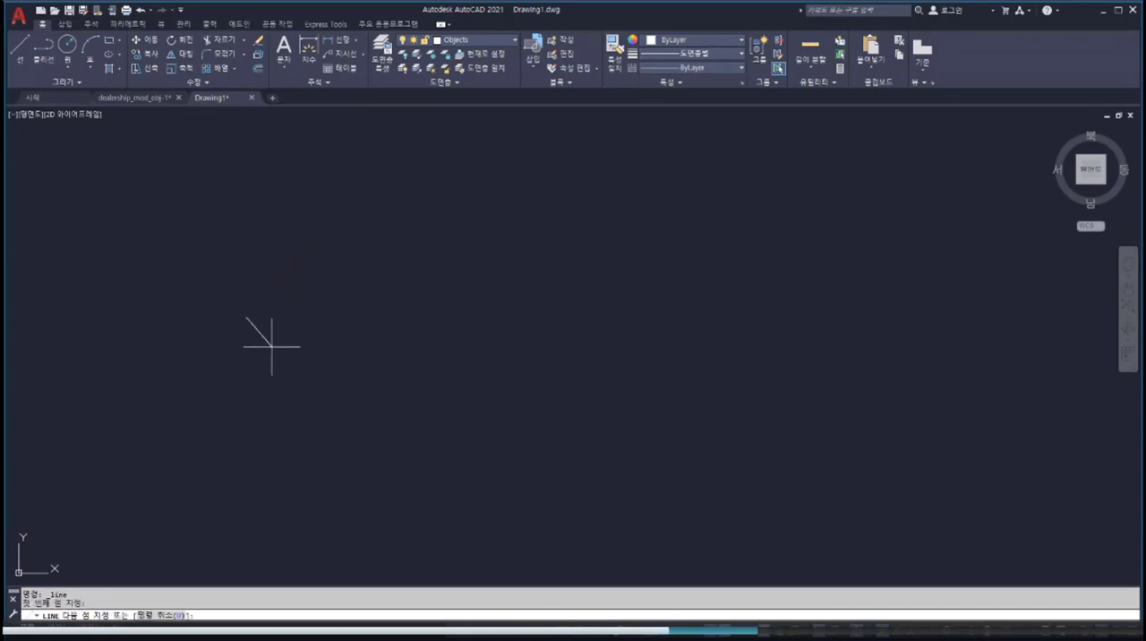
{"action": "left_click", "coordinate": [387, 526]}
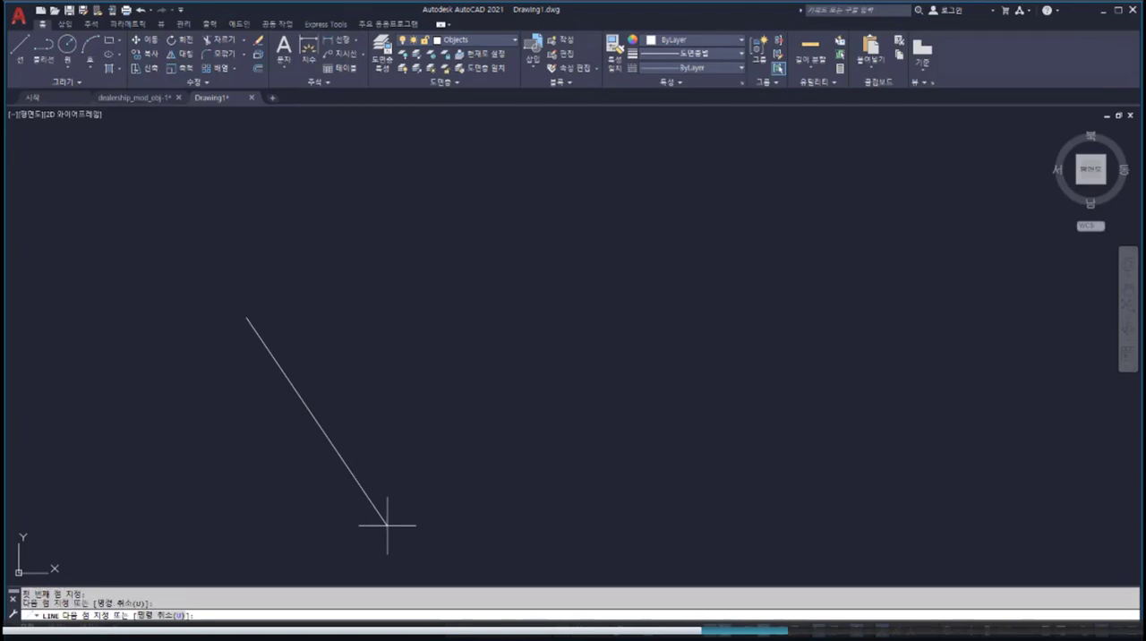
{"action": "left_click", "coordinate": [756, 433]}
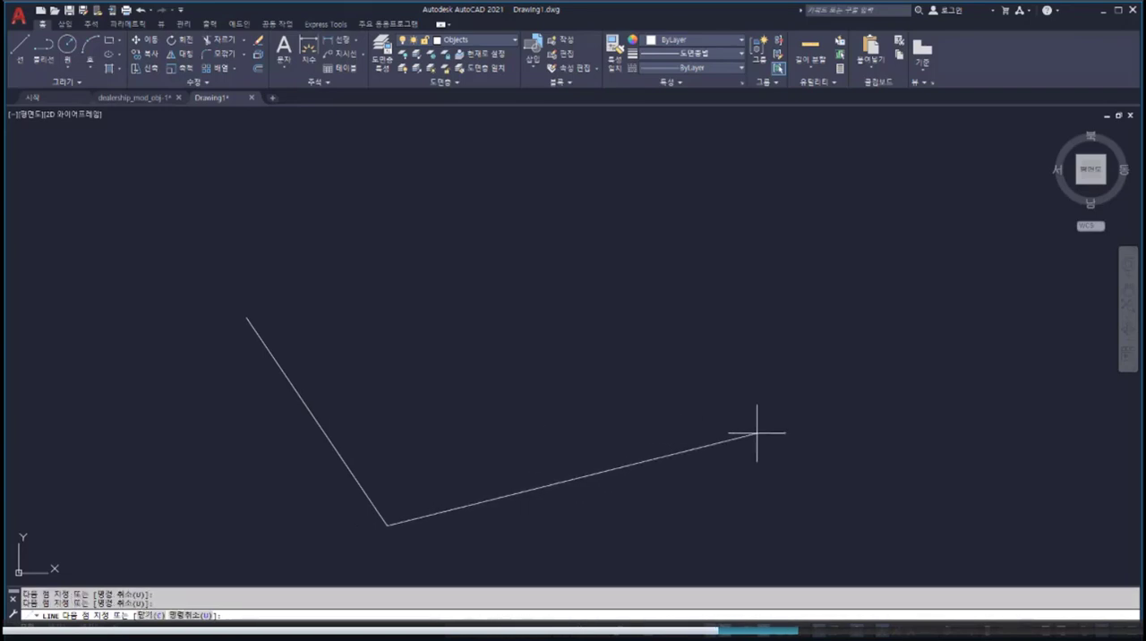
{"action": "left_click", "coordinate": [788, 140]}
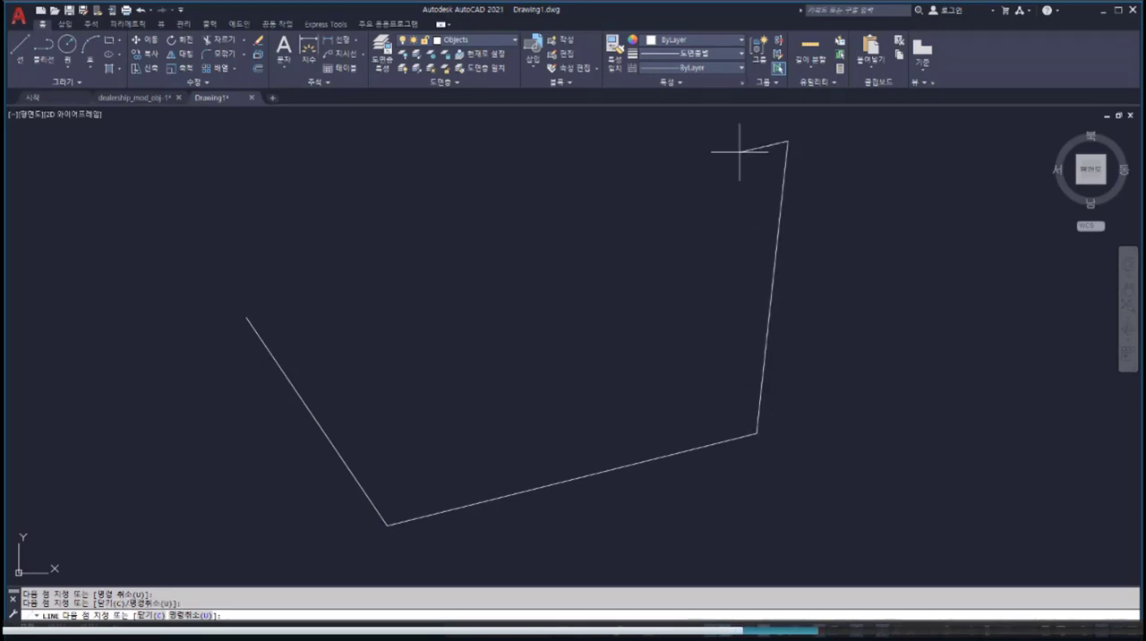
{"action": "left_click", "coordinate": [540, 196]}
{"action": "key", "text": "Escape"}
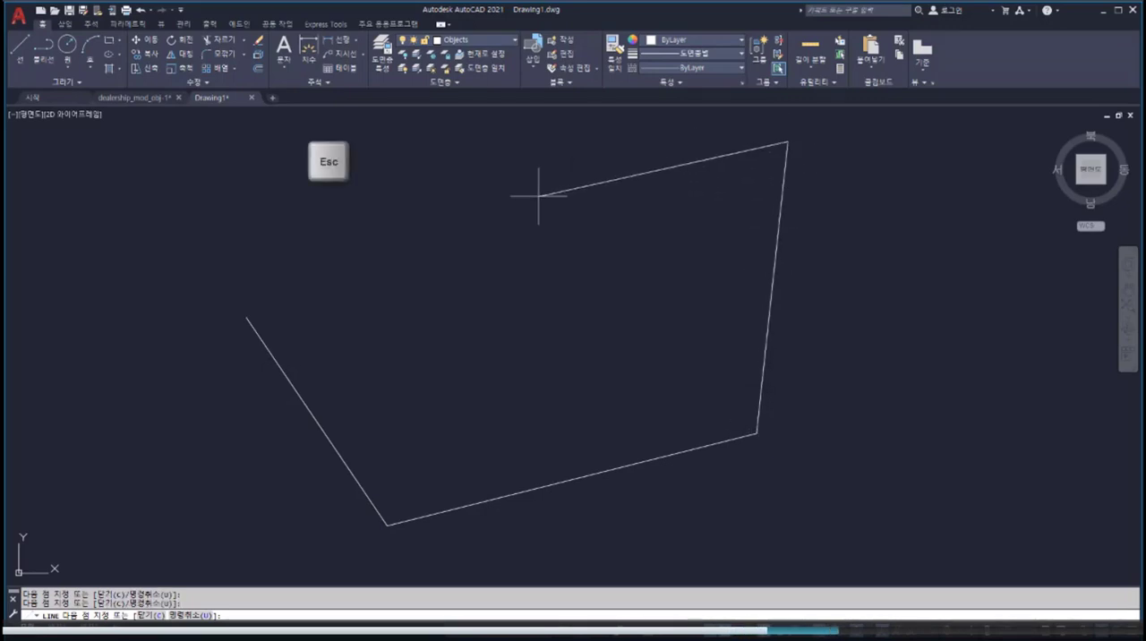
{"action": "key", "text": "Return"}
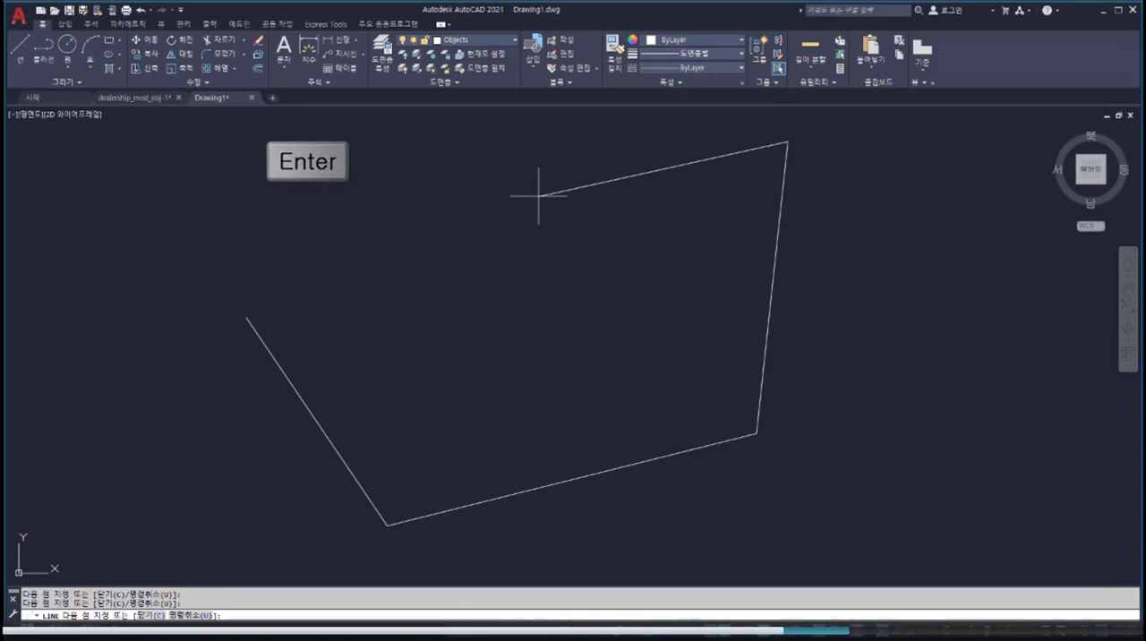
{"action": "key", "text": "space"}
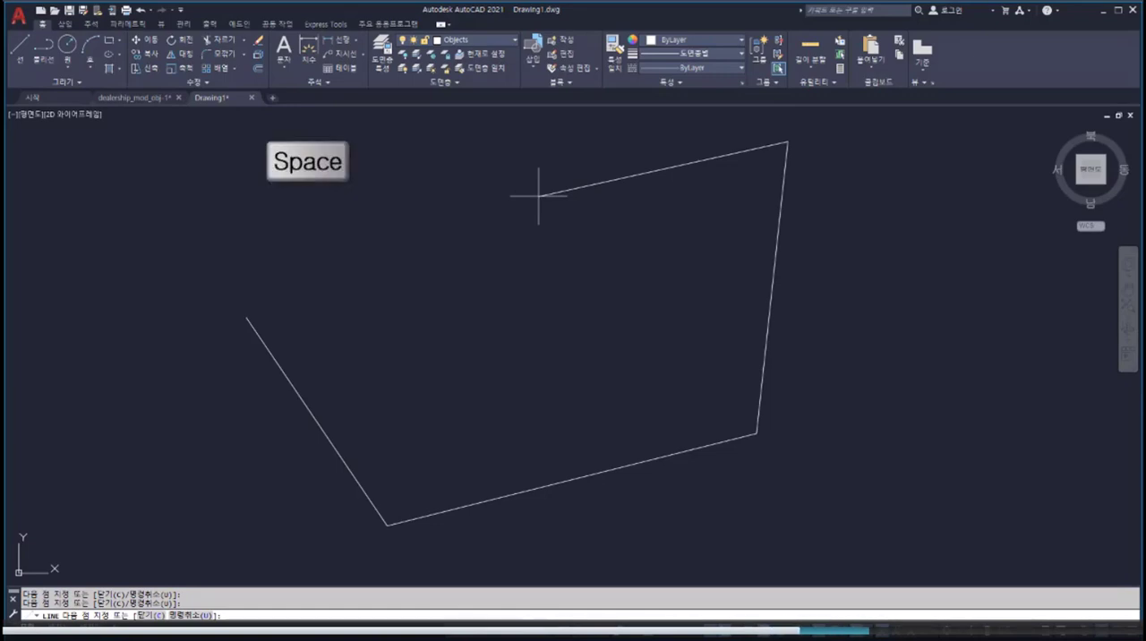
{"action": "right_click", "coordinate": [538, 195]}
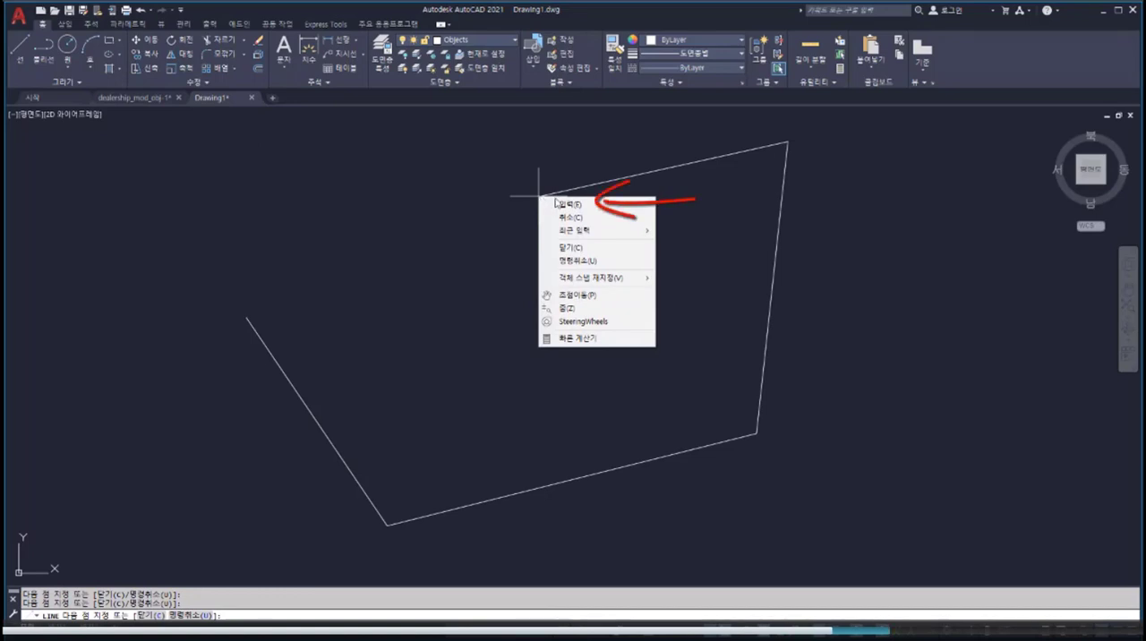
{"action": "left_click", "coordinate": [562, 205]}
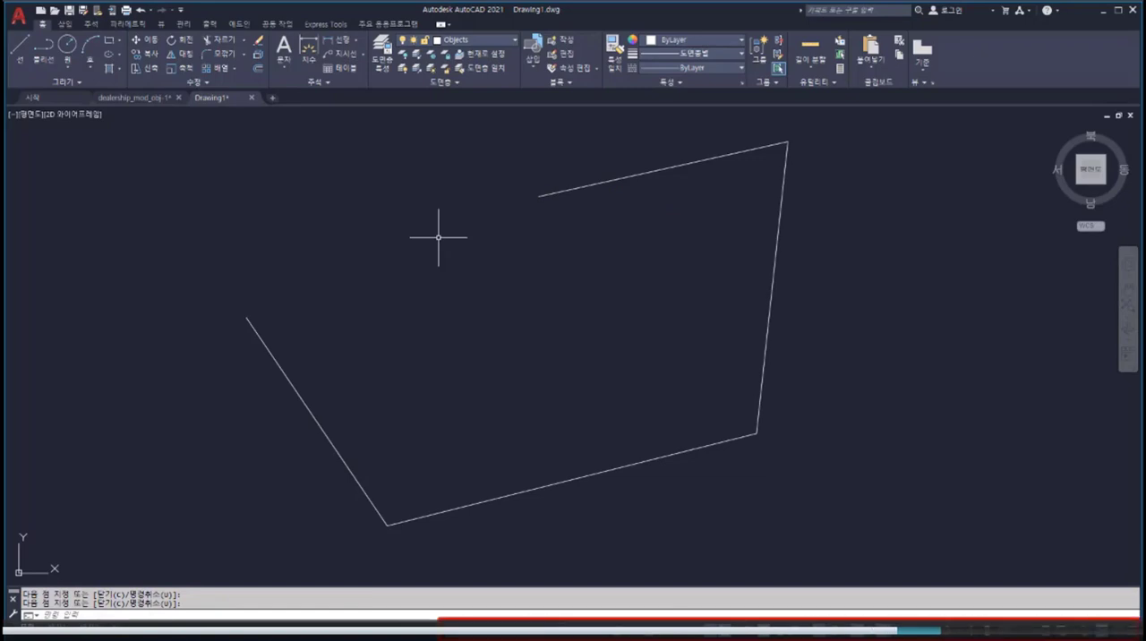
Step: With Ortho mode on, draw a horizontal segment about 363 units long from the chain's left end and a short vertical segment upward
{"action": "key", "text": "F8"}
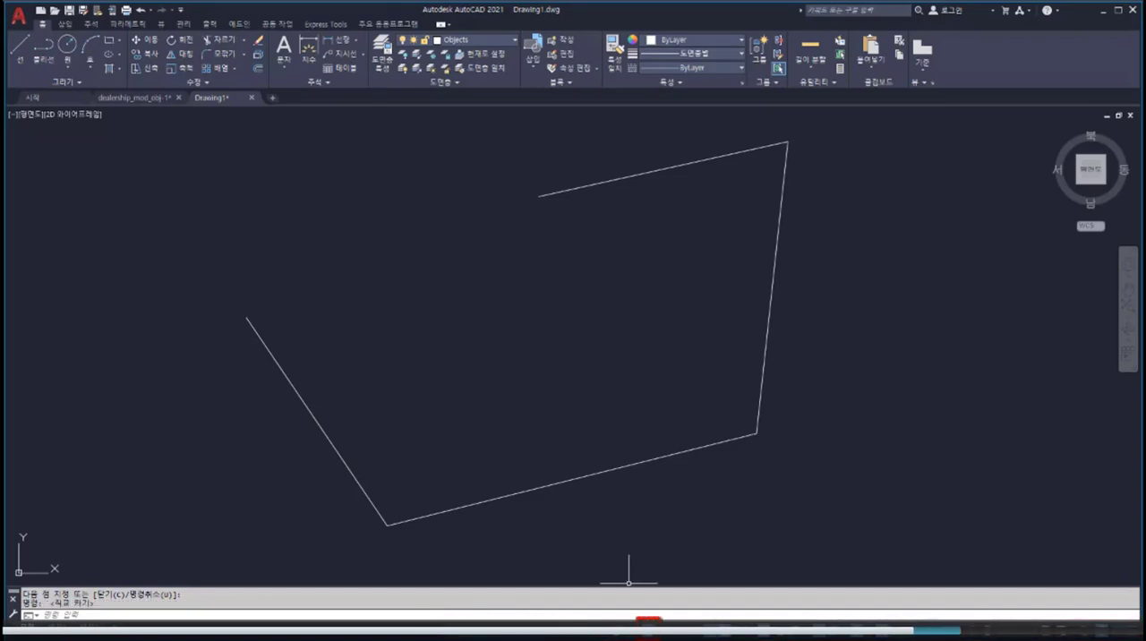
{"action": "left_click", "coordinate": [28, 64]}
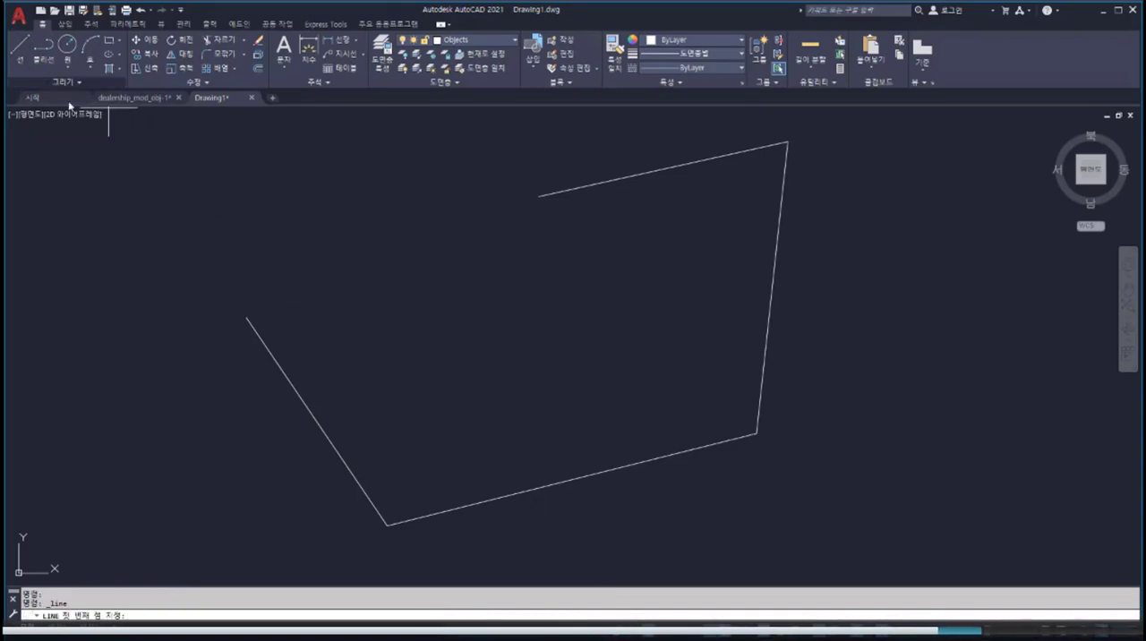
{"action": "left_click", "coordinate": [246, 317]}
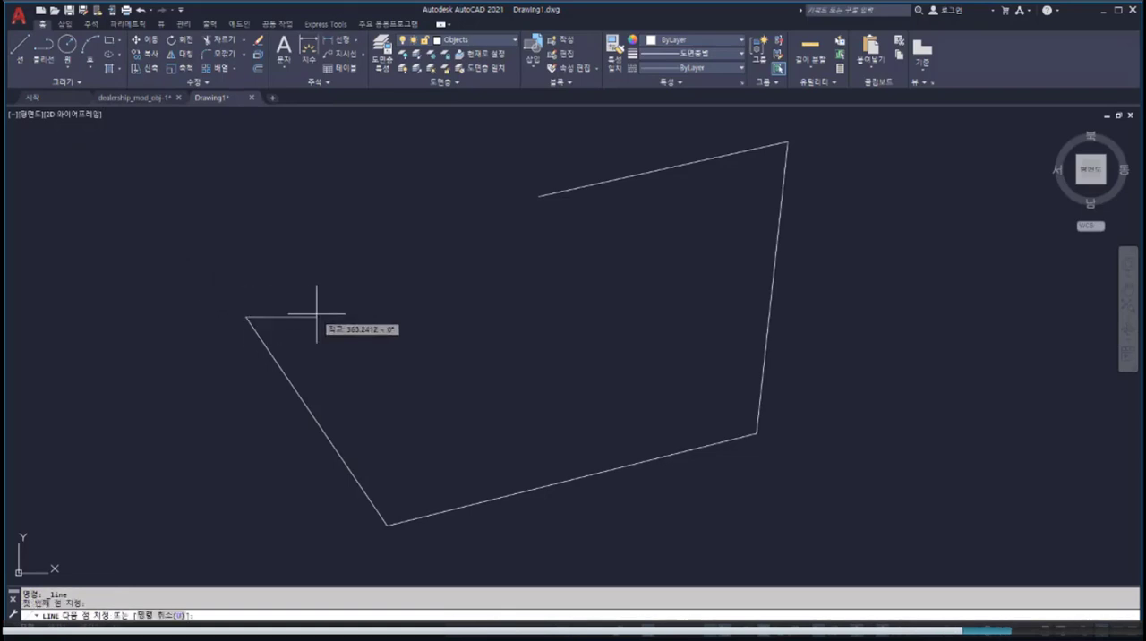
{"action": "left_click", "coordinate": [316, 315]}
{"action": "left_click", "coordinate": [314, 270]}
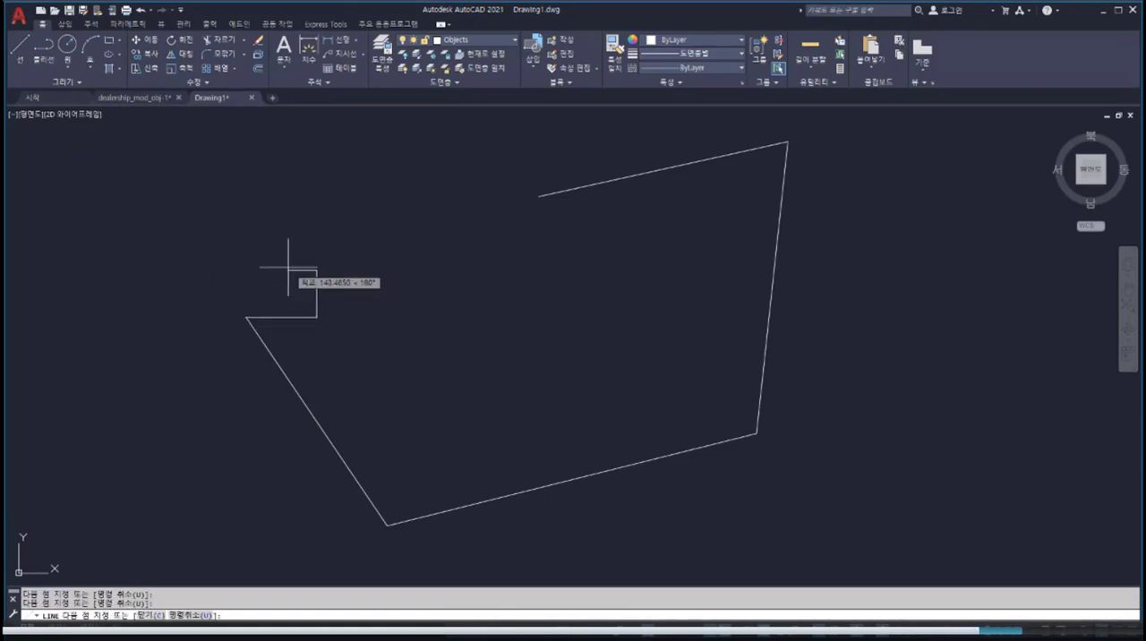
{"action": "key", "text": "Escape"}
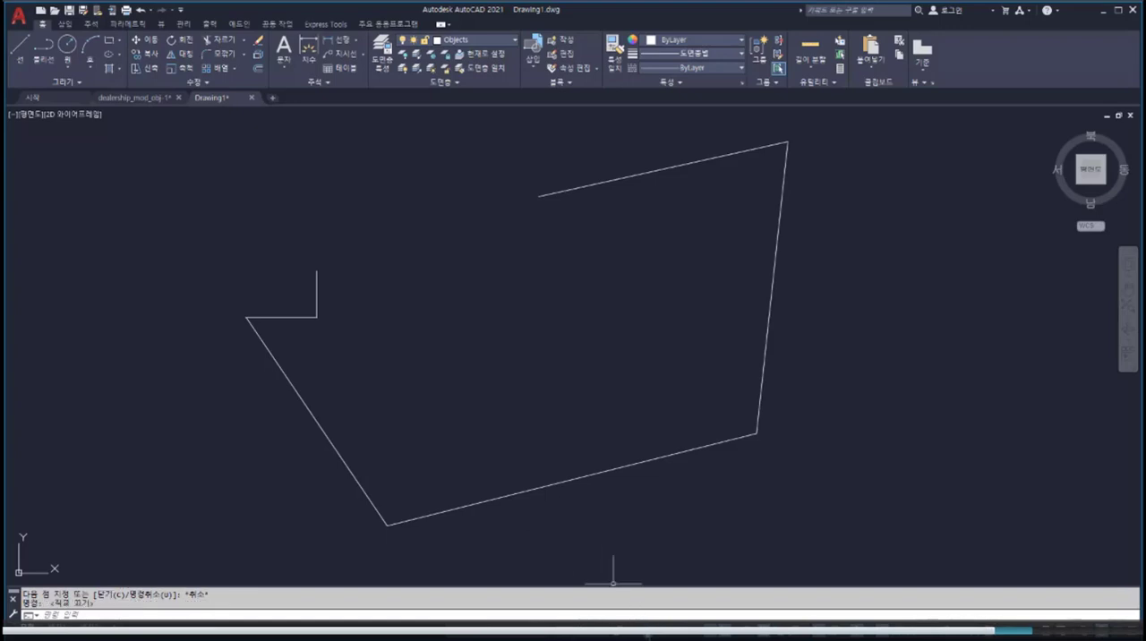
Step: Draw a line snapped from the upper end of the short vertical segment to the open end of the upper slanted segment
{"action": "left_click", "coordinate": [727, 627]}
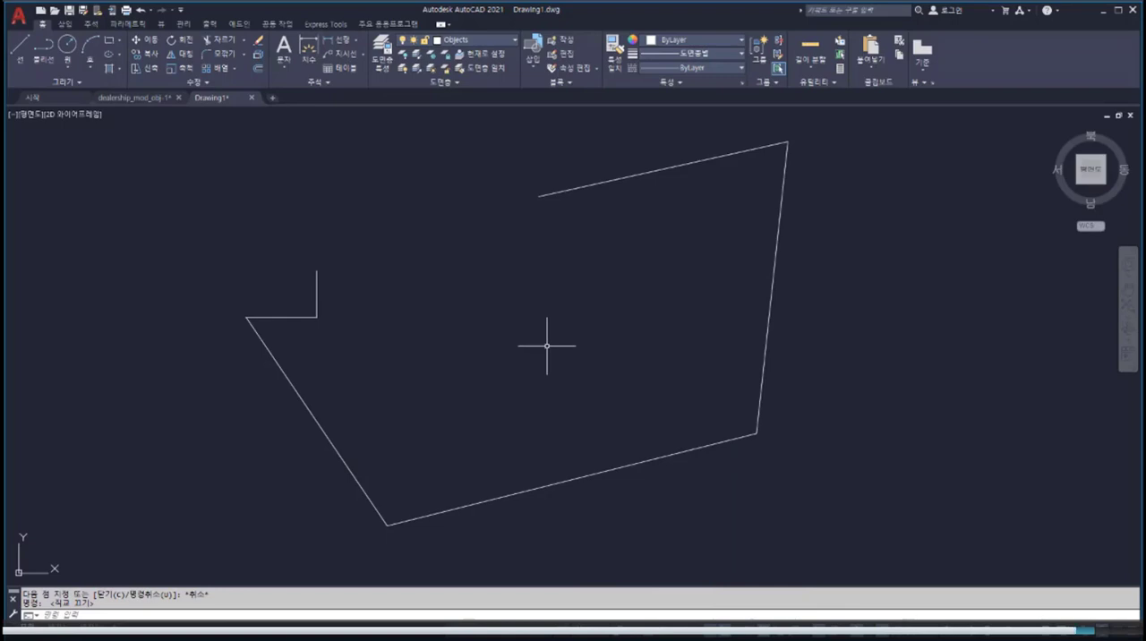
{"action": "left_click", "coordinate": [18, 49]}
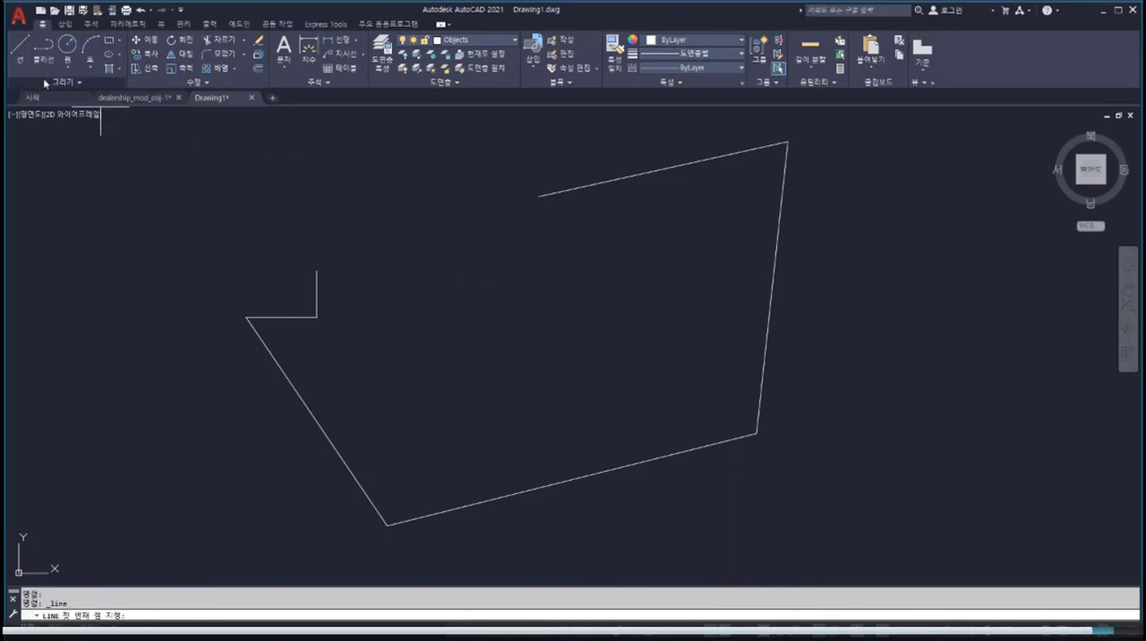
{"action": "left_click", "coordinate": [317, 269]}
{"action": "left_click", "coordinate": [539, 196]}
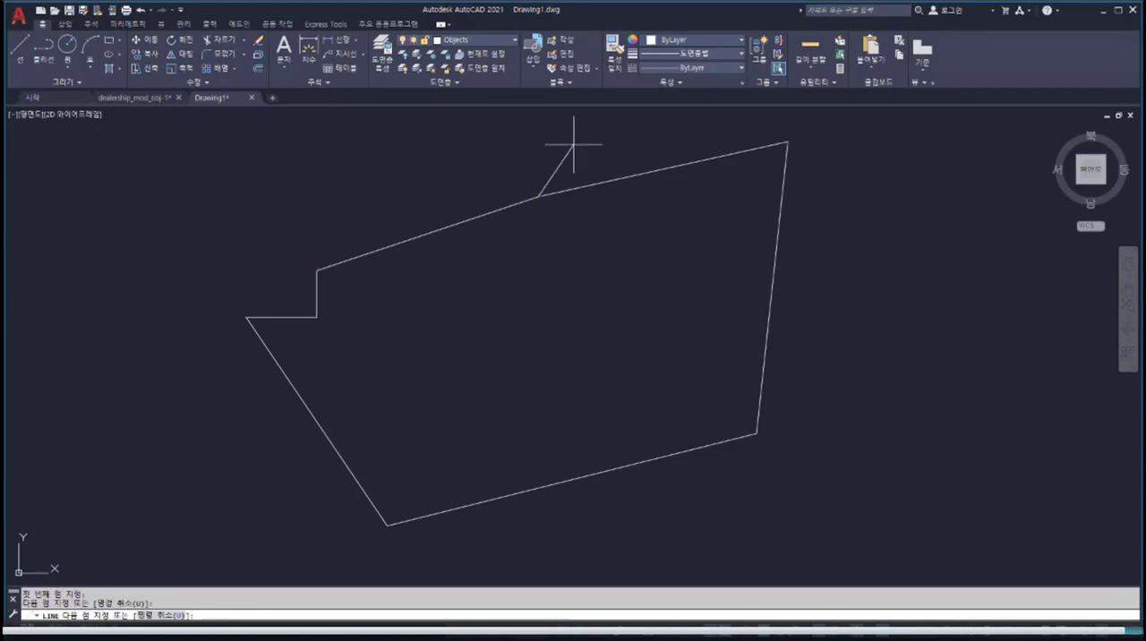
{"action": "key", "text": "Escape"}
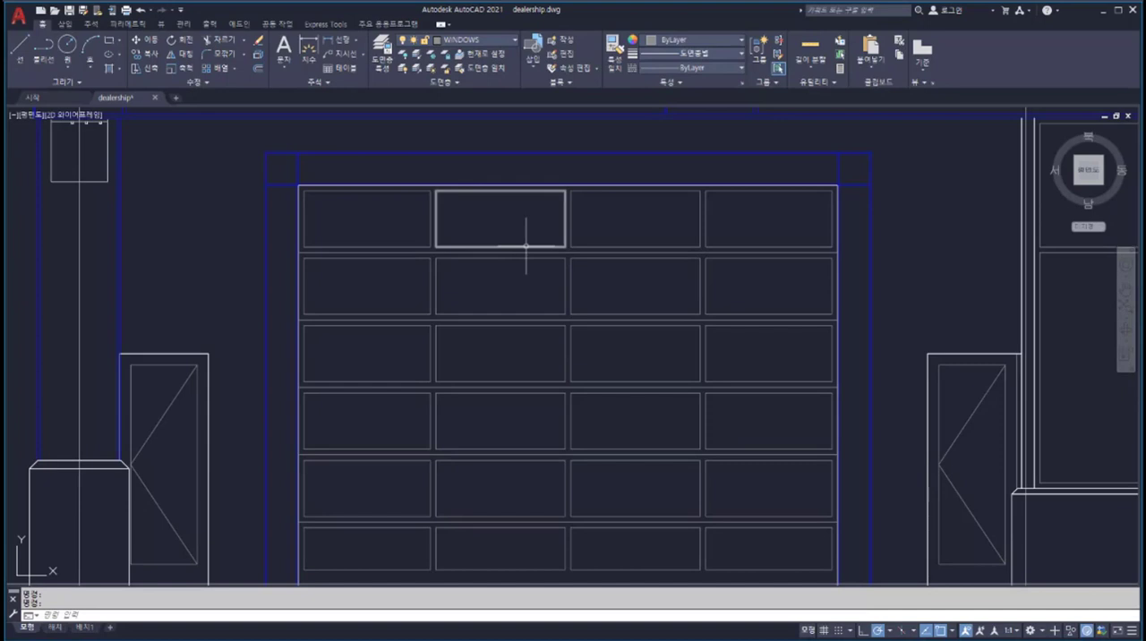
Step: Select the second, third and fourth panels in the garage door's top row, remove the fourth from the selection, and clear the selection
{"action": "left_click", "coordinate": [526, 245]}
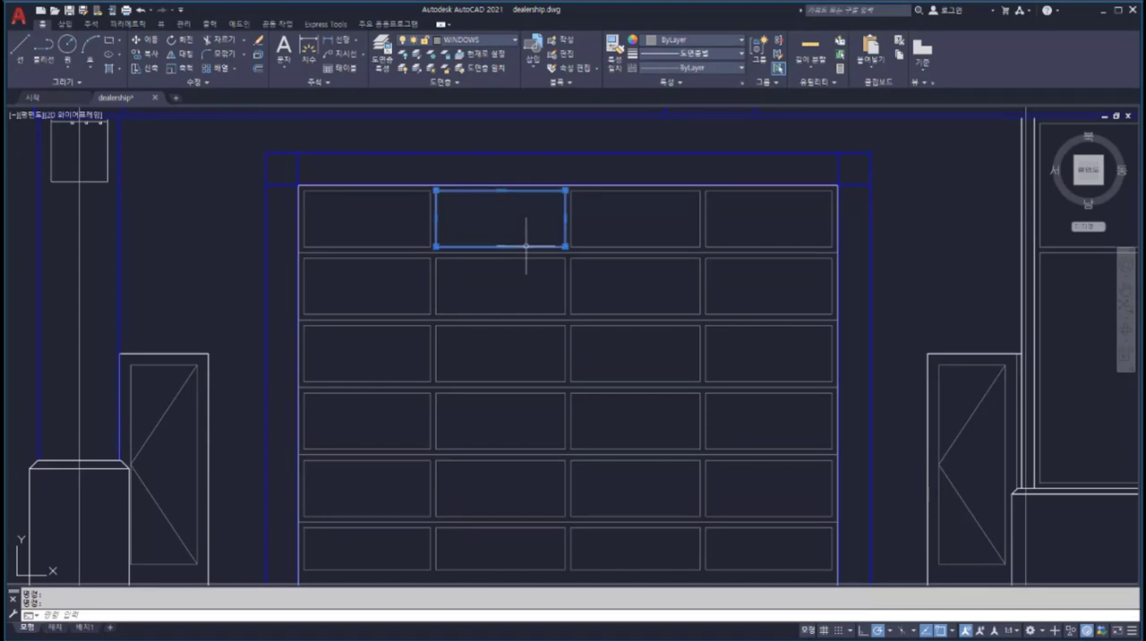
{"action": "left_click", "coordinate": [594, 244]}
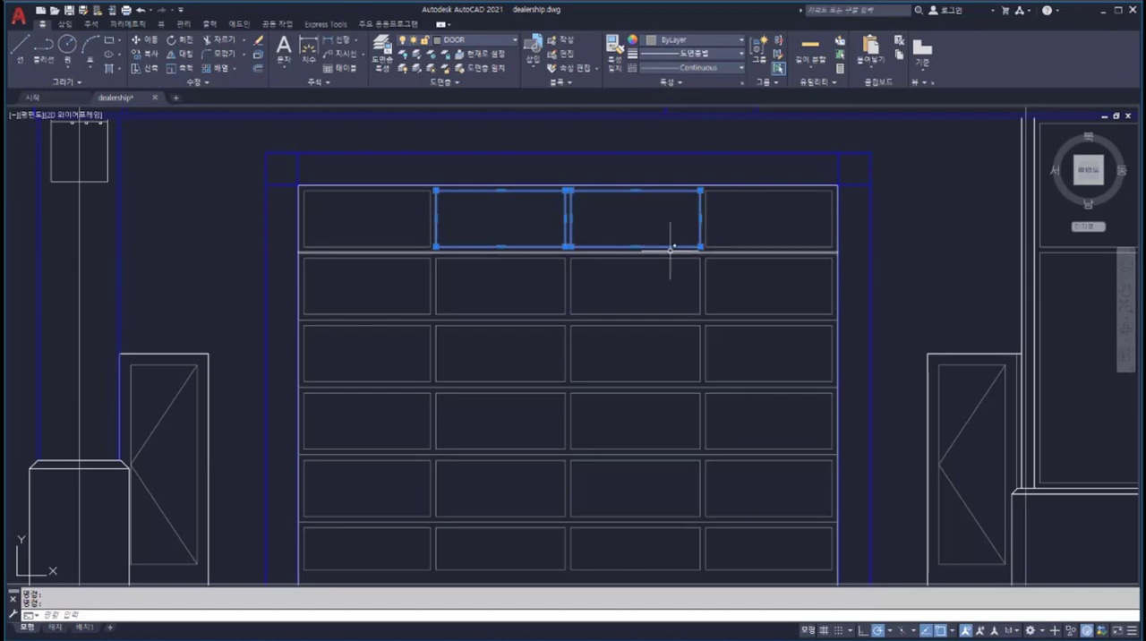
{"action": "left_click", "coordinate": [727, 248]}
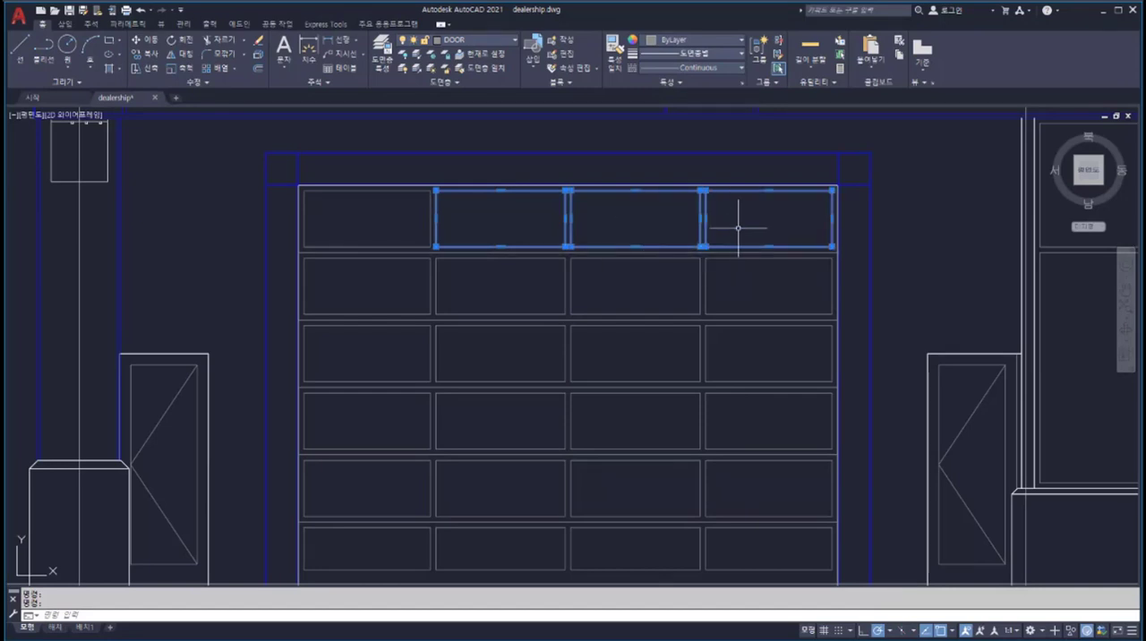
{"action": "key", "text": "shift"}
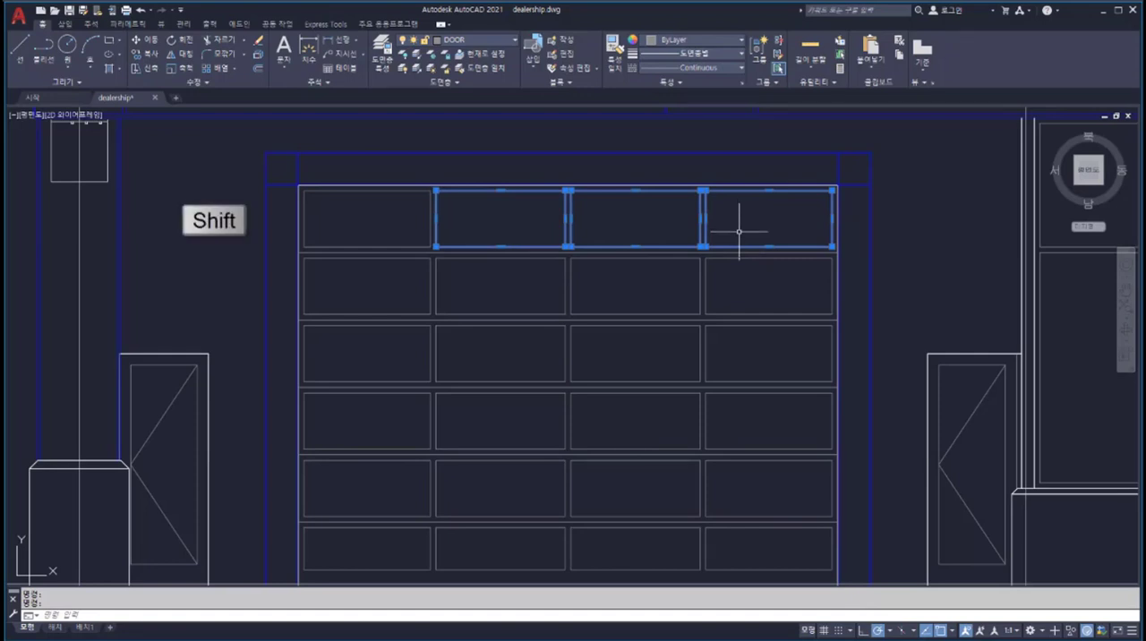
{"action": "left_click", "coordinate": [738, 234], "text": "shift"}
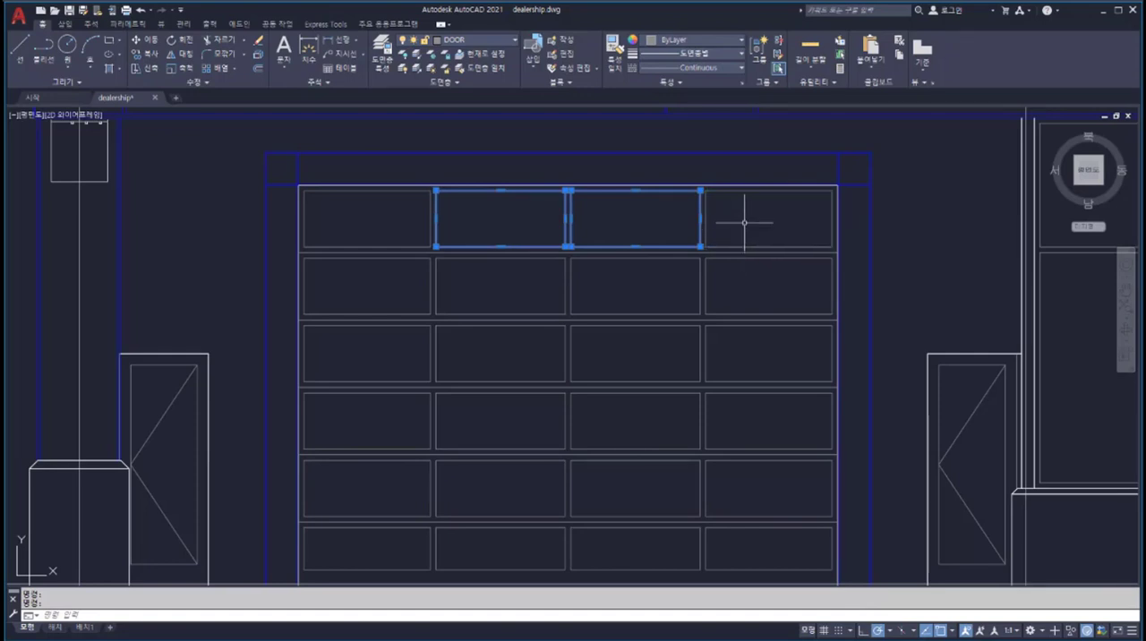
{"action": "key", "text": "Escape"}
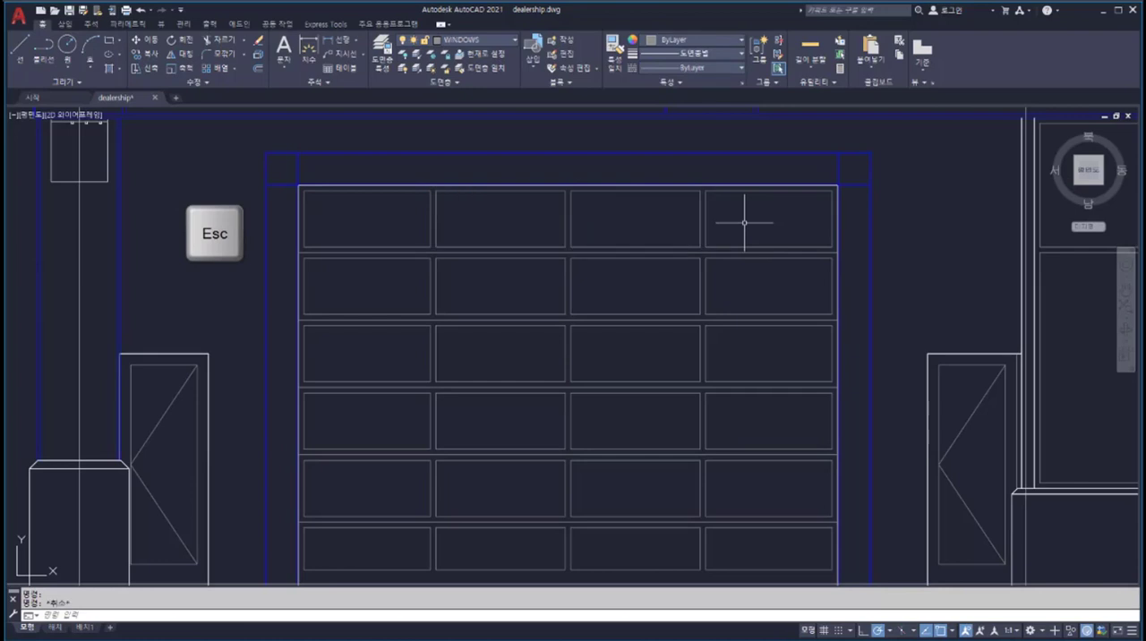
Step: Window-select the six panels in the middle of the garage door's second to fourth rows, and clear the selection
{"action": "left_click", "coordinate": [380, 223]}
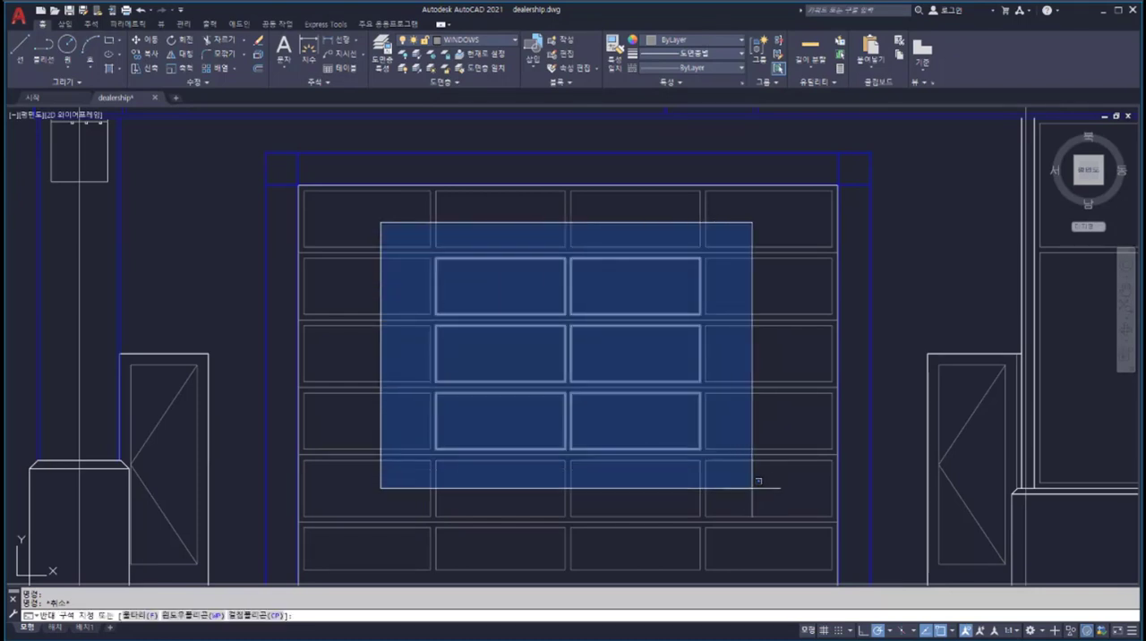
{"action": "left_click", "coordinate": [752, 488]}
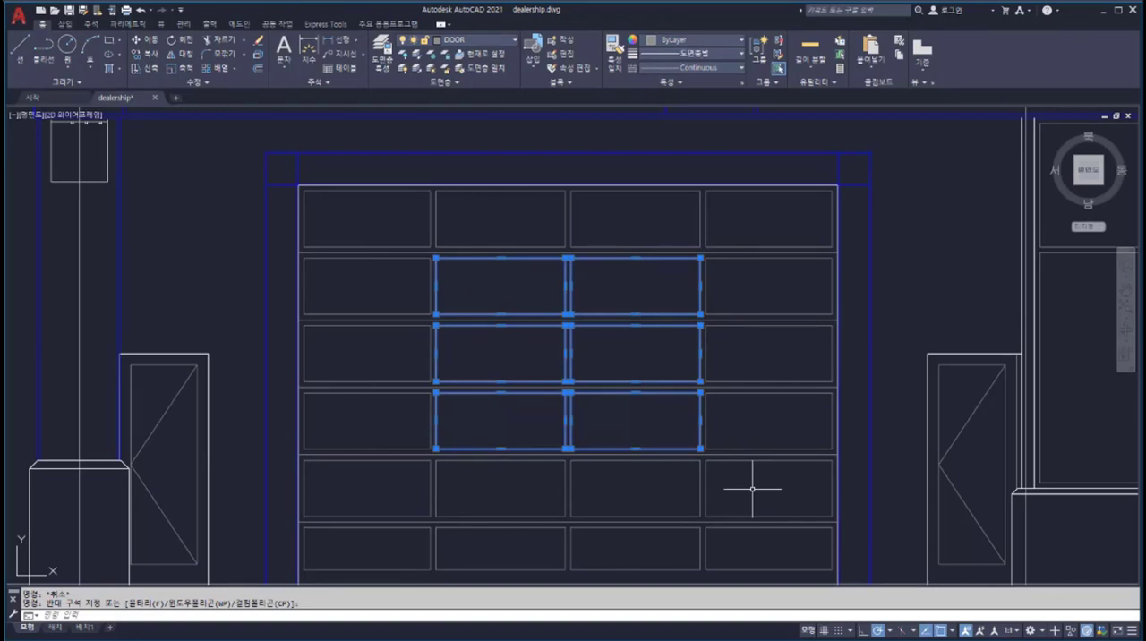
{"action": "key", "text": "Escape"}
Step: Crossing-select the panels and dividers in the garage door's upper five rows, and clear the selection
{"action": "left_click", "coordinate": [757, 216]}
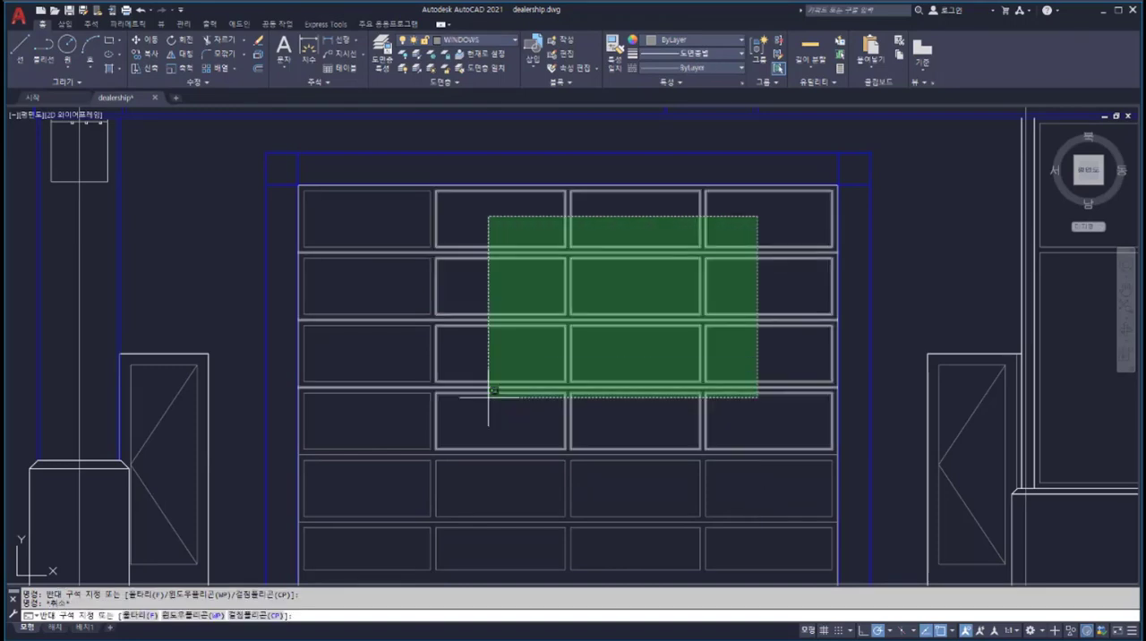
{"action": "left_click", "coordinate": [379, 477]}
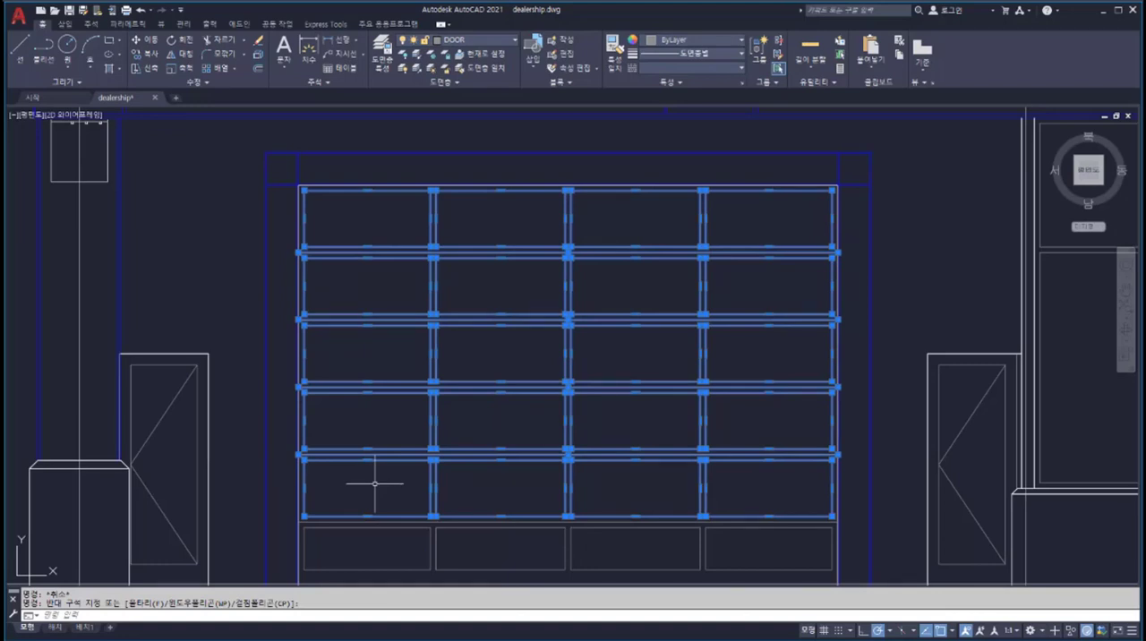
{"action": "key", "text": "Escape"}
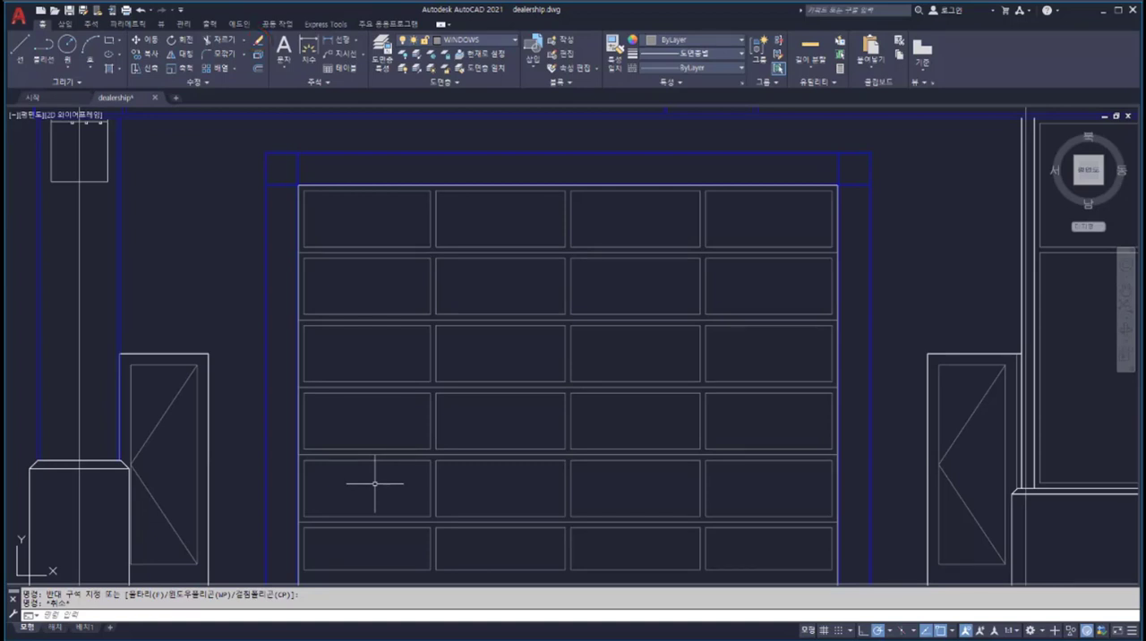
Step: Erase the two middle panels in the garage door's top row and undo the Erase command
{"action": "left_click", "coordinate": [494, 247]}
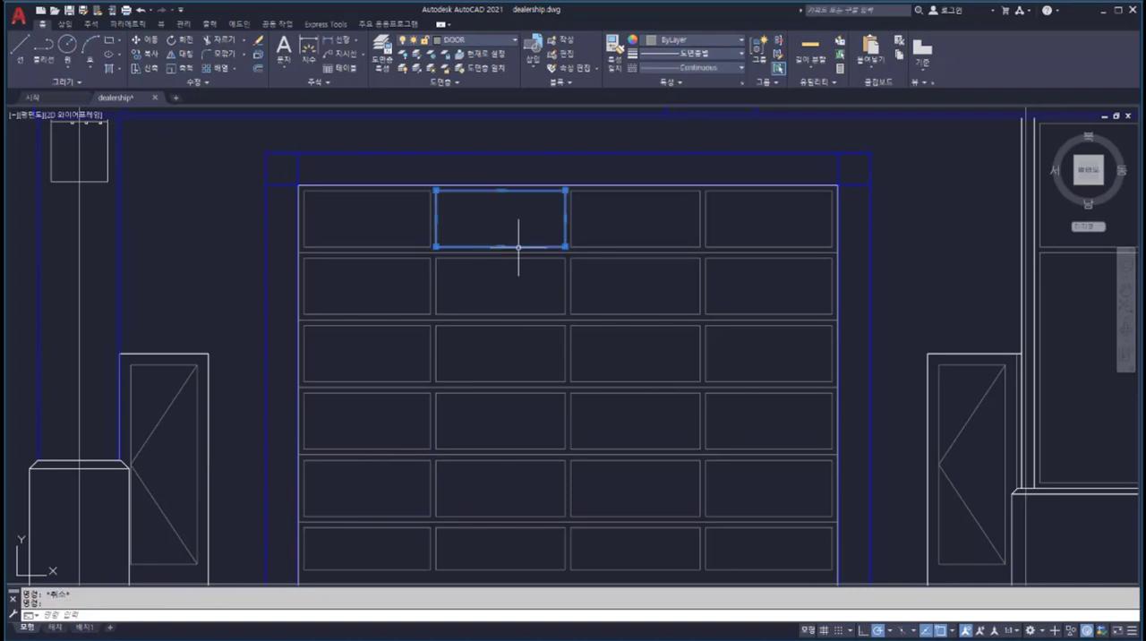
{"action": "left_click", "coordinate": [593, 246]}
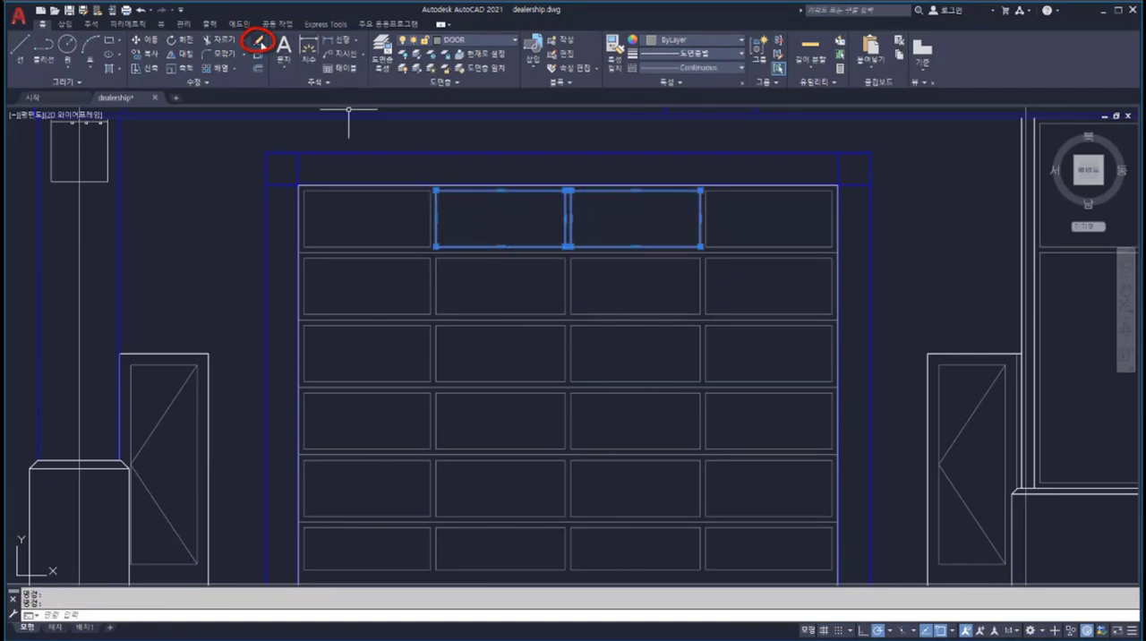
{"action": "left_click", "coordinate": [261, 42]}
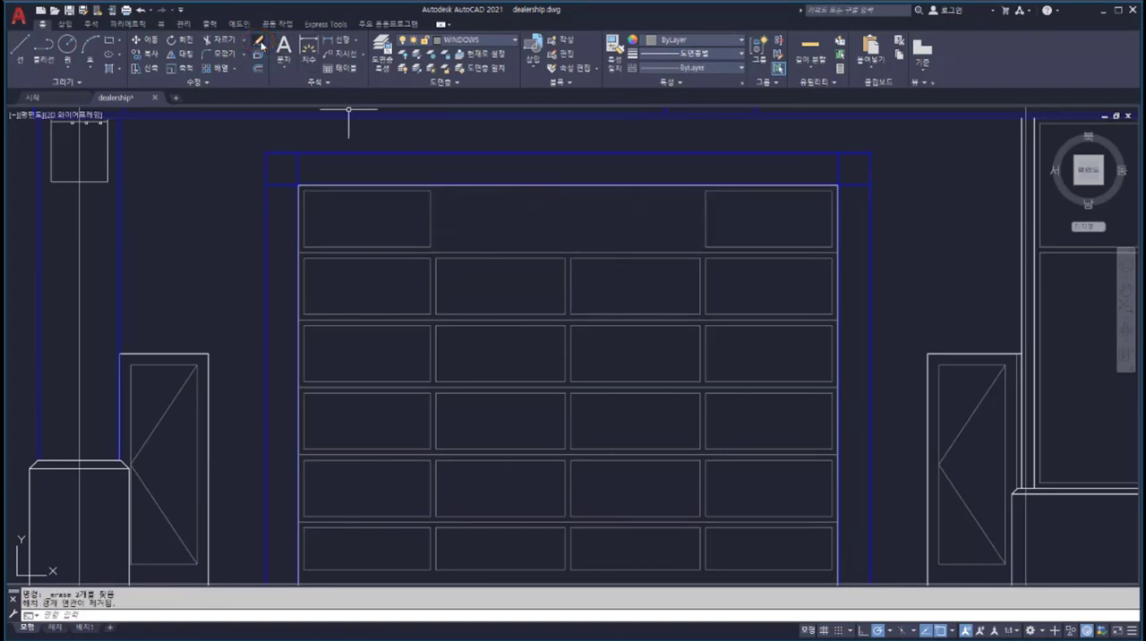
{"action": "right_click", "coordinate": [511, 216]}
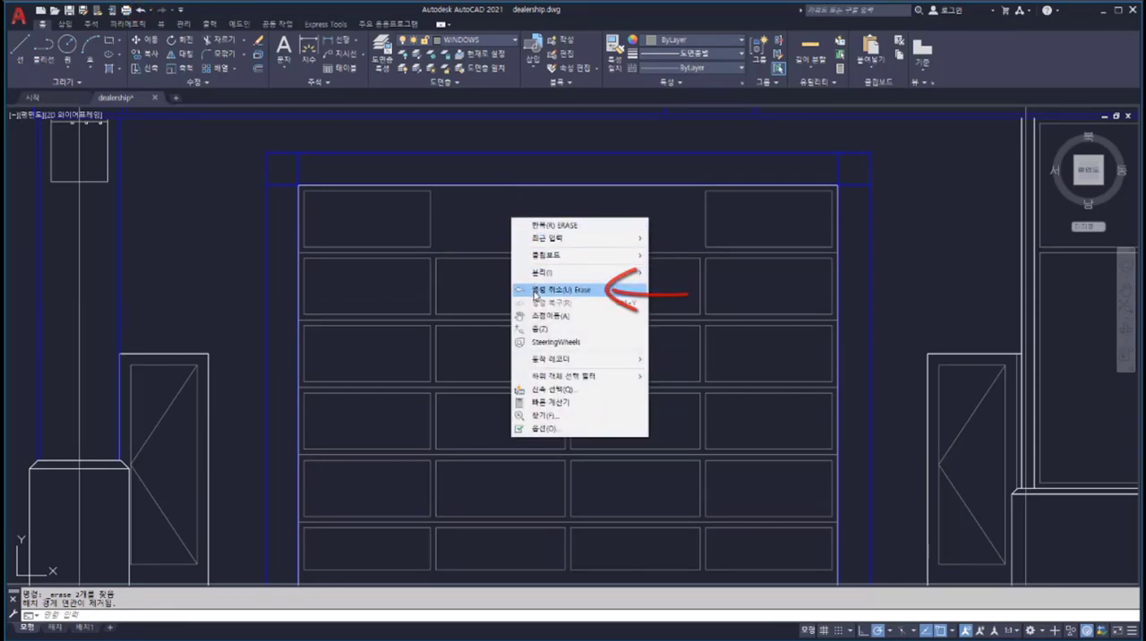
{"action": "left_click", "coordinate": [534, 290]}
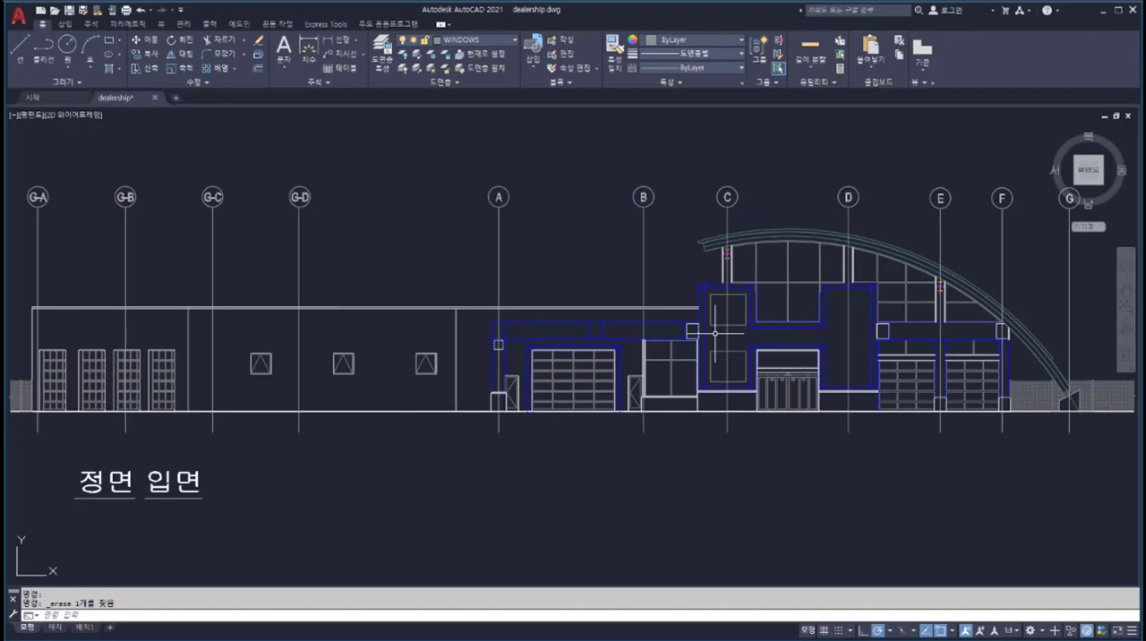
Step: Copy the two square windows near grid line C to the matching bay at grid line D, using the bay frames' upper inner corners
{"action": "scroll", "coordinate": [715, 333], "scroll_direction": "up", "scroll_amount": 7}
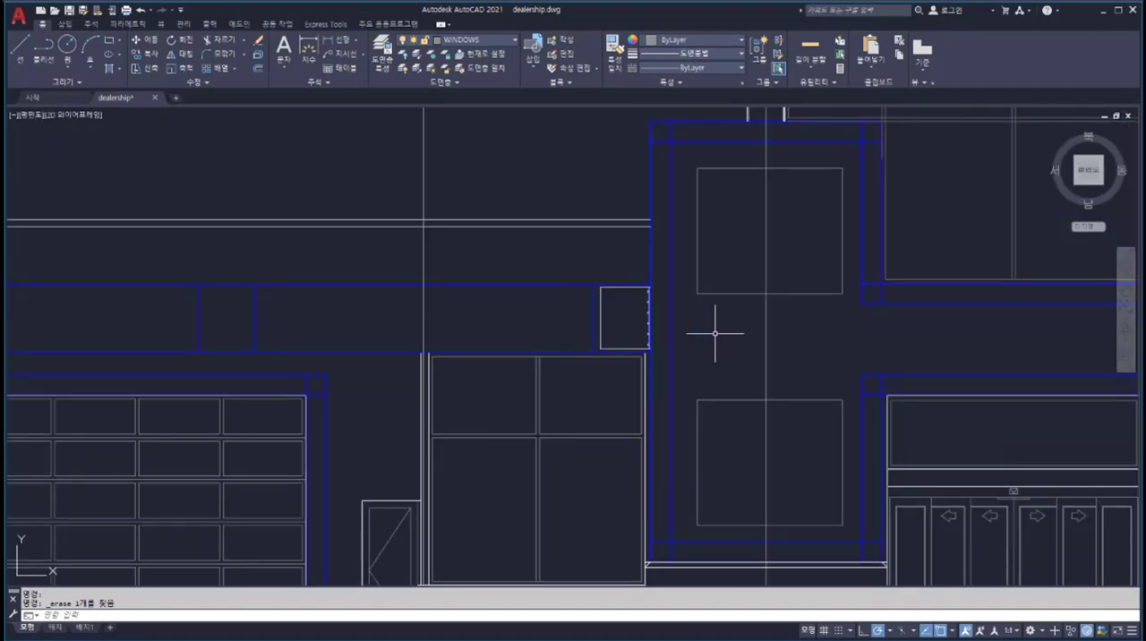
{"action": "middle_click_drag", "start_coordinate": [714, 333], "coordinate": [336, 333]}
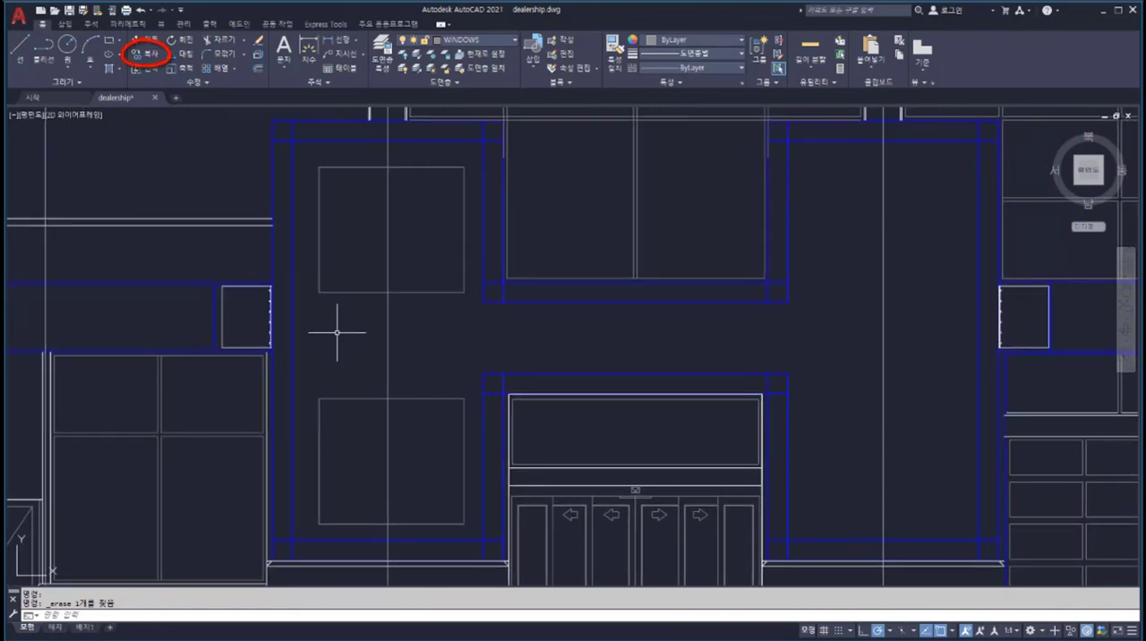
{"action": "left_click", "coordinate": [143, 53]}
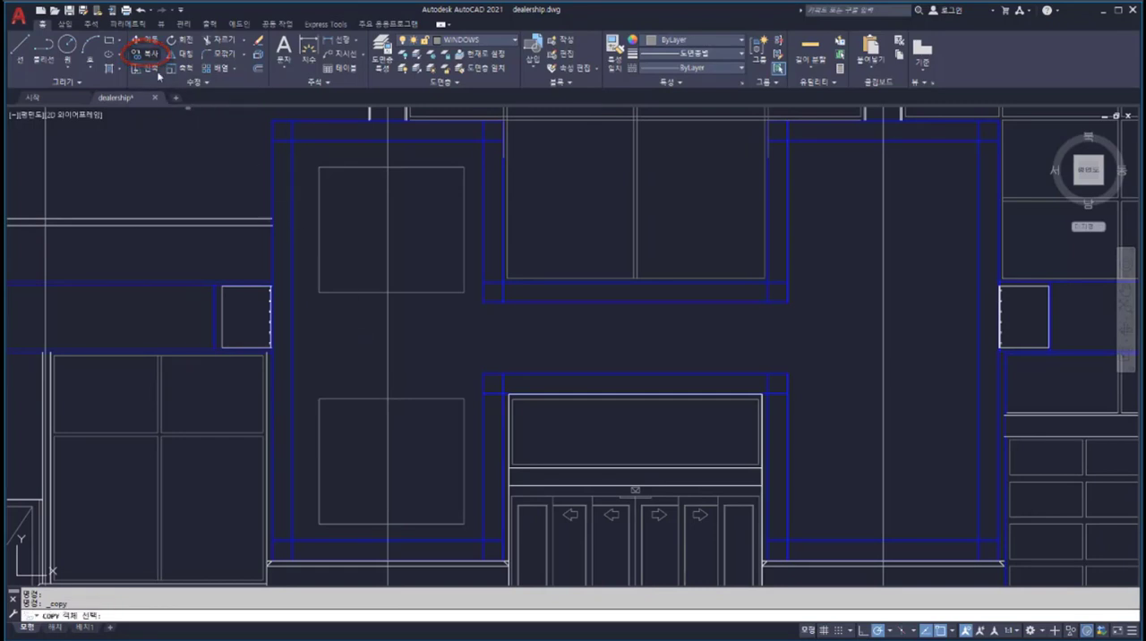
{"action": "left_click", "coordinate": [353, 265]}
{"action": "left_click", "coordinate": [302, 435]}
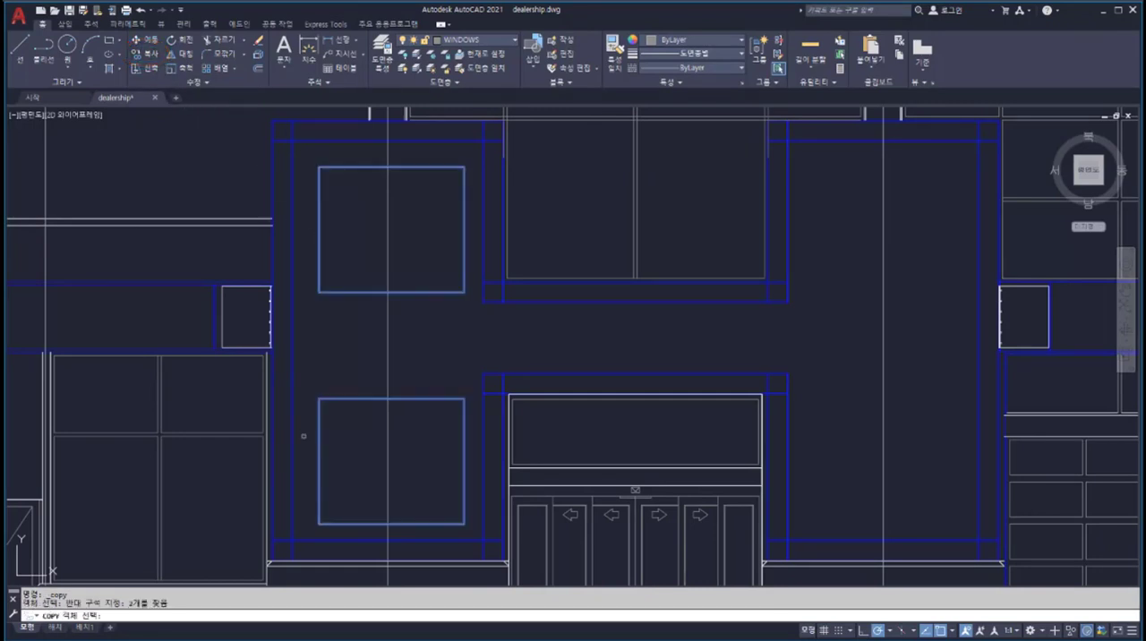
{"action": "key", "text": "Return"}
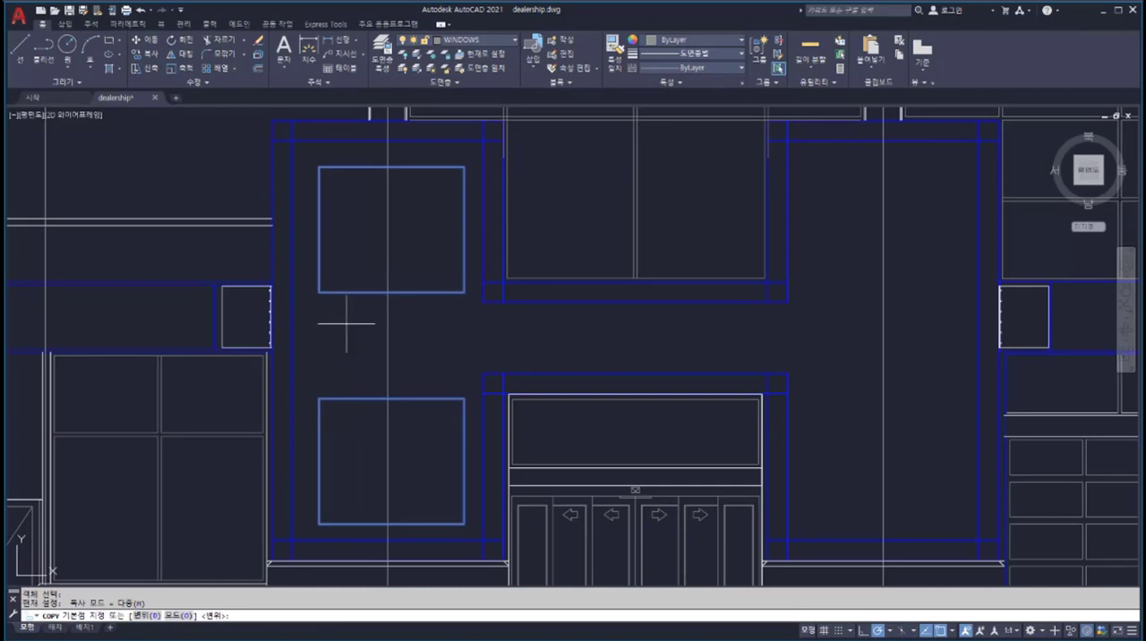
{"action": "left_click", "coordinate": [294, 141]}
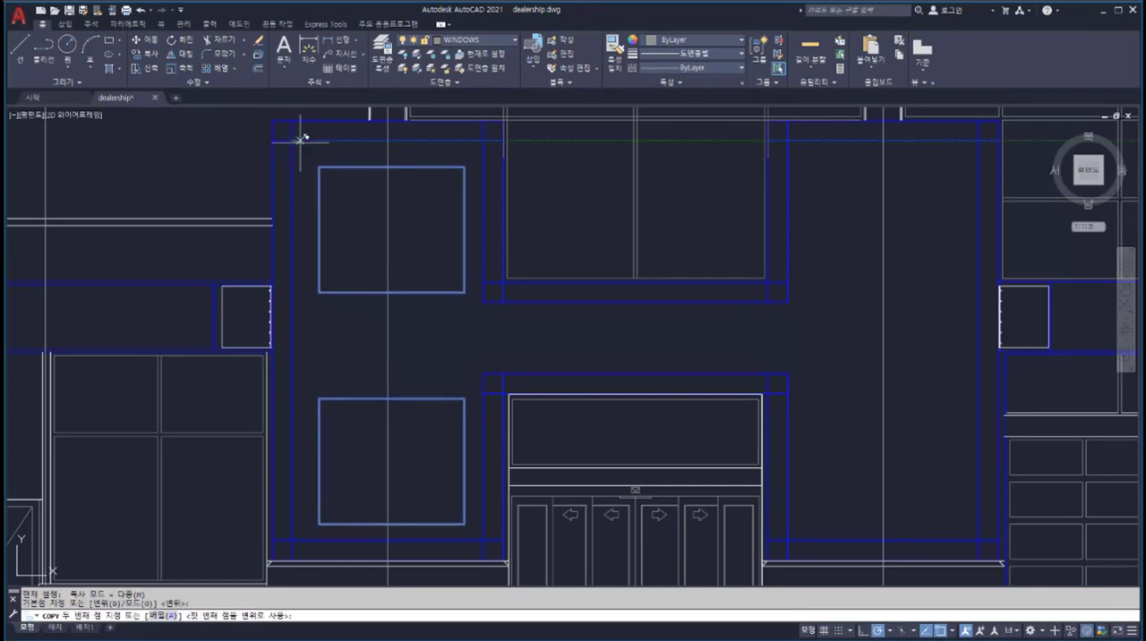
{"action": "left_click", "coordinate": [787, 140]}
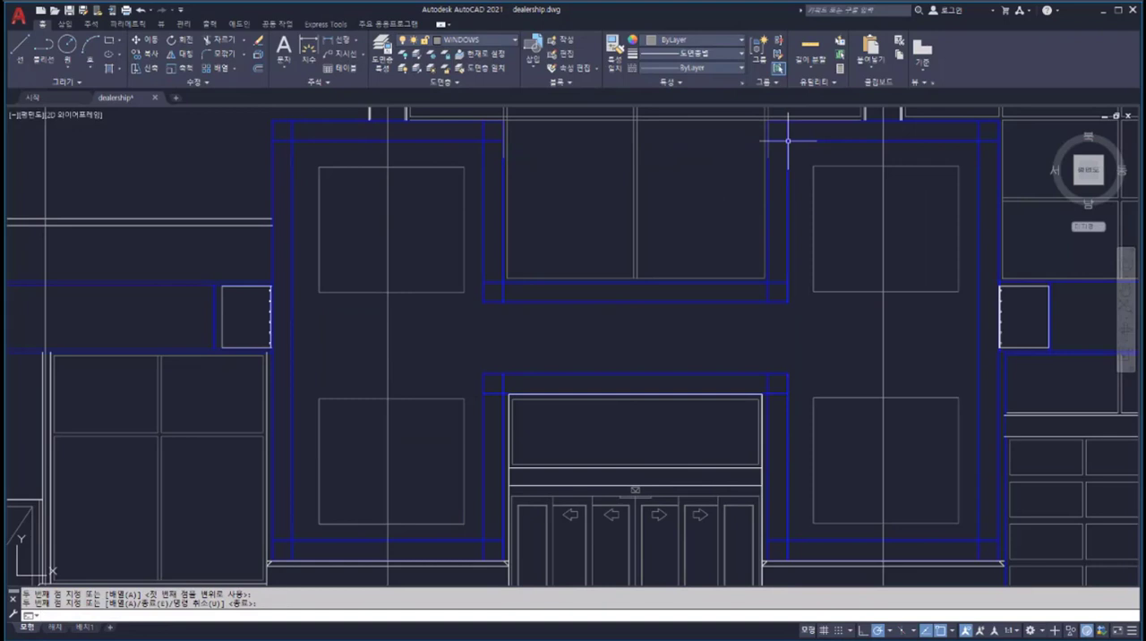
{"action": "middle_click", "coordinate": [842, 220]}
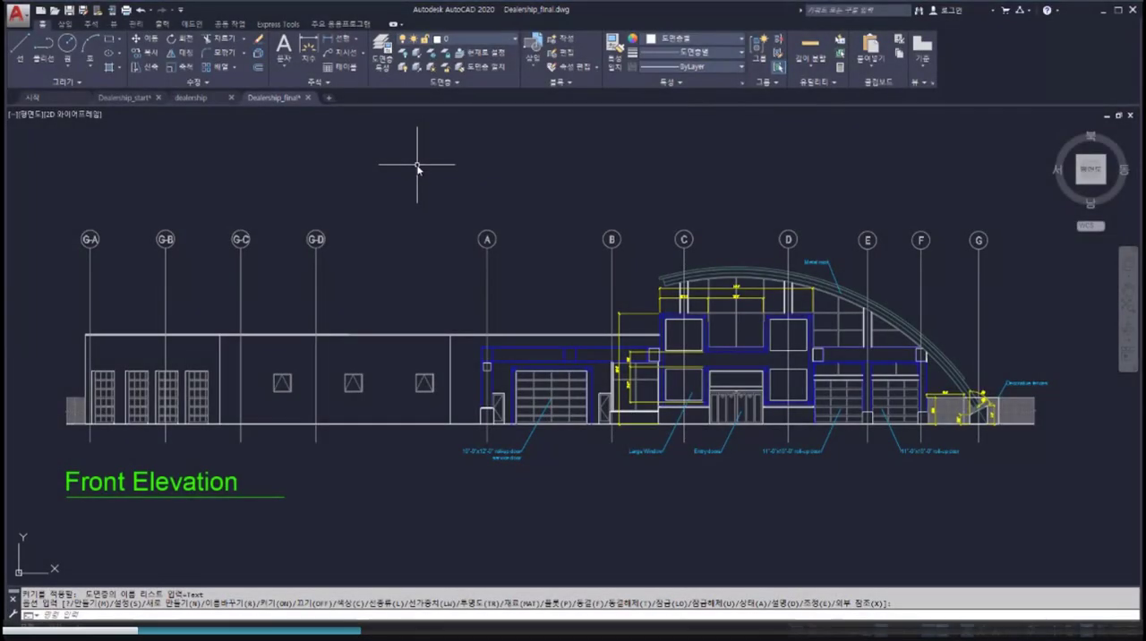
Step: Make Title the current text style
{"action": "left_click", "coordinate": [321, 82]}
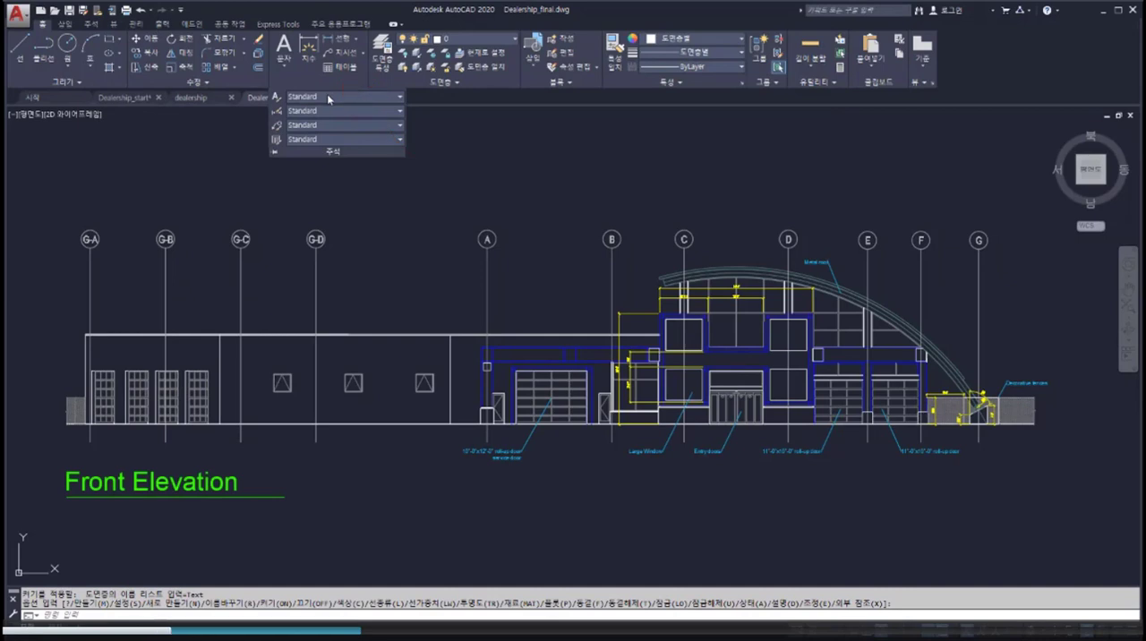
{"action": "left_click", "coordinate": [327, 97]}
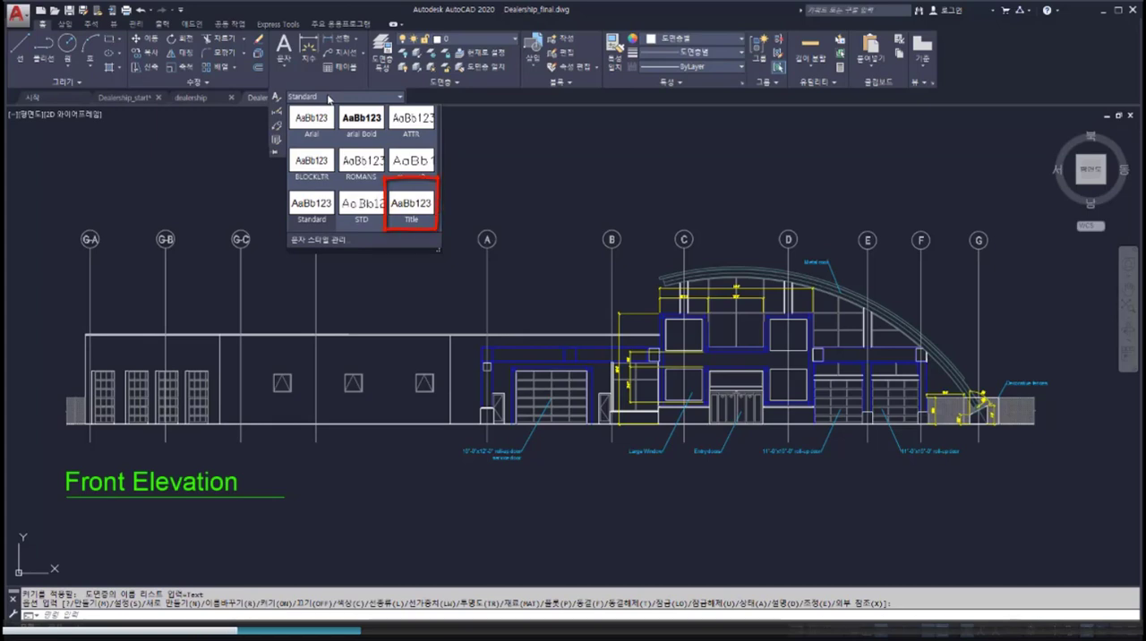
{"action": "left_click", "coordinate": [410, 203]}
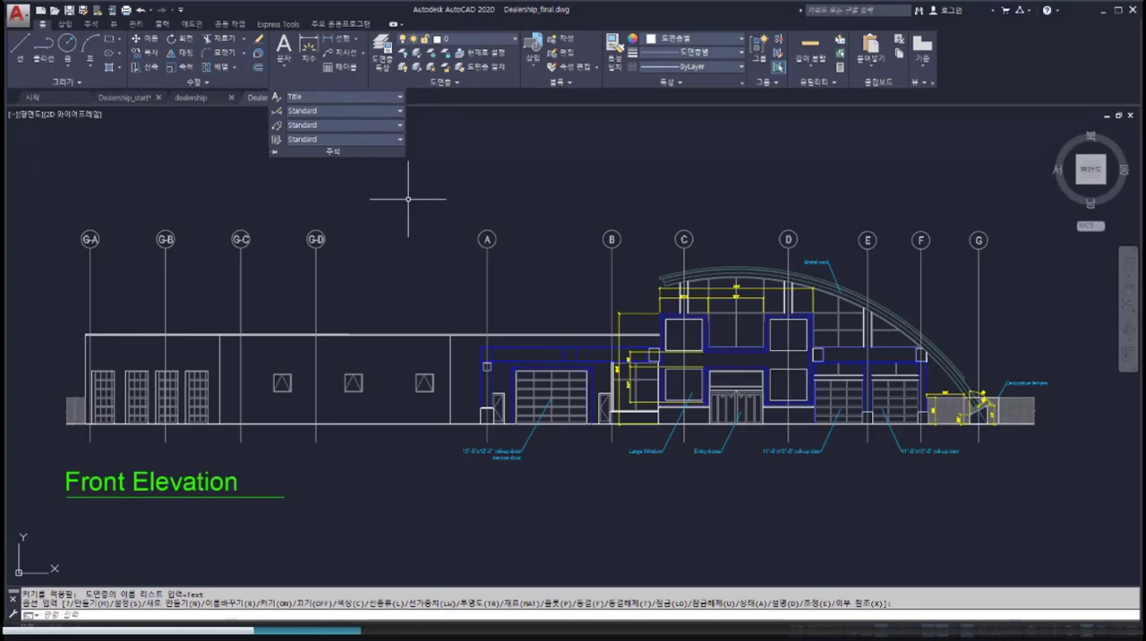
{"action": "left_click", "coordinate": [373, 112]}
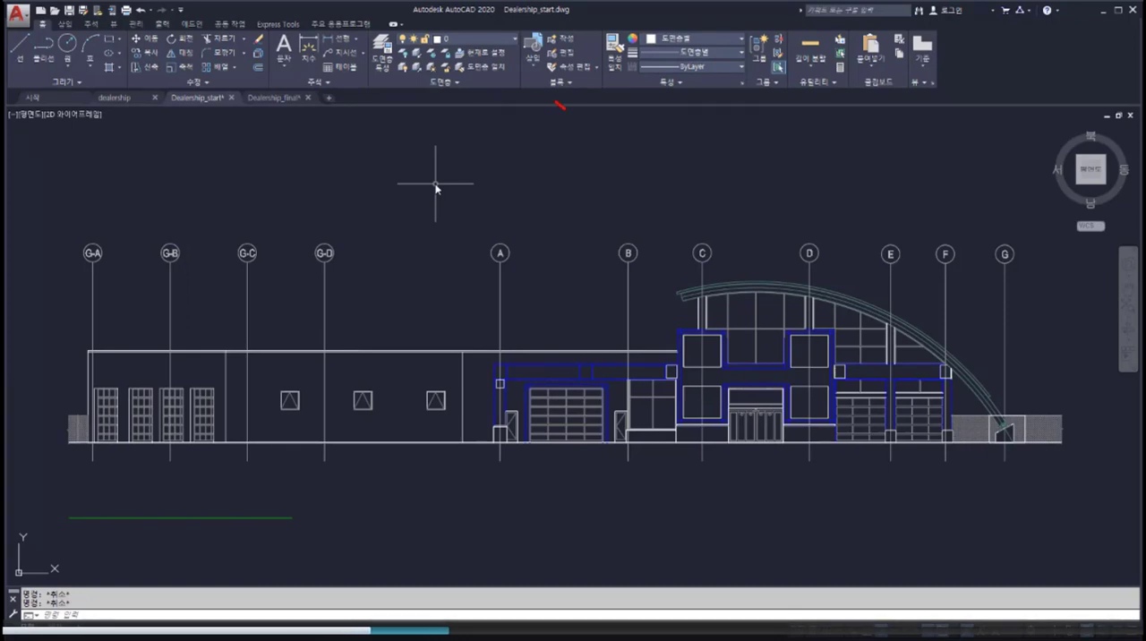
Step: Make Text the current layer and add the multiline text "Front Elevation" above the green line below the building, spanning the line's length
{"action": "left_click", "coordinate": [509, 42]}
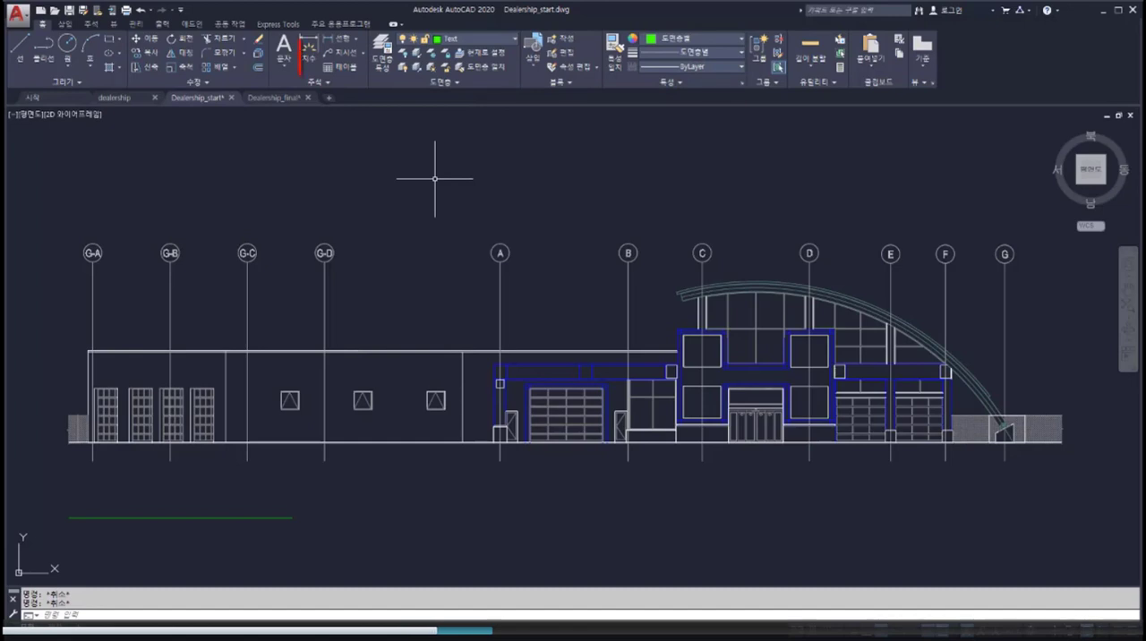
{"action": "left_click", "coordinate": [284, 63]}
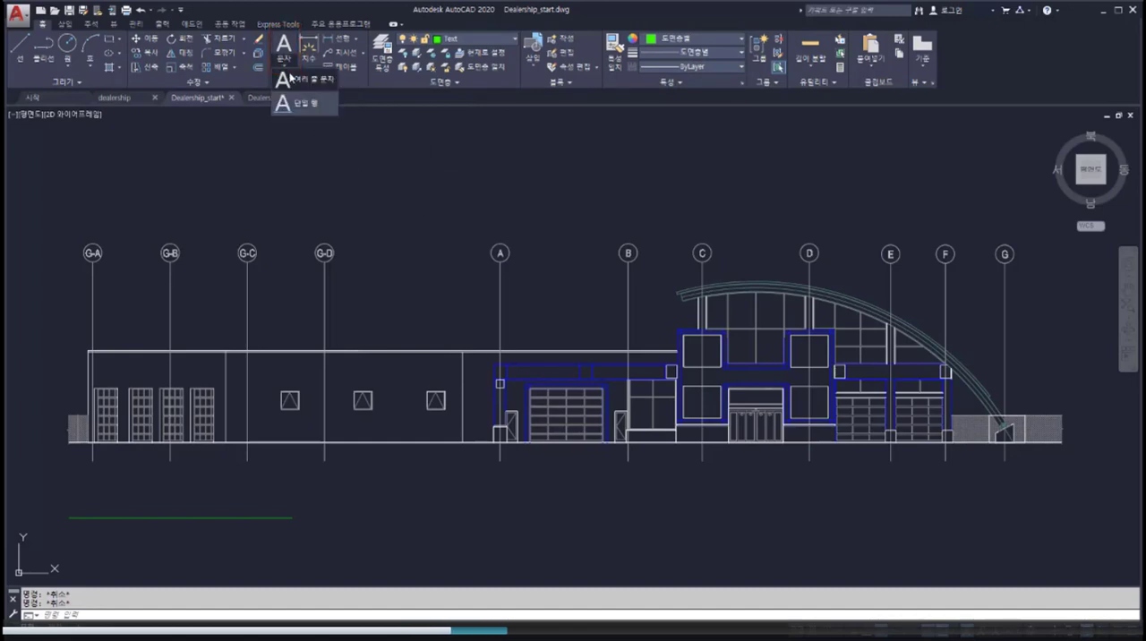
{"action": "left_click", "coordinate": [296, 79]}
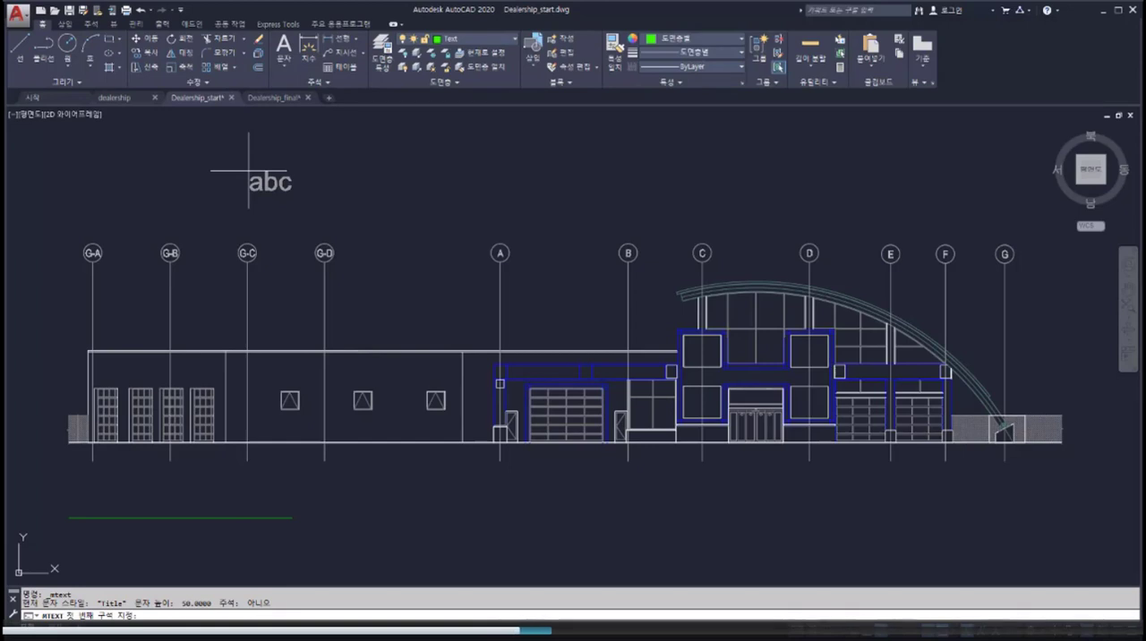
{"action": "left_click", "coordinate": [69, 518]}
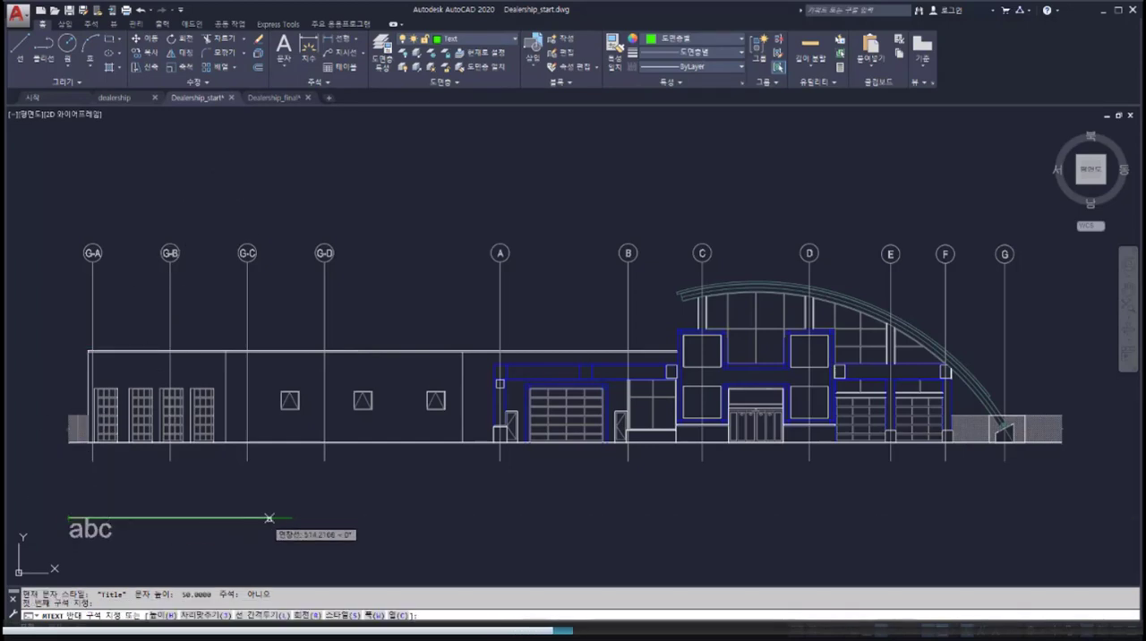
{"action": "left_click", "coordinate": [299, 475]}
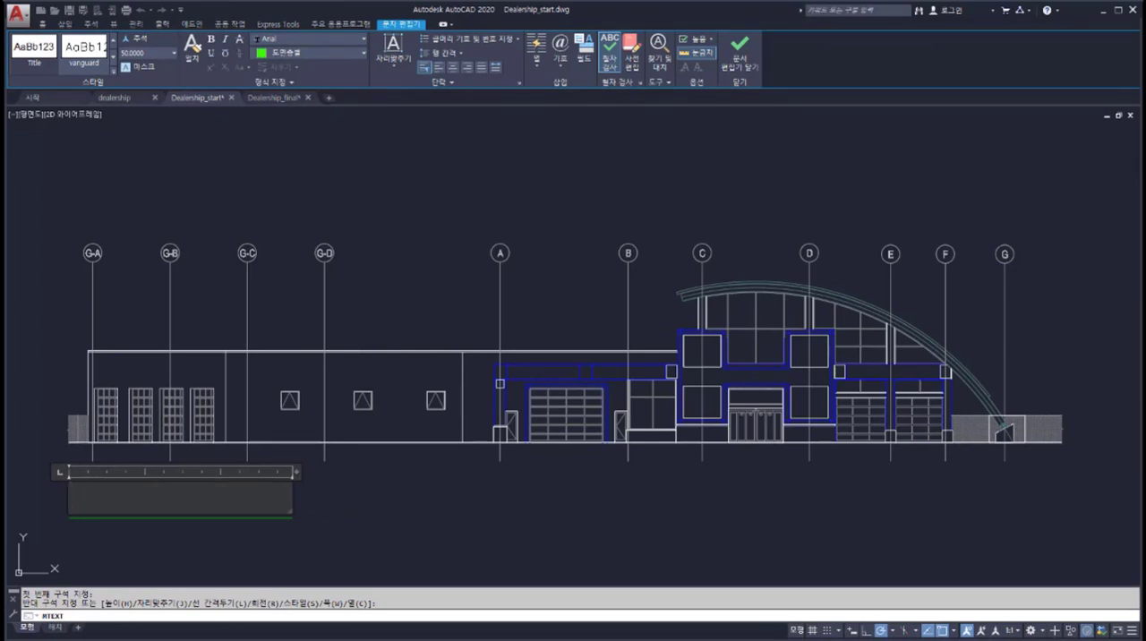
{"action": "type", "text": "Front Elevation"}
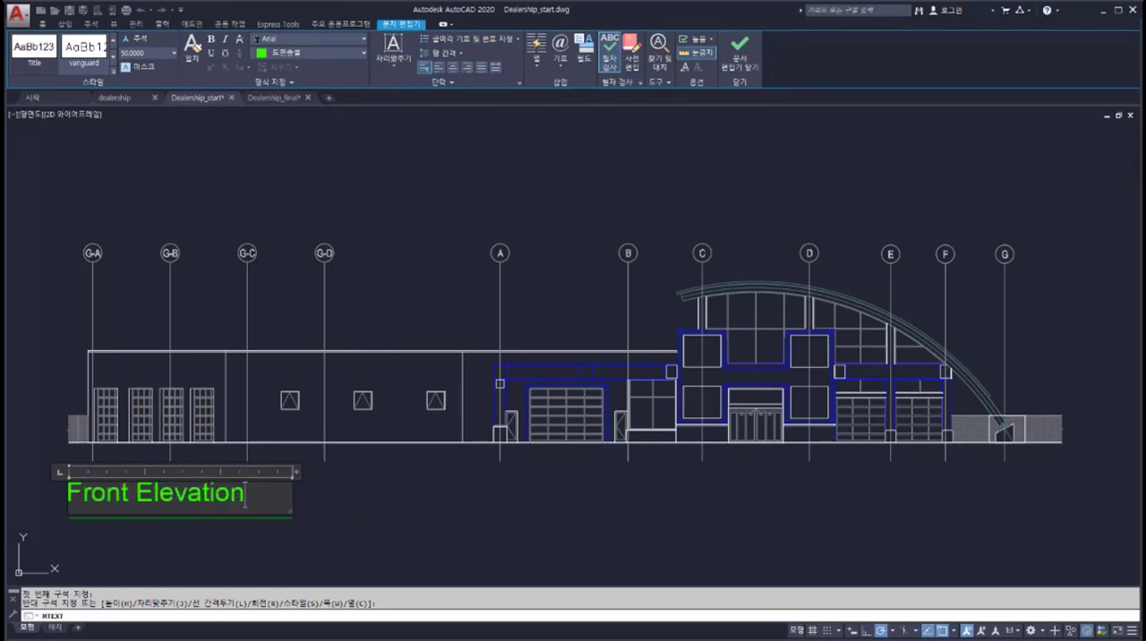
{"action": "left_click", "coordinate": [297, 482]}
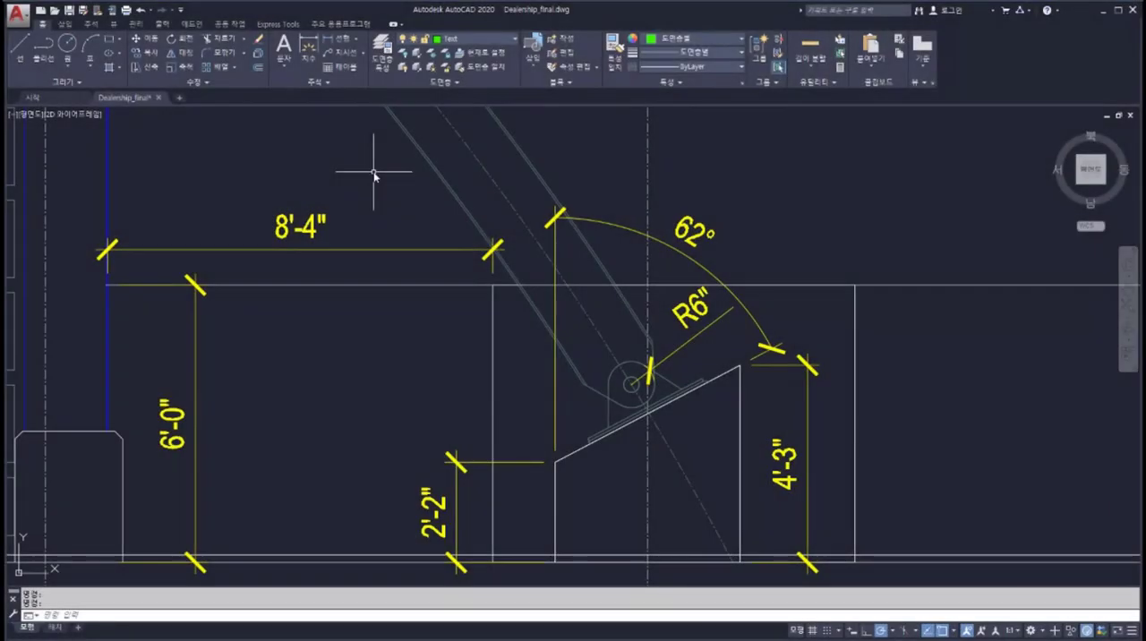
Step: Set the layer for new dimensions to Dimensions
{"action": "left_click", "coordinate": [92, 24]}
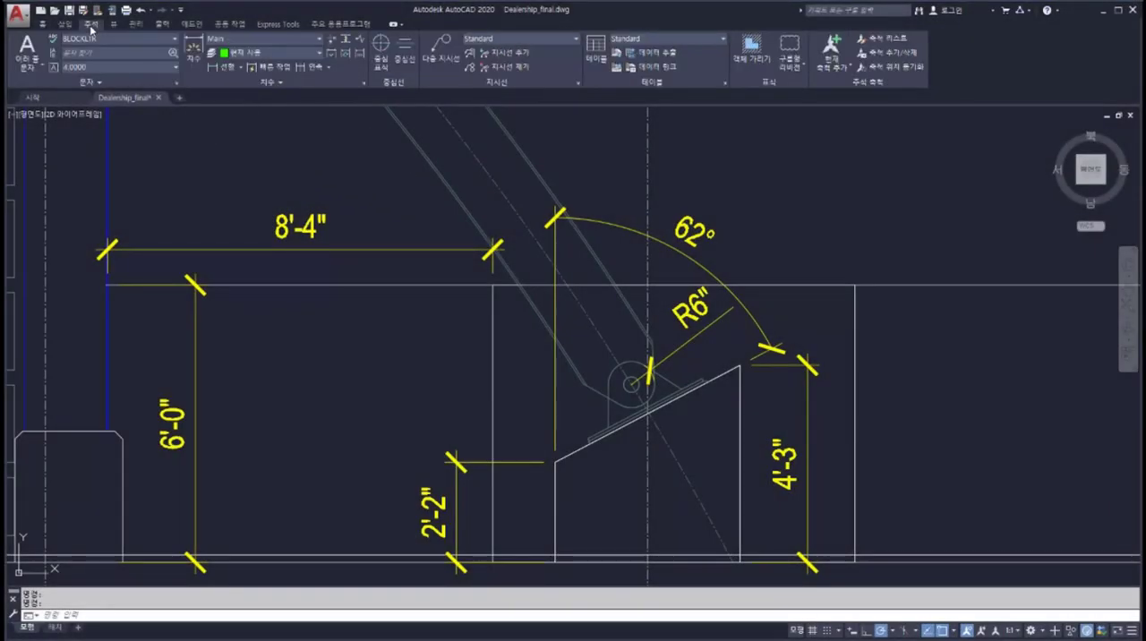
{"action": "left_click", "coordinate": [268, 52]}
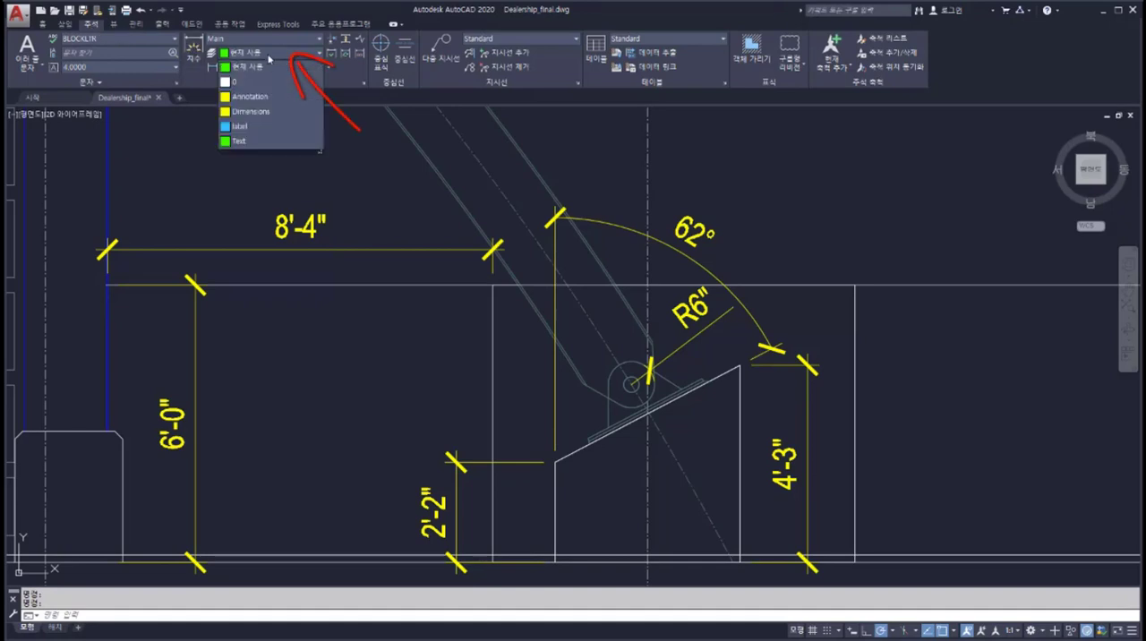
{"action": "left_click", "coordinate": [255, 111]}
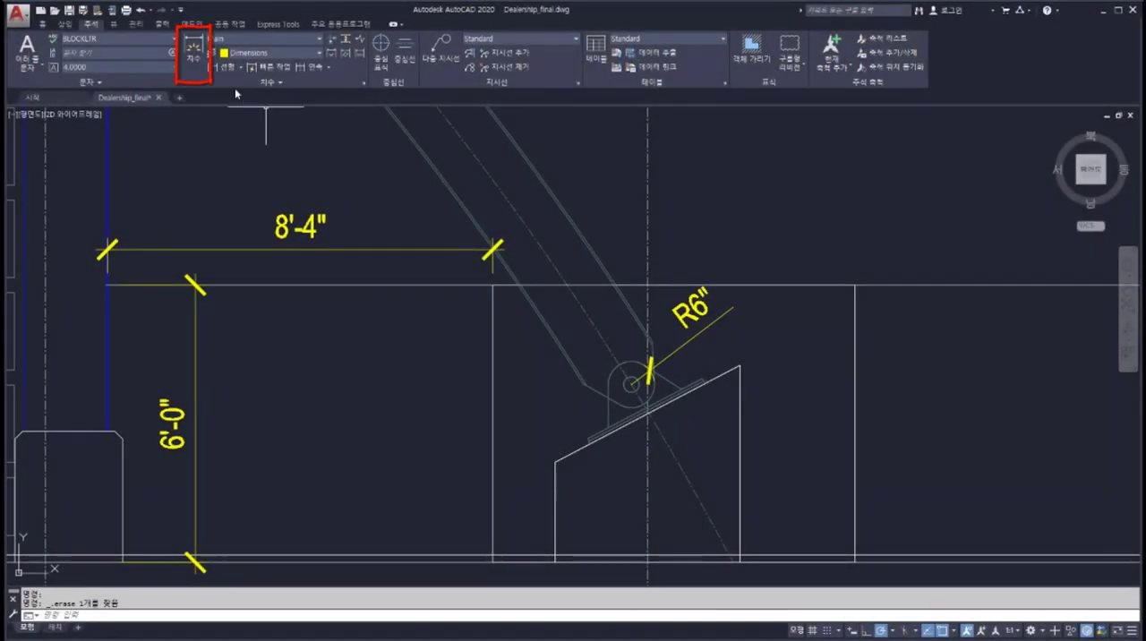
Step: Dimension the heights of the sloped base's taller and shorter vertical edges, placing each dimension outside the base
{"action": "left_click", "coordinate": [190, 52]}
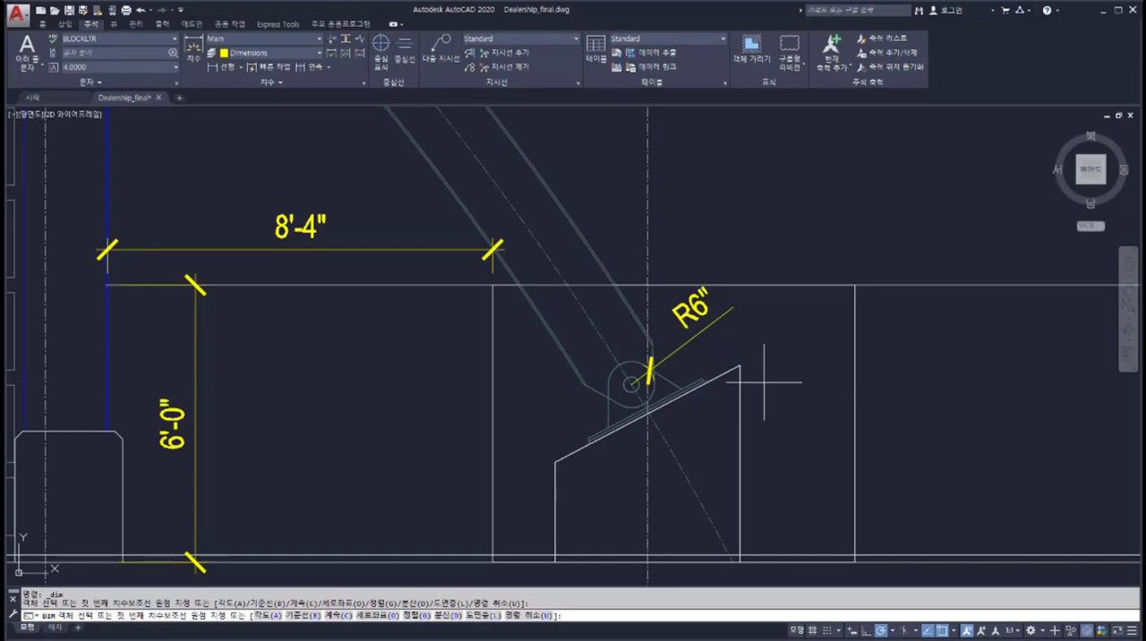
{"action": "left_click", "coordinate": [741, 399]}
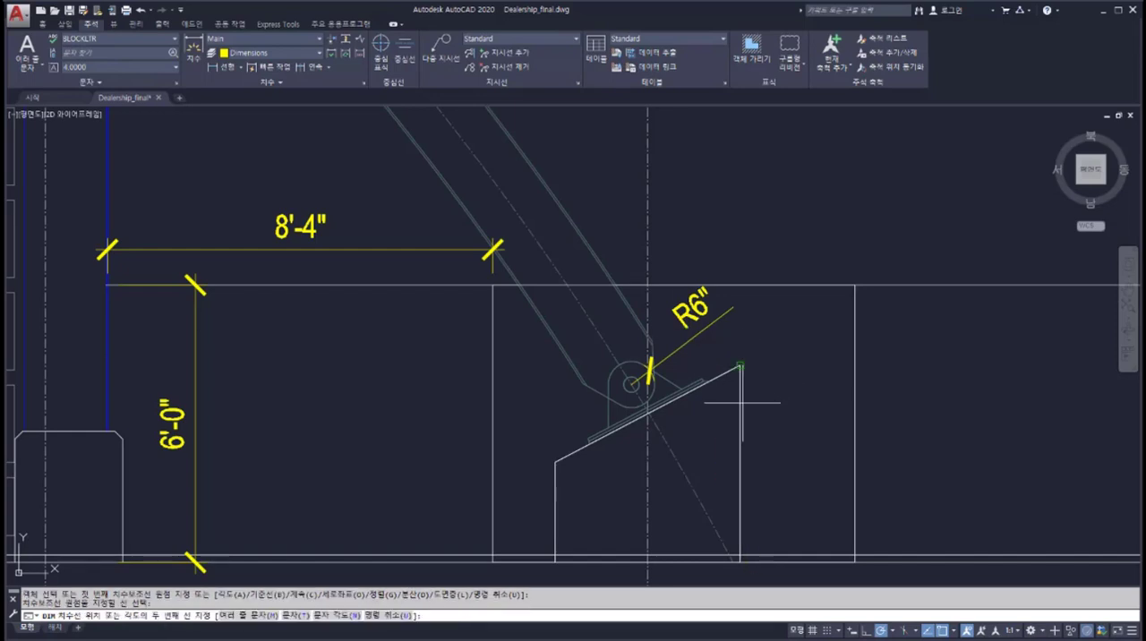
{"action": "left_click", "coordinate": [790, 405]}
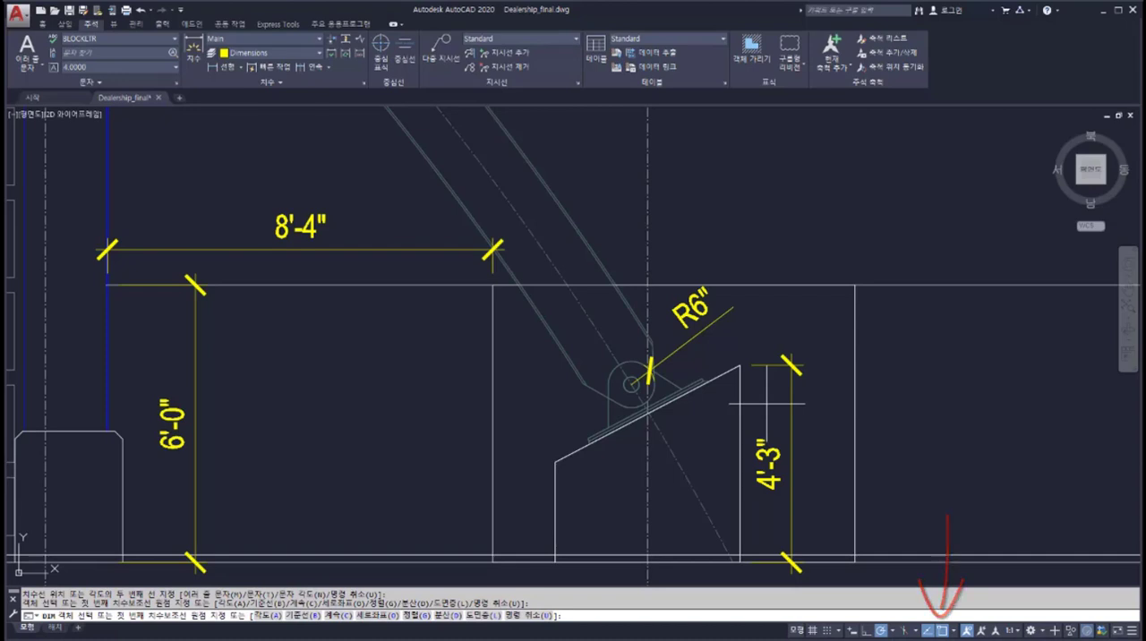
{"action": "left_click", "coordinate": [555, 461]}
{"action": "left_click", "coordinate": [555, 561]}
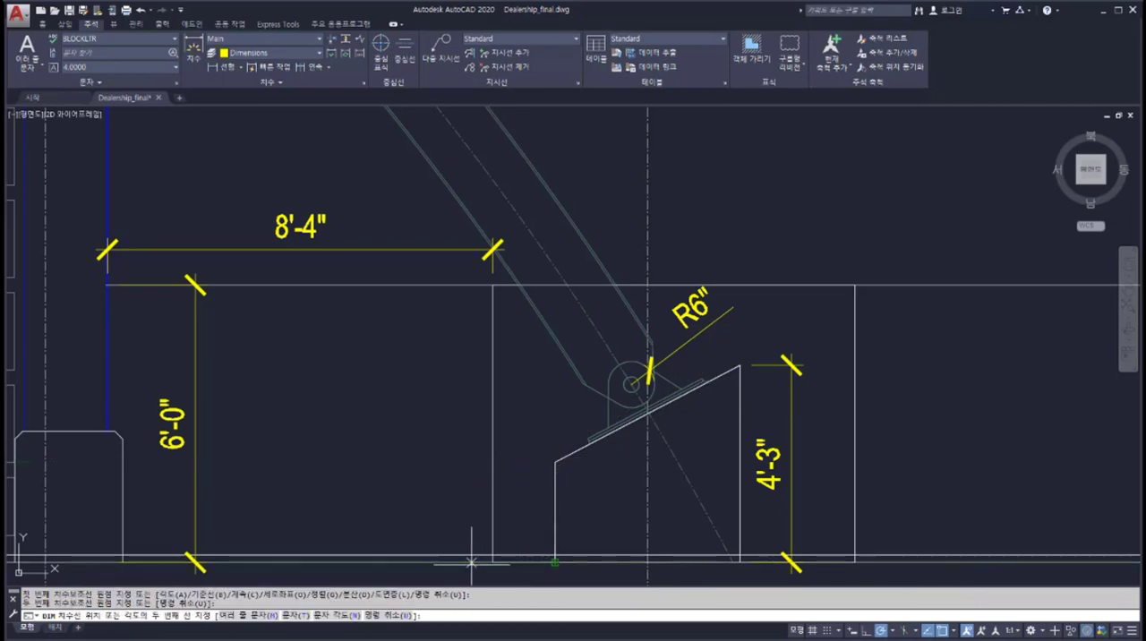
{"action": "left_click", "coordinate": [429, 506]}
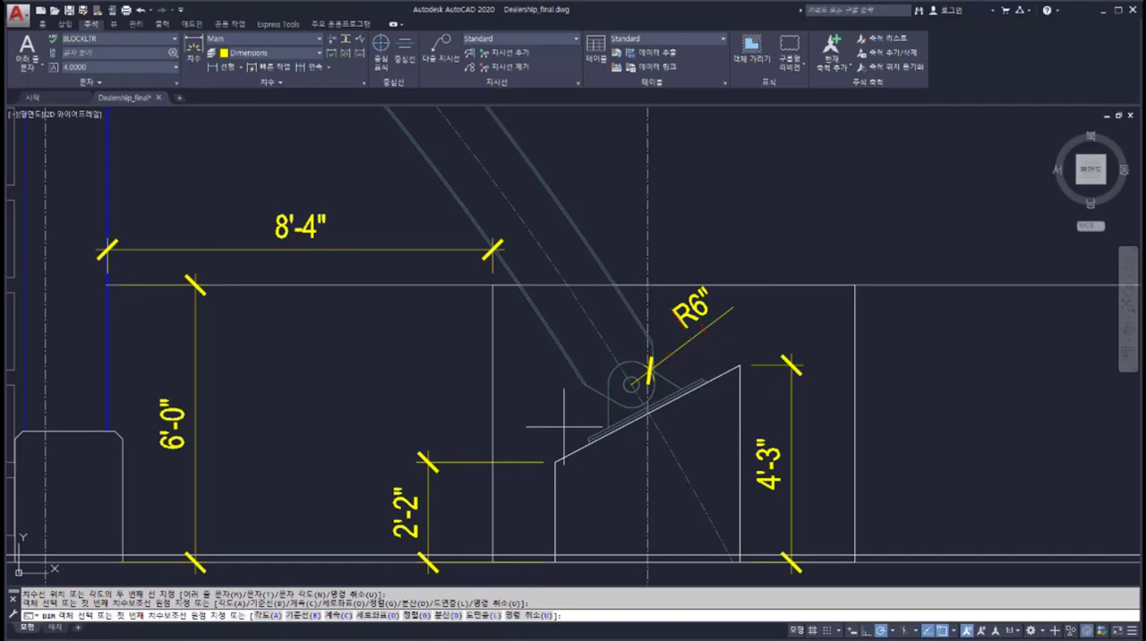
Step: Add an angular dimension between the sloped base's shorter vertical edge and its slanted top edge, placing the arc above the base
{"action": "left_click", "coordinate": [556, 491]}
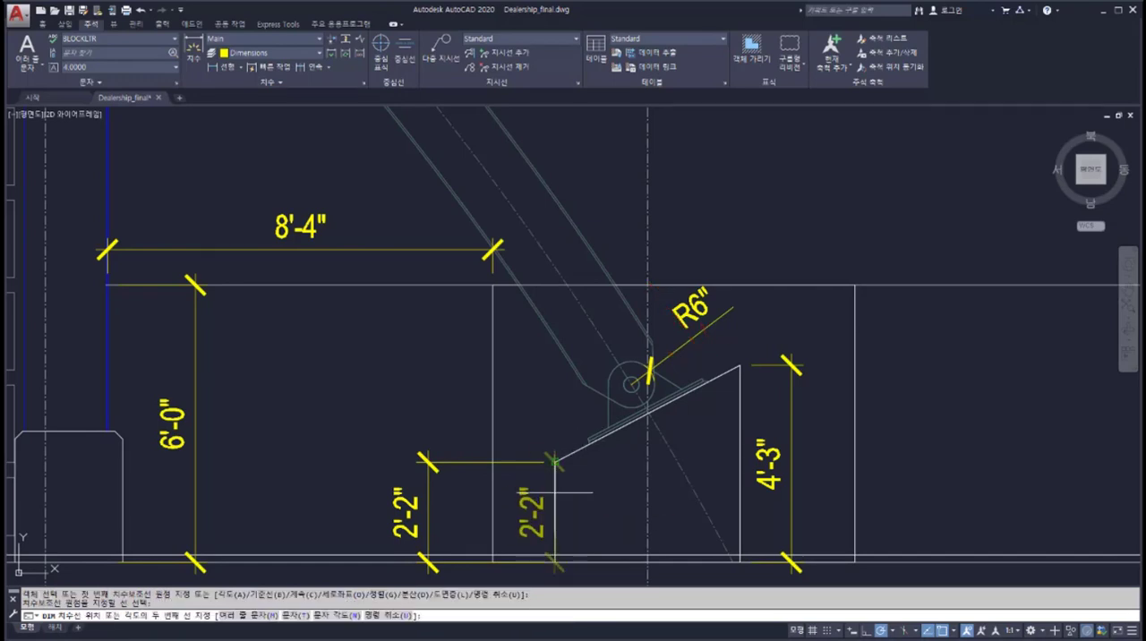
{"action": "left_click", "coordinate": [570, 454]}
{"action": "left_click", "coordinate": [555, 463]}
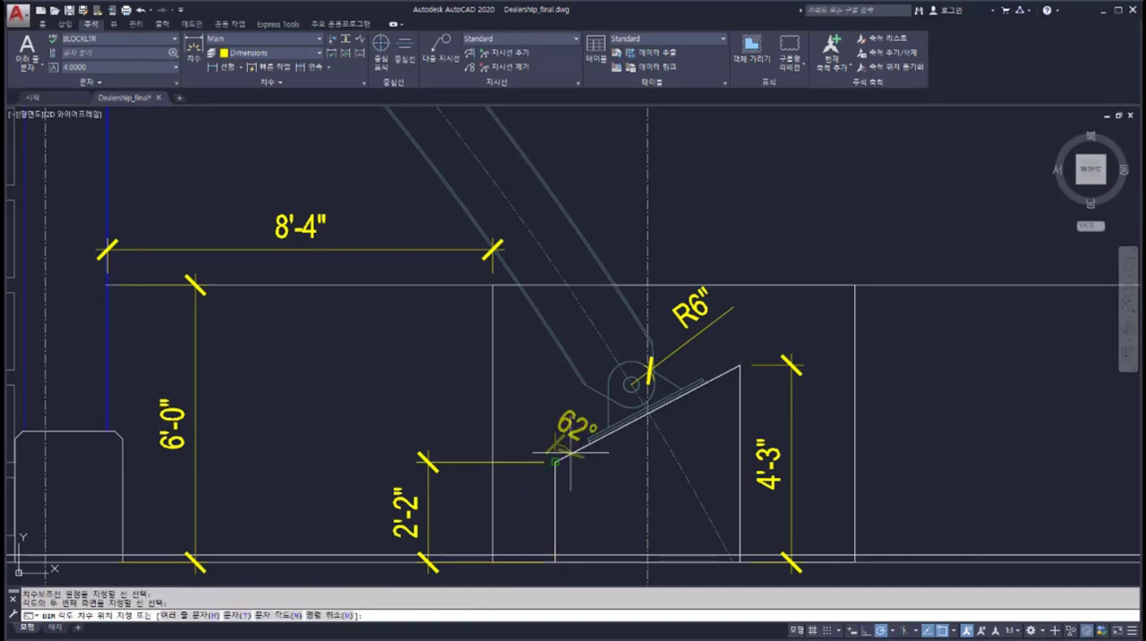
{"action": "left_click", "coordinate": [820, 280]}
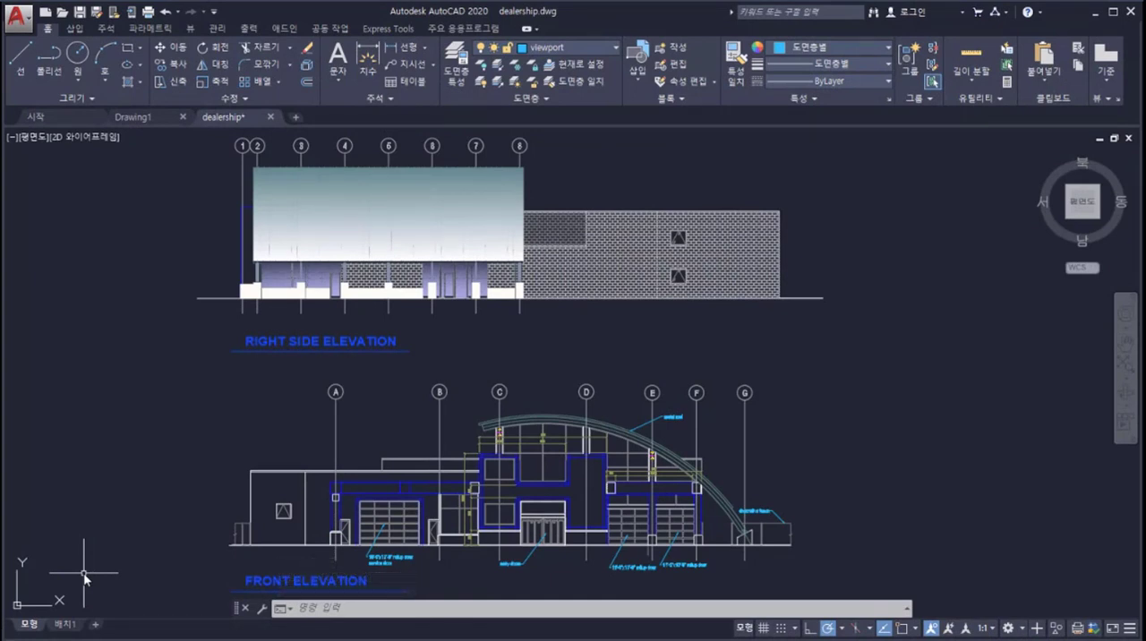
Step: View the 배치1 layout, return to model space and look over the commands available for the layout
{"action": "left_click", "coordinate": [65, 624]}
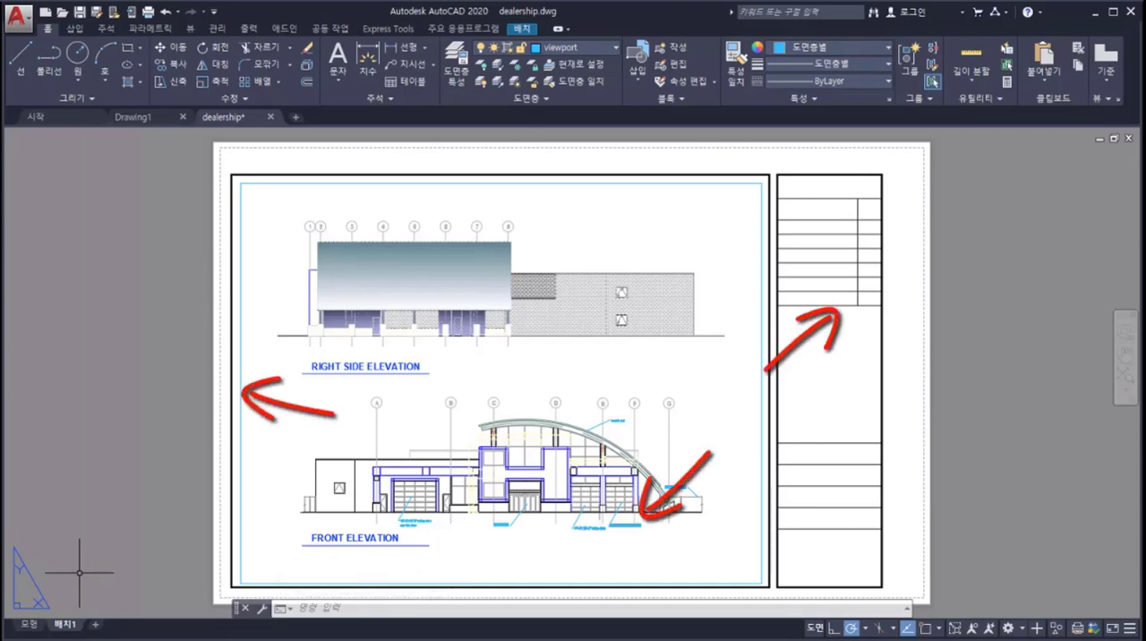
{"action": "left_click", "coordinate": [29, 624]}
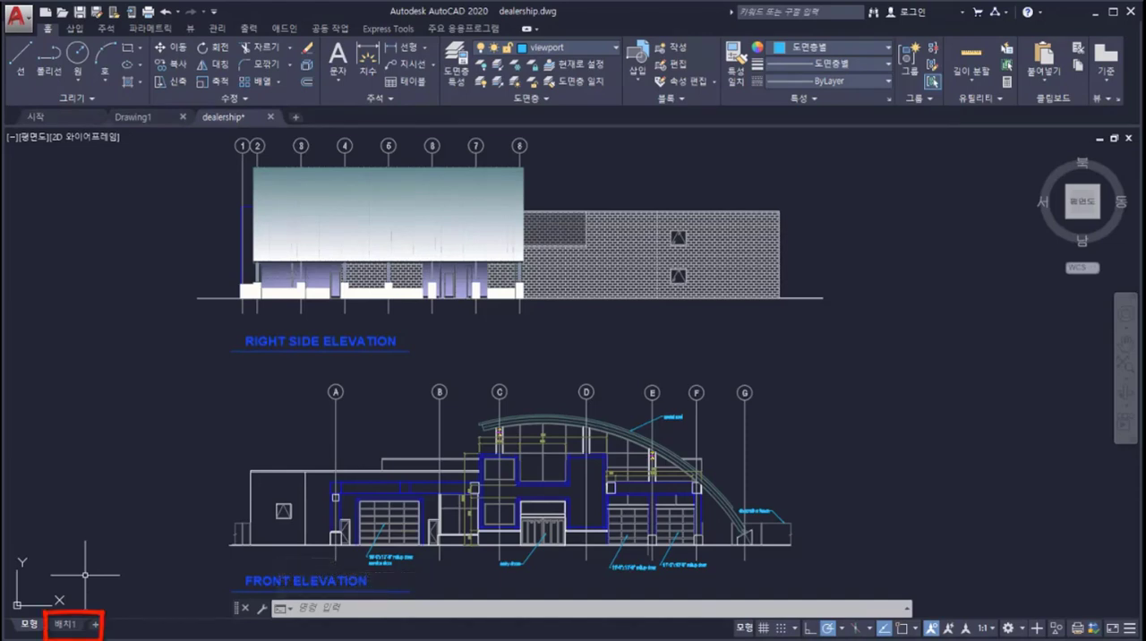
{"action": "right_click", "coordinate": [74, 627]}
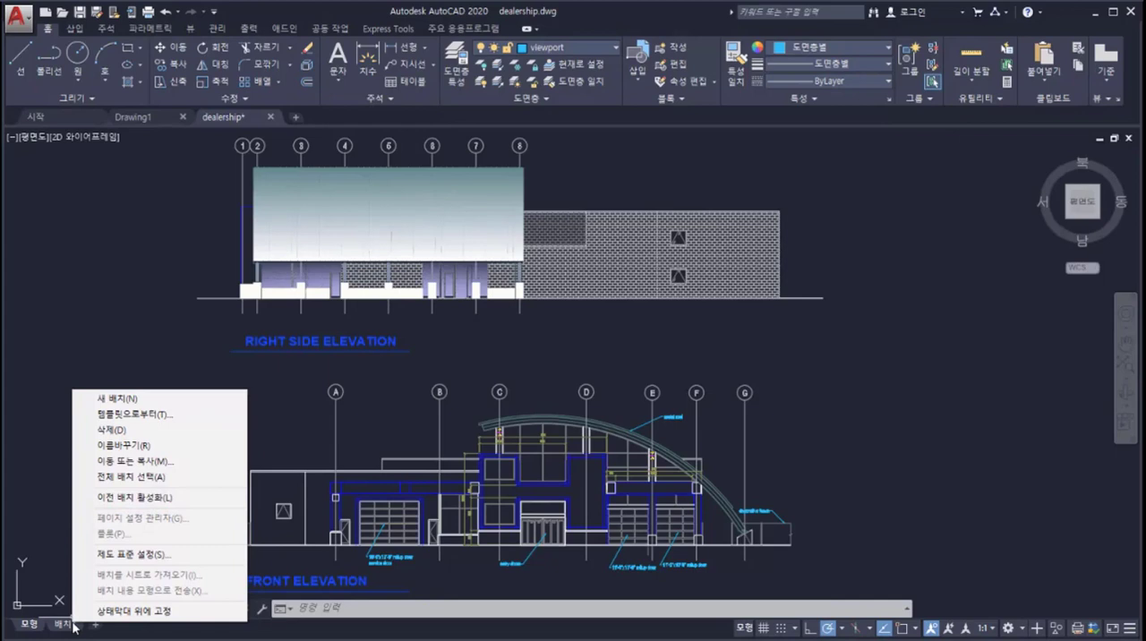
{"action": "key", "text": "Escape"}
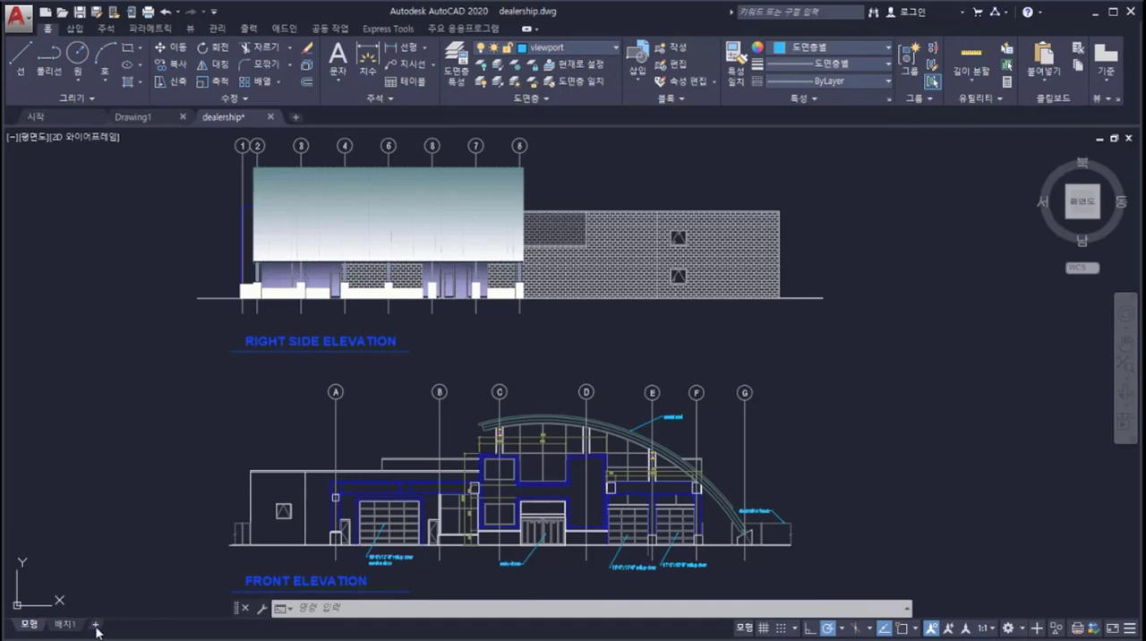
Step: Create a new layout, switch to it and erase its default viewport
{"action": "left_click", "coordinate": [95, 626]}
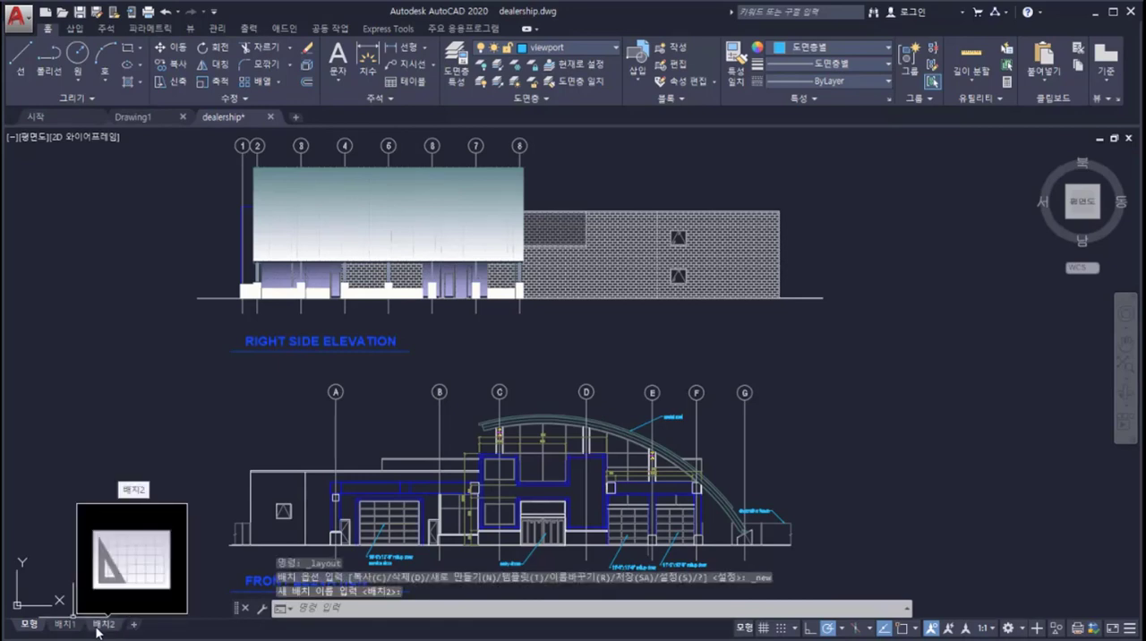
{"action": "left_click", "coordinate": [98, 627]}
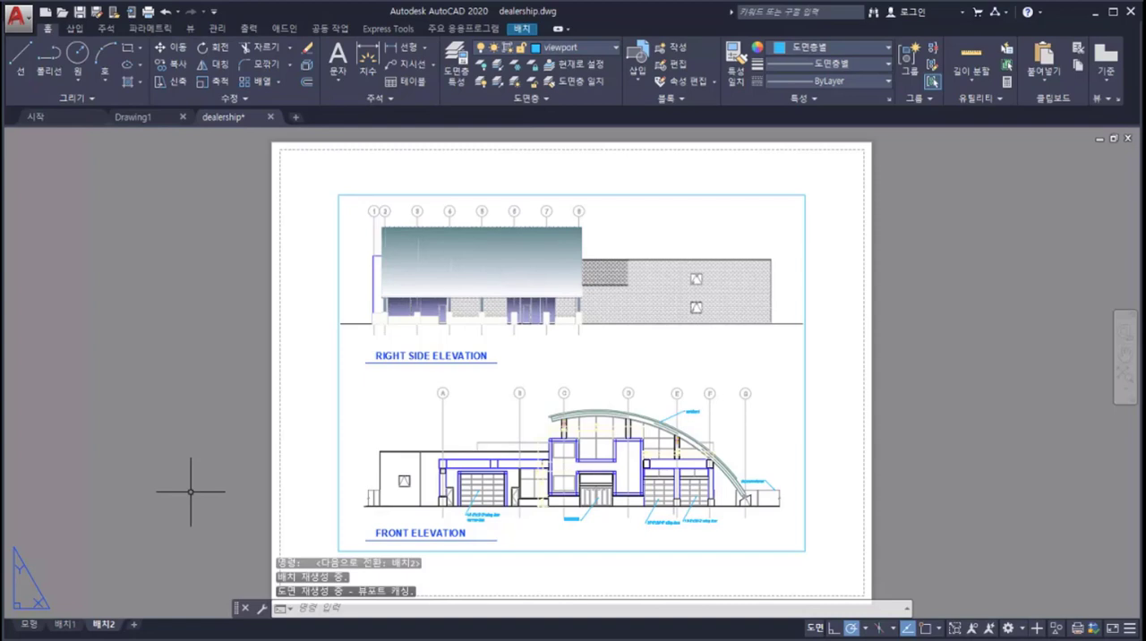
{"action": "left_click", "coordinate": [337, 428]}
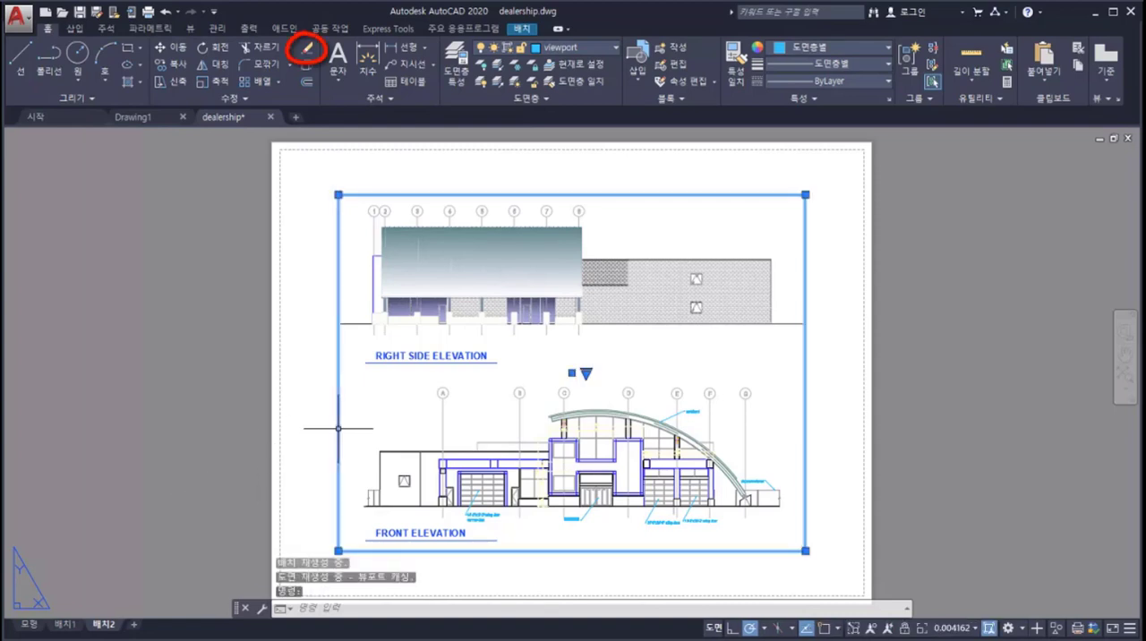
{"action": "left_click", "coordinate": [308, 50]}
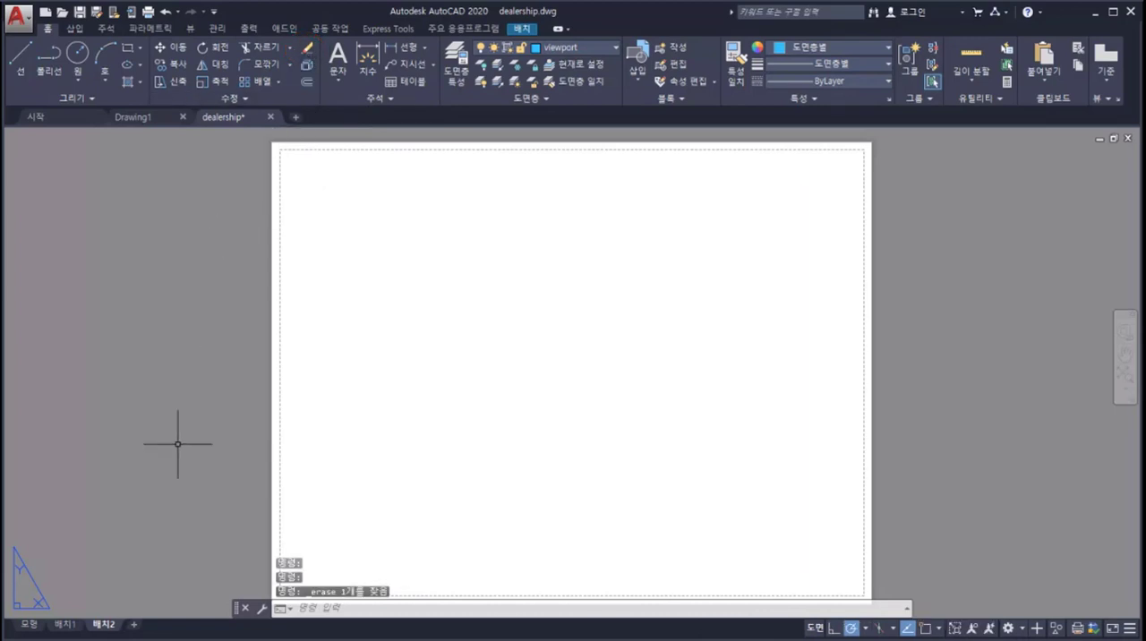
Step: Modify the page setup of layout 배치2 to use the FX XPS B/W Class Driver printer and 11×17 paper
{"action": "right_click", "coordinate": [107, 624]}
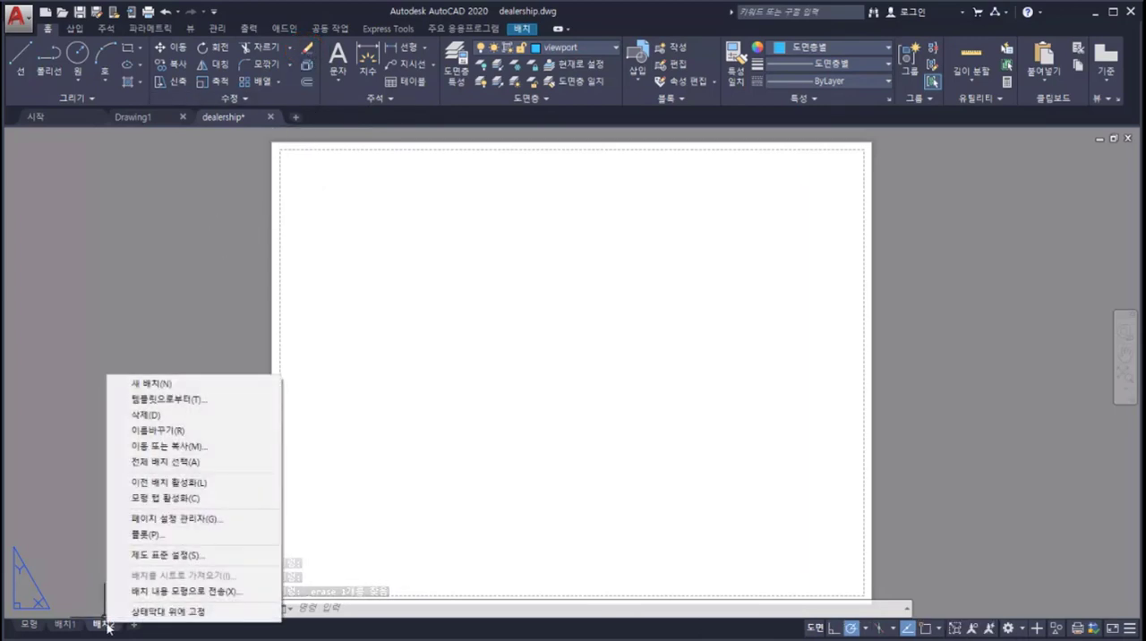
{"action": "left_click", "coordinate": [165, 520]}
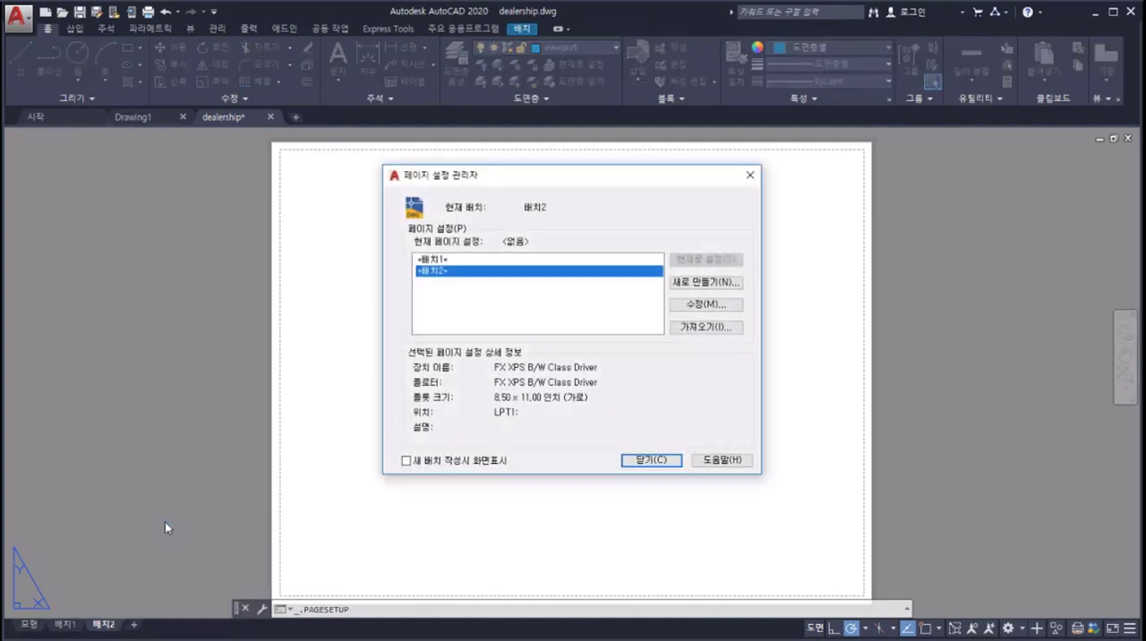
{"action": "left_click", "coordinate": [713, 306]}
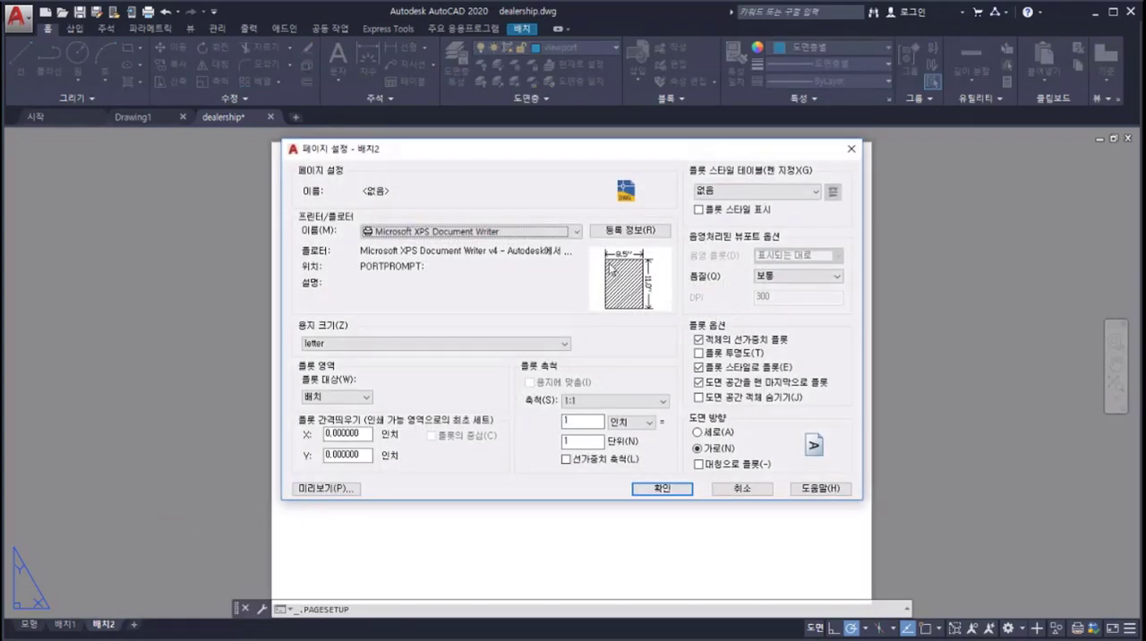
{"action": "left_click", "coordinate": [578, 232]}
{"action": "left_click", "coordinate": [573, 266]}
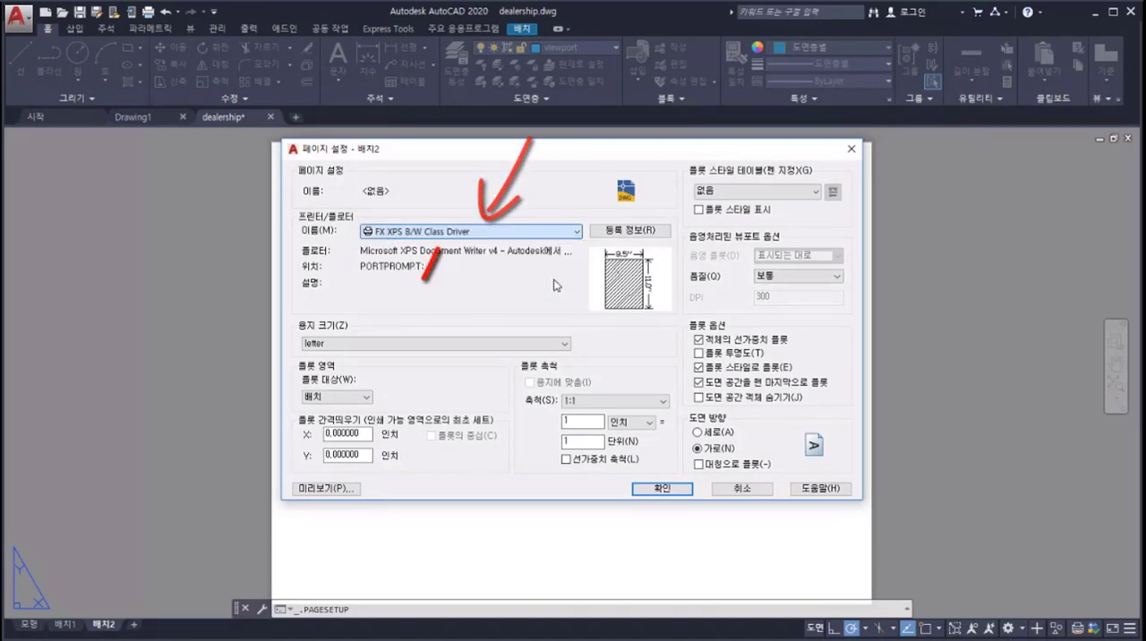
{"action": "left_click", "coordinate": [546, 345]}
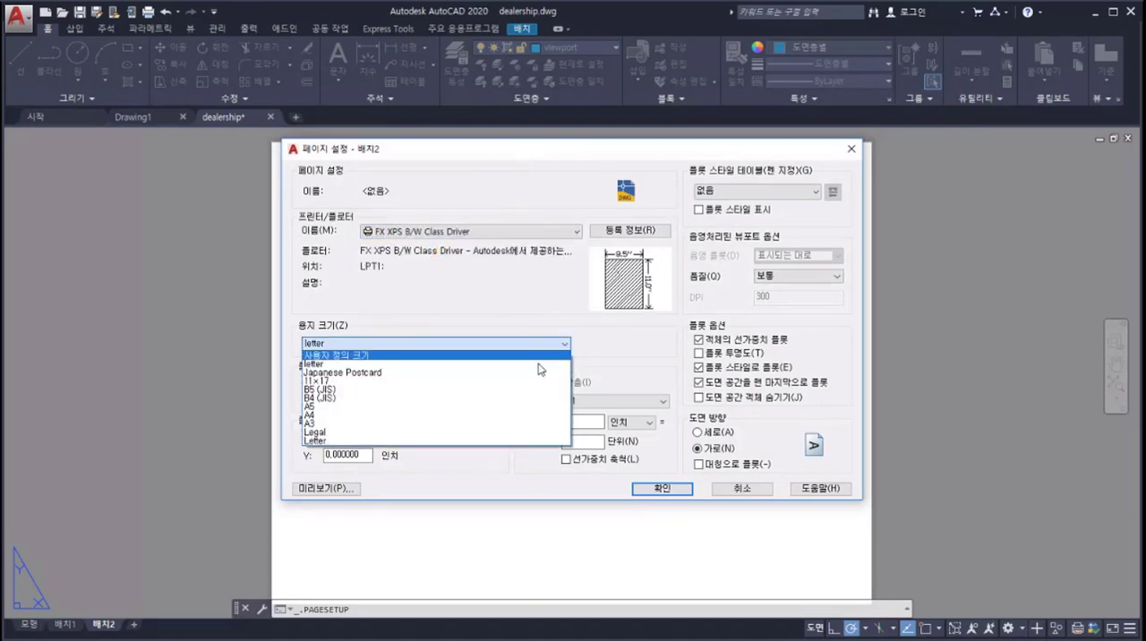
{"action": "left_click", "coordinate": [536, 388]}
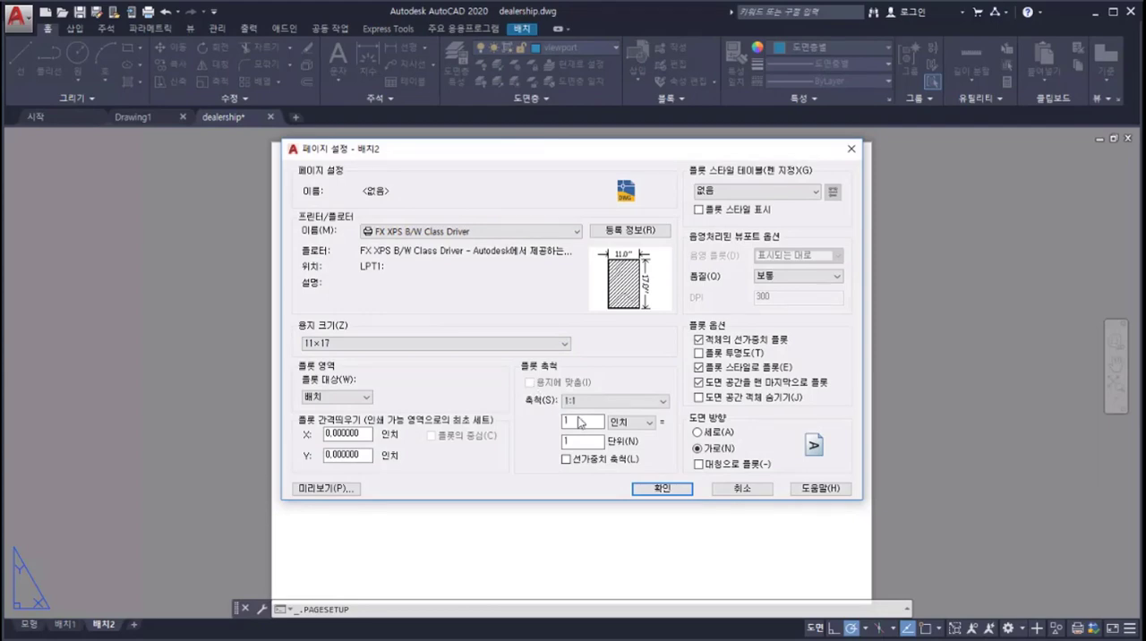
{"action": "left_click", "coordinate": [654, 489]}
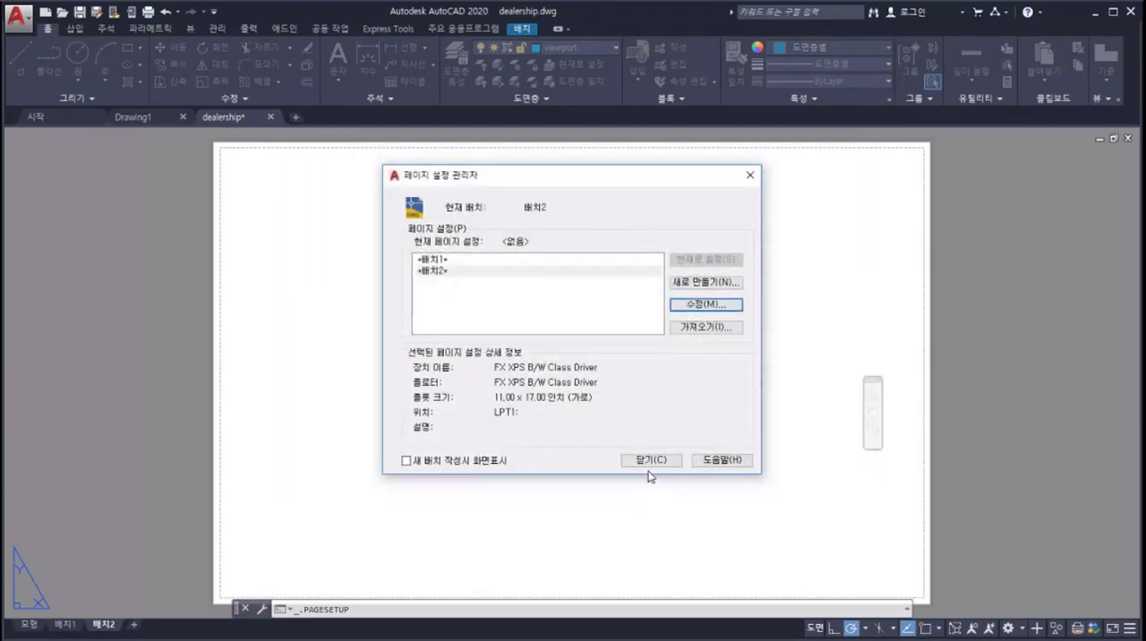
{"action": "left_click", "coordinate": [647, 462]}
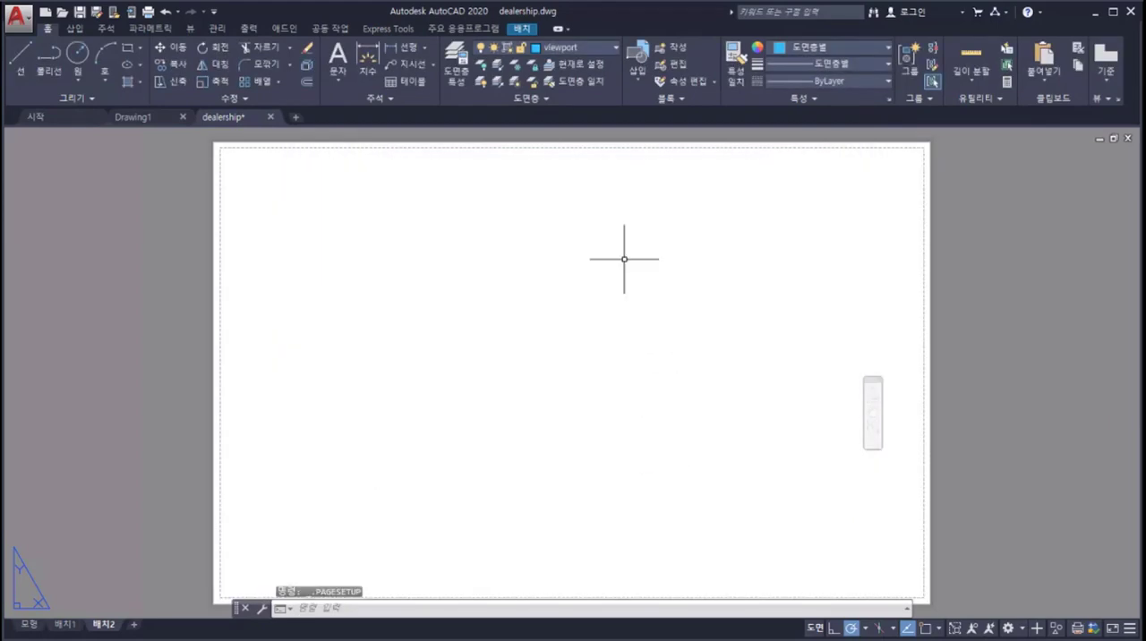
Step: Make Title Block the current layer and insert the 11in x 17in title block at the sheet's lower-left corner
{"action": "left_click", "coordinate": [605, 48]}
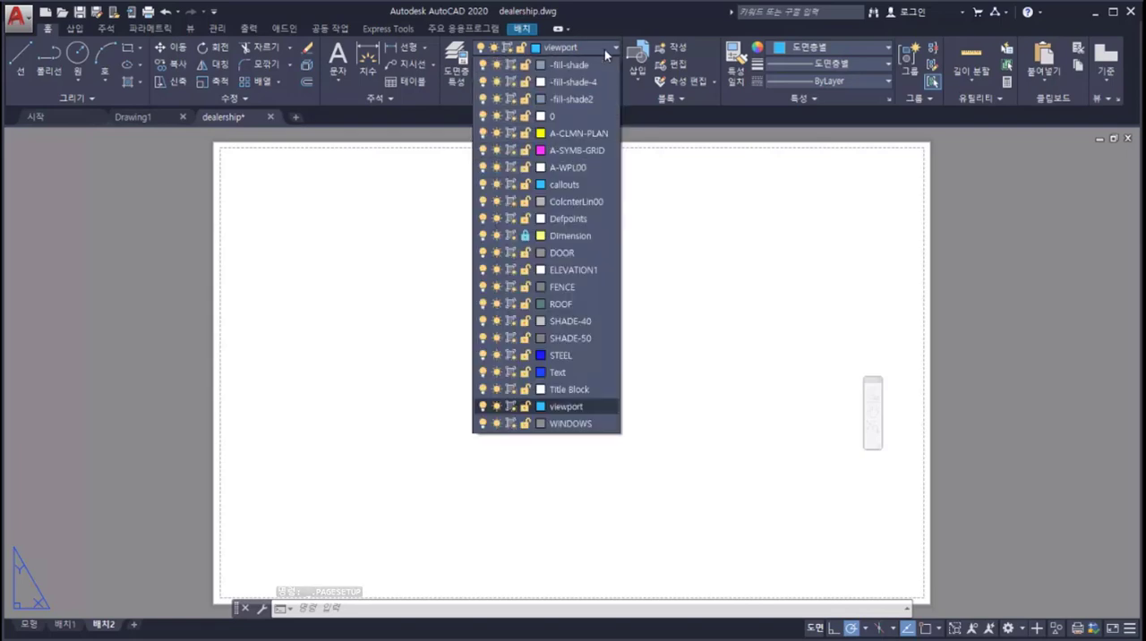
{"action": "left_click", "coordinate": [578, 390]}
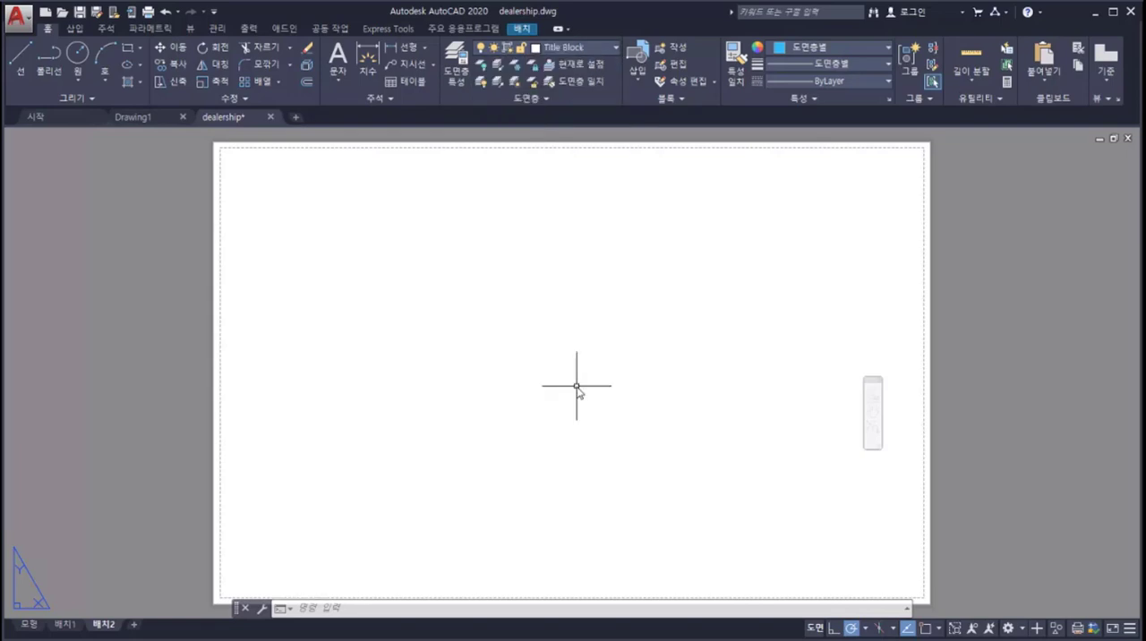
{"action": "left_click", "coordinate": [635, 92]}
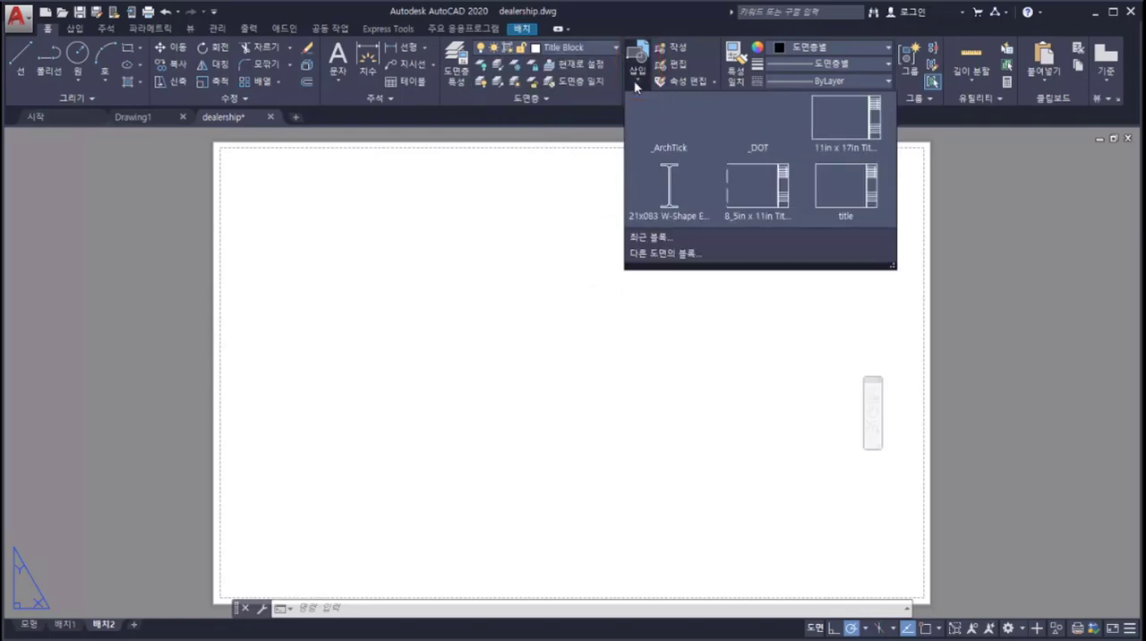
{"action": "left_click", "coordinate": [836, 129]}
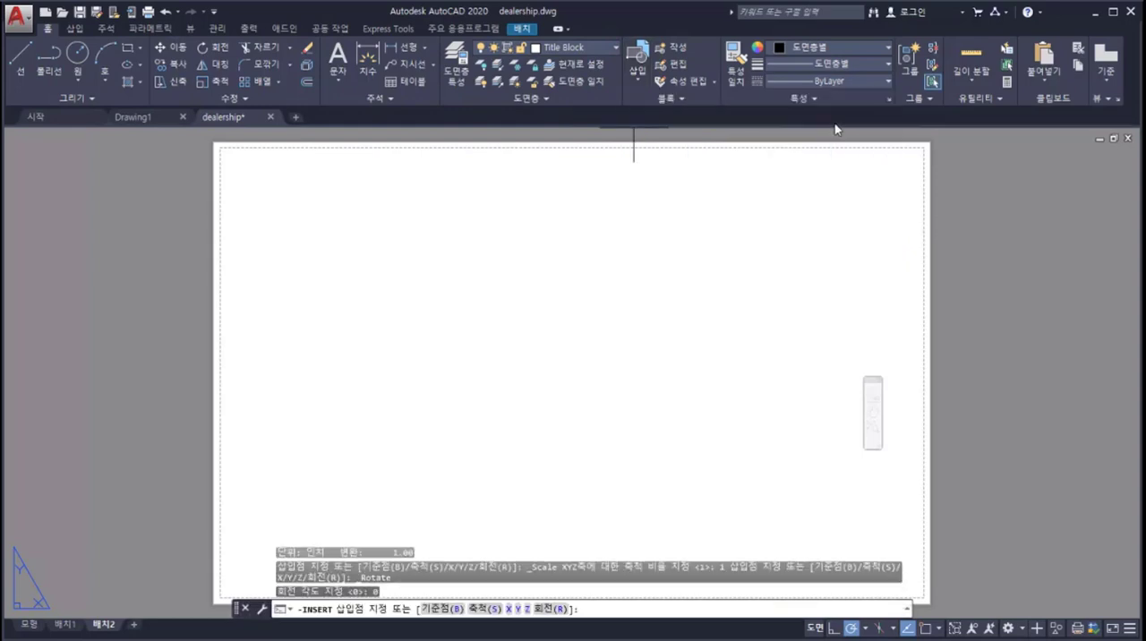
{"action": "left_click", "coordinate": [230, 578]}
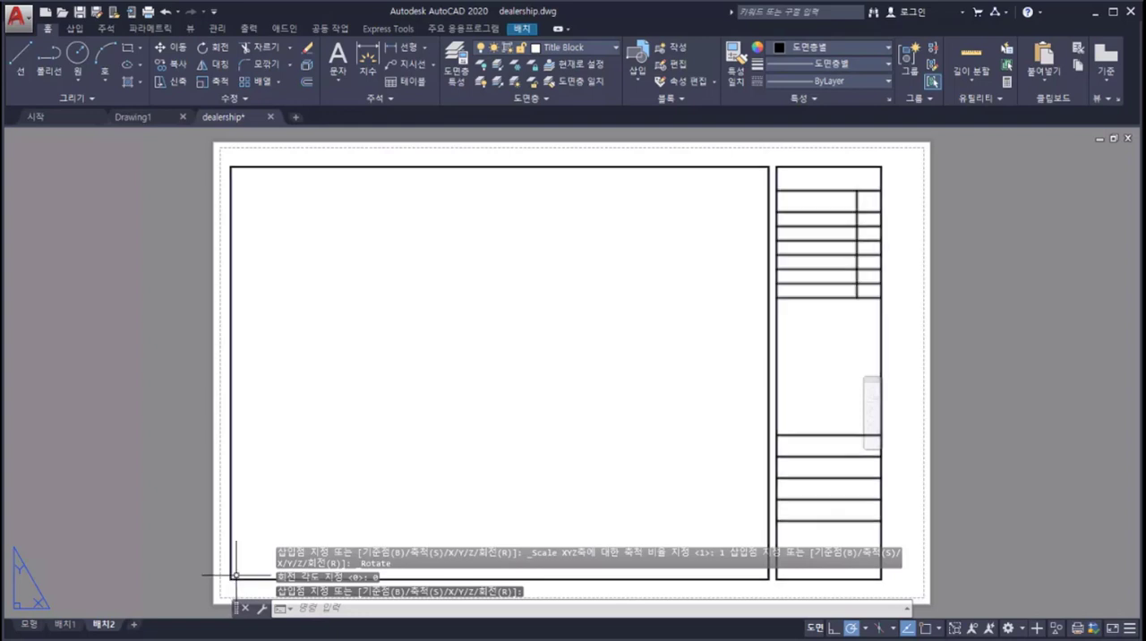
Step: Make viewport the current layer and create a single viewport that nearly fills the title block's large drawing frame
{"action": "left_click", "coordinate": [601, 49]}
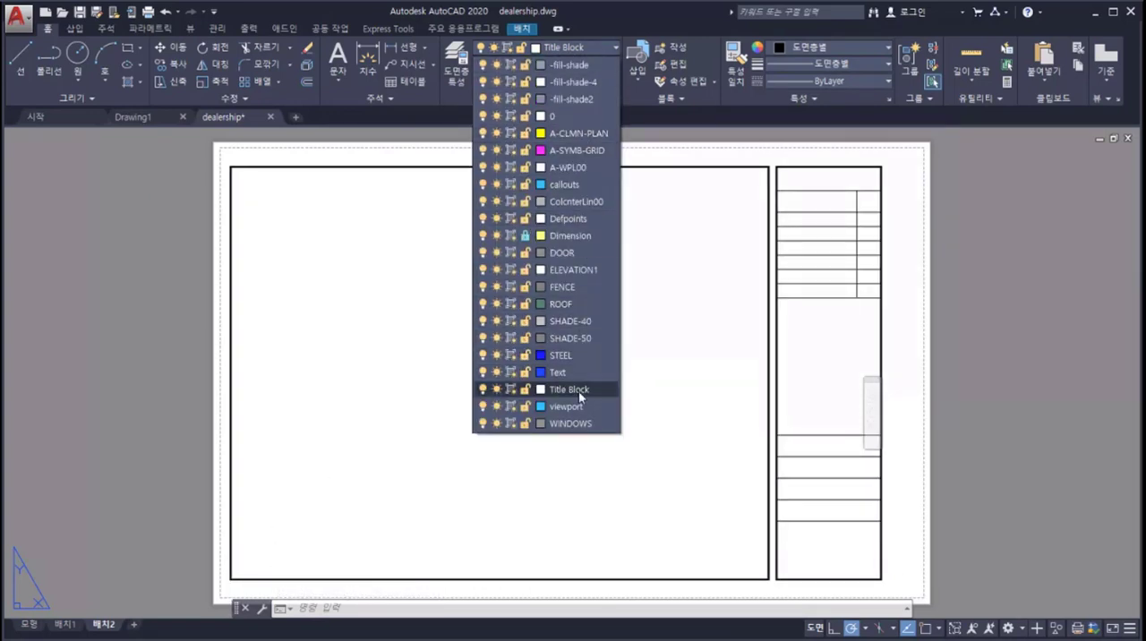
{"action": "left_click", "coordinate": [580, 406]}
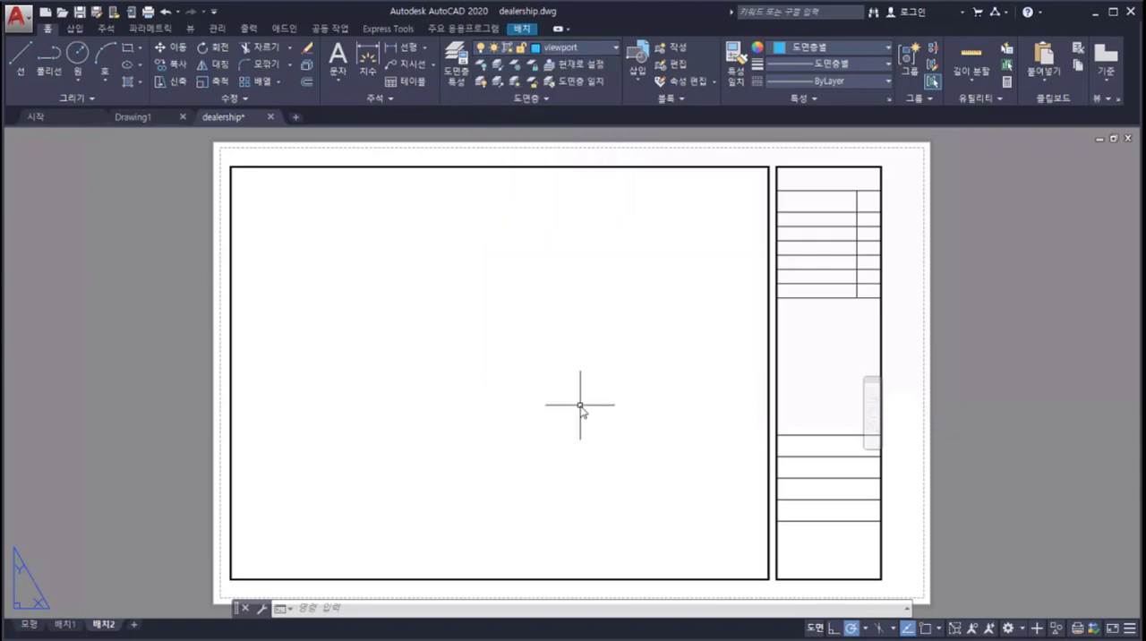
{"action": "type", "text": "viewports"}
{"action": "key", "text": "Return"}
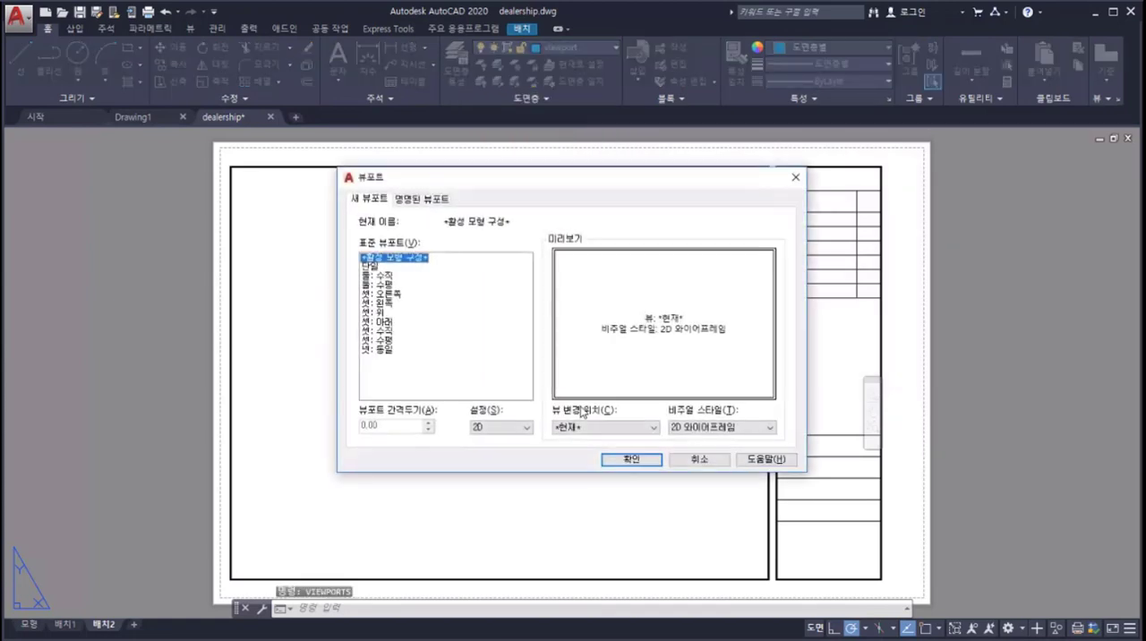
{"action": "left_click", "coordinate": [370, 267]}
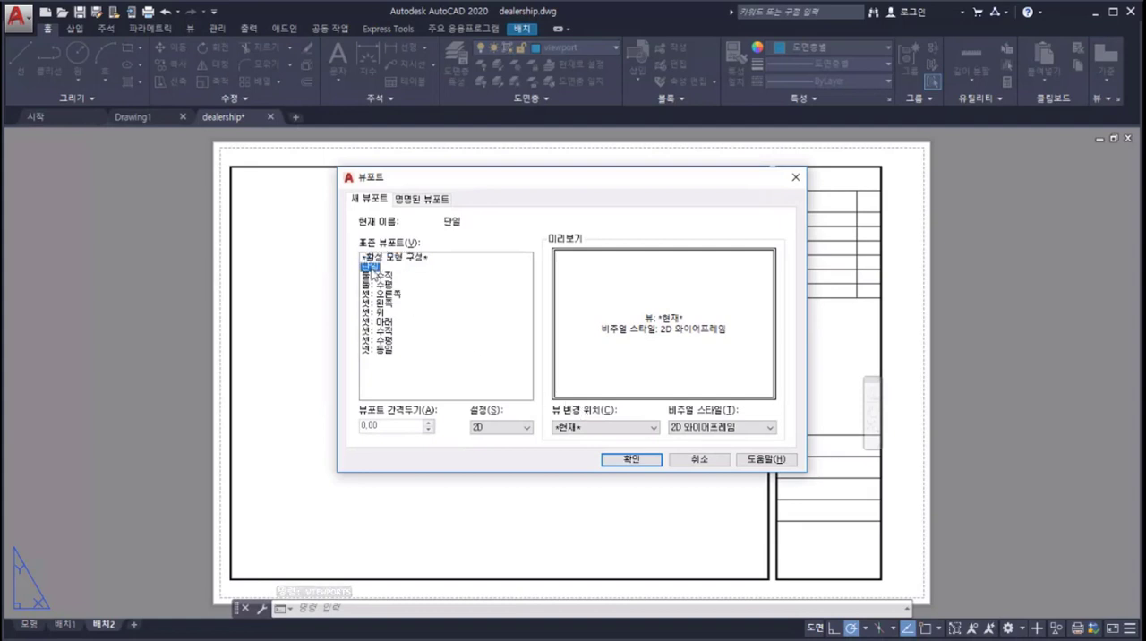
{"action": "left_click", "coordinate": [617, 460]}
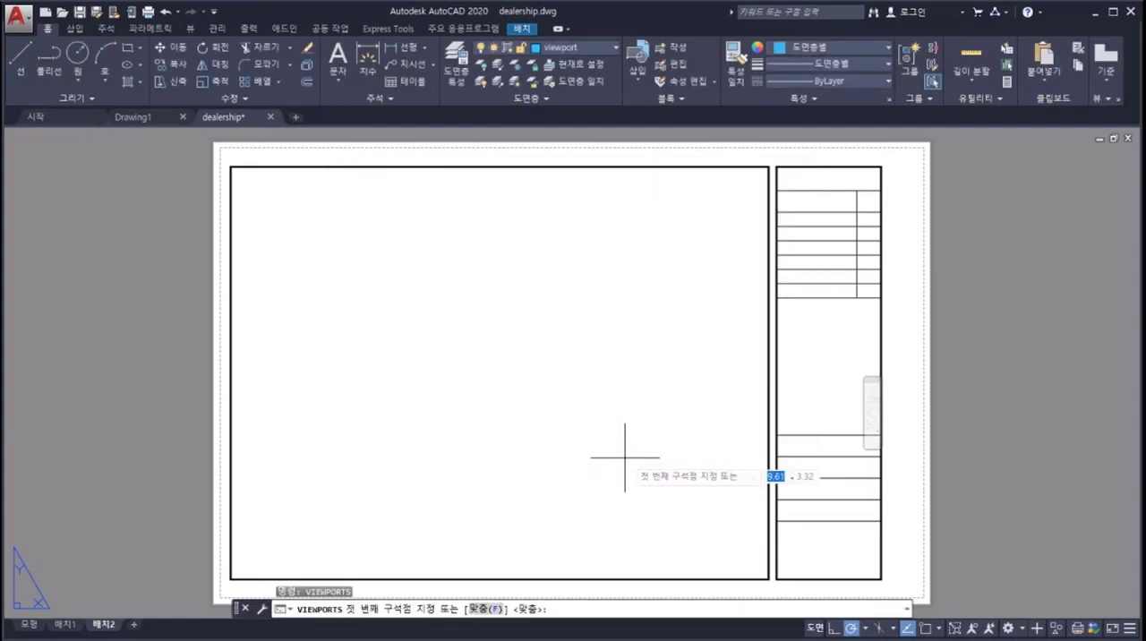
{"action": "left_click", "coordinate": [237, 178]}
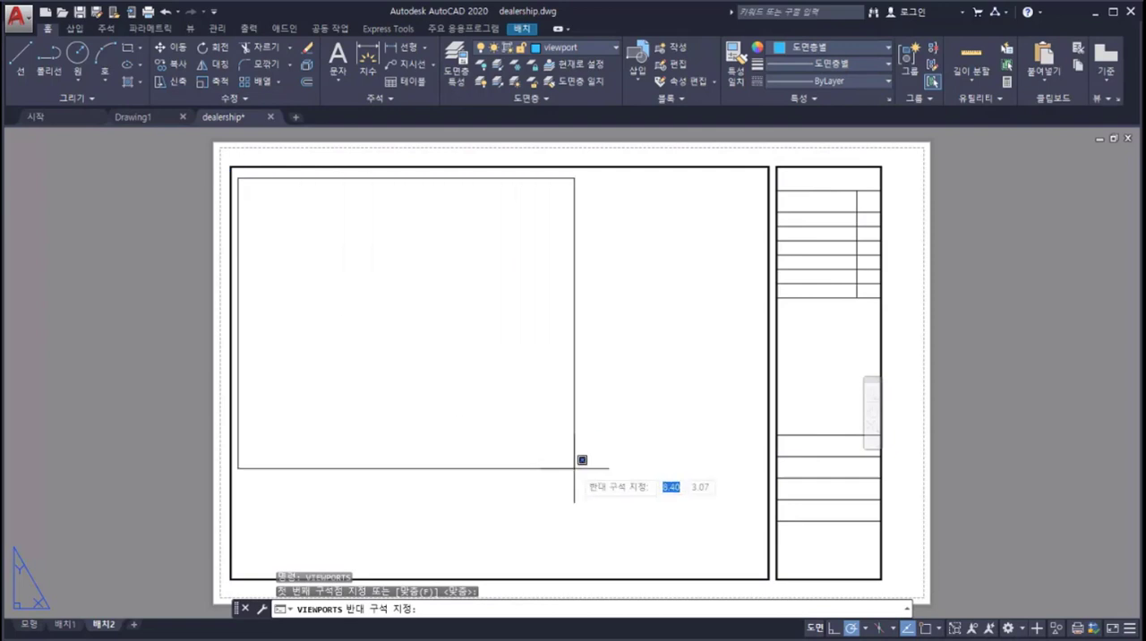
{"action": "left_click", "coordinate": [752, 570]}
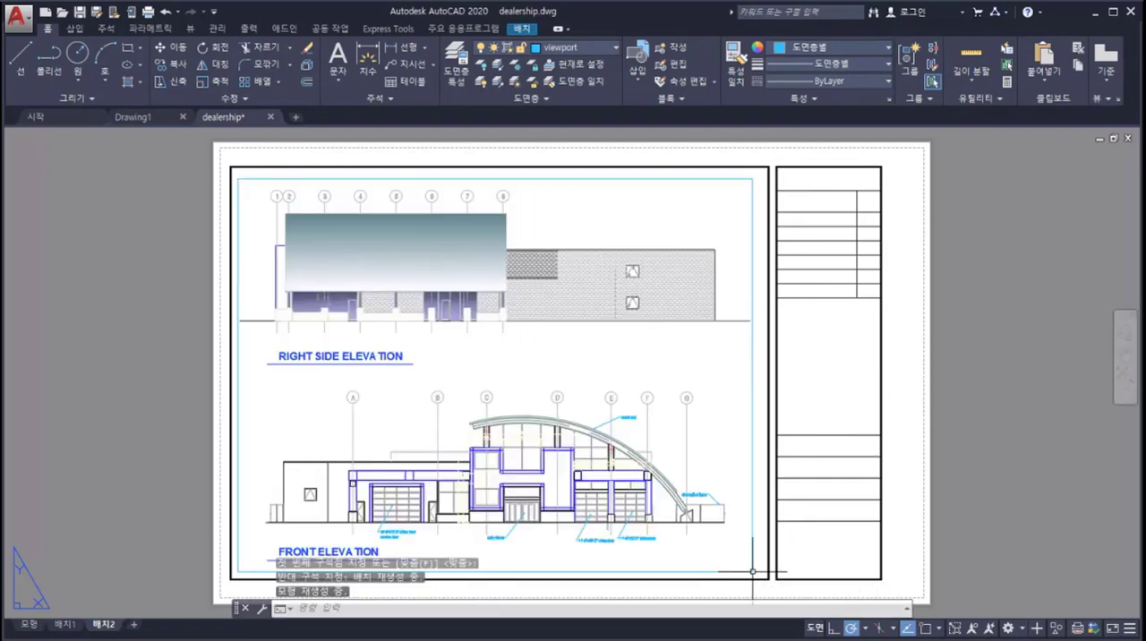
Step: Set the scale of the new viewport to 1/16" = 1'-0"
{"action": "left_click", "coordinate": [751, 466]}
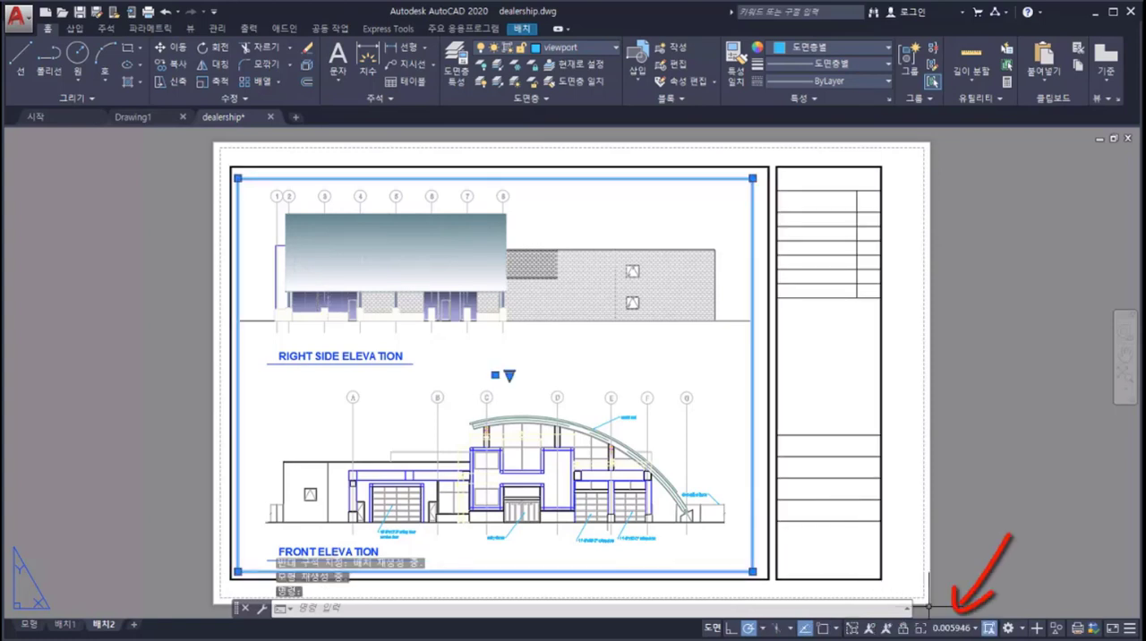
{"action": "left_click", "coordinate": [955, 630]}
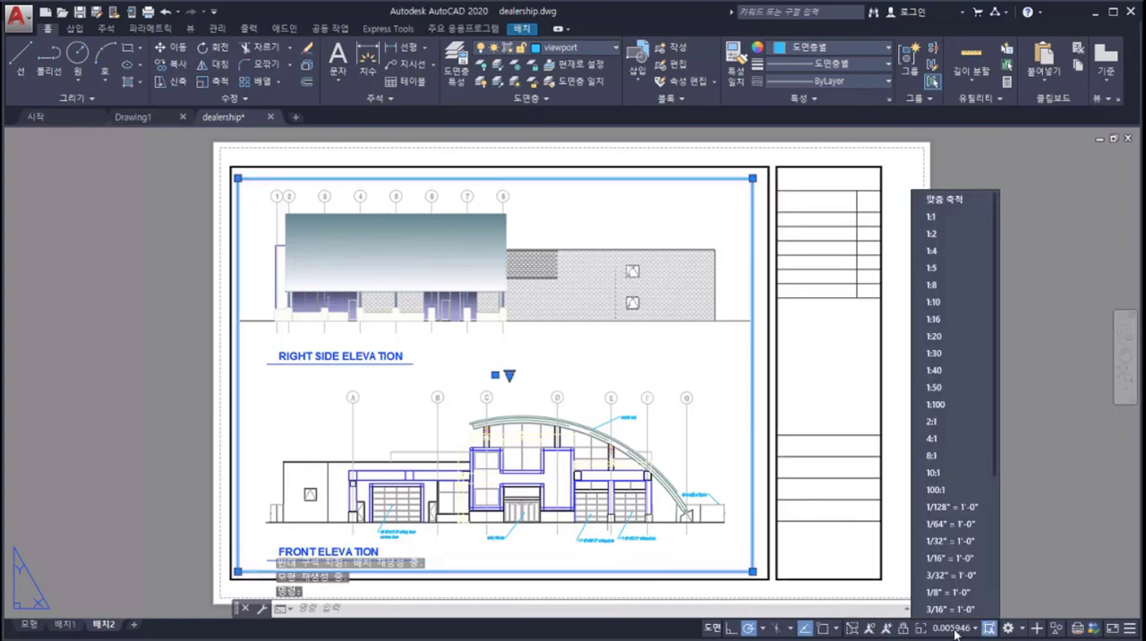
{"action": "left_click", "coordinate": [954, 553]}
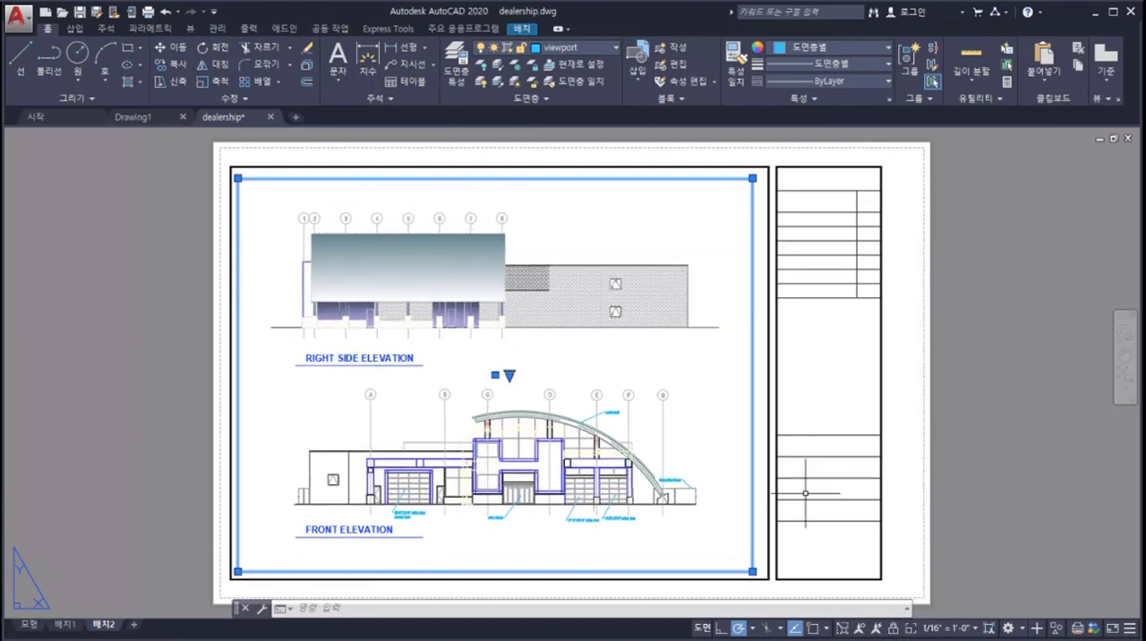
Step: Plot layout 배치2, showing the additional plot options and previewing the sheet before sending it to the printer
{"action": "left_click", "coordinate": [149, 14]}
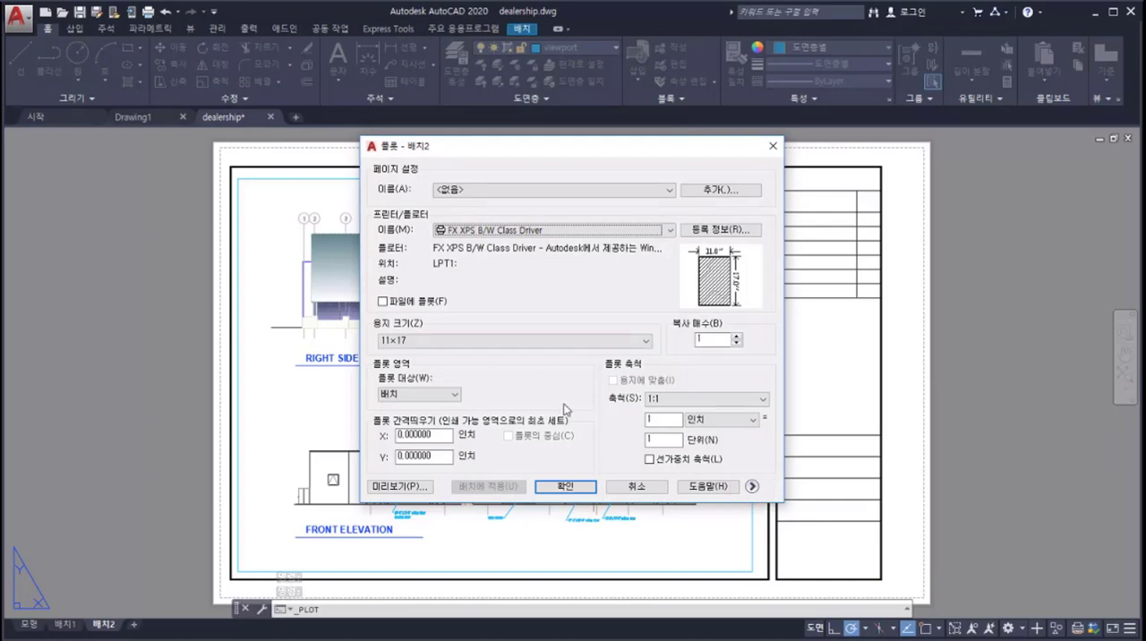
{"action": "left_click", "coordinate": [752, 486]}
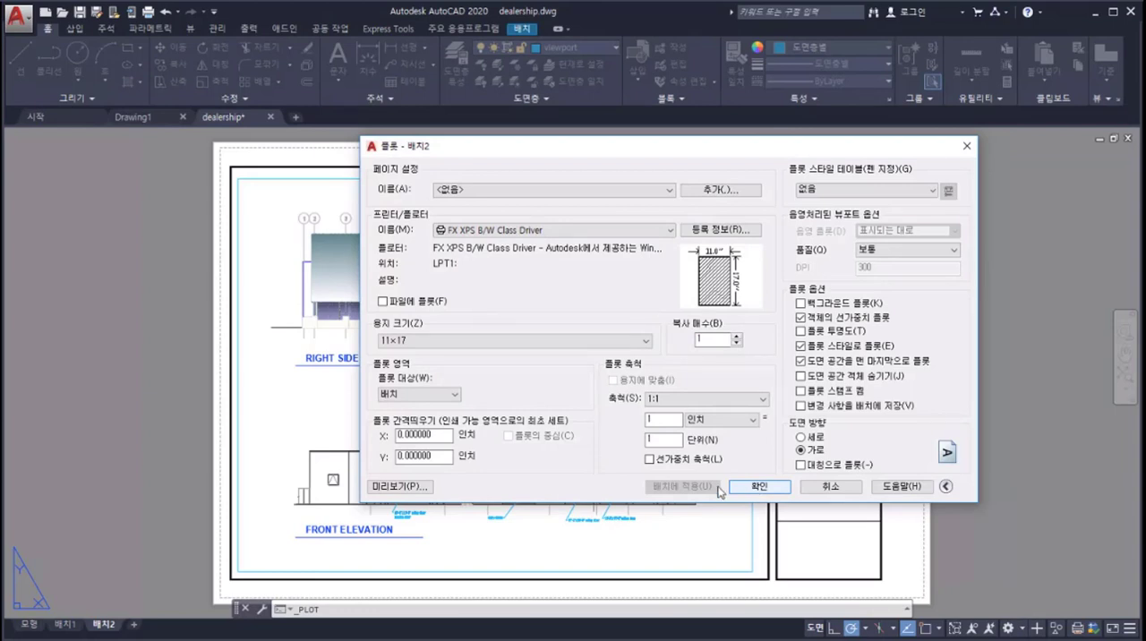
{"action": "left_click", "coordinate": [418, 489]}
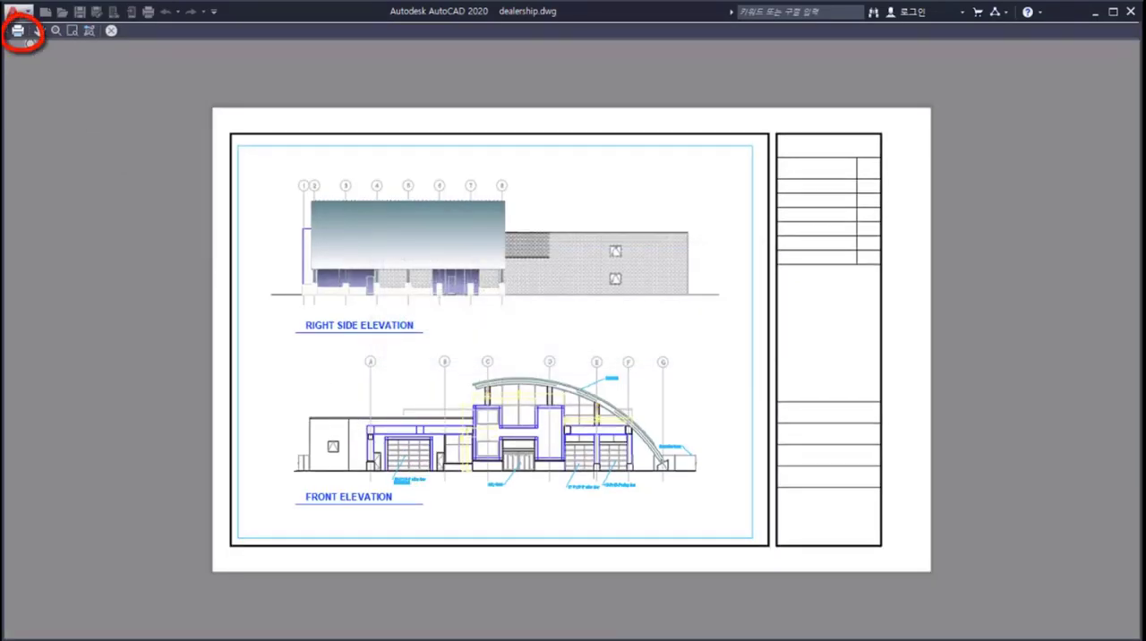
{"action": "left_click", "coordinate": [18, 33]}
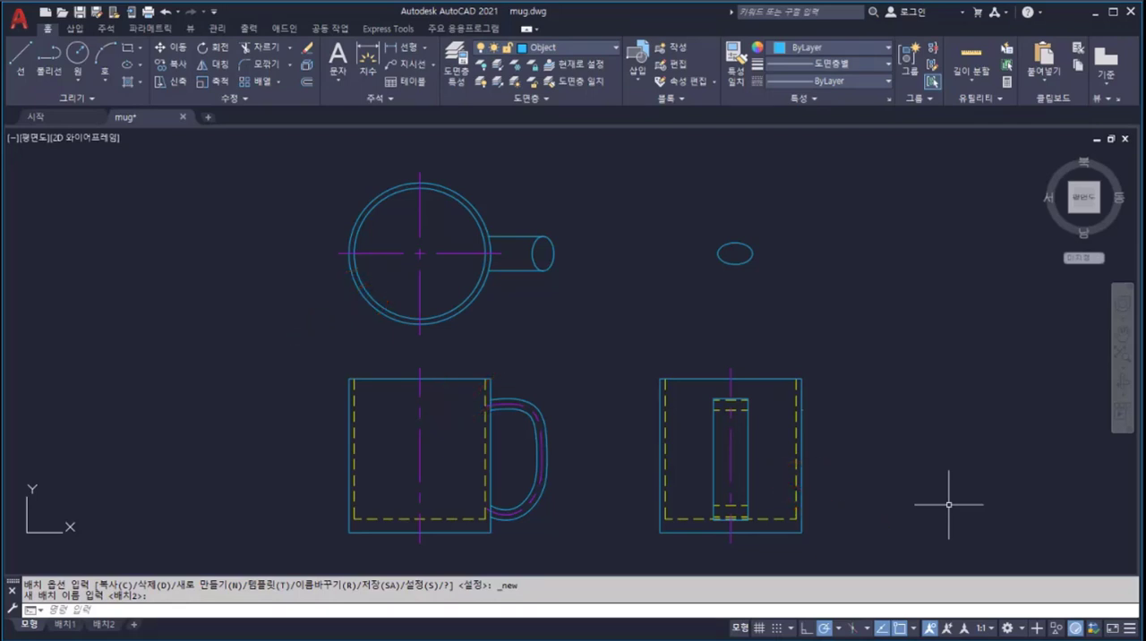
Step: Switch the workspace to 3D 모델링 for the mug drawing
{"action": "right_click", "coordinate": [1017, 629]}
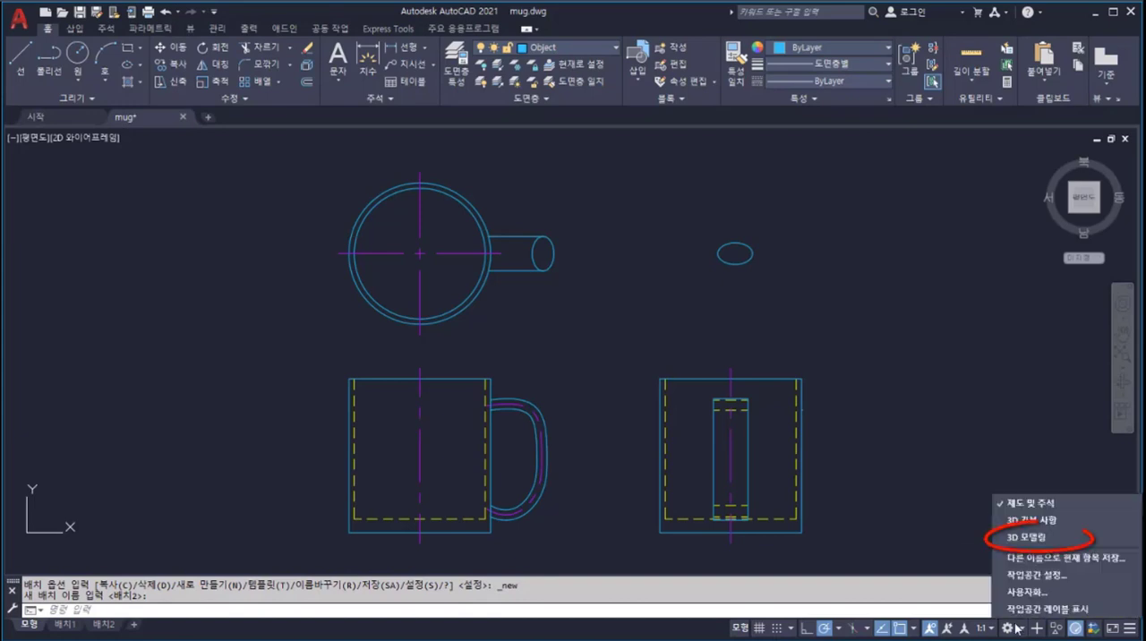
{"action": "left_click", "coordinate": [1039, 539]}
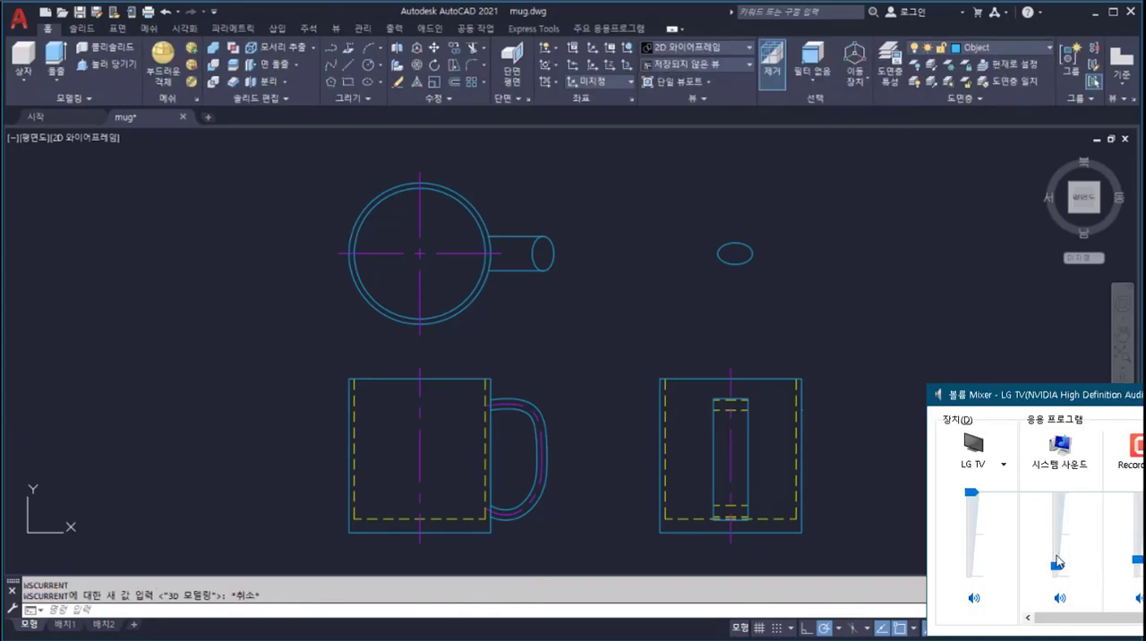
{"action": "left_click_drag", "start_coordinate": [971, 492], "coordinate": [972, 562]}
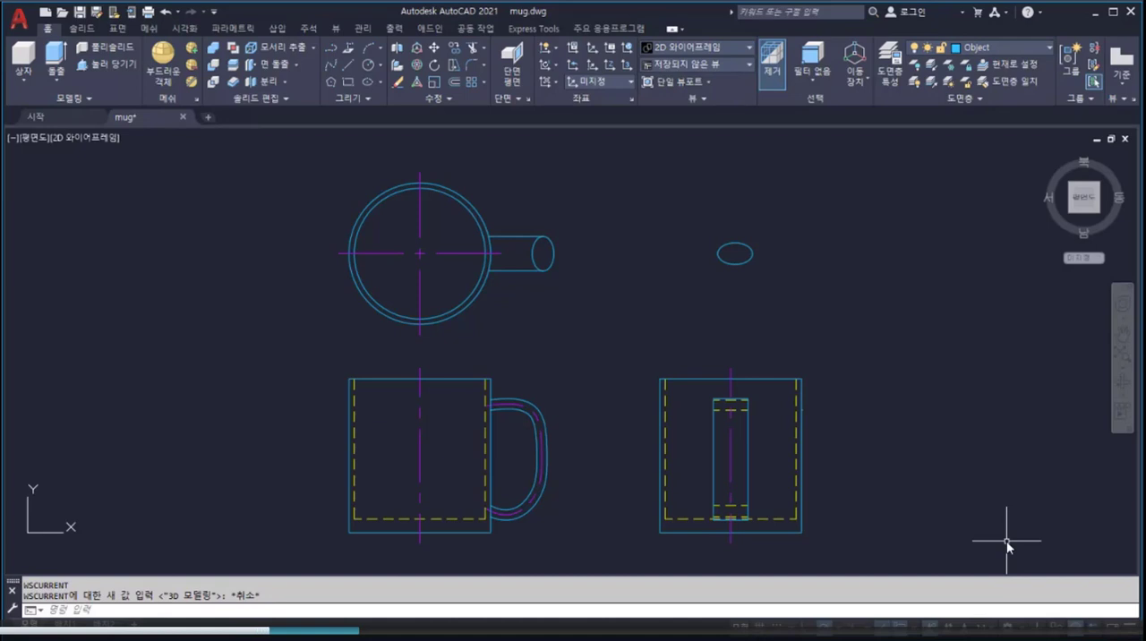
Step: Orbit the mug drawing to an oblique 3D view and set its visual style to 음영처리
{"action": "key", "text": "shift"}
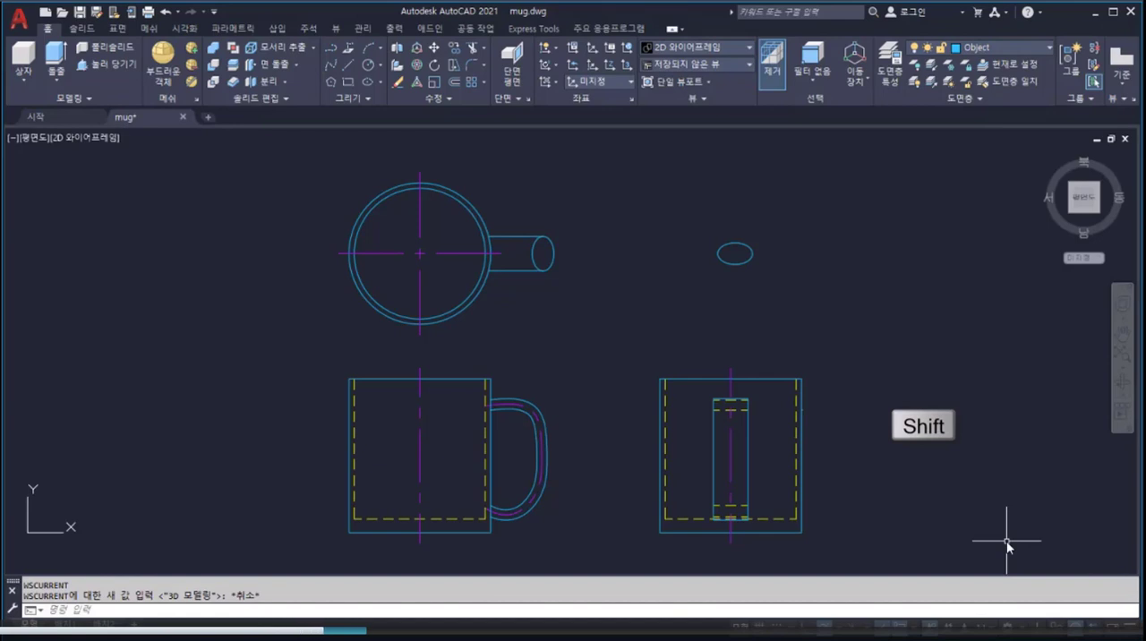
{"action": "middle_click_drag", "start_coordinate": [1006, 540], "coordinate": [1054, 415], "text": "shift"}
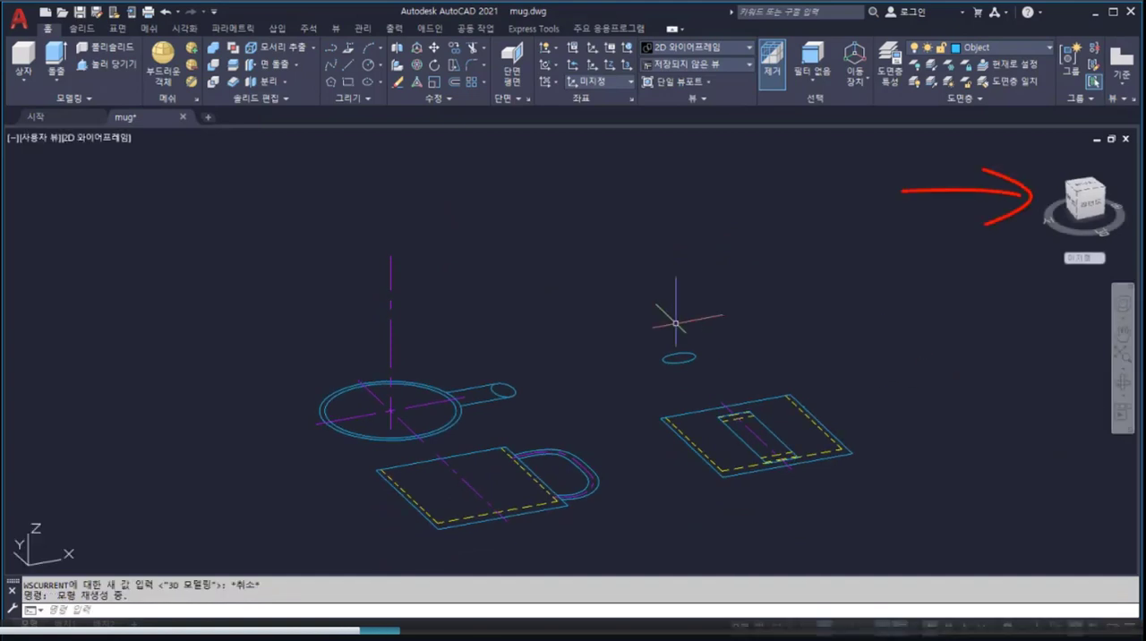
{"action": "left_click", "coordinate": [122, 140]}
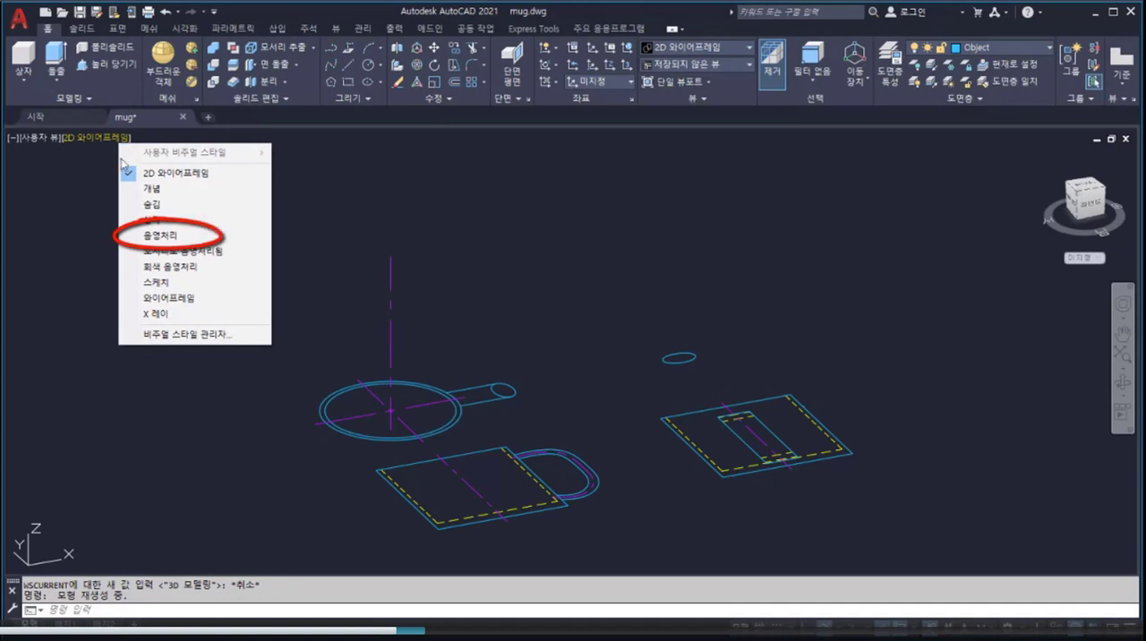
{"action": "left_click", "coordinate": [134, 235]}
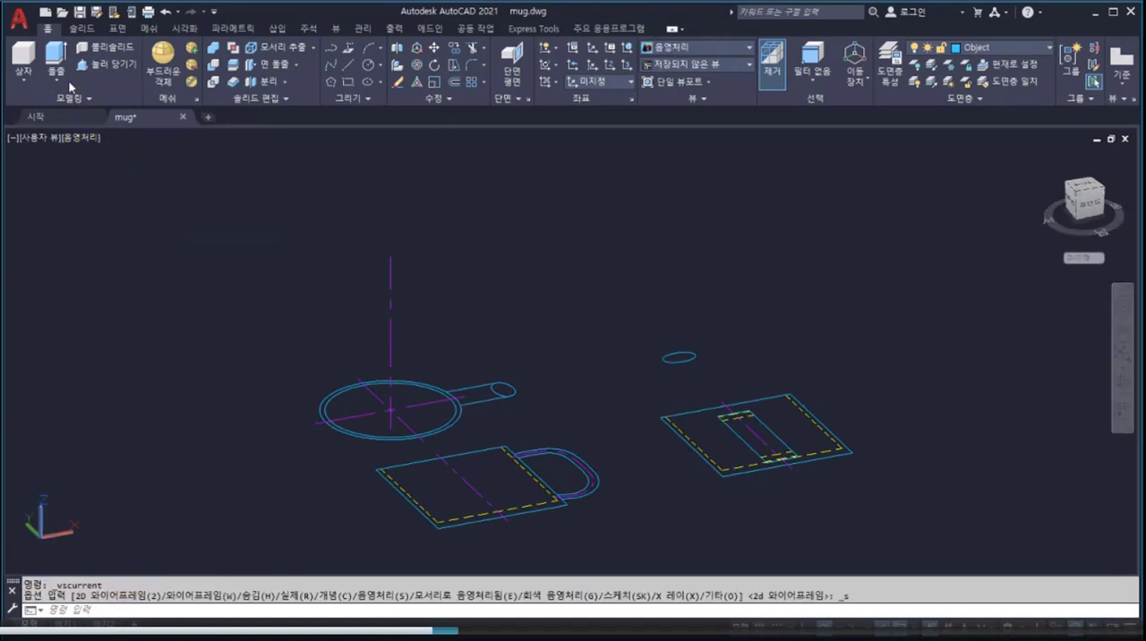
Step: Extrude the outer circle of the mug's plan view to a height of 3.8 as a solid
{"action": "left_click", "coordinate": [55, 59]}
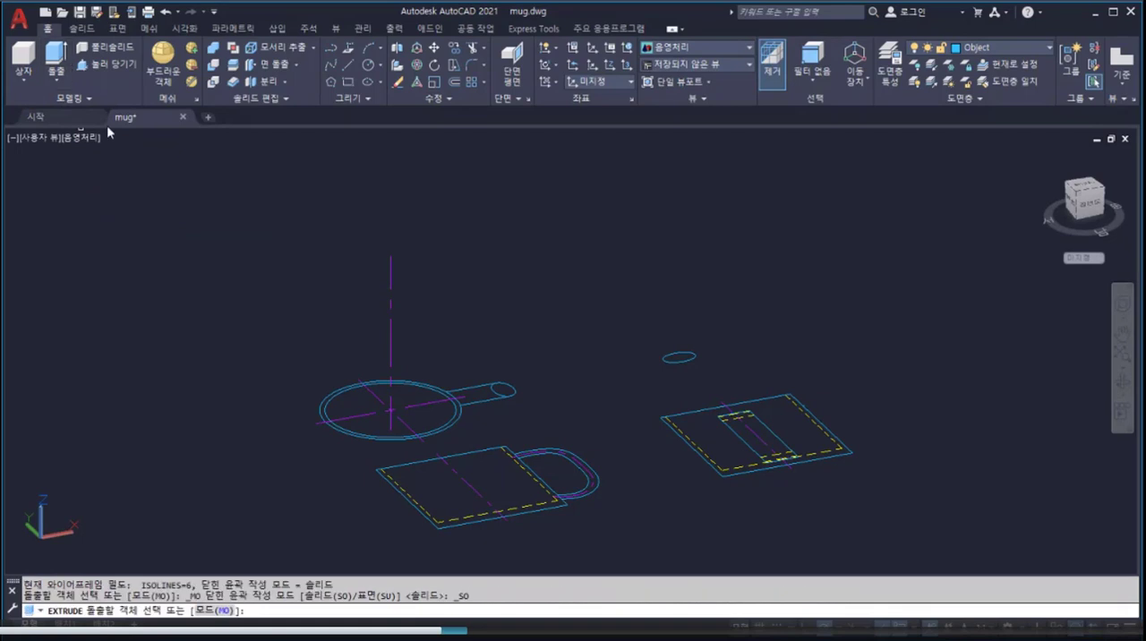
{"action": "left_click", "coordinate": [320, 401]}
{"action": "key", "text": "Return"}
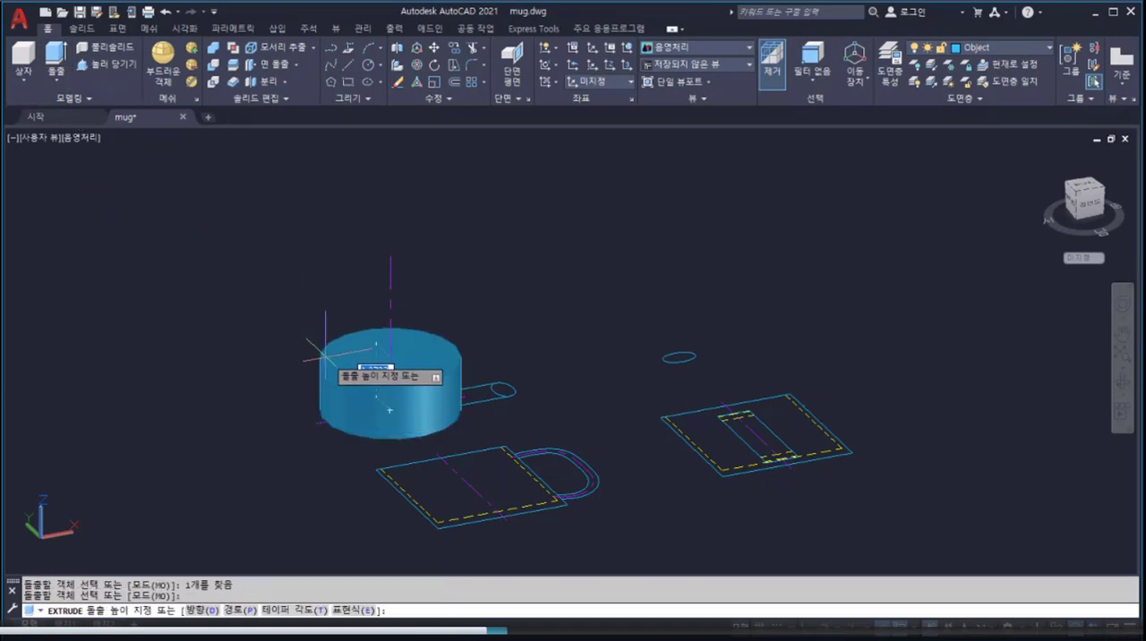
{"action": "type", "text": "3.8"}
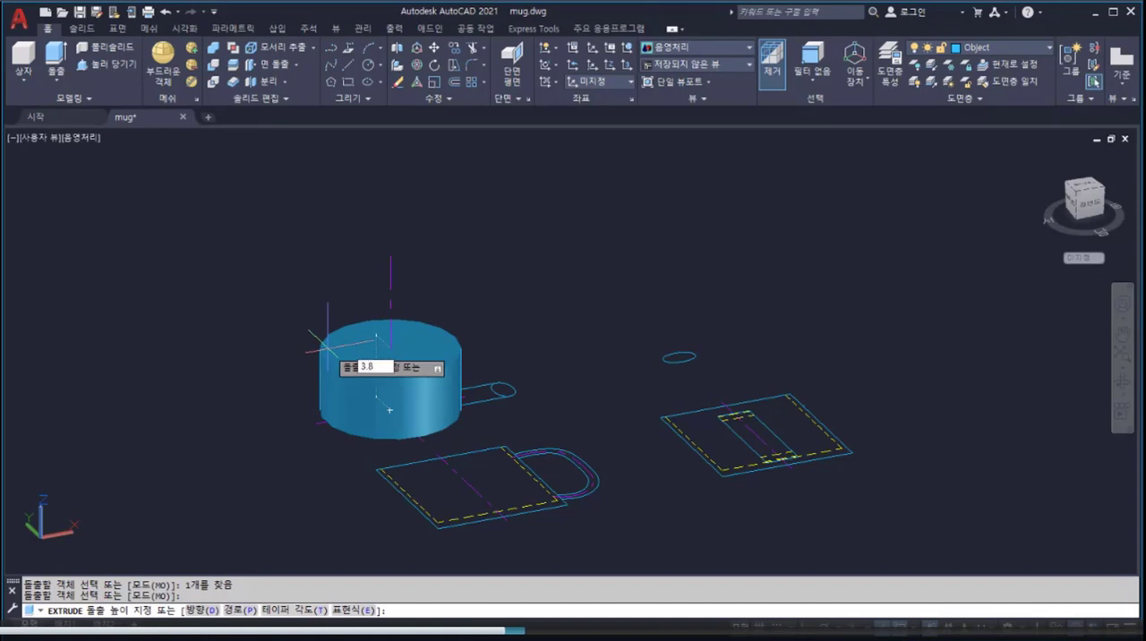
{"action": "key", "text": "Return"}
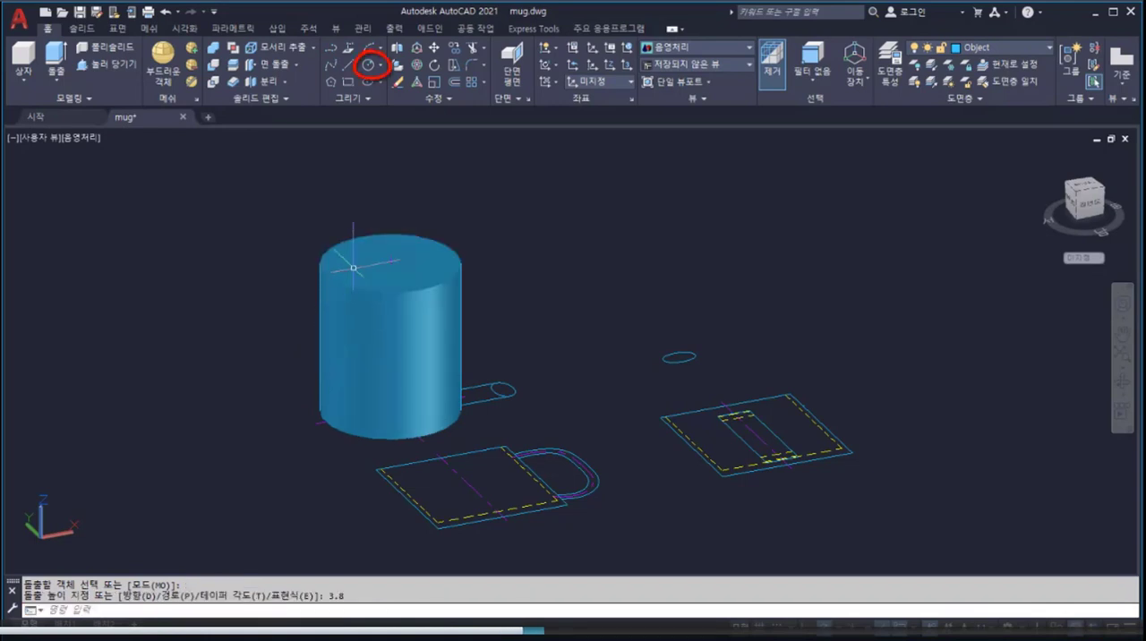
Step: Draw a circle of radius 1.5 centred on the top face of the mug cylinder
{"action": "left_click", "coordinate": [368, 68]}
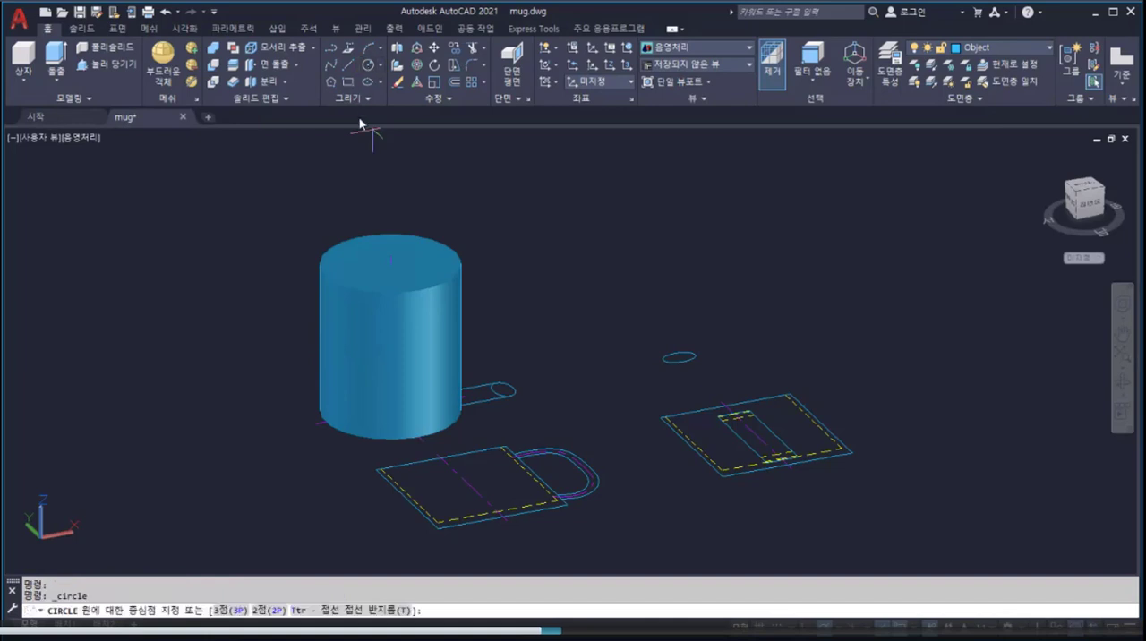
{"action": "left_click", "coordinate": [324, 266]}
{"action": "type", "text": "1"}
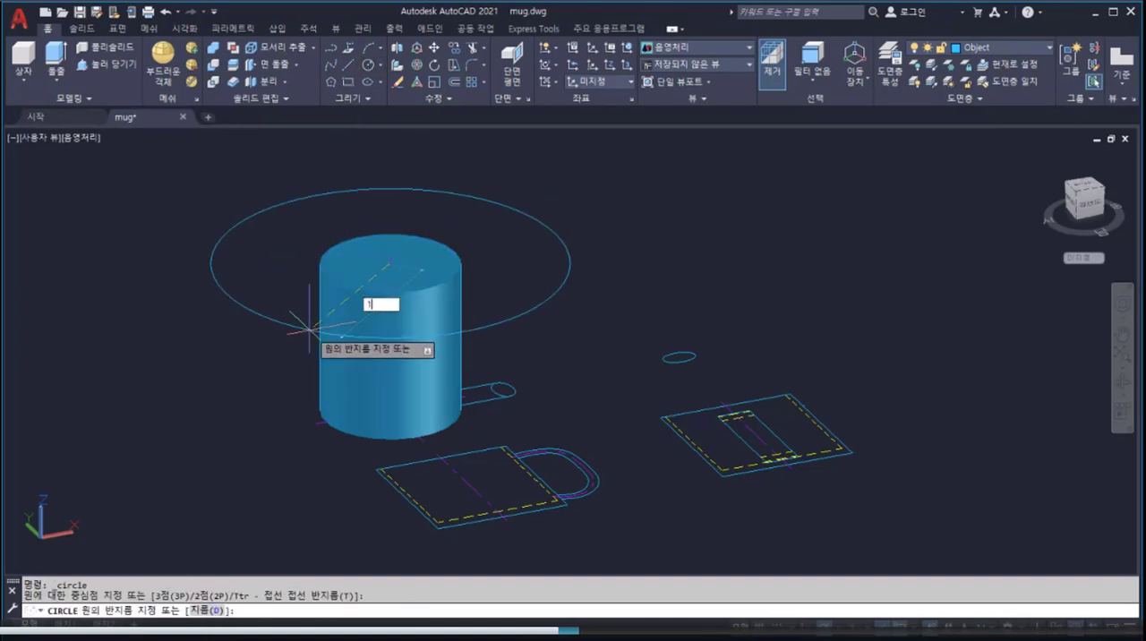
{"action": "type", "text": ".5"}
{"action": "key", "text": "Return"}
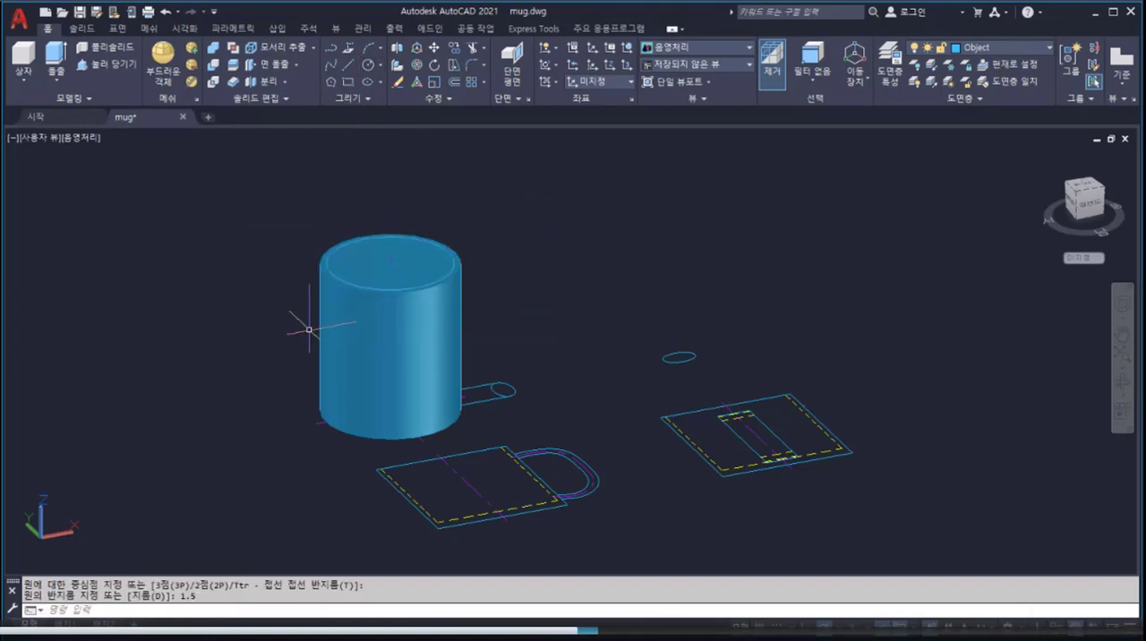
Step: Hollow out the mug by press-pulling the area inside the new circle 3.5 down into the cylinder
{"action": "left_click", "coordinate": [113, 68]}
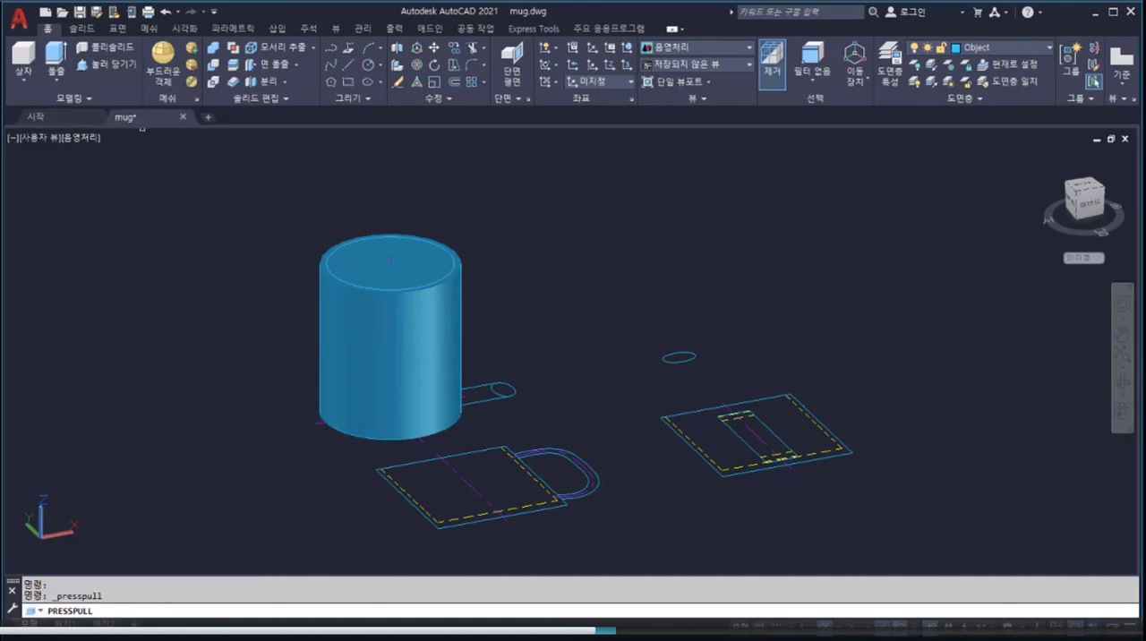
{"action": "left_click", "coordinate": [391, 262]}
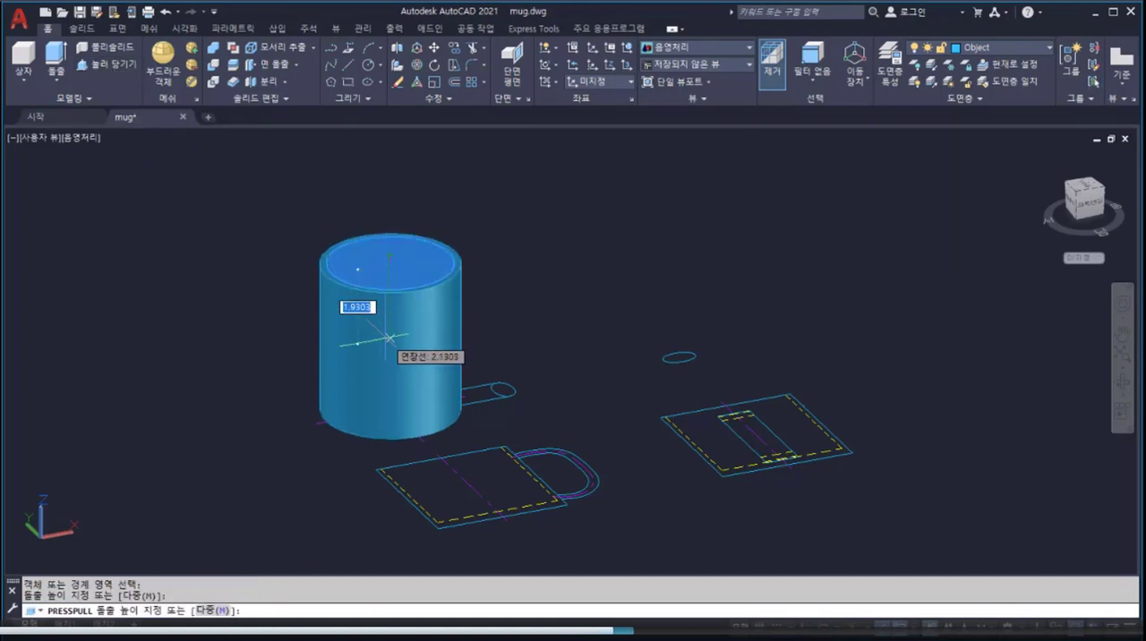
{"action": "type", "text": "3"}
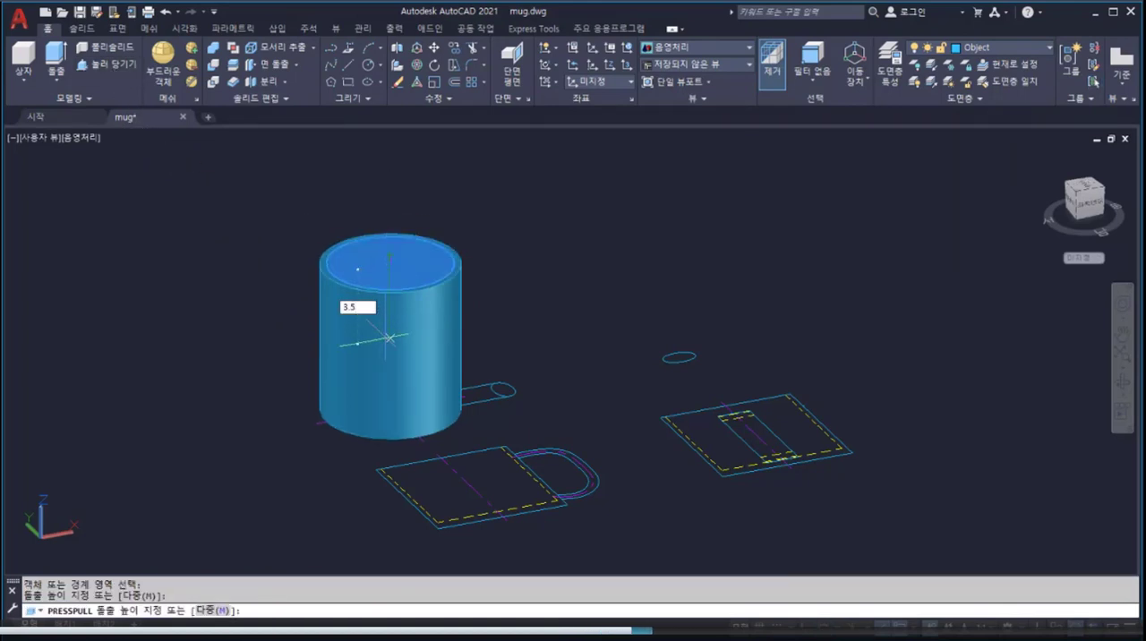
{"action": "type", "text": ".5"}
{"action": "key", "text": "Return"}
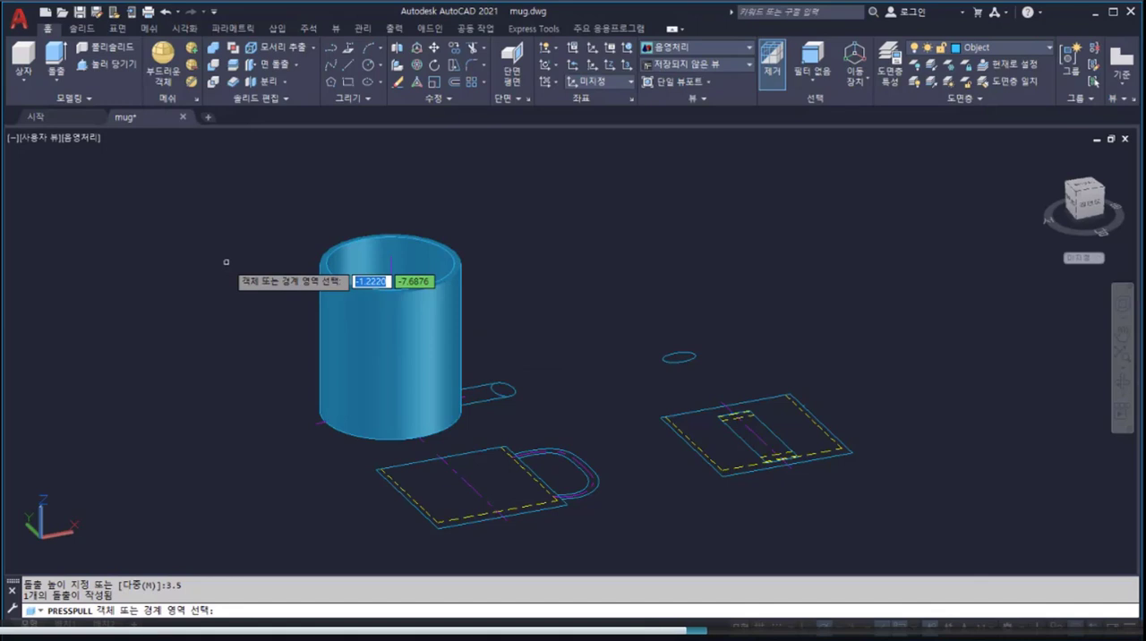
Step: 3D-align the handle's centreline from the front view upright onto the mug, matching the view's bottom and top centre points to the cylinder's vertical axis
{"action": "left_click", "coordinate": [395, 67]}
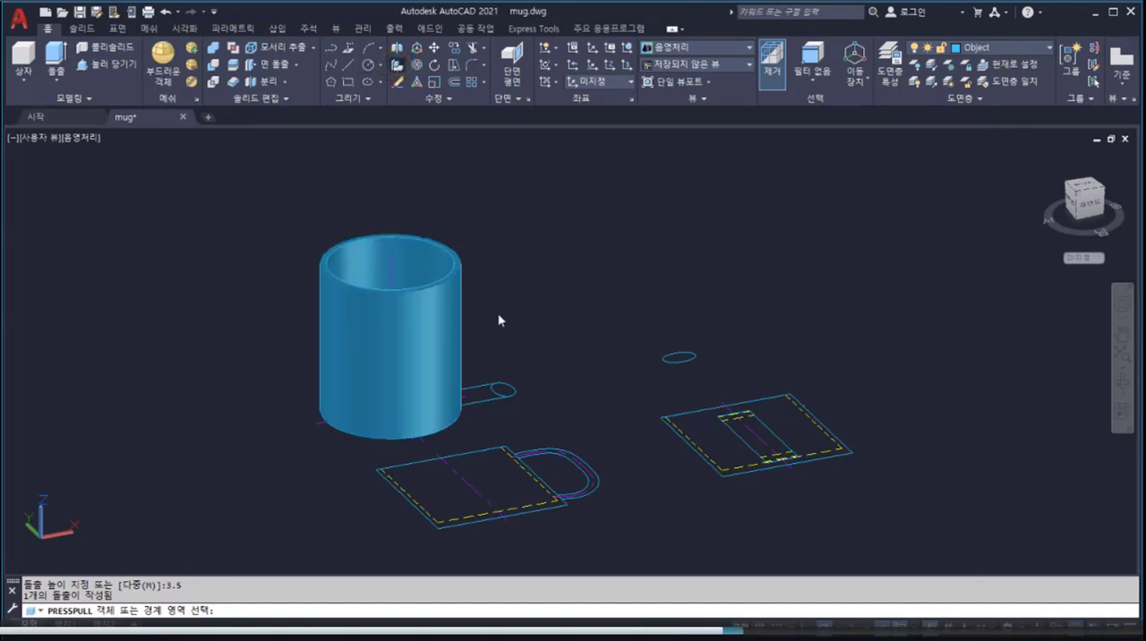
{"action": "left_click", "coordinate": [582, 464]}
{"action": "key", "text": "Return"}
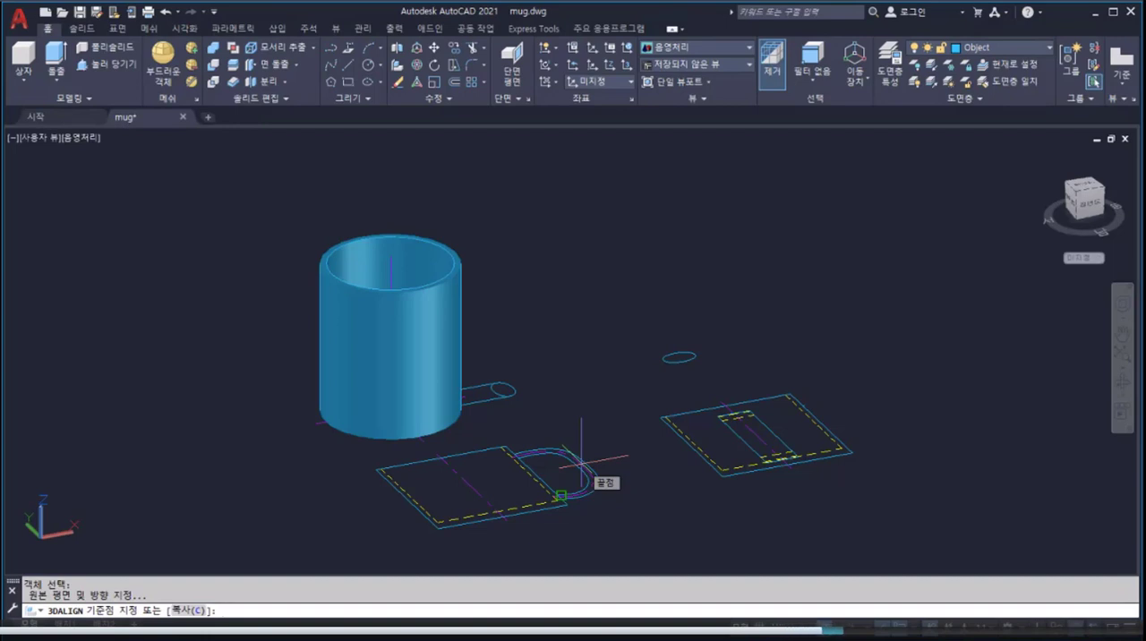
{"action": "left_click", "coordinate": [495, 513]}
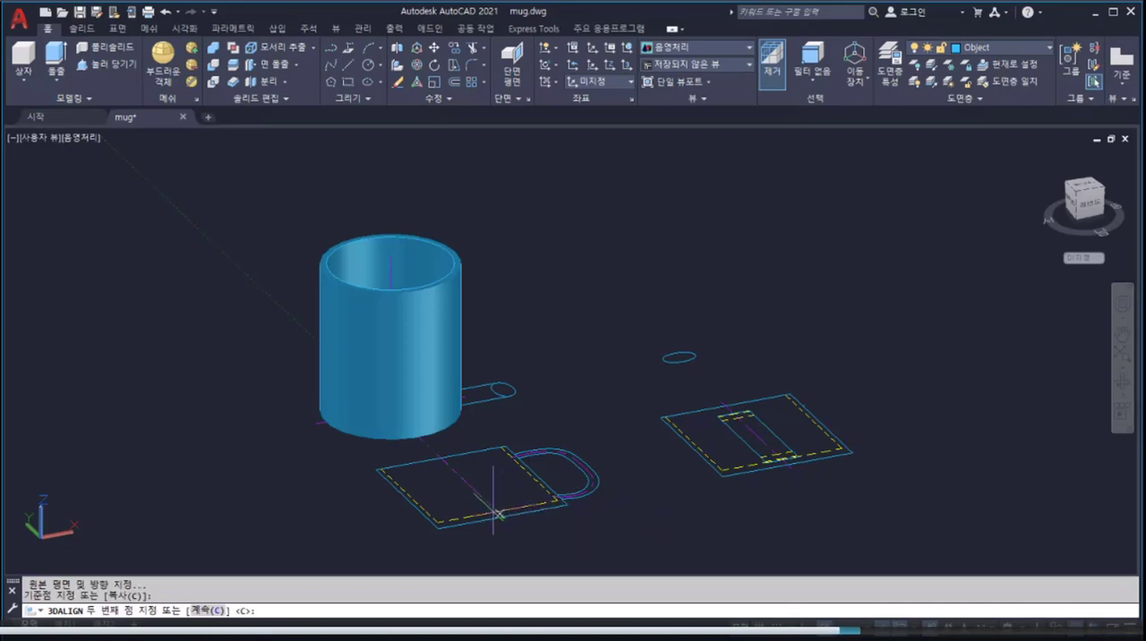
{"action": "left_click", "coordinate": [440, 458]}
{"action": "key", "text": "Return"}
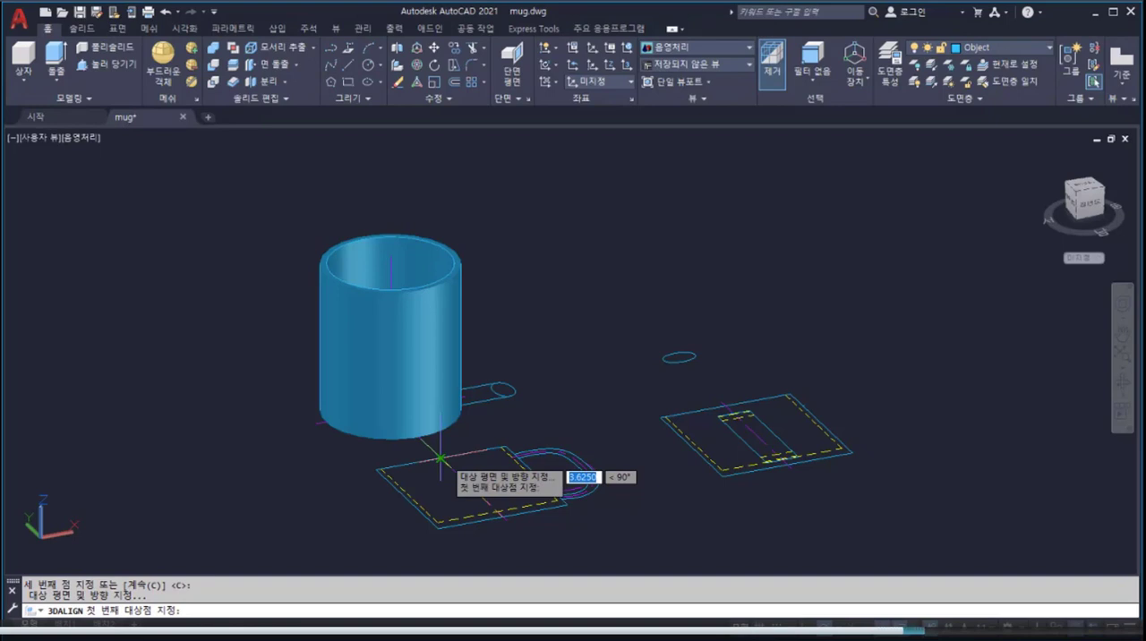
{"action": "left_click", "coordinate": [390, 410]}
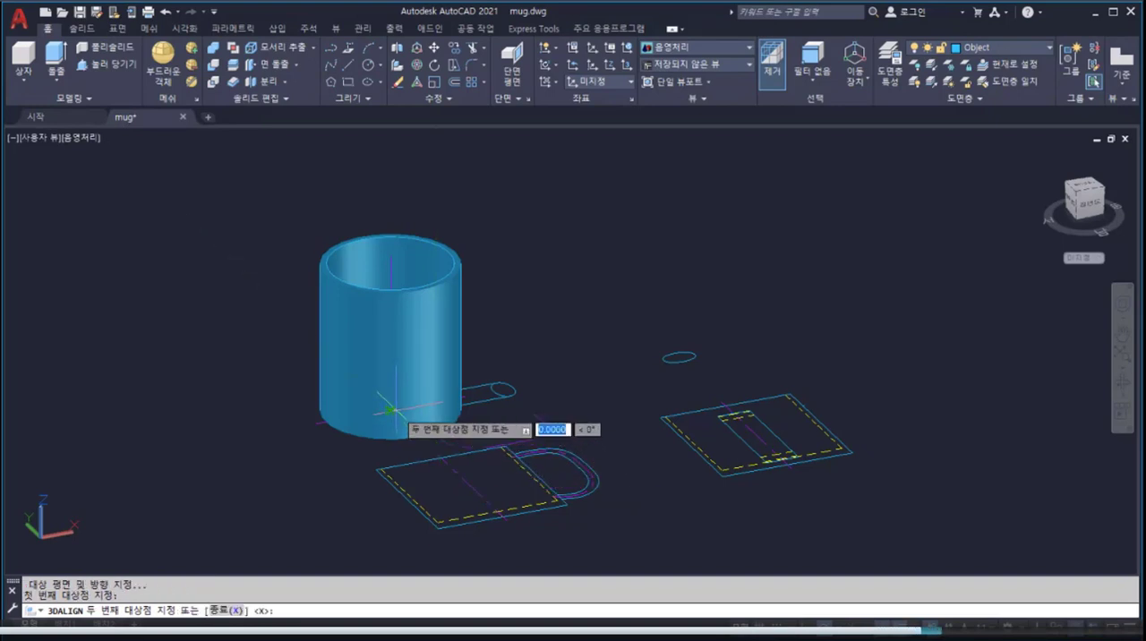
{"action": "left_click", "coordinate": [390, 275]}
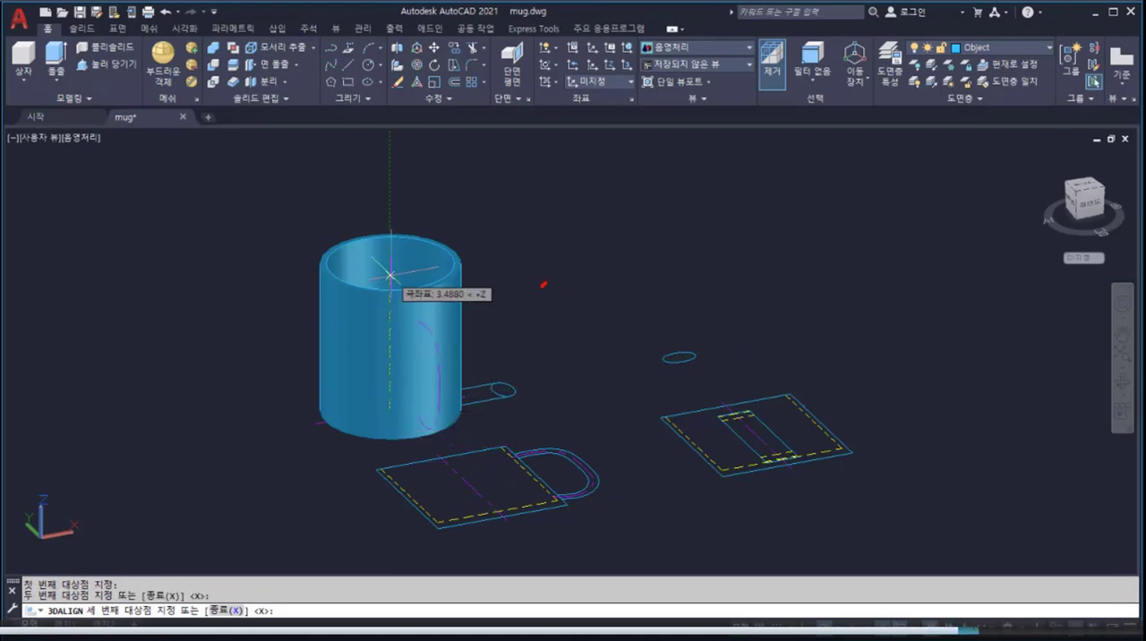
{"action": "left_click_drag", "start_coordinate": [544, 284], "coordinate": [447, 362]}
{"action": "left_click_drag", "start_coordinate": [463, 315], "coordinate": [498, 351]}
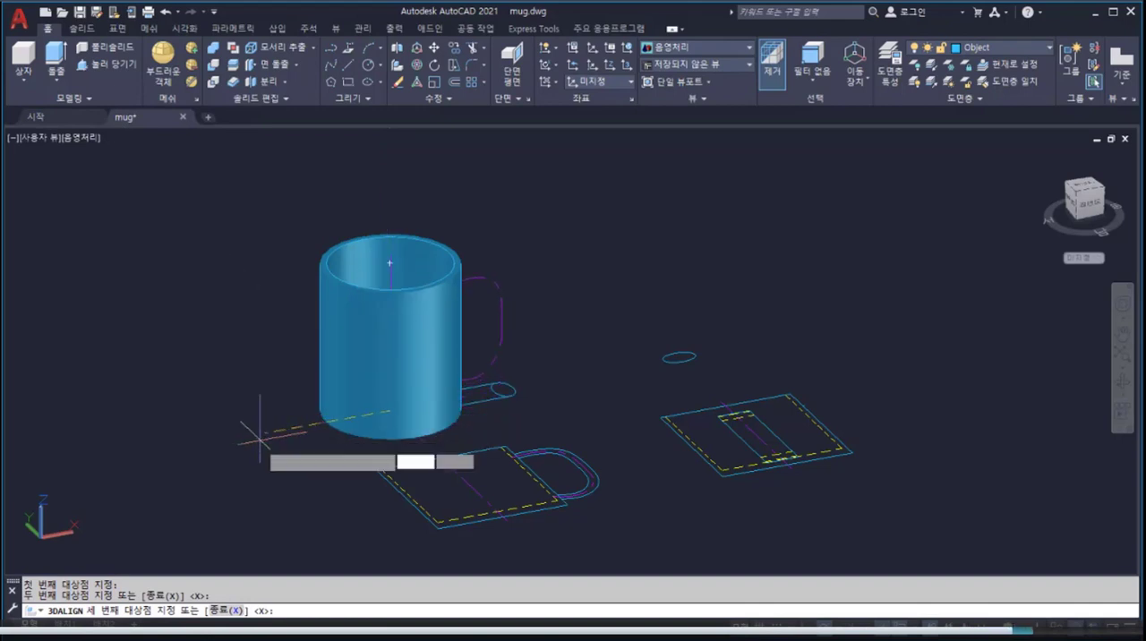
{"action": "key", "text": "Return"}
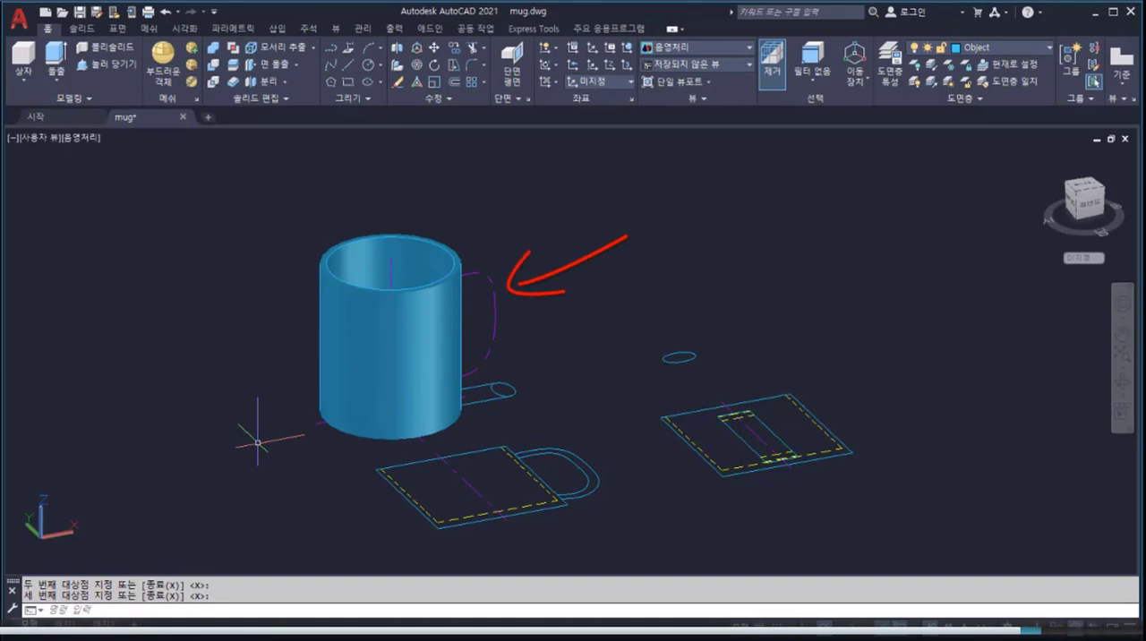
Step: Sweep the small ellipse along the upright handle centreline to form the mug's solid handle
{"action": "left_click", "coordinate": [63, 83]}
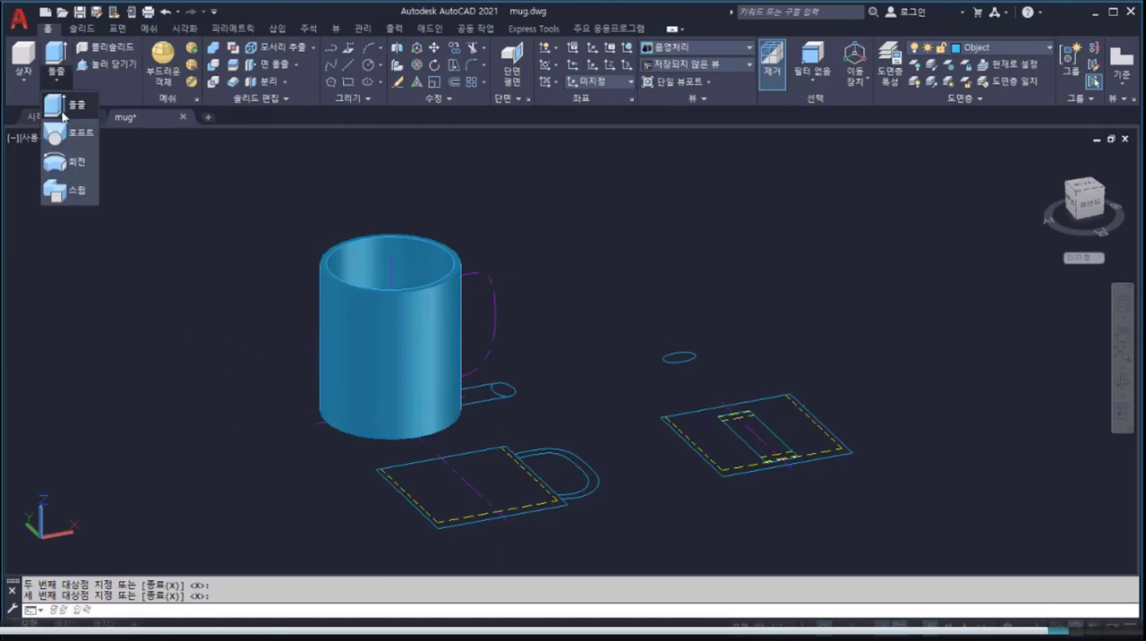
{"action": "left_click", "coordinate": [76, 192]}
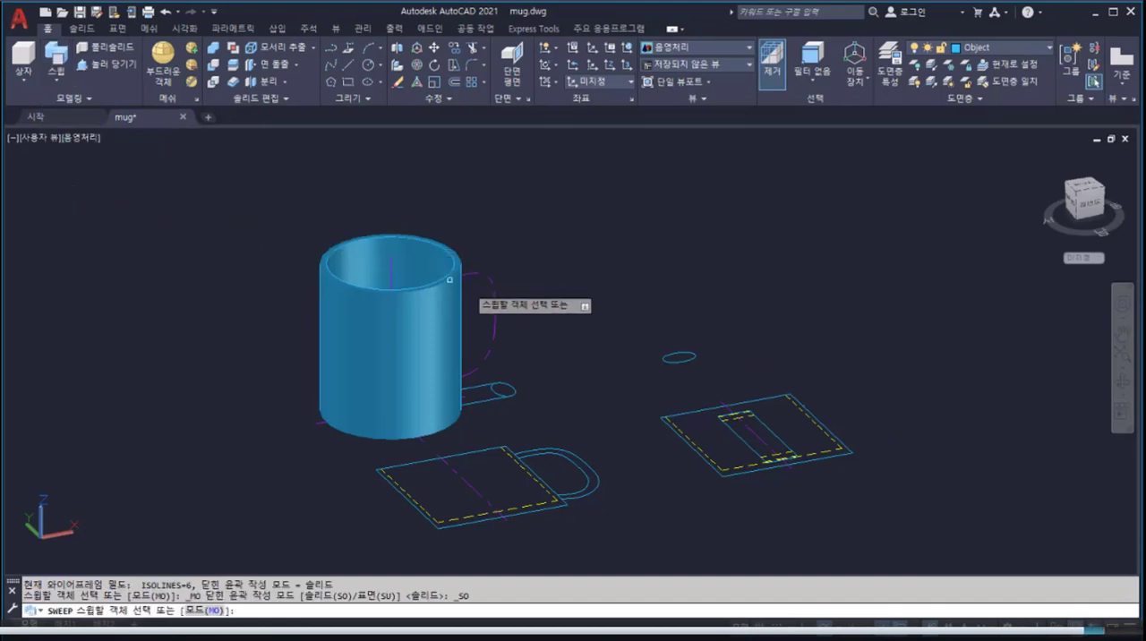
{"action": "left_click", "coordinate": [673, 360]}
{"action": "key", "text": "Return"}
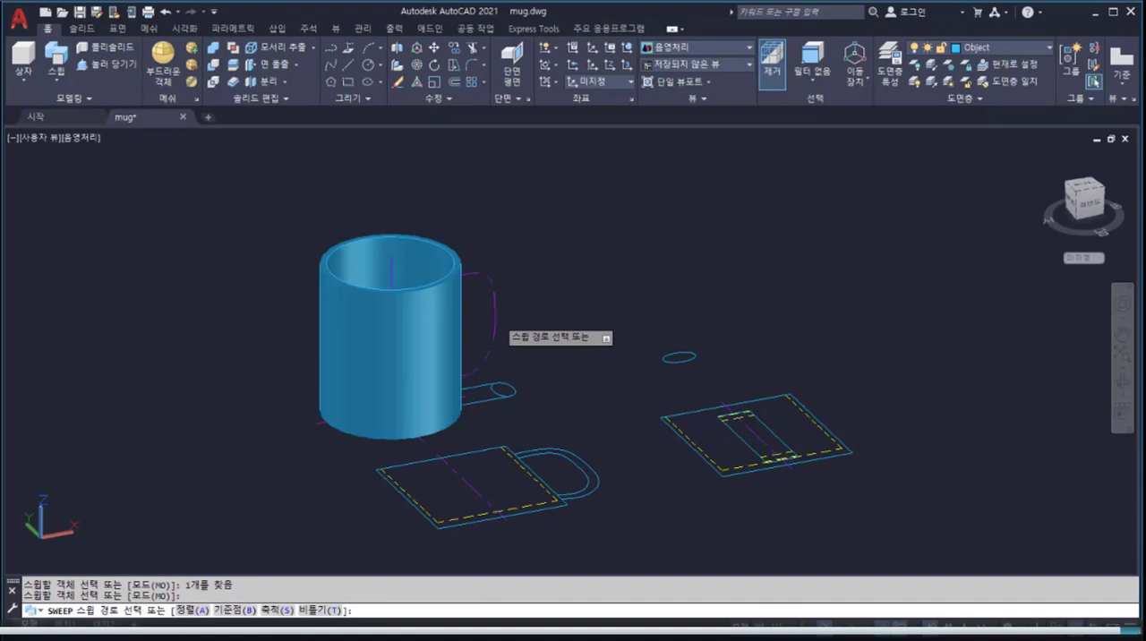
{"action": "left_click", "coordinate": [491, 322]}
{"action": "middle_click_drag", "start_coordinate": [490, 341], "coordinate": [467, 318], "text": "shift"}
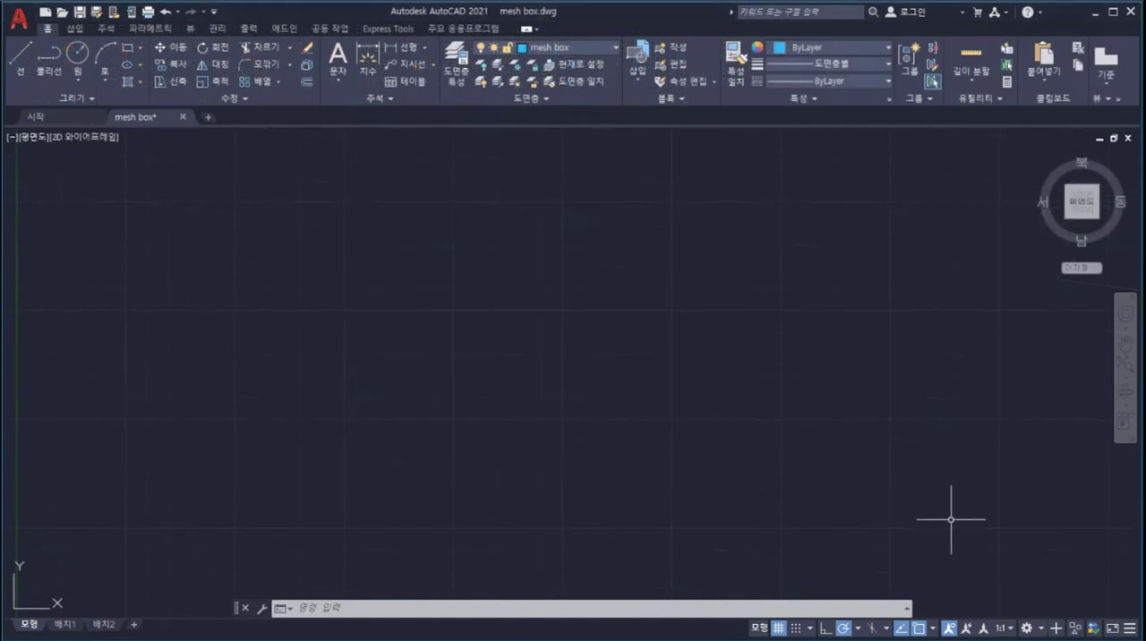
Step: Switch the mesh box drawing to the 3D 모델링 workspace and set its oblique view to the 와이어프레임 visual style
{"action": "left_click", "coordinate": [1030, 630]}
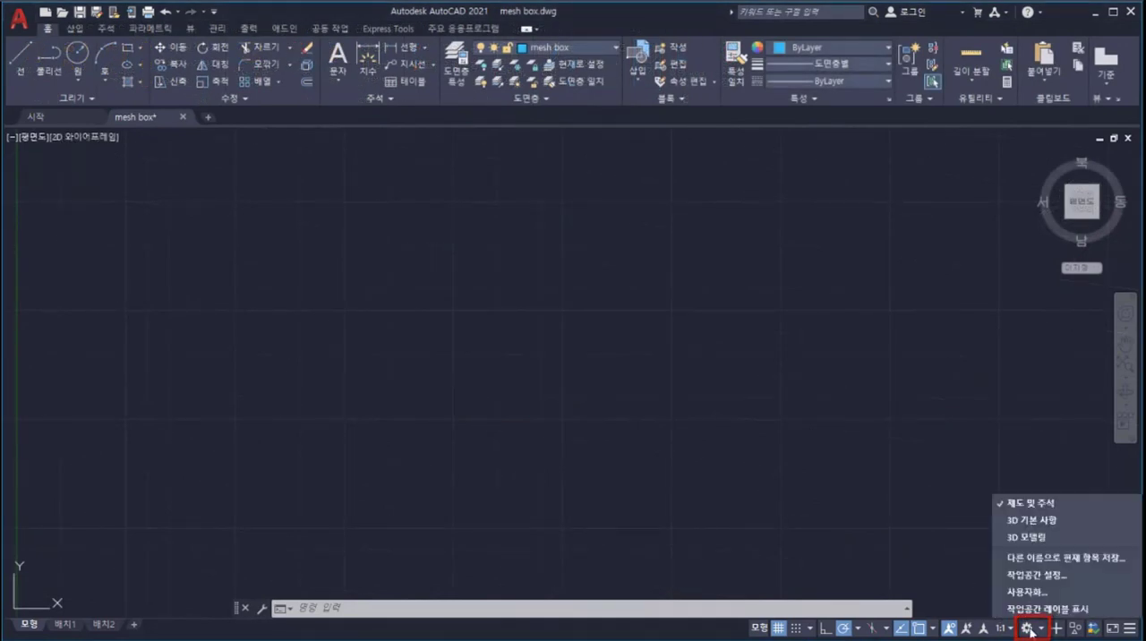
{"action": "left_click", "coordinate": [1025, 540]}
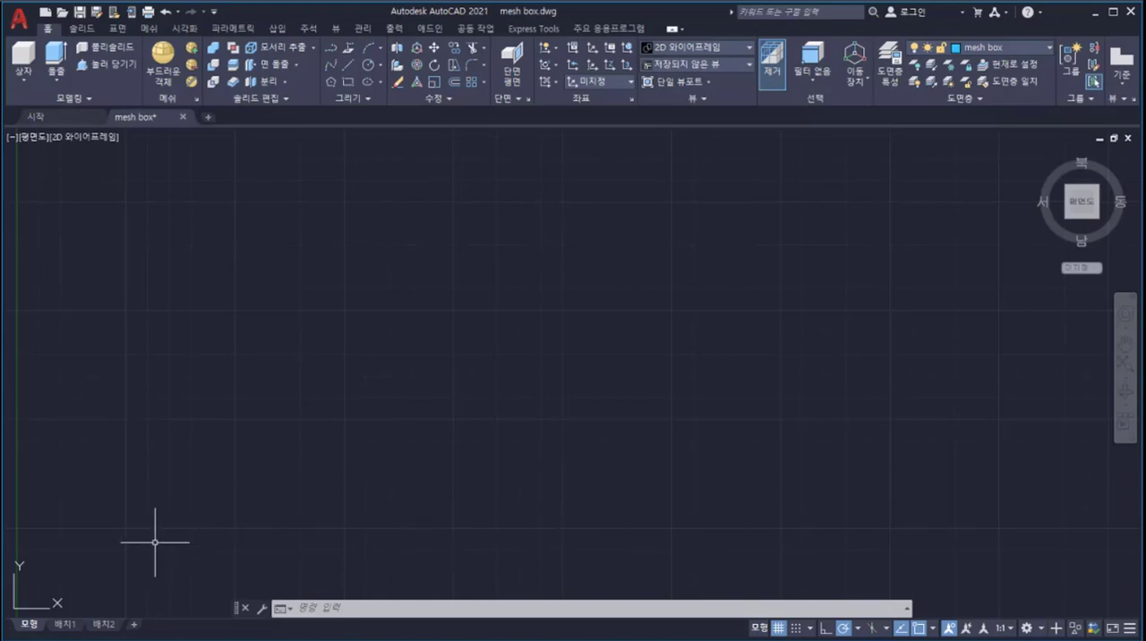
{"action": "middle_click_drag", "start_coordinate": [155, 541], "coordinate": [185, 399], "text": "shift"}
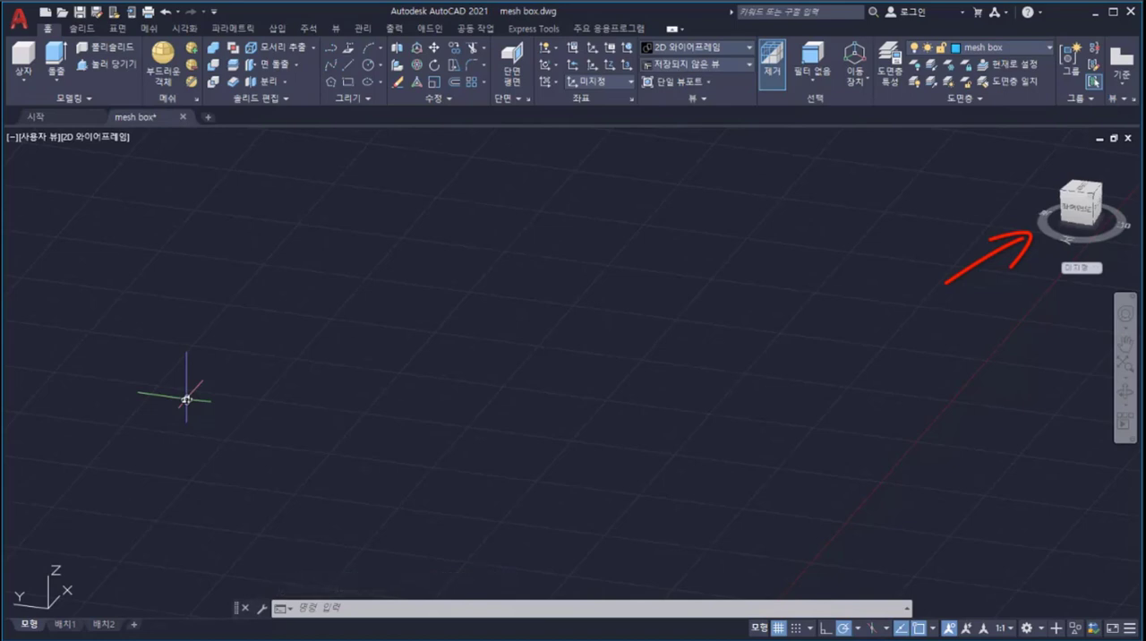
{"action": "left_click", "coordinate": [118, 139]}
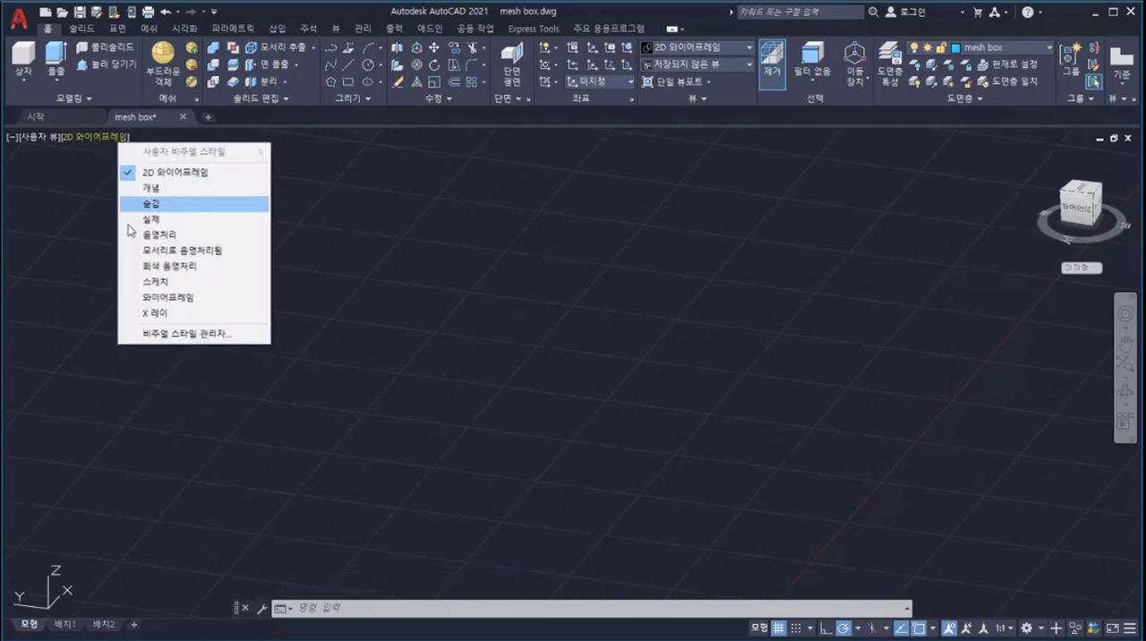
{"action": "left_click", "coordinate": [141, 298]}
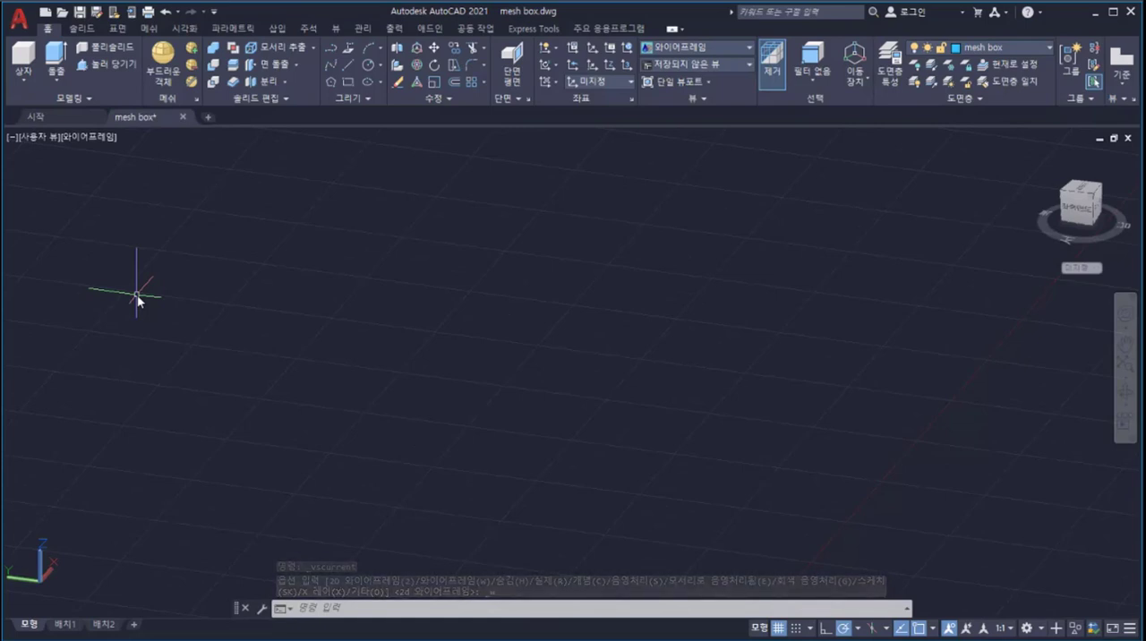
Step: Set the mesh box primitive's tessellation divisions to 2 for length and 2 for height in the mesh primitive options
{"action": "left_click", "coordinate": [150, 30]}
{"action": "left_click", "coordinate": [93, 102]}
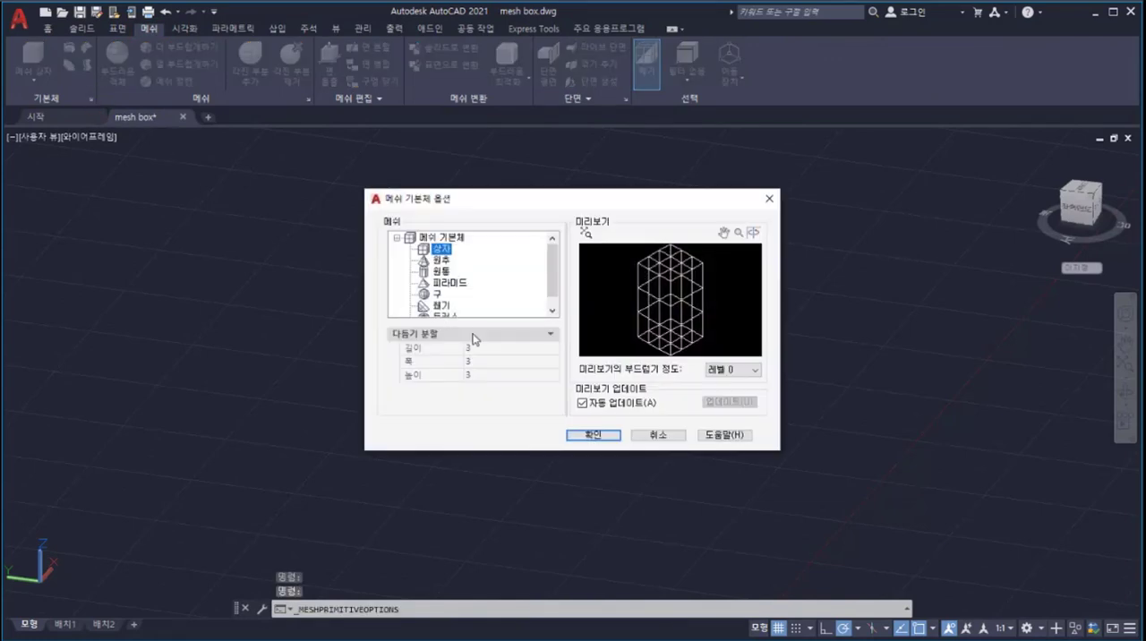
{"action": "left_click", "coordinate": [486, 346]}
{"action": "type", "text": "2"}
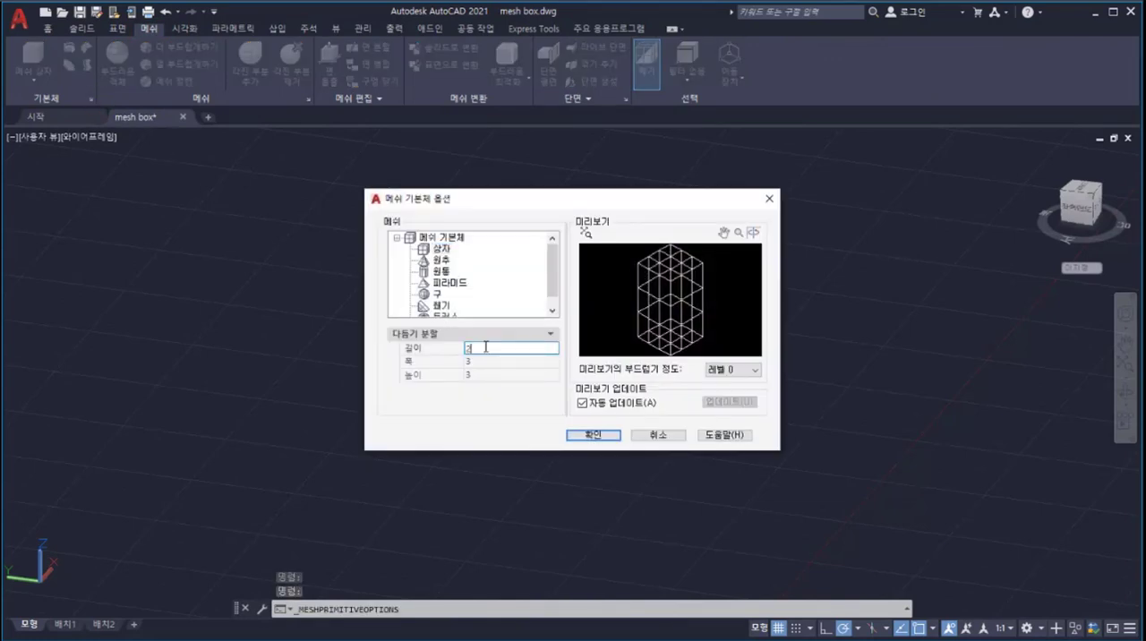
{"action": "left_click", "coordinate": [487, 377]}
{"action": "type", "text": "2"}
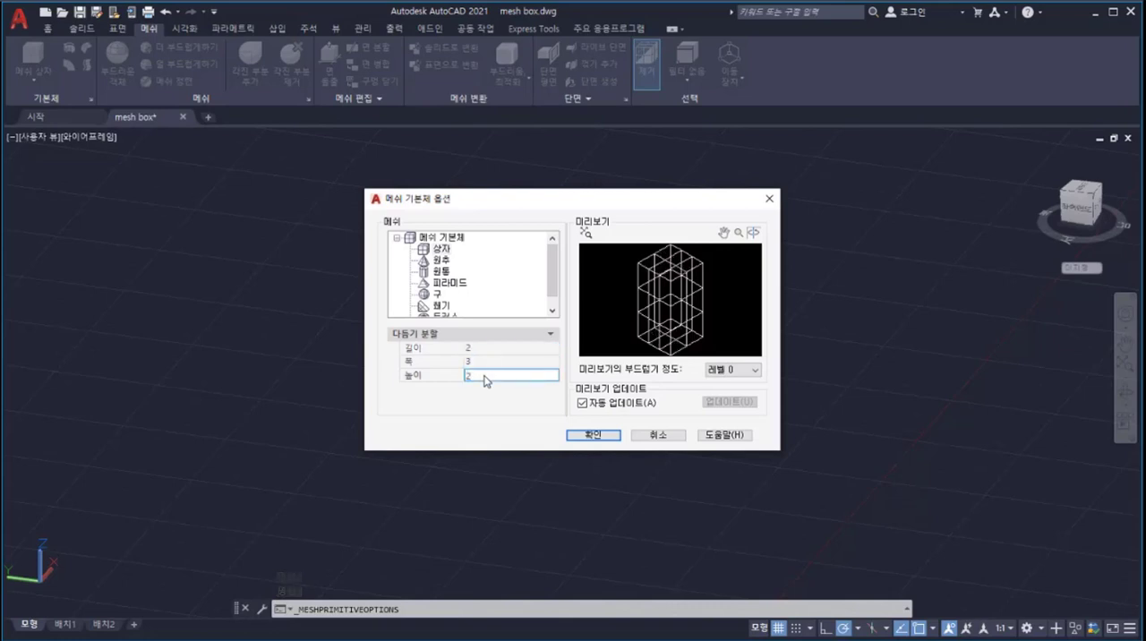
{"action": "left_click", "coordinate": [480, 360]}
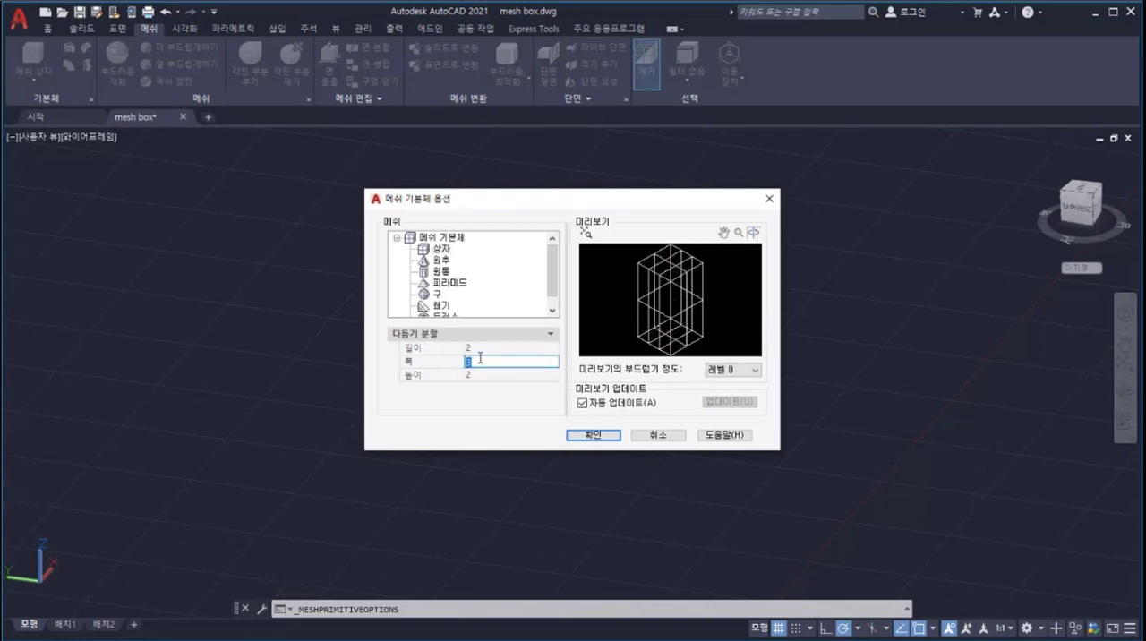
{"action": "left_click", "coordinate": [582, 434]}
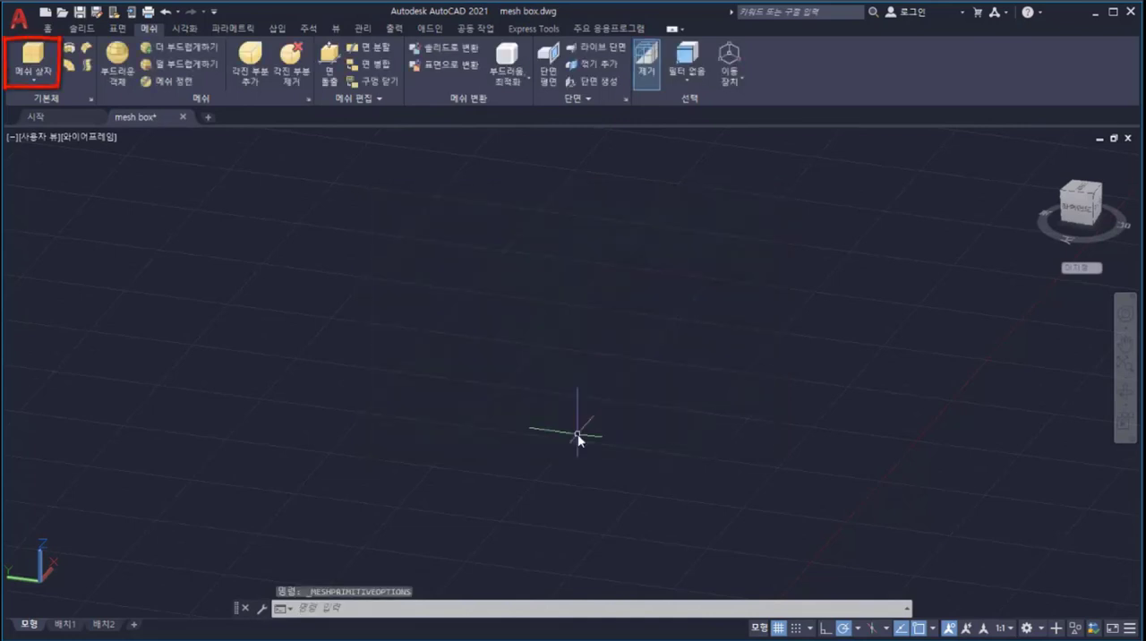
Step: Create a mesh box in the empty oblique view, picking its two base corners and its height freehand
{"action": "left_click", "coordinate": [40, 61]}
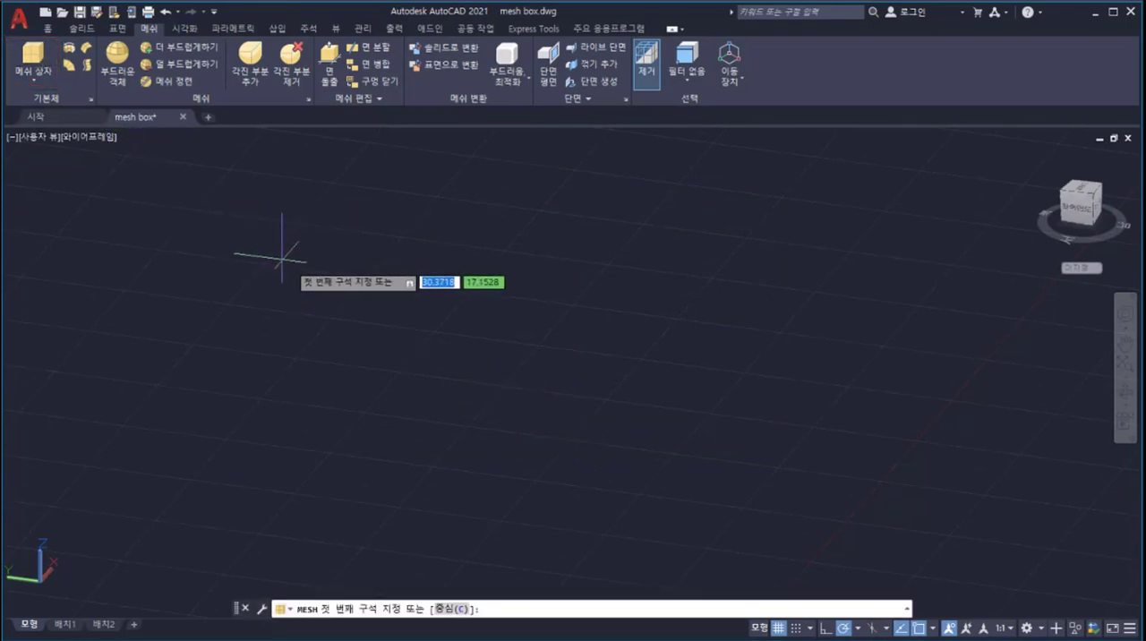
{"action": "left_click", "coordinate": [404, 317]}
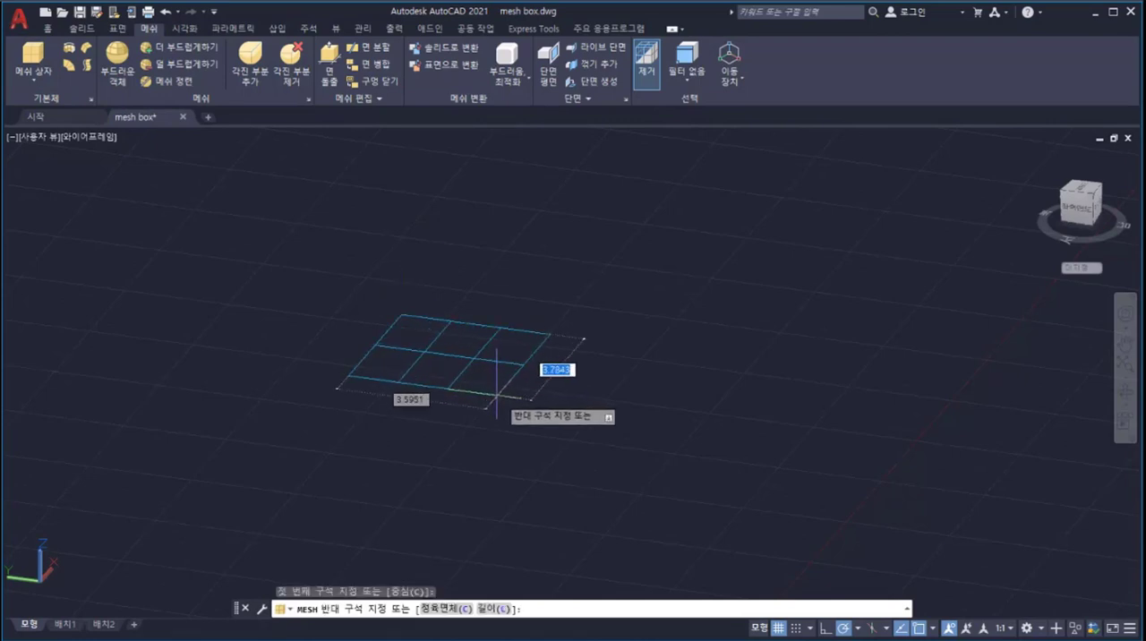
{"action": "left_click", "coordinate": [546, 439]}
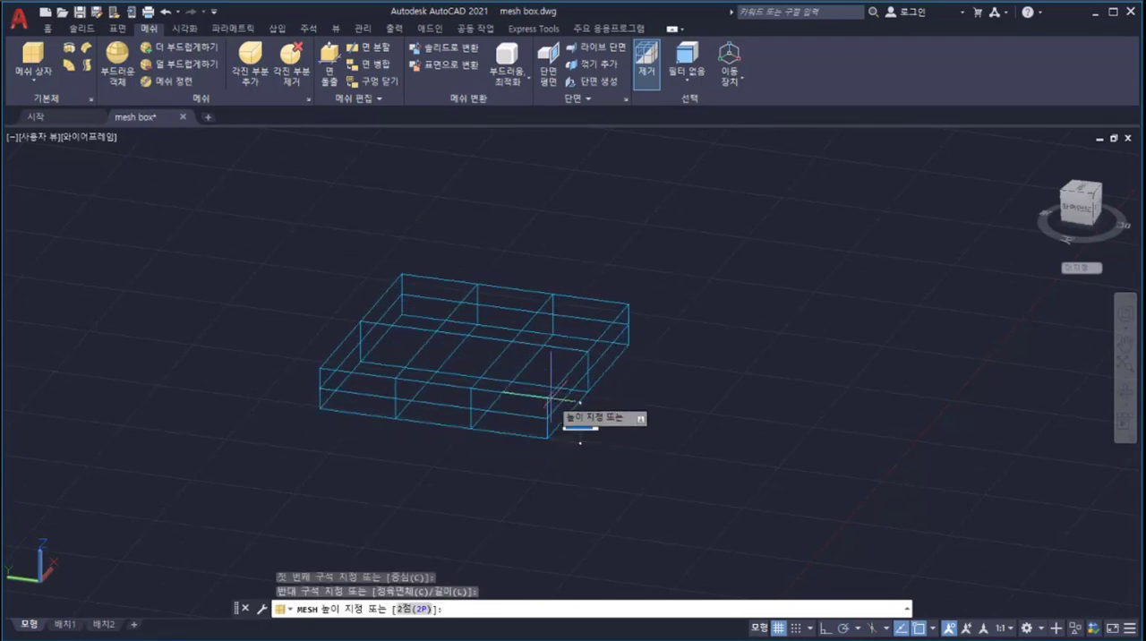
{"action": "left_click", "coordinate": [549, 344]}
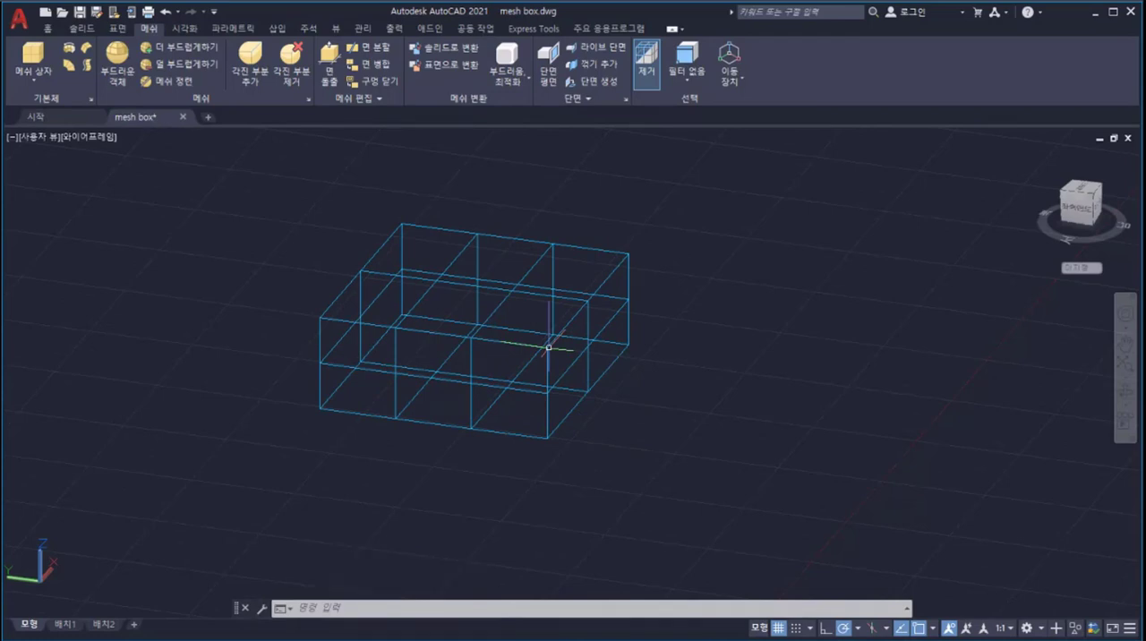
Step: Increase the mesh box's smoothness by two levels
{"action": "left_click", "coordinate": [553, 287]}
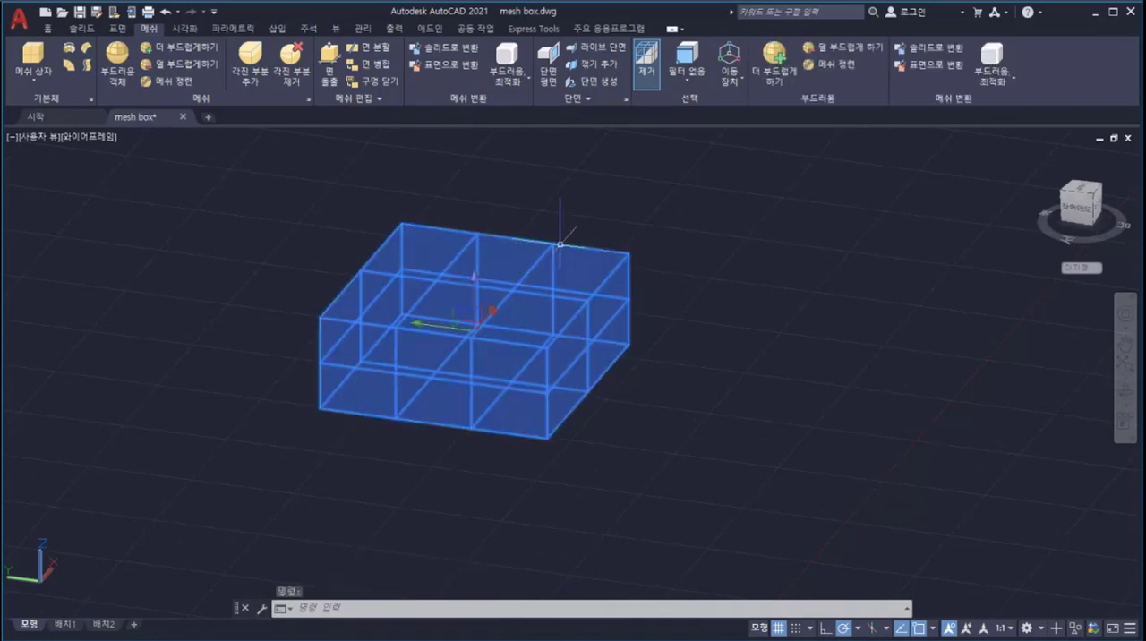
{"action": "right_click", "coordinate": [592, 163]}
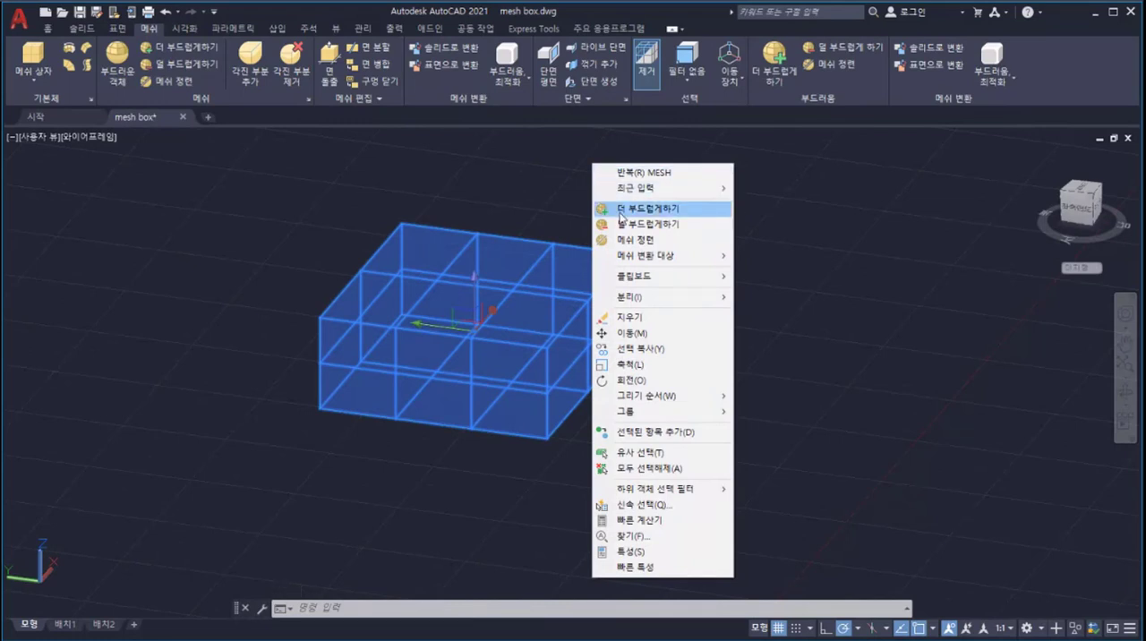
{"action": "left_click", "coordinate": [621, 213]}
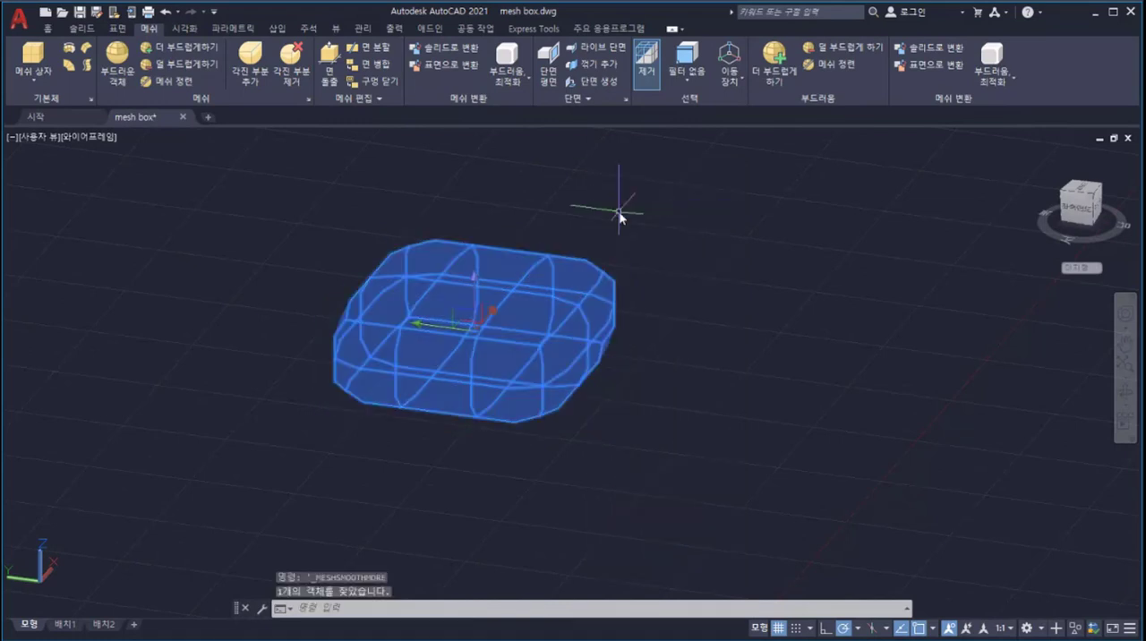
{"action": "key", "text": "Return"}
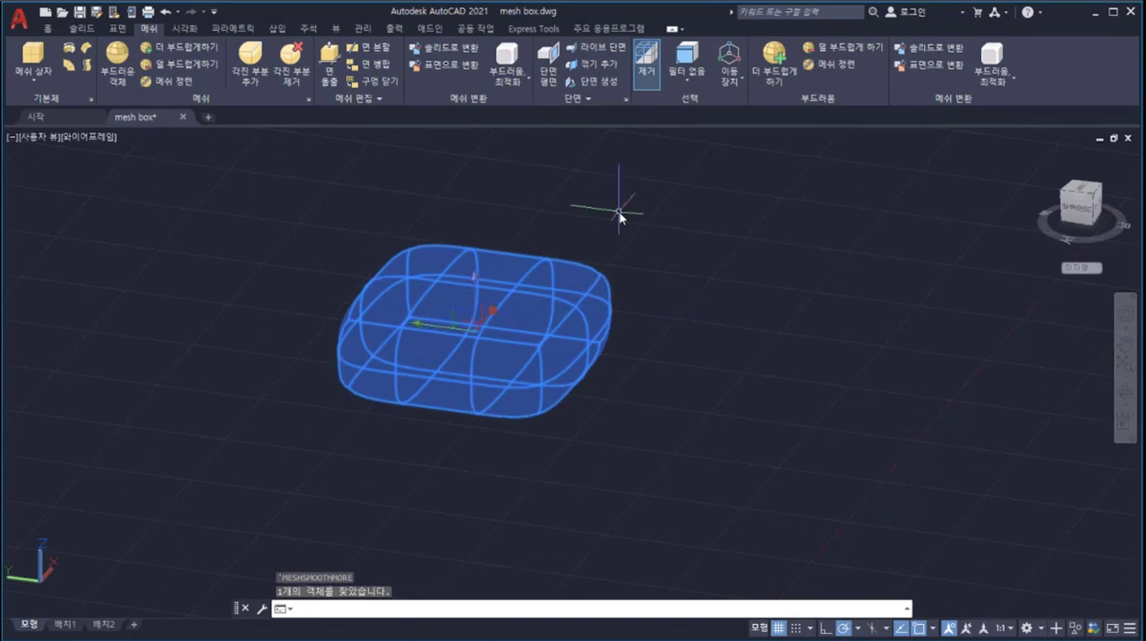
Step: Select two adjacent faces on top of the smoothed mesh and move them up about 1.1 units along the Z axis
{"action": "left_click", "coordinate": [526, 305], "text": "ctrl"}
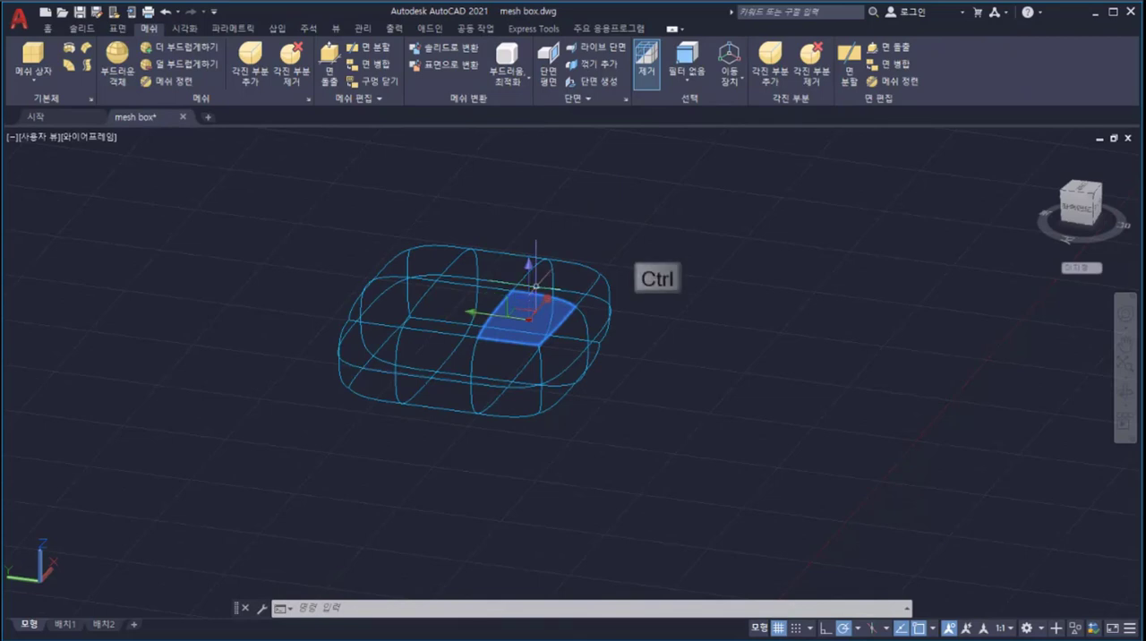
{"action": "left_click", "coordinate": [539, 274], "text": "ctrl"}
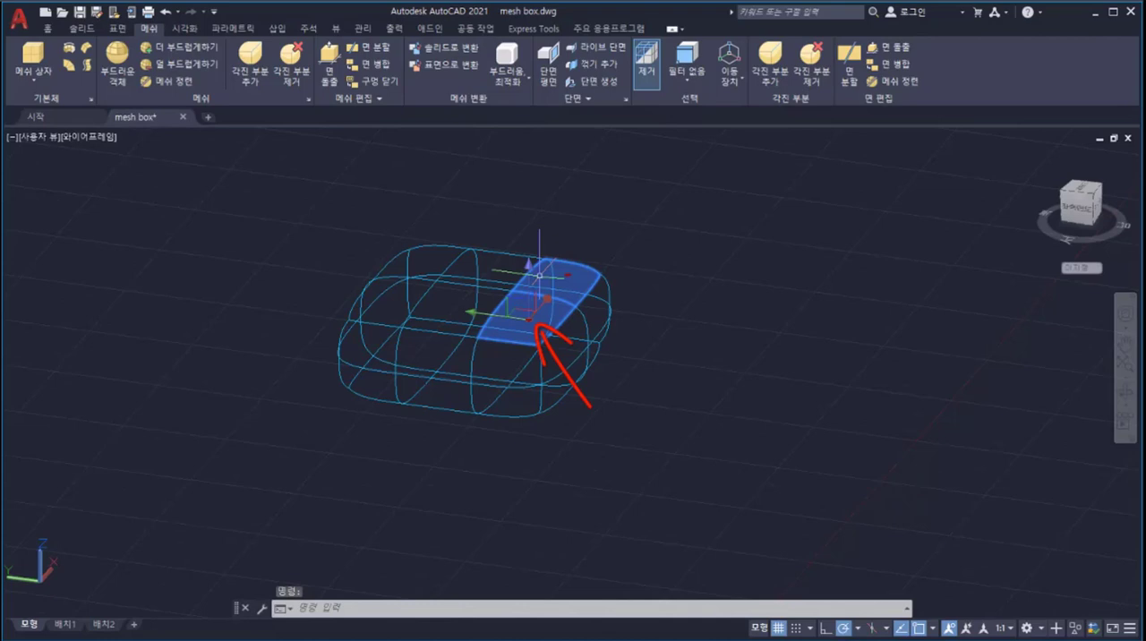
{"action": "left_click", "coordinate": [527, 291]}
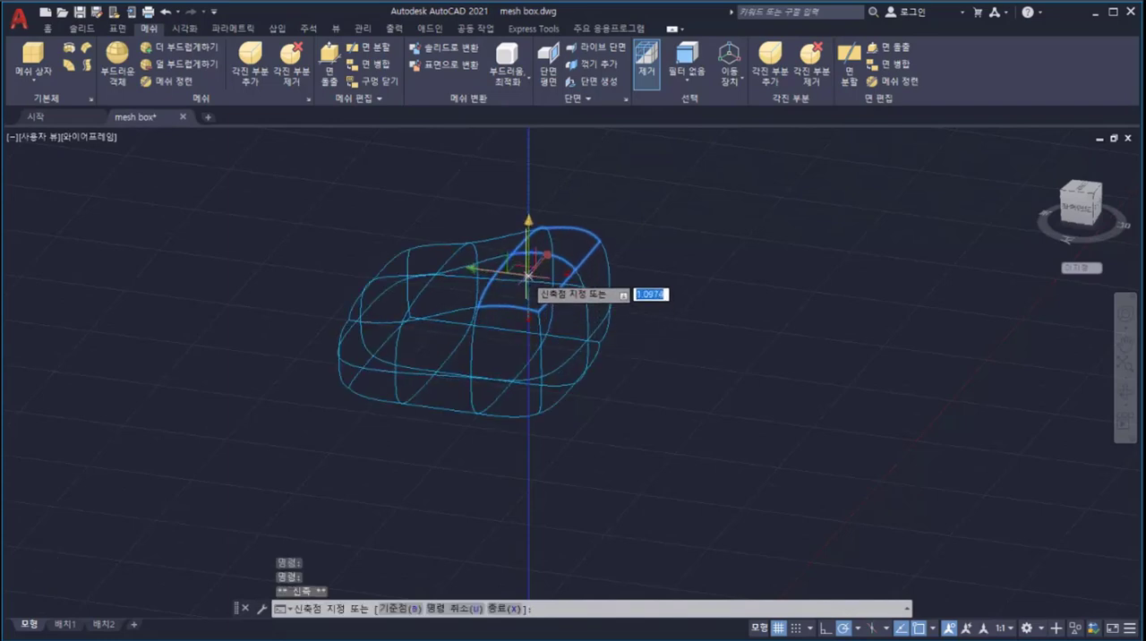
{"action": "left_click", "coordinate": [529, 278]}
Step: Rotate the two raised mesh faces about 112° around the X axis with the rotate gizmo
{"action": "right_click", "coordinate": [528, 278]}
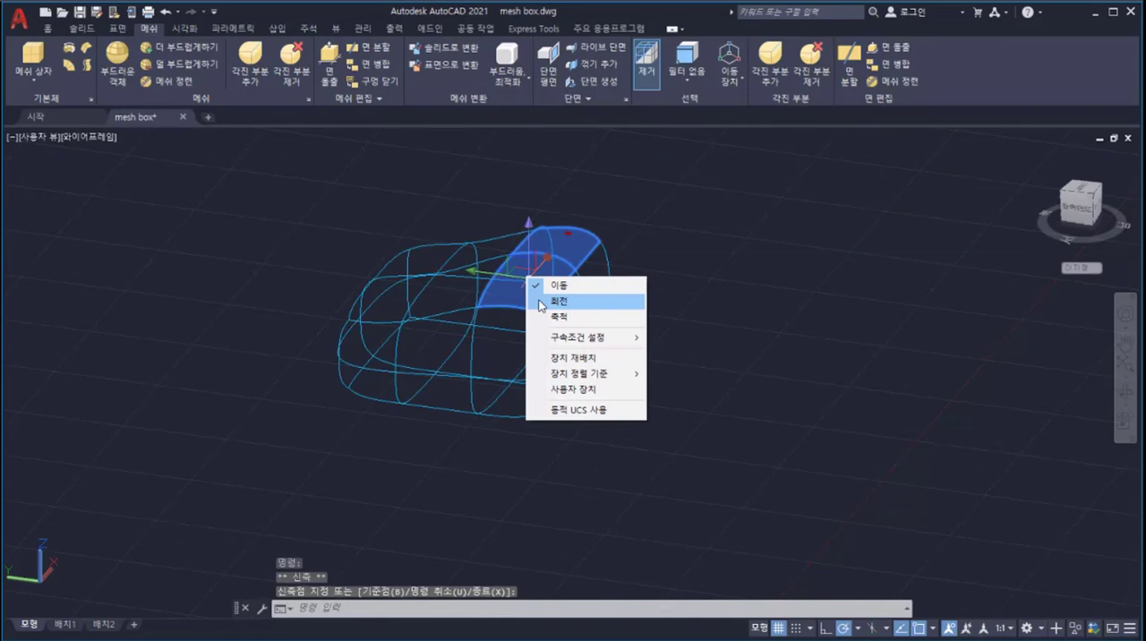
{"action": "left_click", "coordinate": [542, 303]}
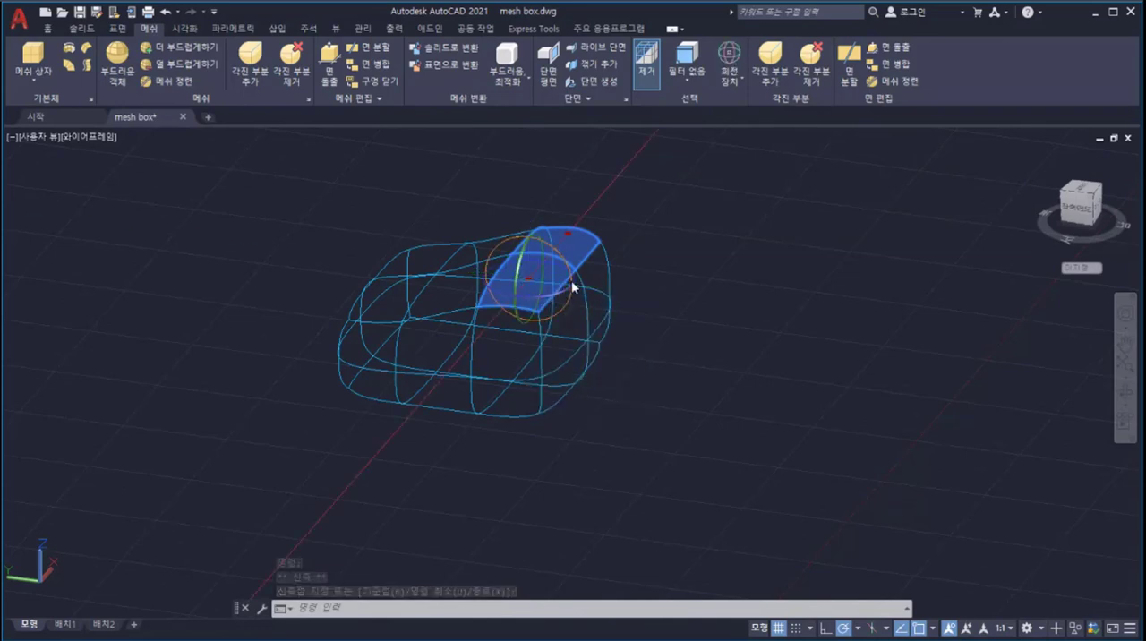
{"action": "left_click", "coordinate": [573, 284]}
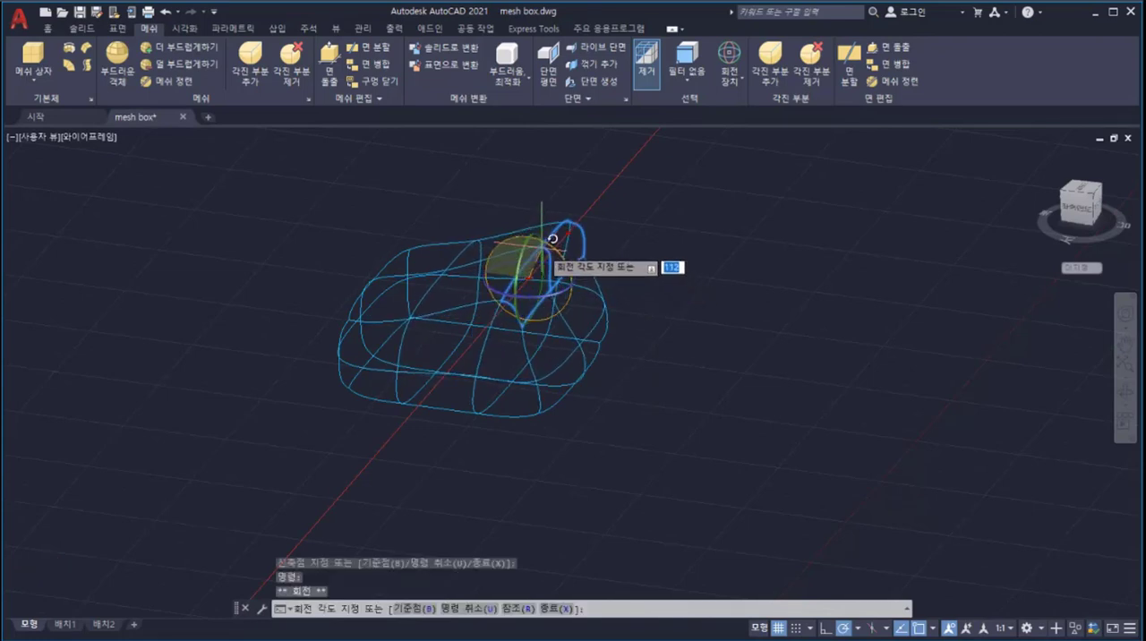
{"action": "left_click", "coordinate": [542, 247]}
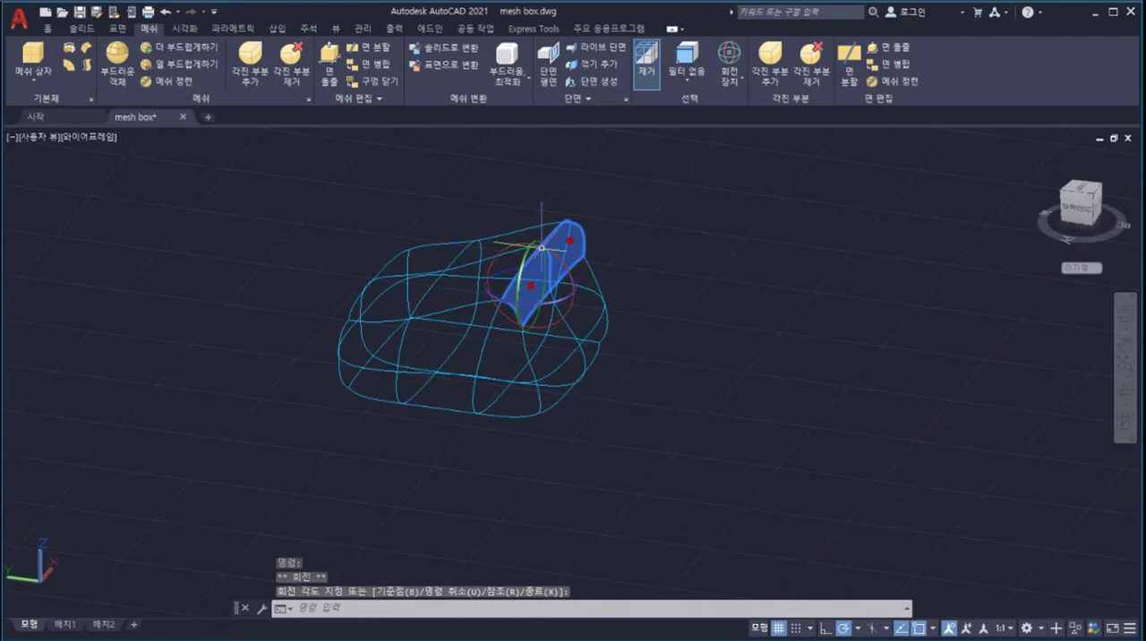
Step: Crease the two rotated faces with the 항상 value and refine the whole mesh
{"action": "left_click", "coordinate": [774, 63]}
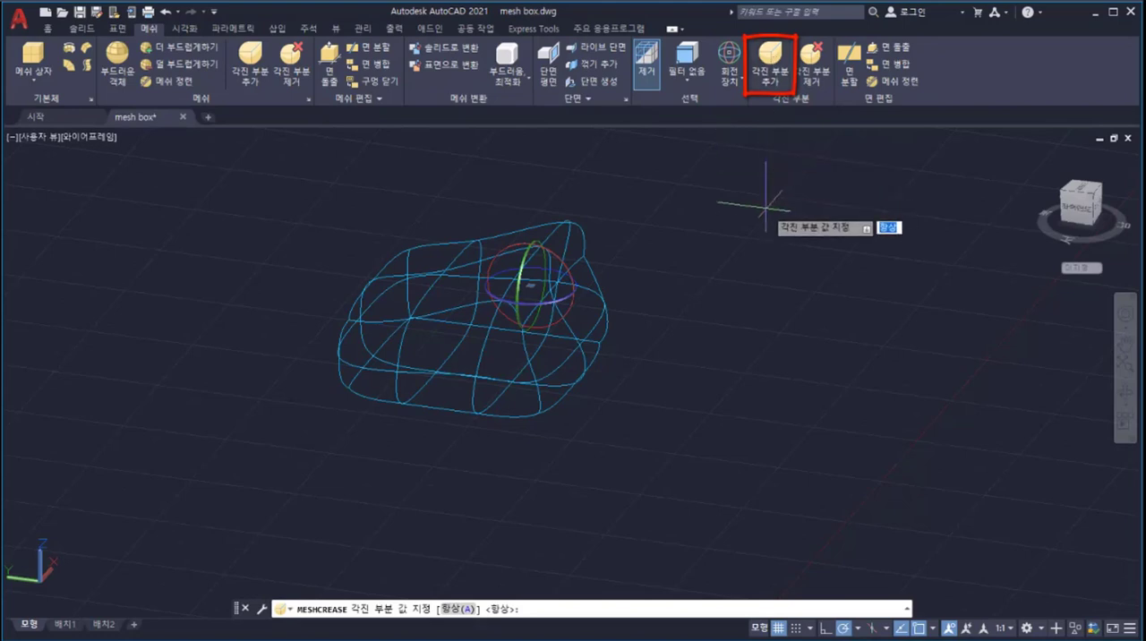
{"action": "key", "text": "Return"}
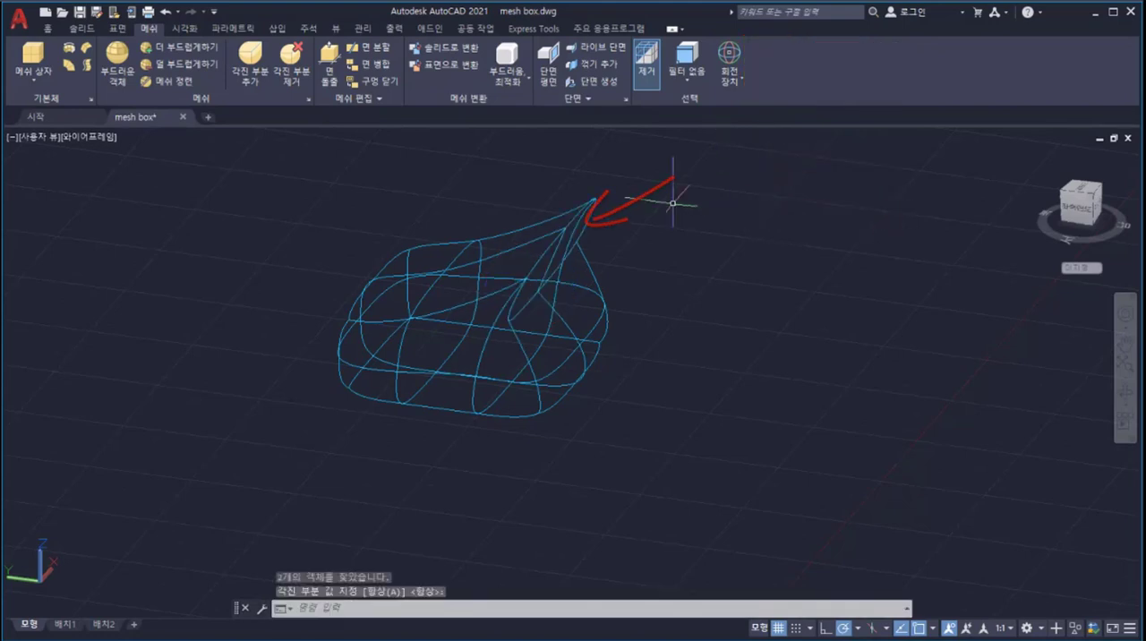
{"action": "left_click", "coordinate": [595, 199]}
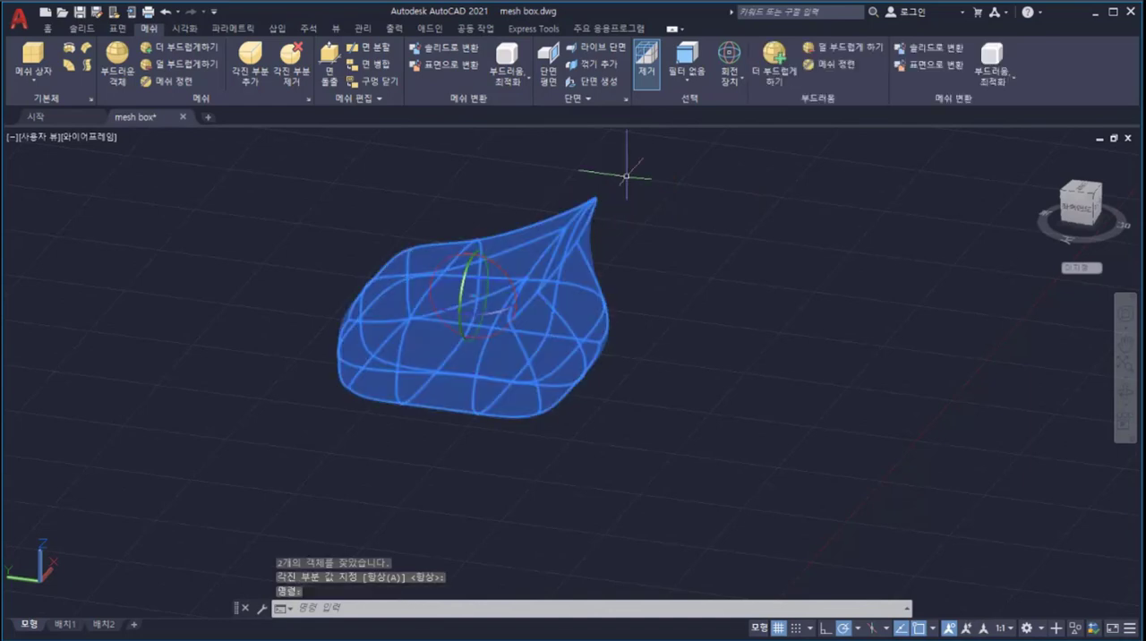
{"action": "right_click", "coordinate": [626, 176]}
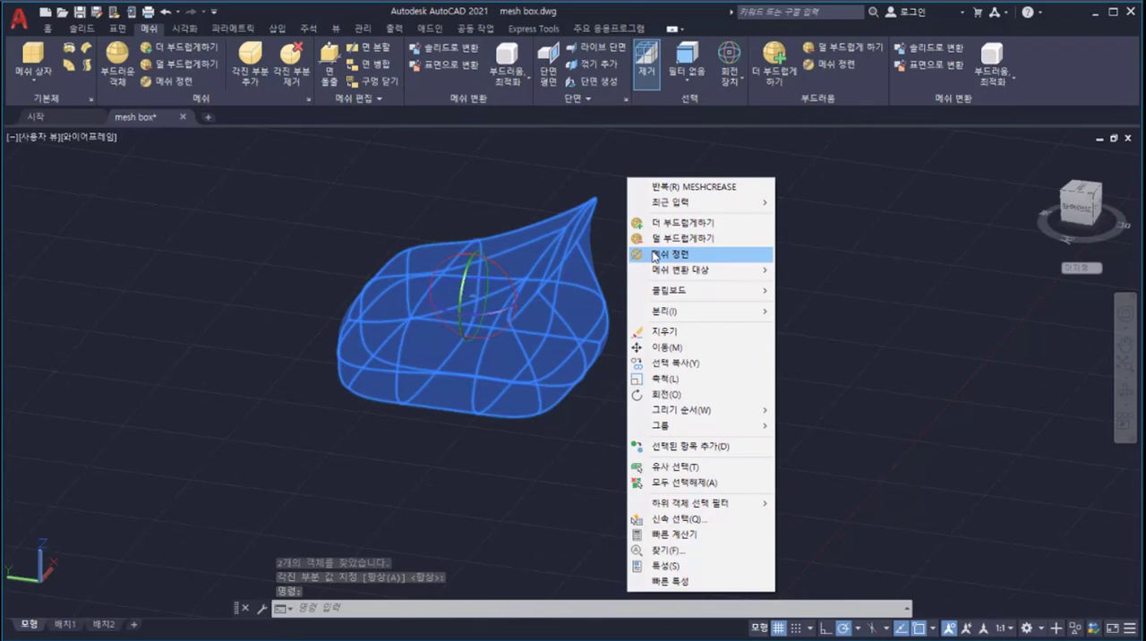
{"action": "left_click", "coordinate": [654, 255]}
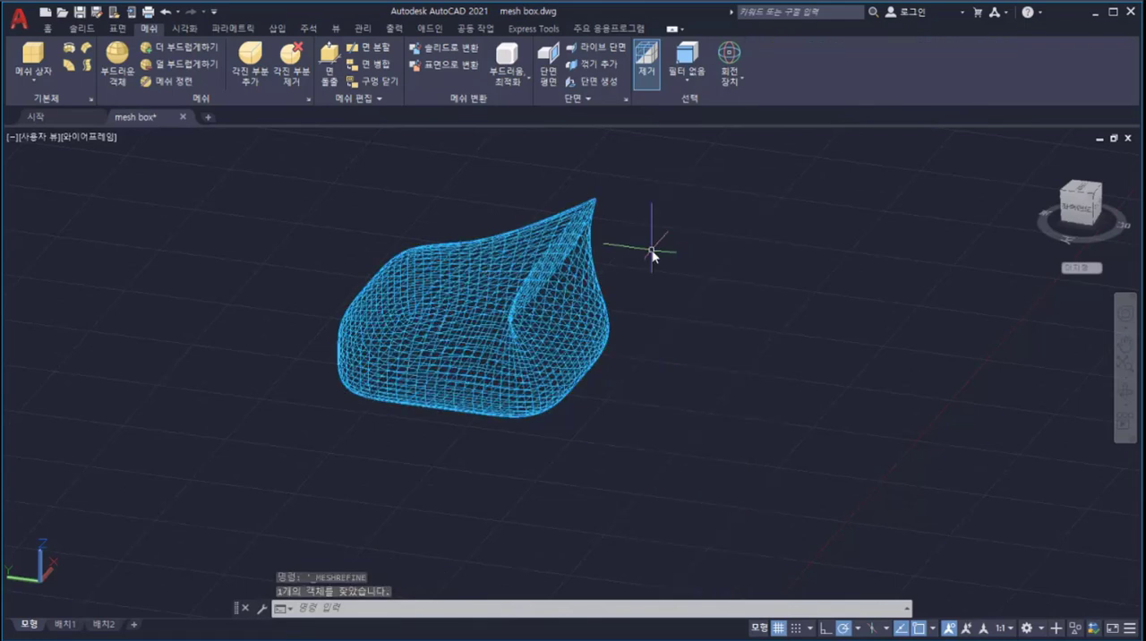
Step: Display the refined mesh in the 음영처리 visual style and orbit around it to inspect its shape
{"action": "left_click", "coordinate": [98, 138]}
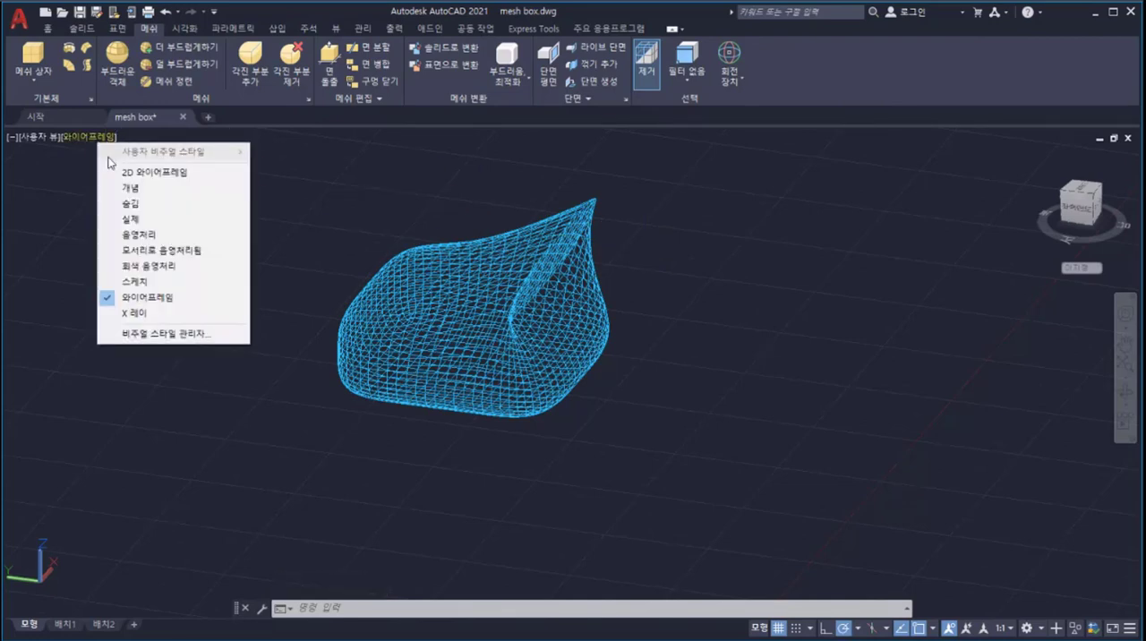
{"action": "left_click", "coordinate": [124, 235]}
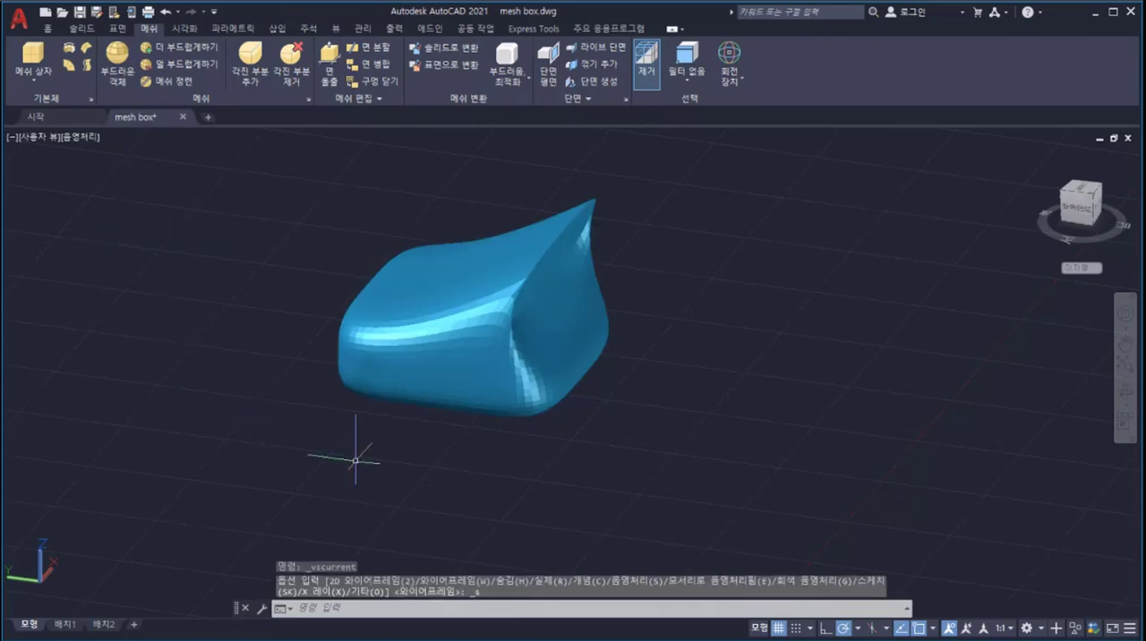
{"action": "key", "text": "shift"}
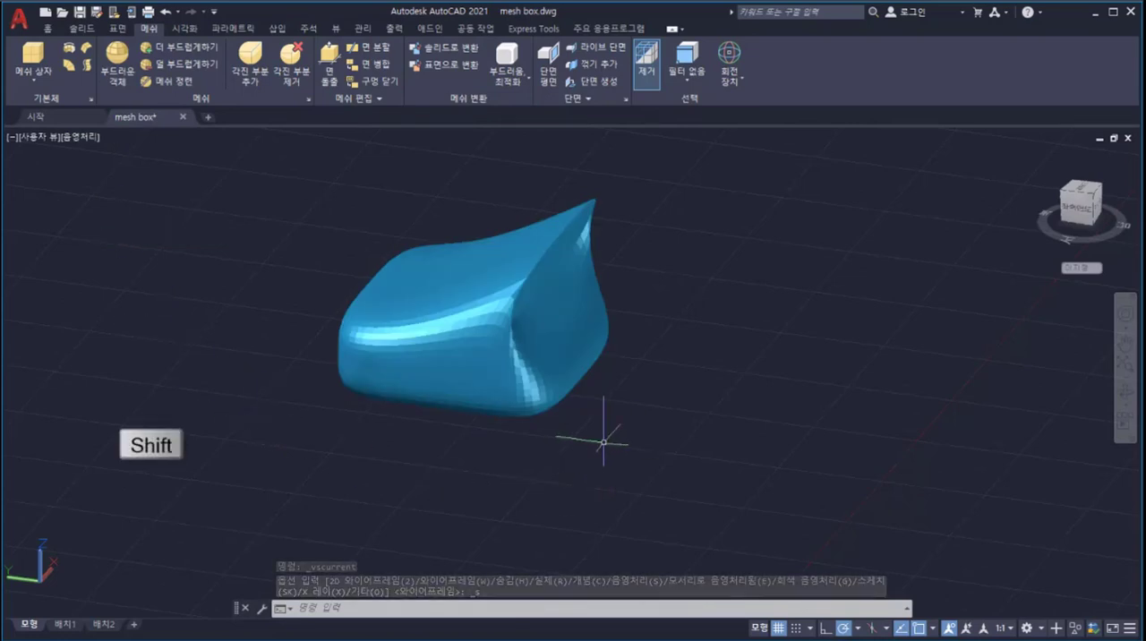
{"action": "middle_click_drag", "start_coordinate": [606, 437], "coordinate": [392, 433], "text": "shift"}
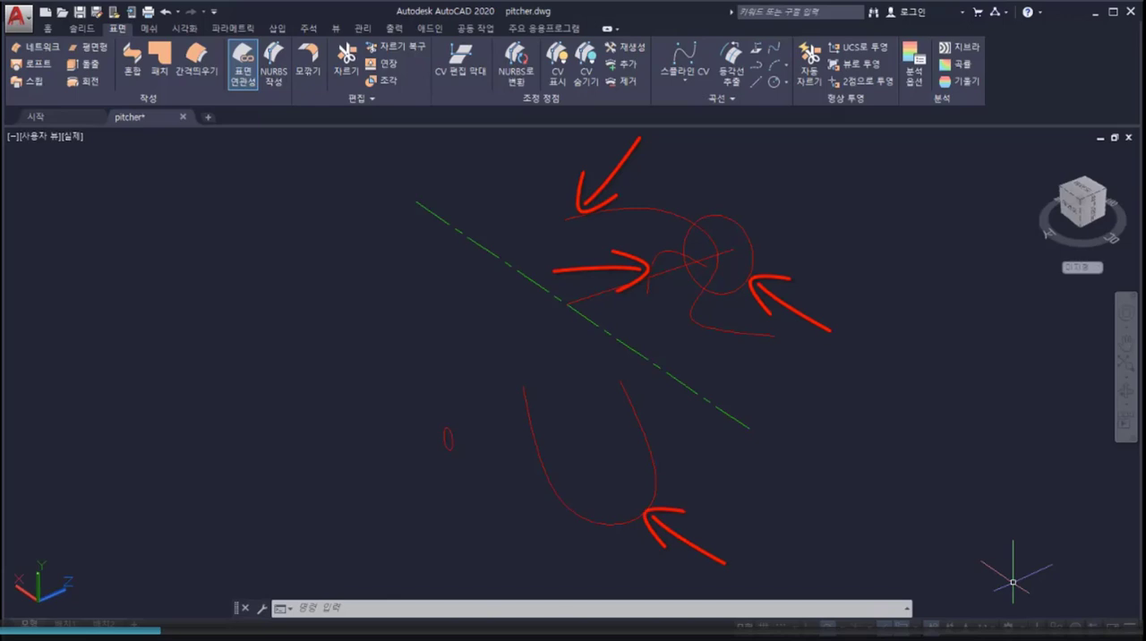
Step: In the pitcher drawing's 3D 모델링 workspace, revolve the S-shaped profile curve 360° around the green dashed centreline as a surface
{"action": "left_click", "coordinate": [1021, 628]}
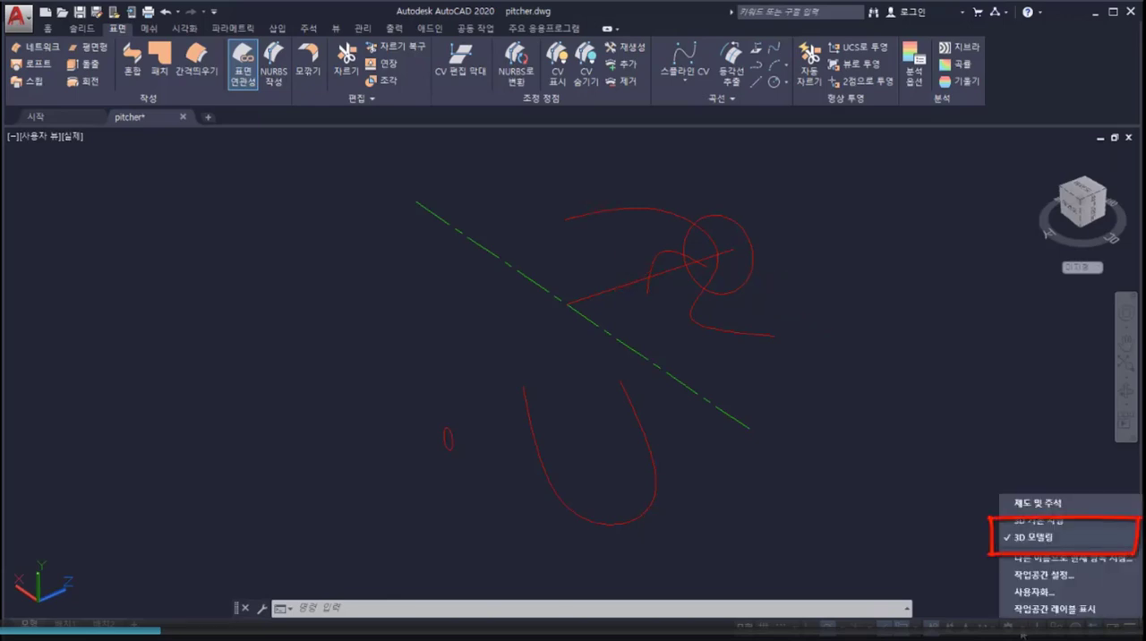
{"action": "left_click", "coordinate": [956, 546]}
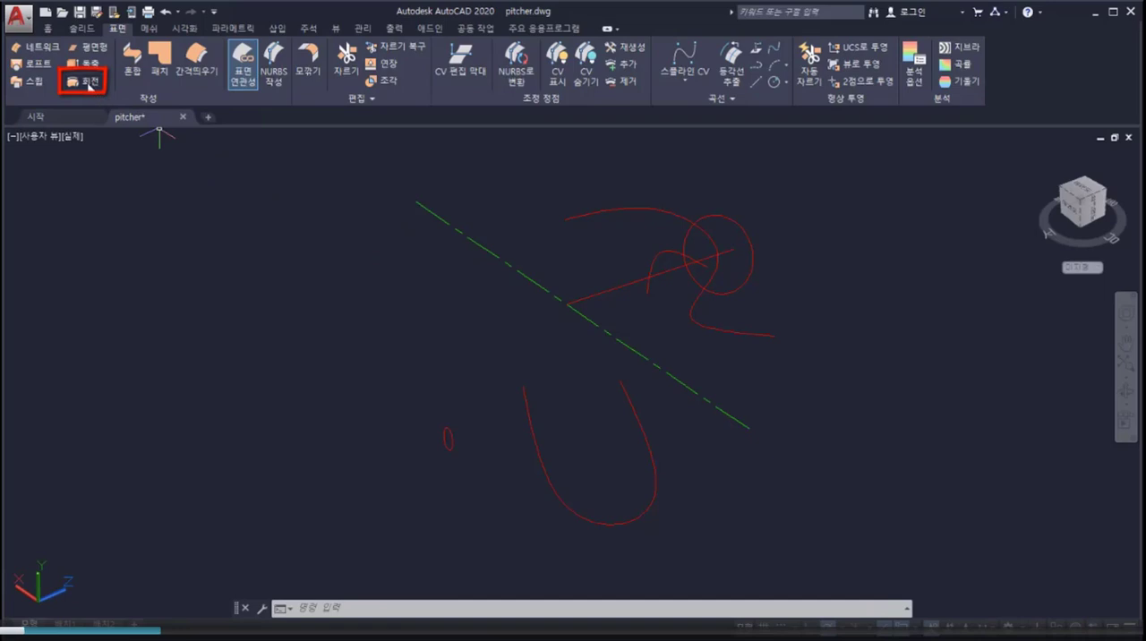
{"action": "left_click", "coordinate": [90, 85]}
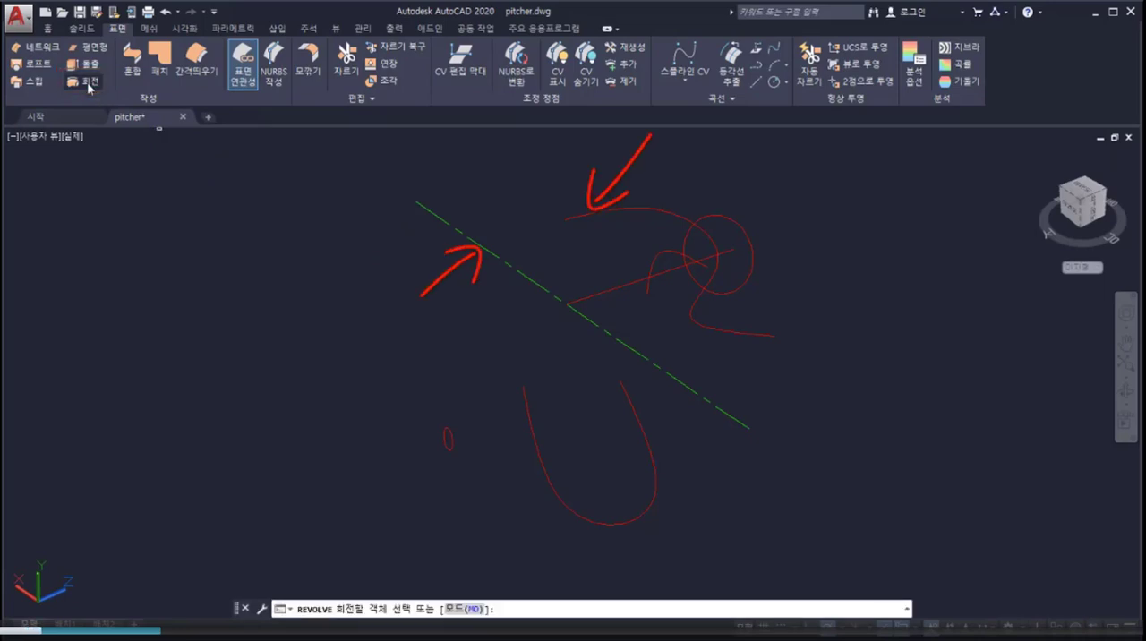
{"action": "left_click", "coordinate": [575, 215]}
{"action": "key", "text": "Return"}
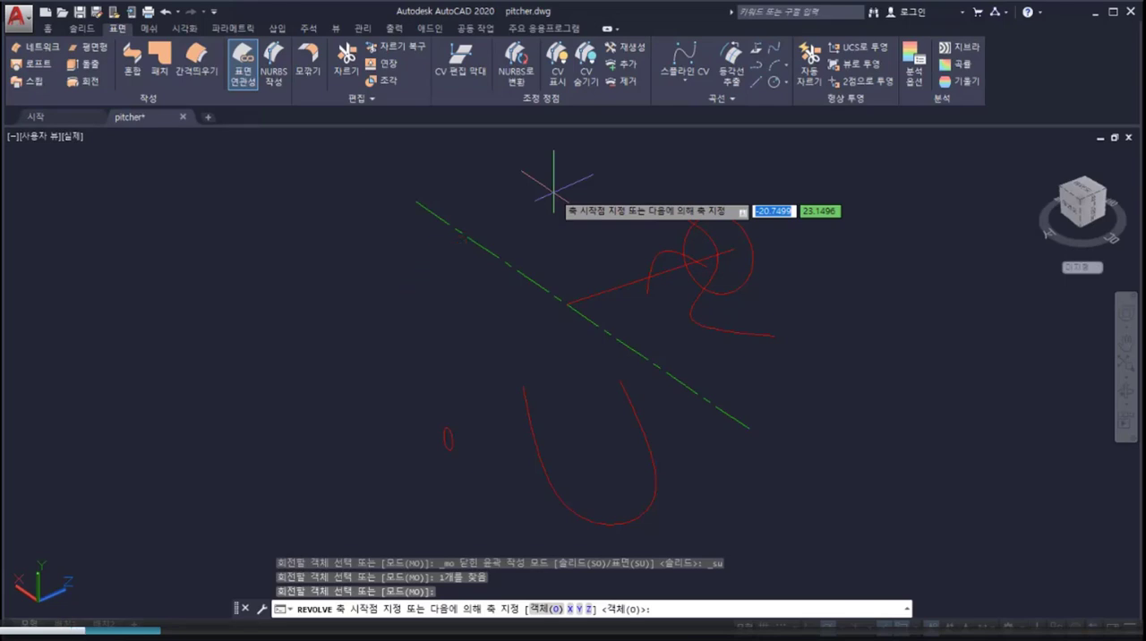
{"action": "key", "text": "Return"}
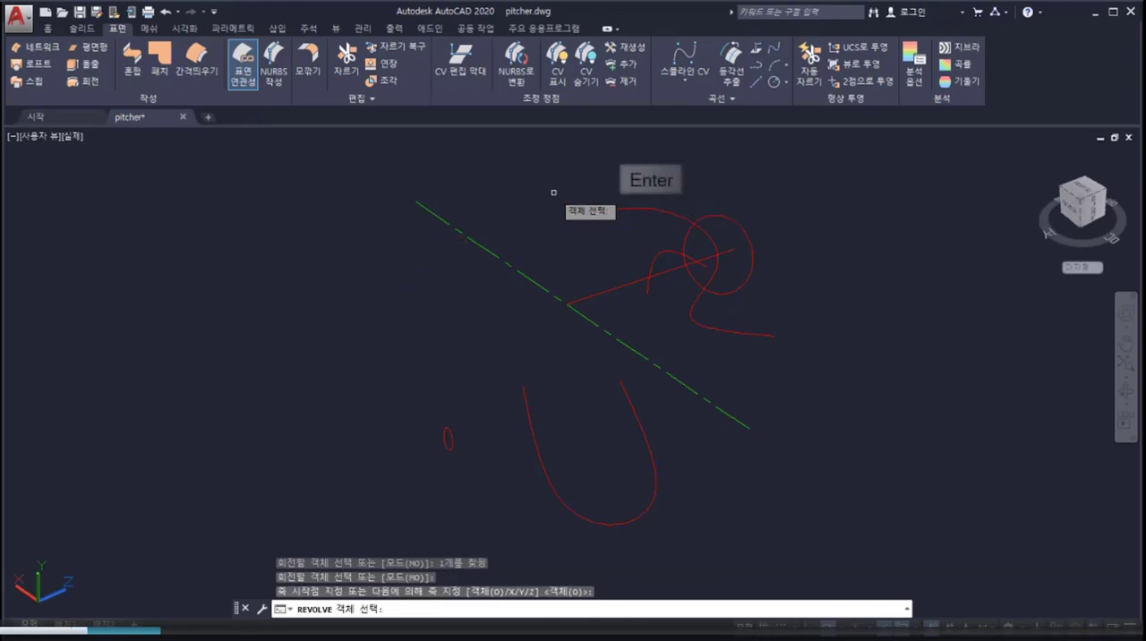
{"action": "left_click", "coordinate": [507, 264]}
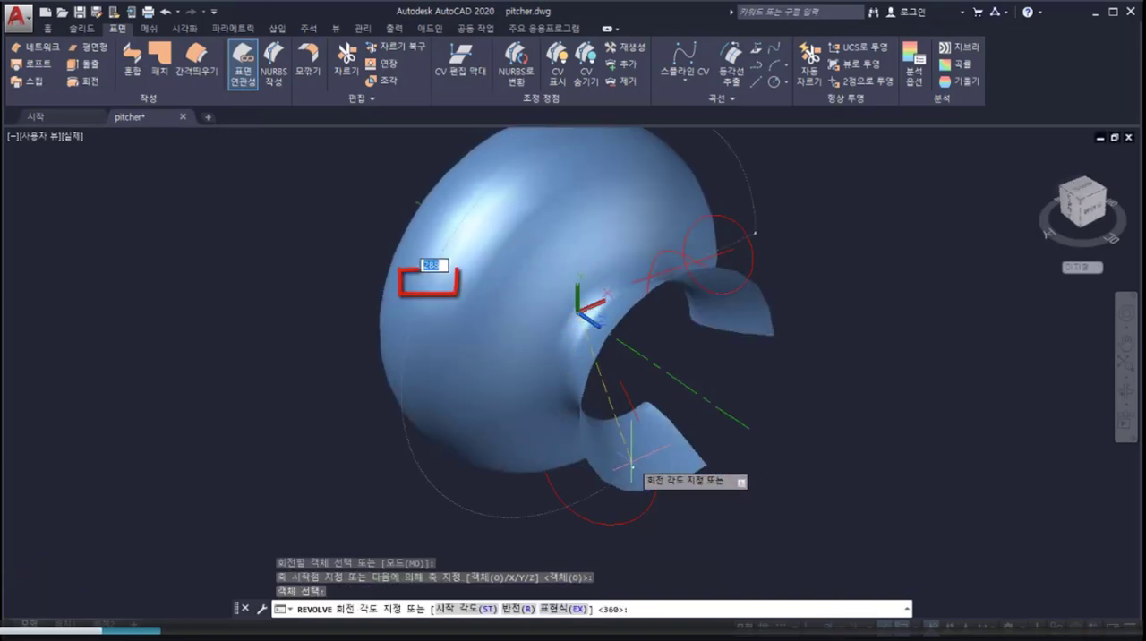
{"action": "type", "text": "360"}
{"action": "key", "text": "Return"}
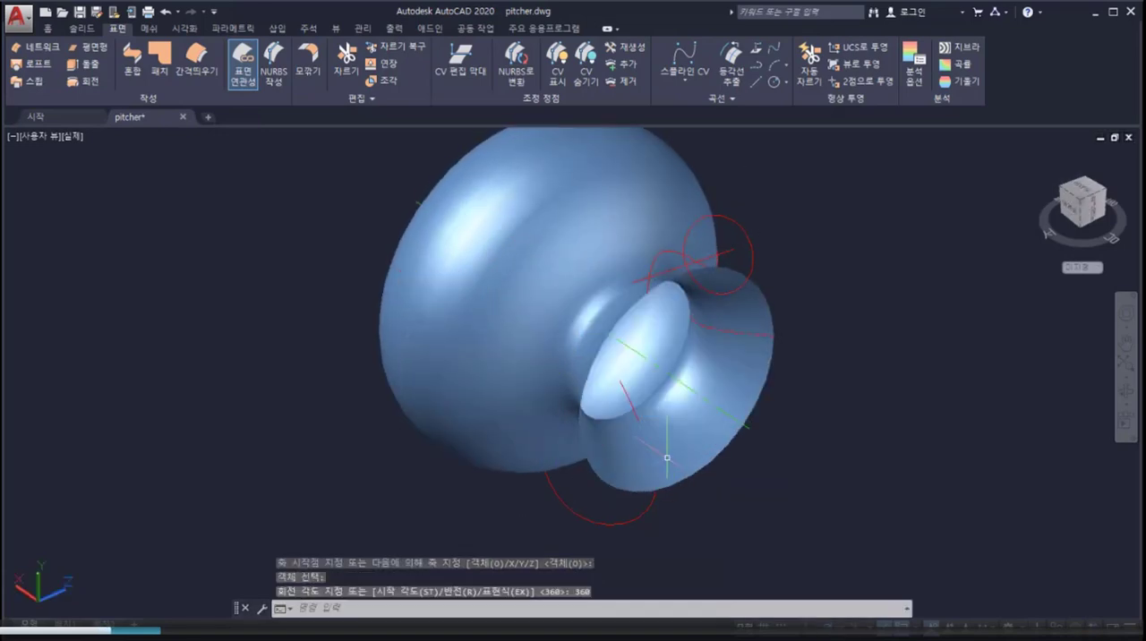
{"action": "middle_click_drag", "start_coordinate": [851, 420], "coordinate": [916, 391], "text": "shift"}
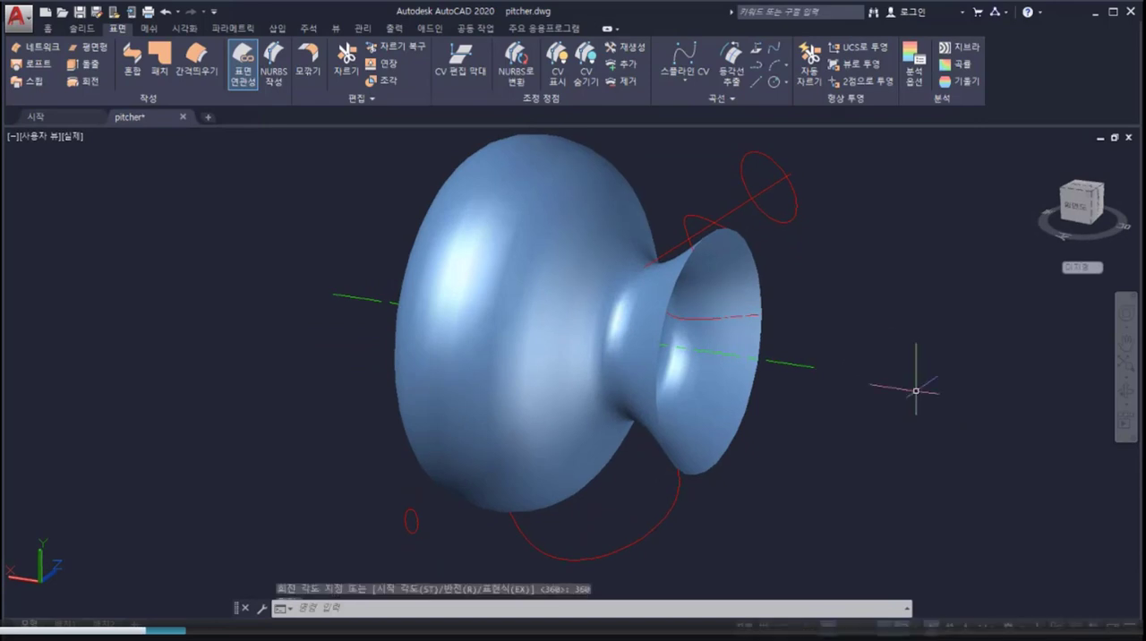
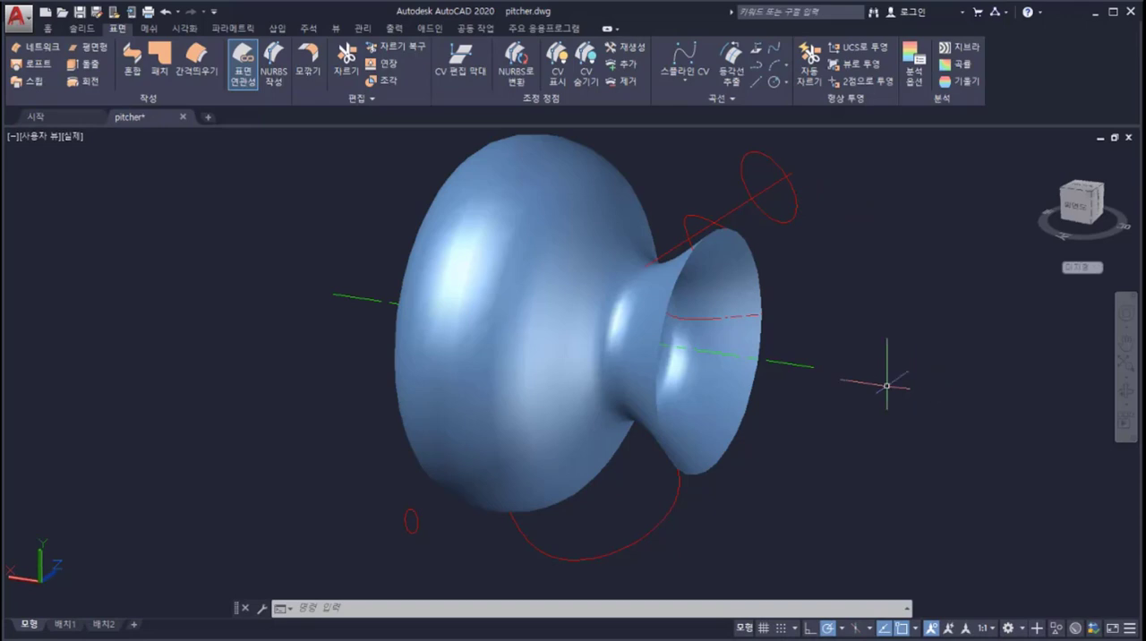
Step: Extrude the large red circle beside the pitcher's neck into a solid cylinder about 4.9 units long, reaching into the body
{"action": "left_click", "coordinate": [85, 31]}
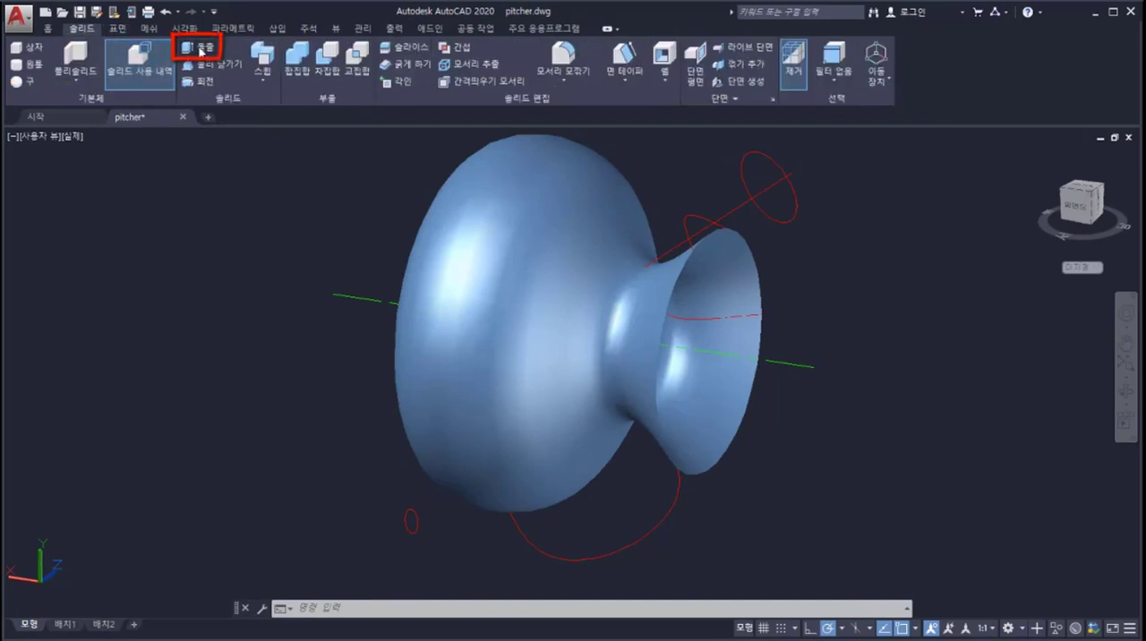
{"action": "left_click", "coordinate": [201, 51]}
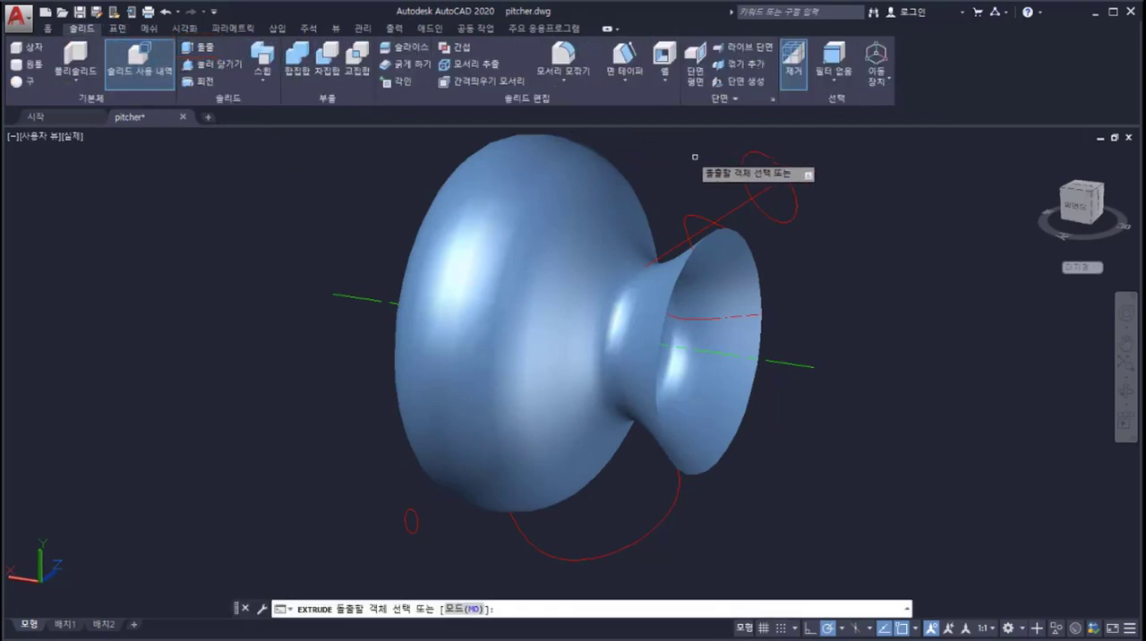
{"action": "left_click", "coordinate": [738, 172]}
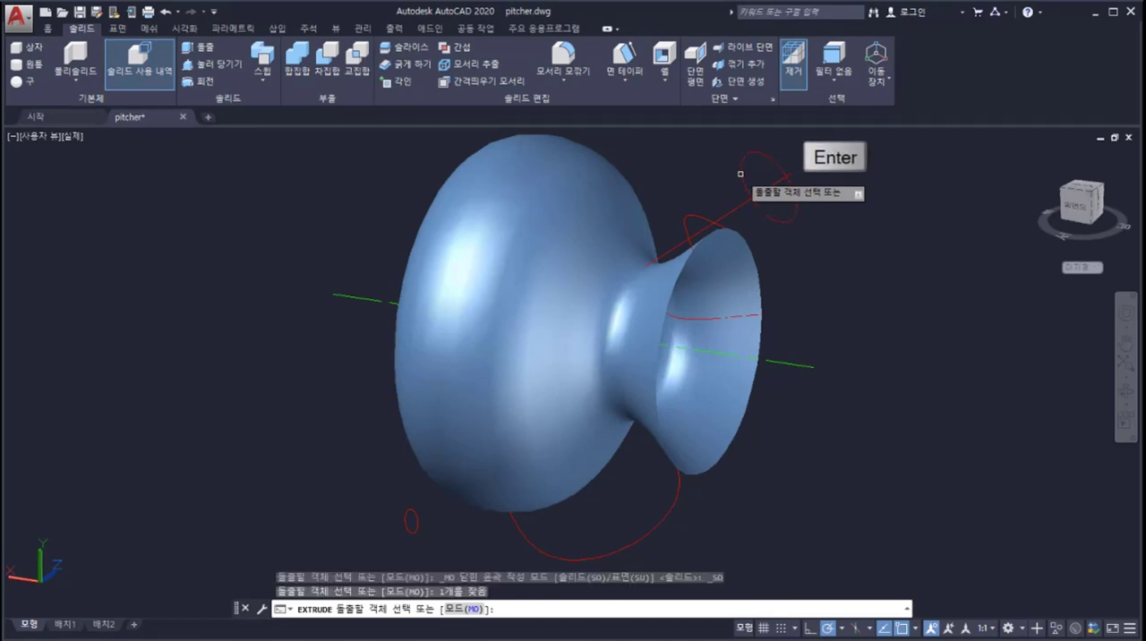
{"action": "key", "text": "Return"}
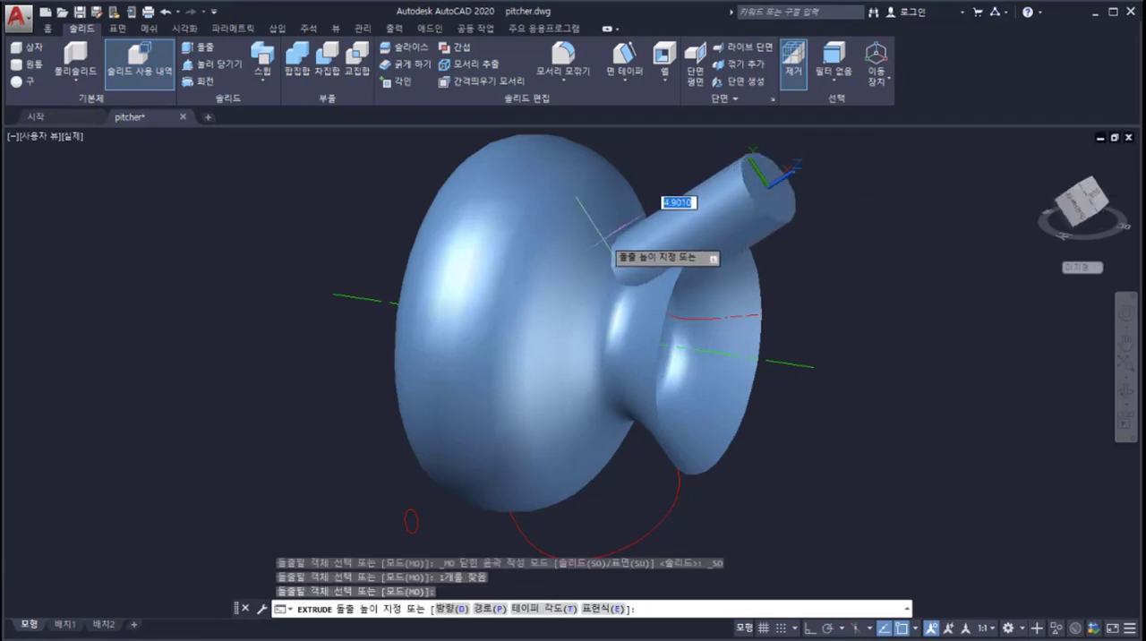
{"action": "left_click", "coordinate": [761, 175]}
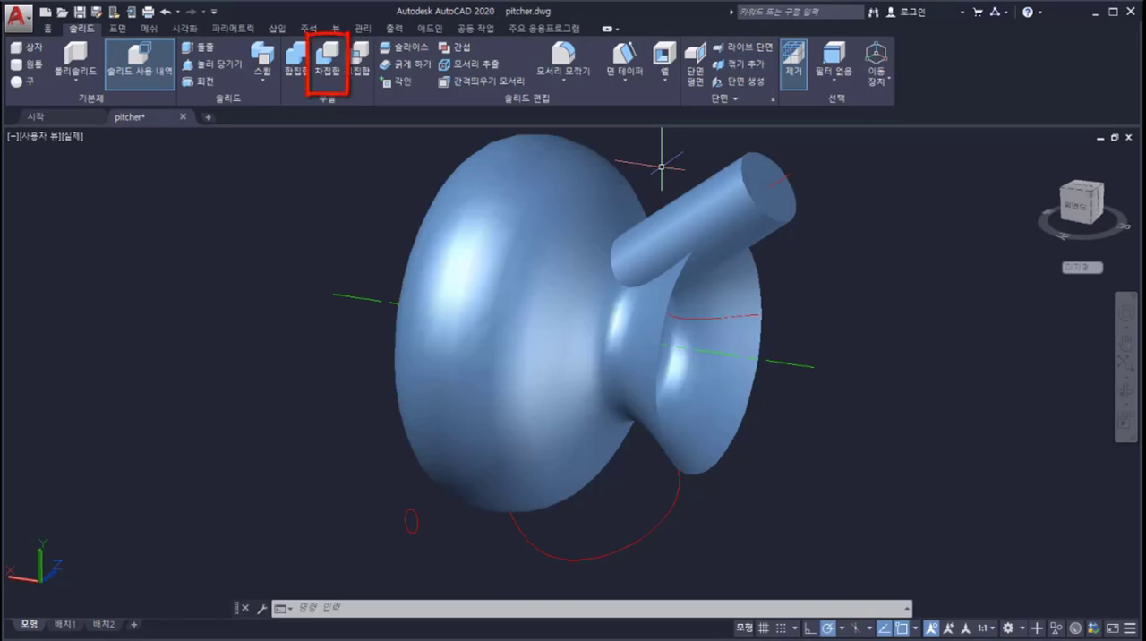
Step: Subtract the solid cylinder from the revolved pitcher surface, choosing to continue with the solid-from-surface subtraction
{"action": "left_click", "coordinate": [329, 63]}
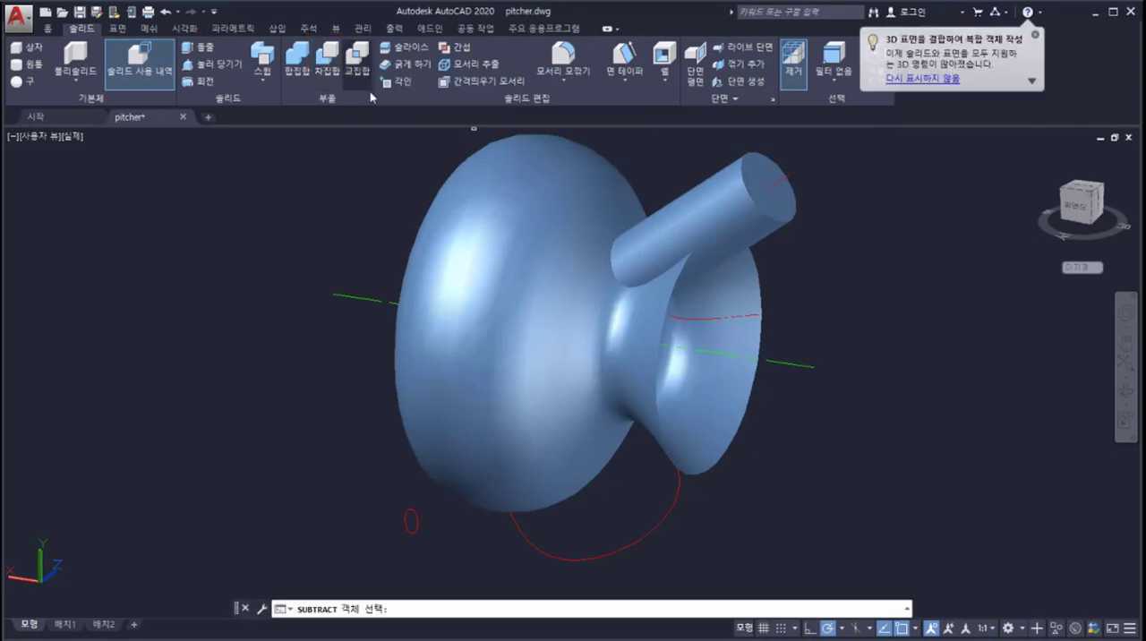
{"action": "left_click", "coordinate": [503, 185]}
{"action": "key", "text": "Return"}
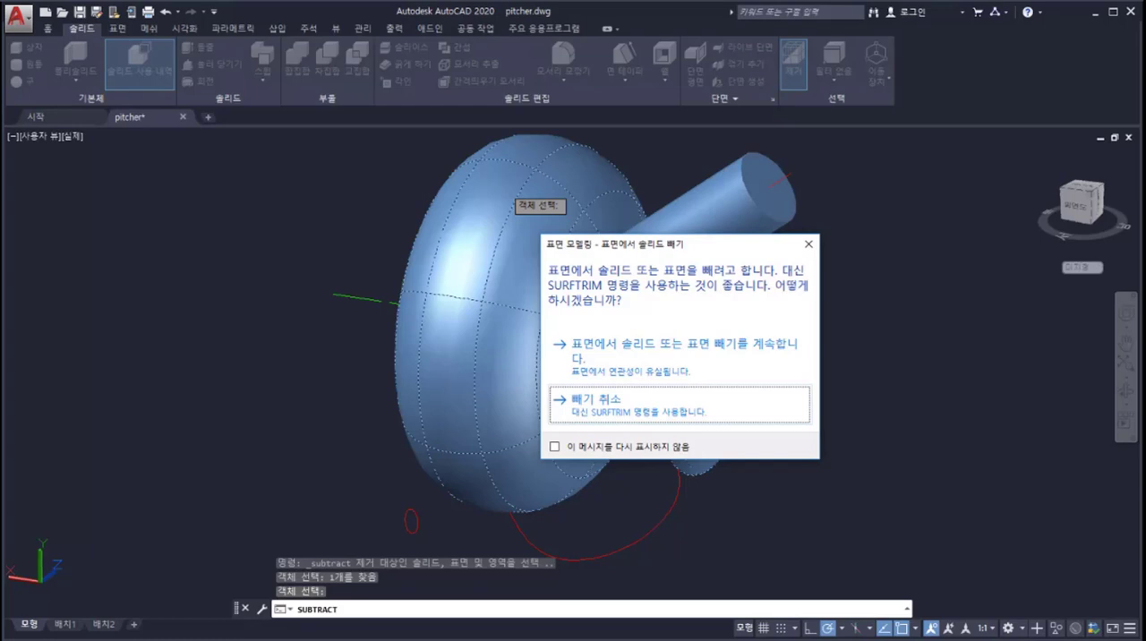
{"action": "left_click", "coordinate": [605, 355]}
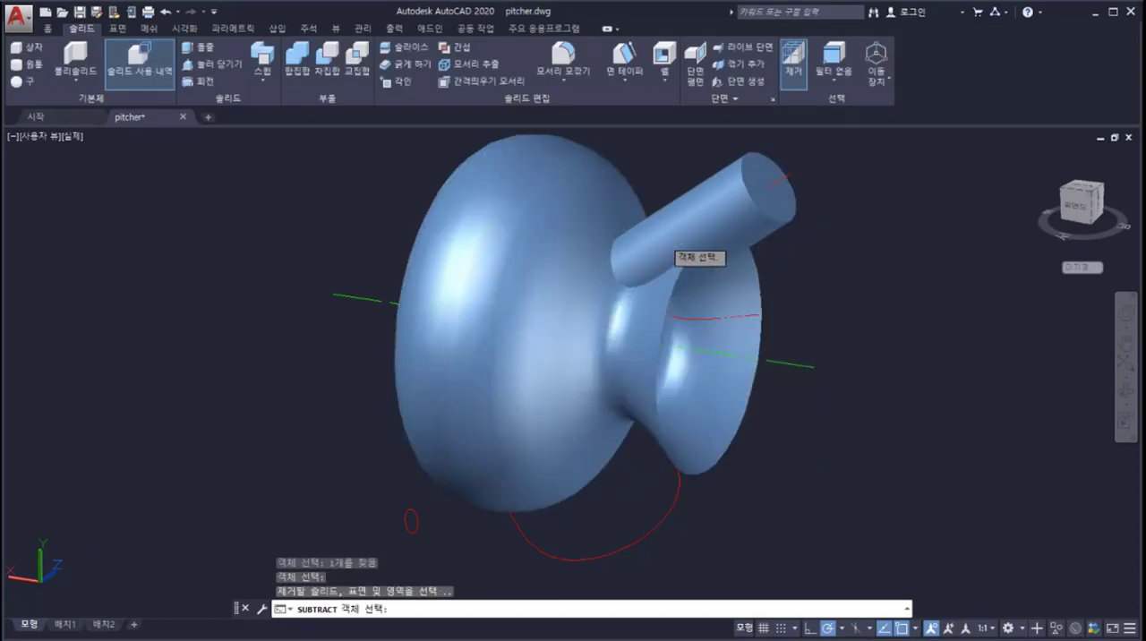
{"action": "left_click", "coordinate": [663, 239]}
{"action": "key", "text": "Return"}
{"action": "key", "text": "Return"}
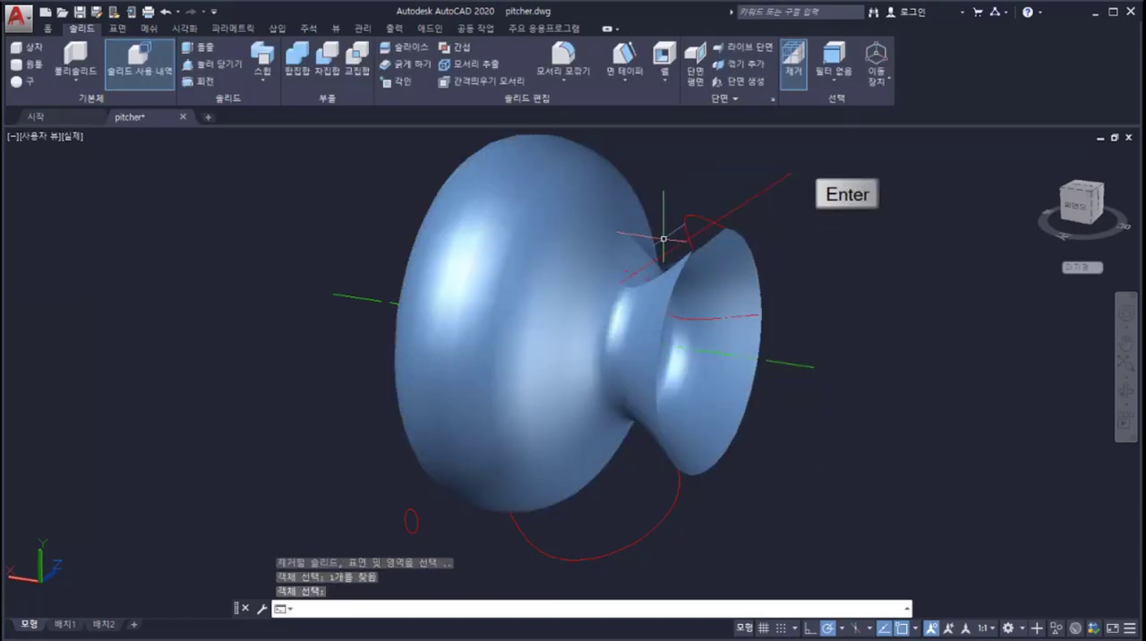
Step: Loft a spout surface from the cut opening's edge to the red spout arc, using cross sections only (횡단만)
{"action": "middle_click_drag", "start_coordinate": [709, 182], "coordinate": [644, 261], "text": "shift"}
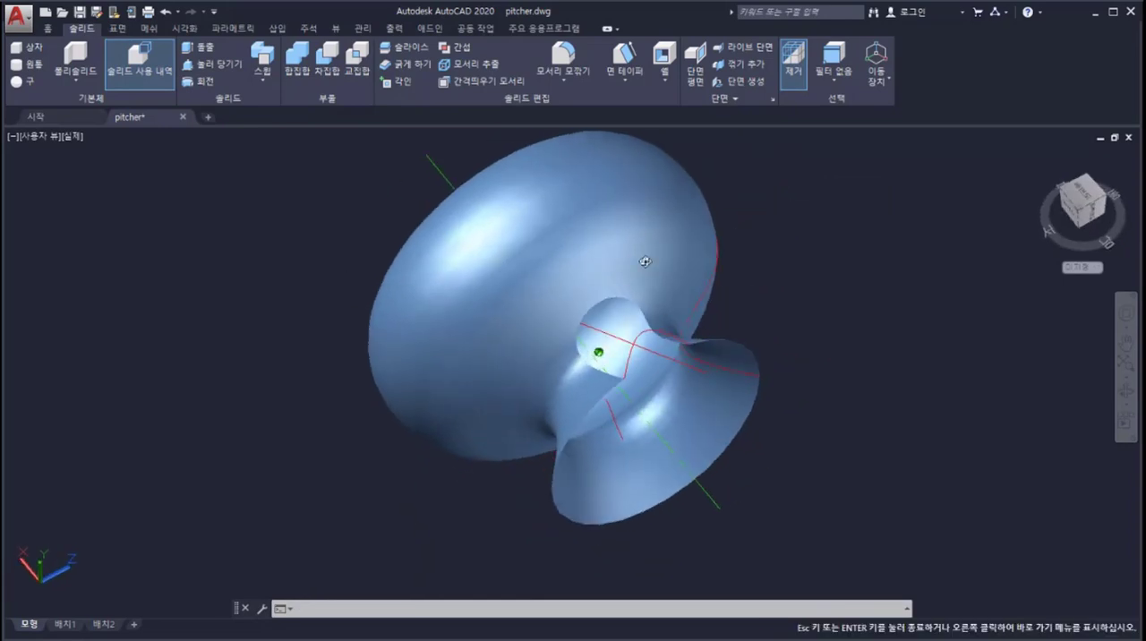
{"action": "scroll", "coordinate": [641, 252], "scroll_direction": "up", "scroll_amount": 1}
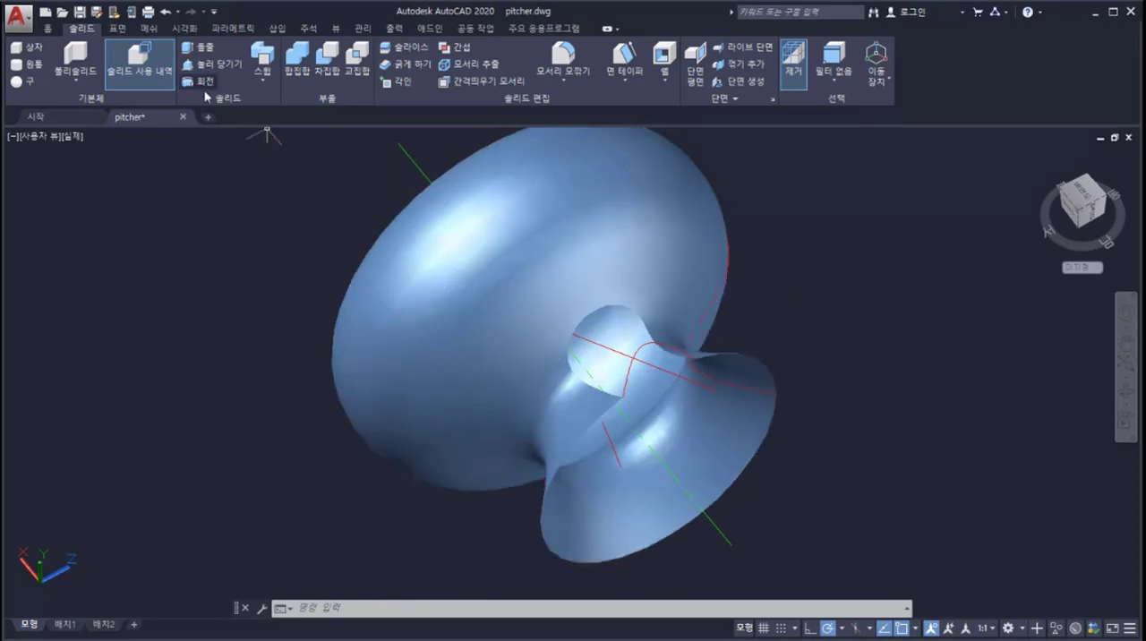
{"action": "left_click", "coordinate": [118, 30]}
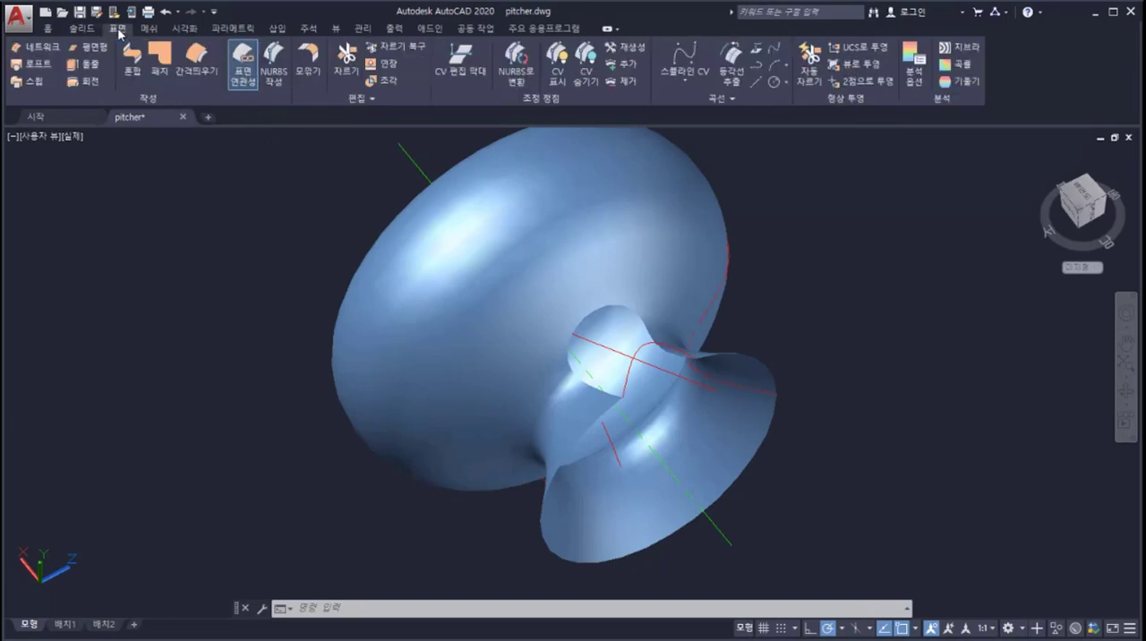
{"action": "left_click", "coordinate": [42, 68]}
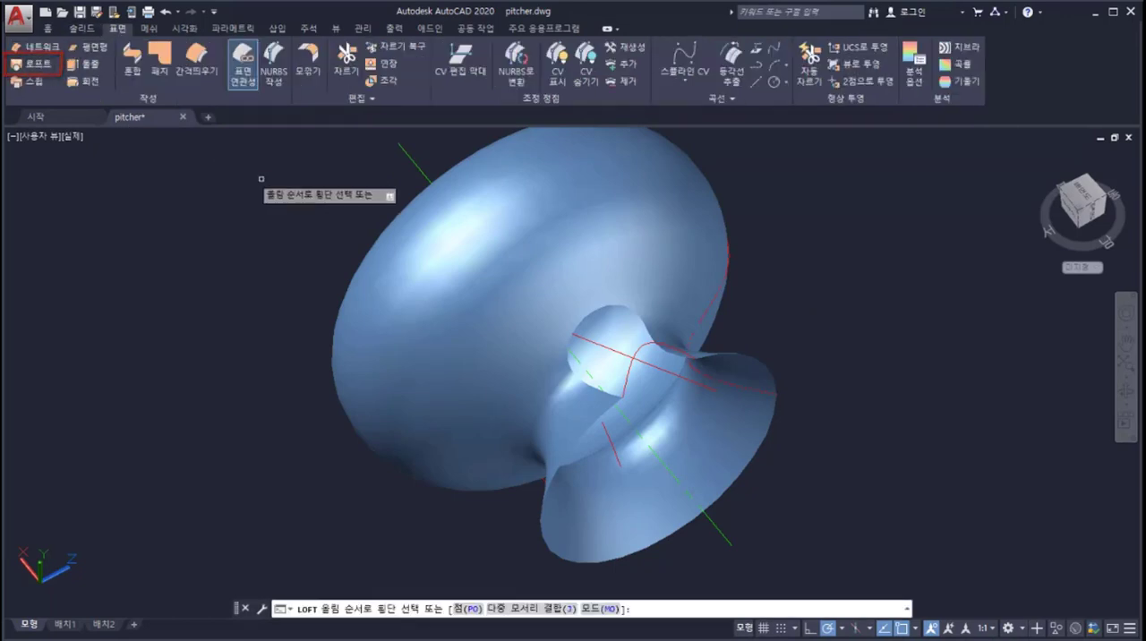
{"action": "left_click", "coordinate": [588, 314], "text": "ctrl"}
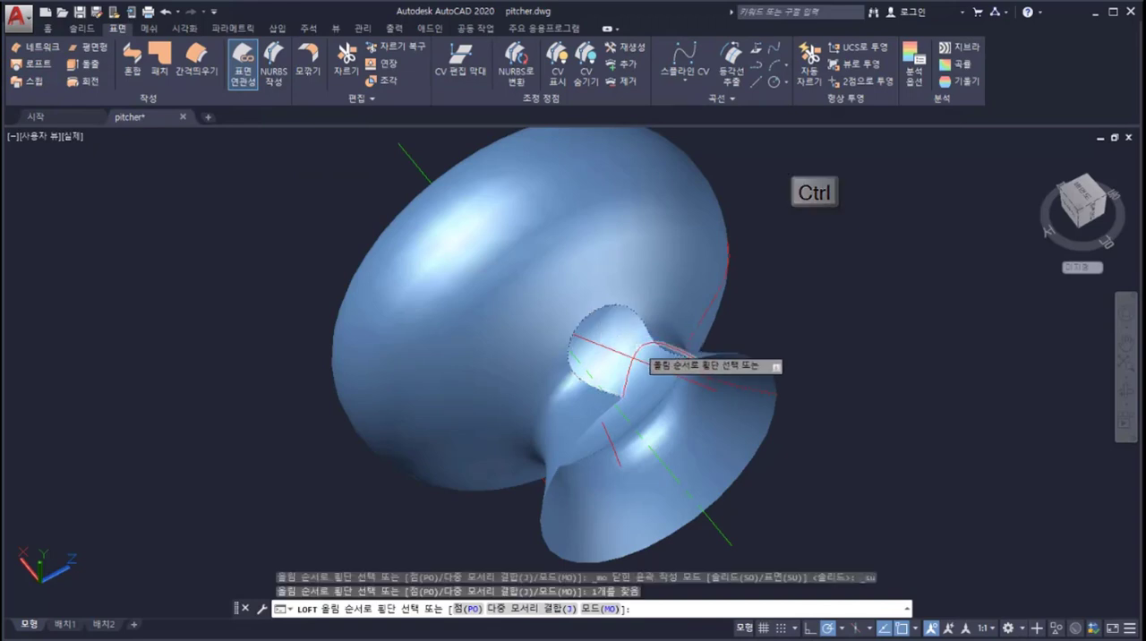
{"action": "left_click", "coordinate": [637, 347]}
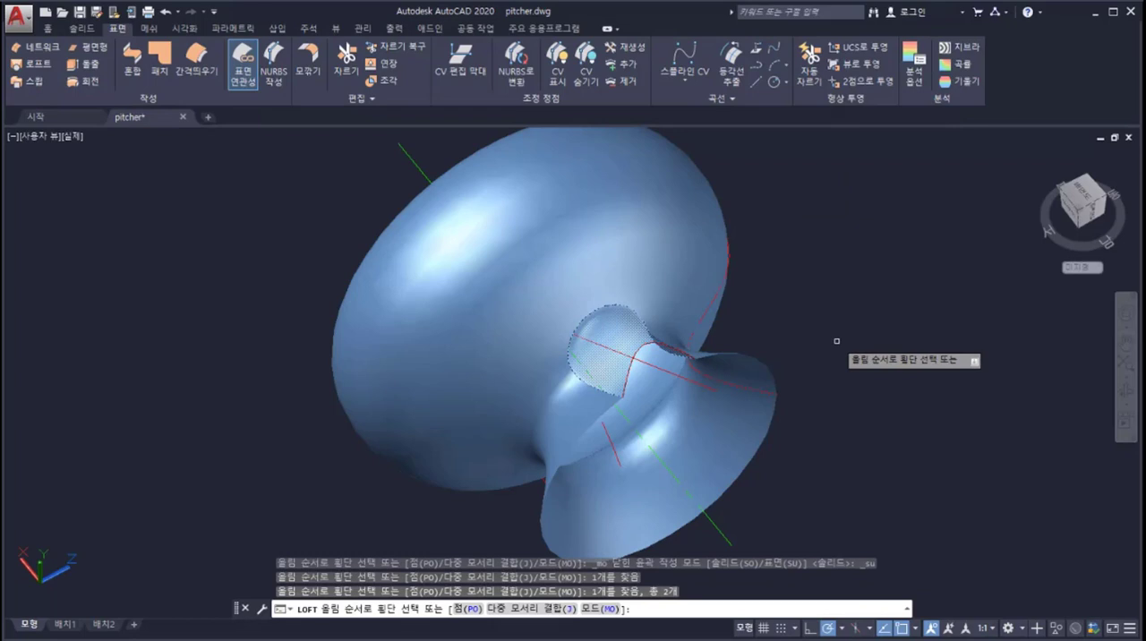
{"action": "key", "text": "Return"}
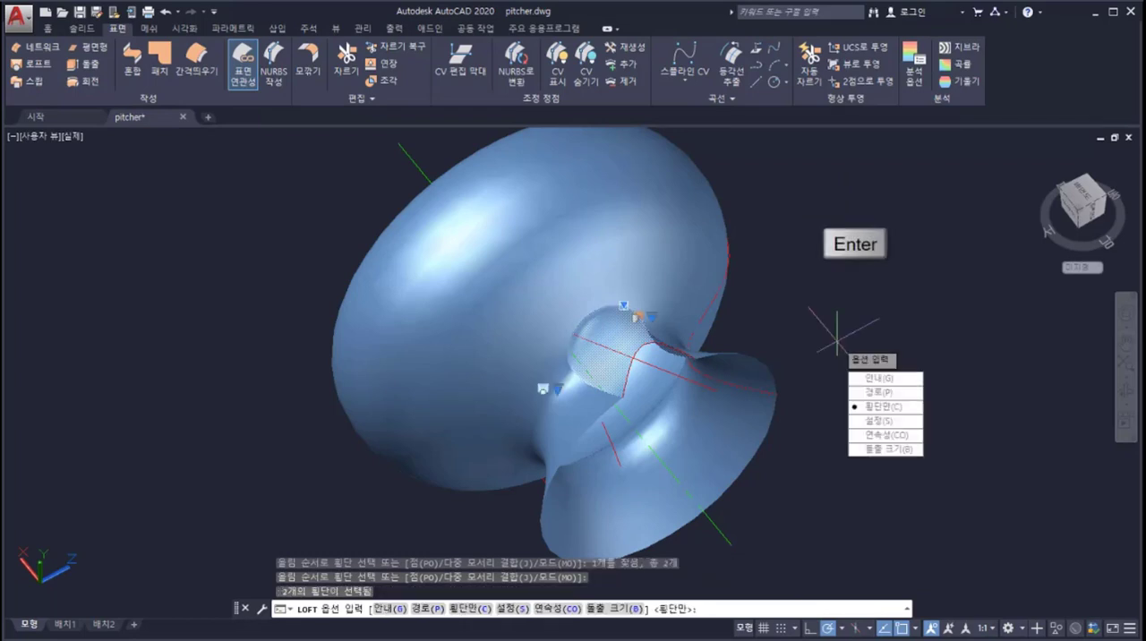
{"action": "key", "text": "Return"}
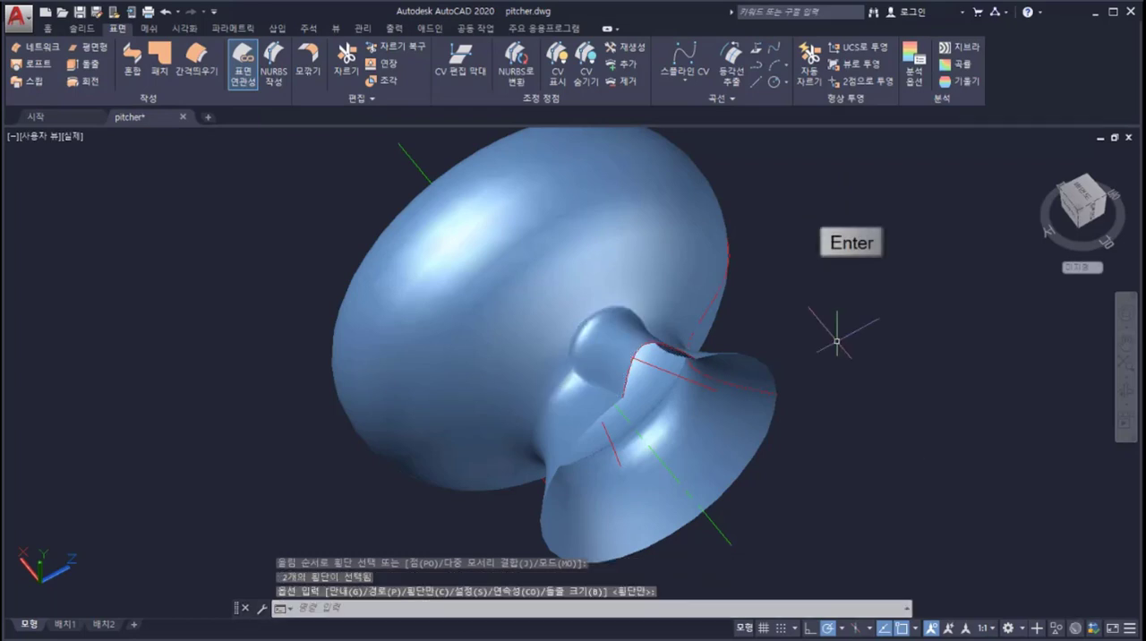
Step: Sweep the small red circle along the curved handle path as a surface to form the pitcher's handle
{"action": "middle_click_drag", "start_coordinate": [836, 343], "coordinate": [810, 499], "text": "shift"}
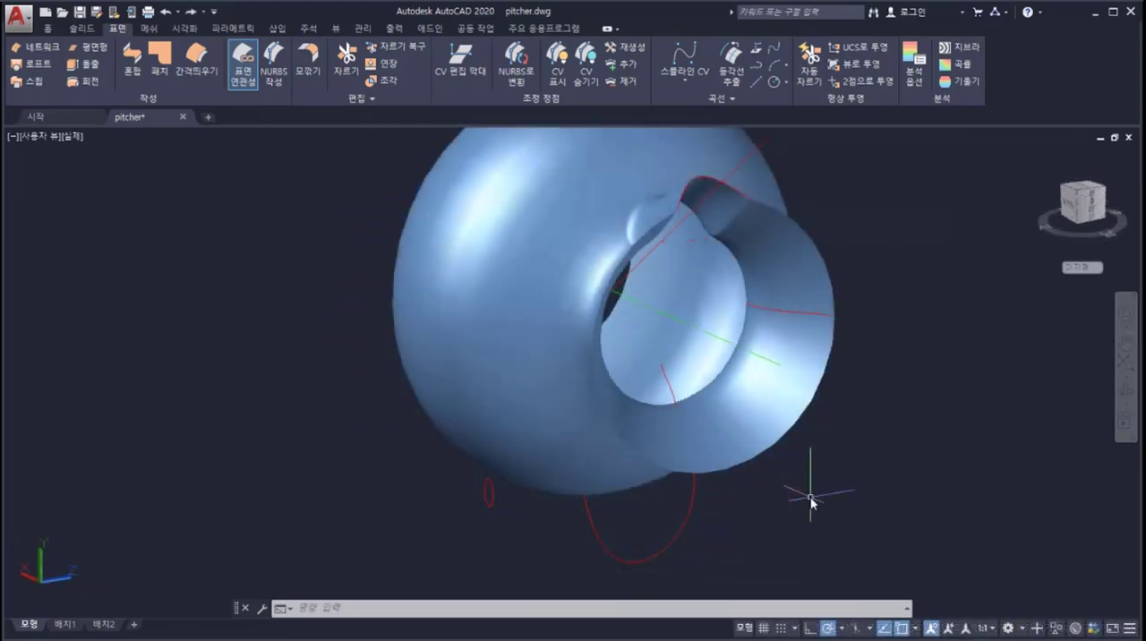
{"action": "left_click", "coordinate": [38, 85]}
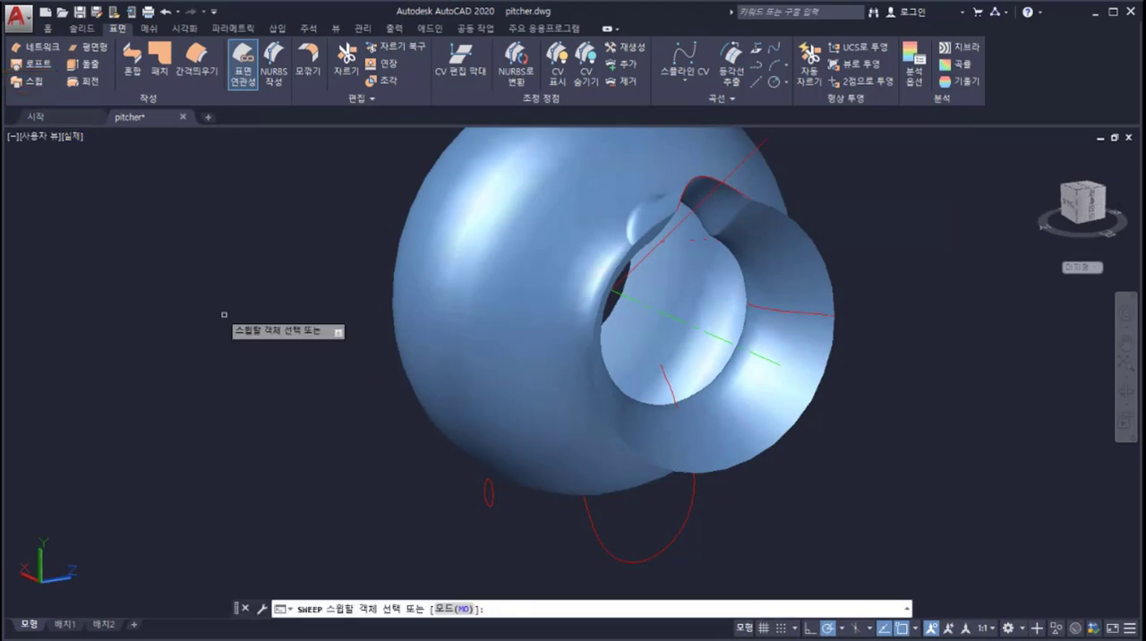
{"action": "left_click", "coordinate": [483, 489]}
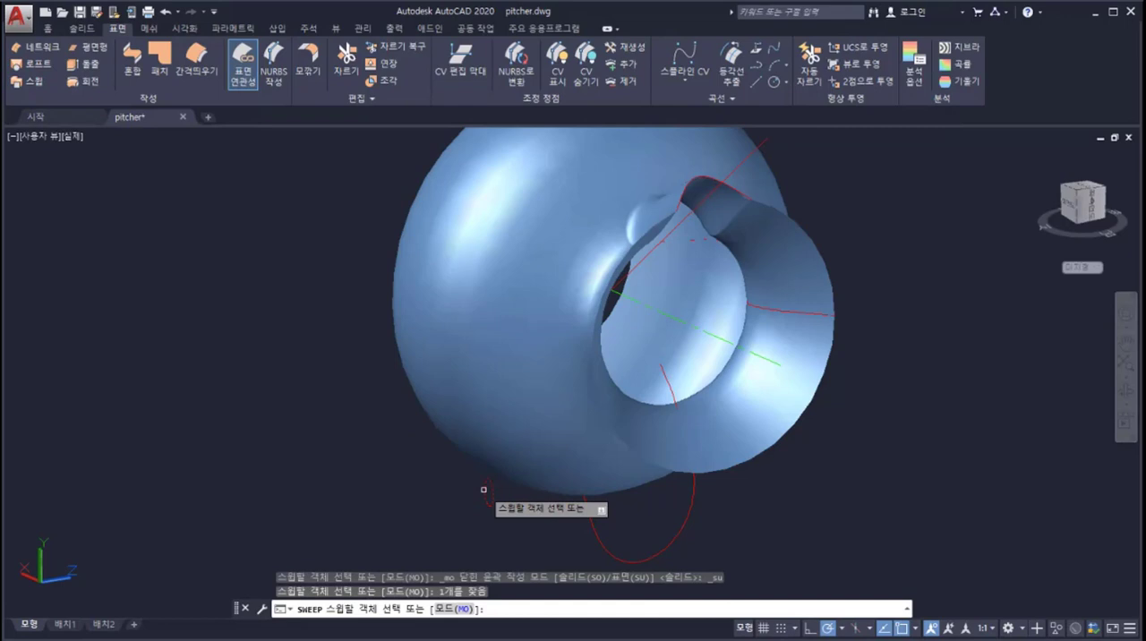
{"action": "key", "text": "Return"}
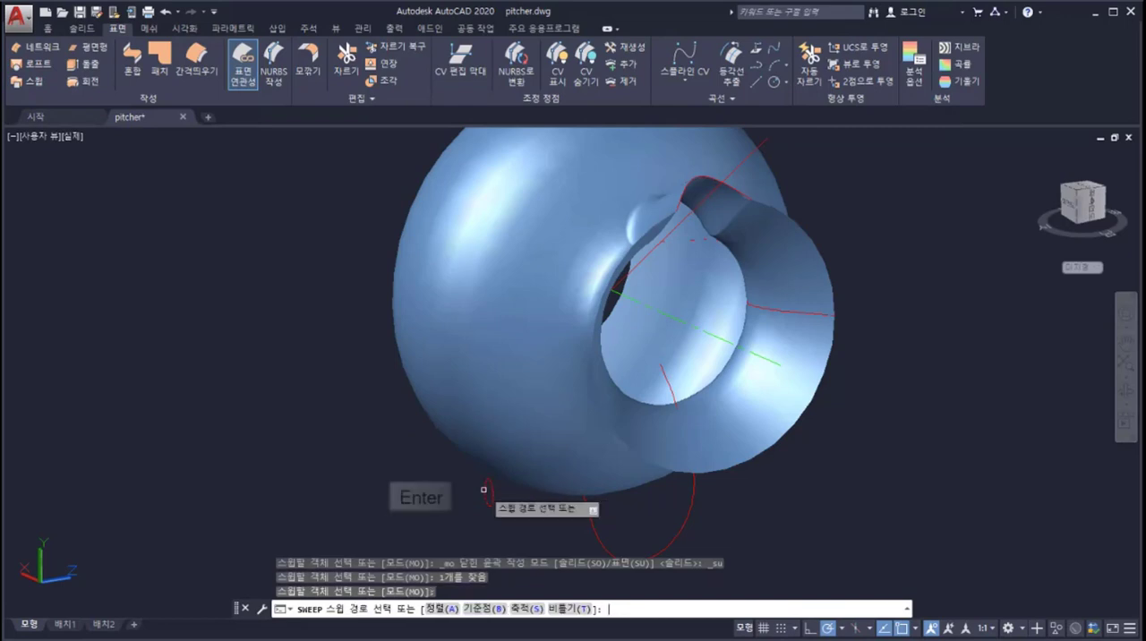
{"action": "left_click", "coordinate": [590, 527]}
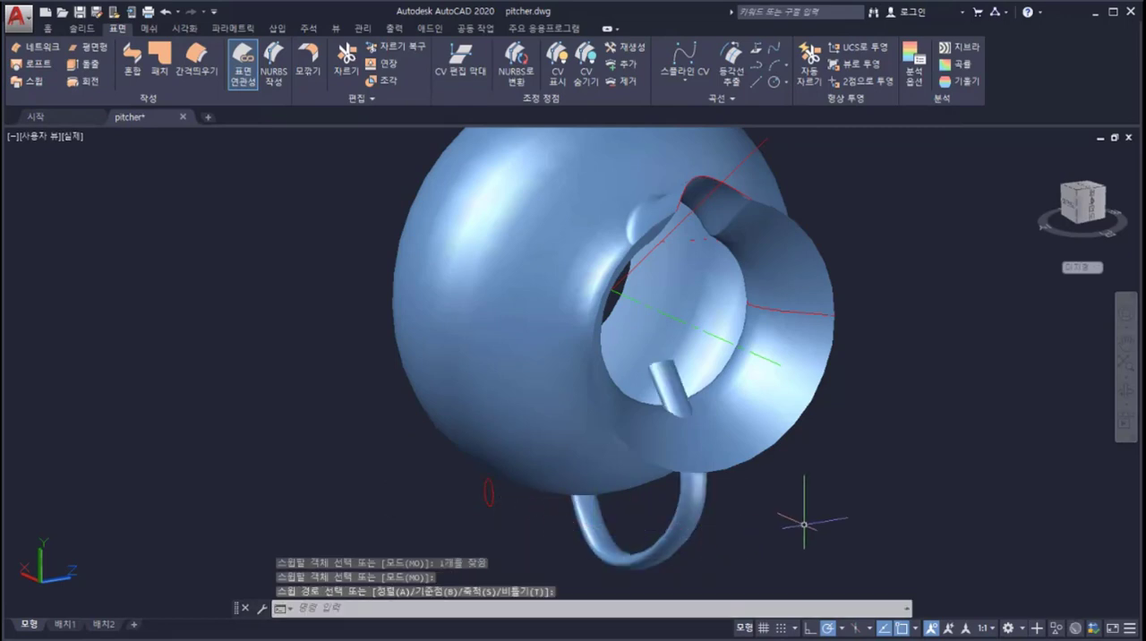
Step: Trim off the handle ends protruding inside the pitcher, using the body surface as the cutting surface
{"action": "middle_click_drag", "start_coordinate": [804, 524], "coordinate": [847, 522], "text": "shift"}
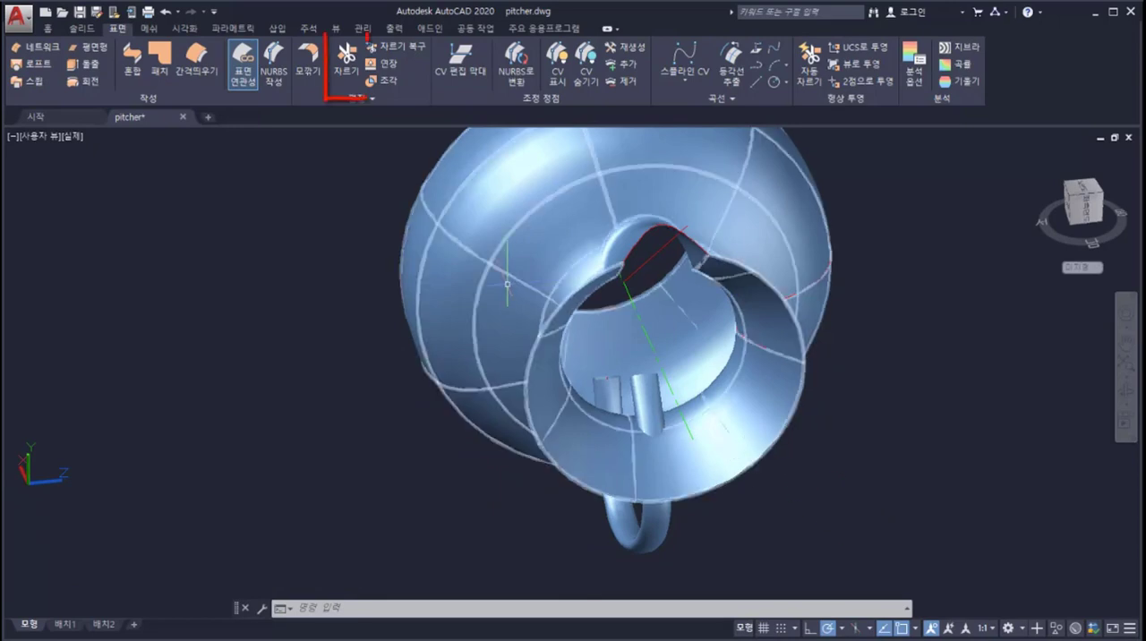
{"action": "left_click", "coordinate": [347, 62]}
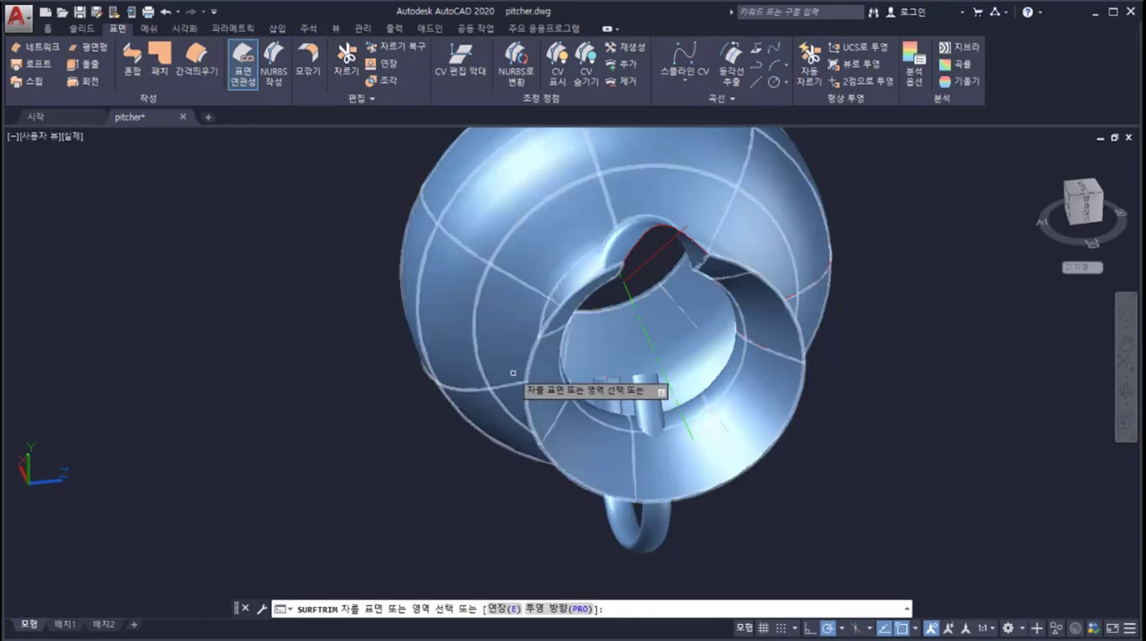
{"action": "left_click", "coordinate": [614, 520]}
{"action": "key", "text": "Return"}
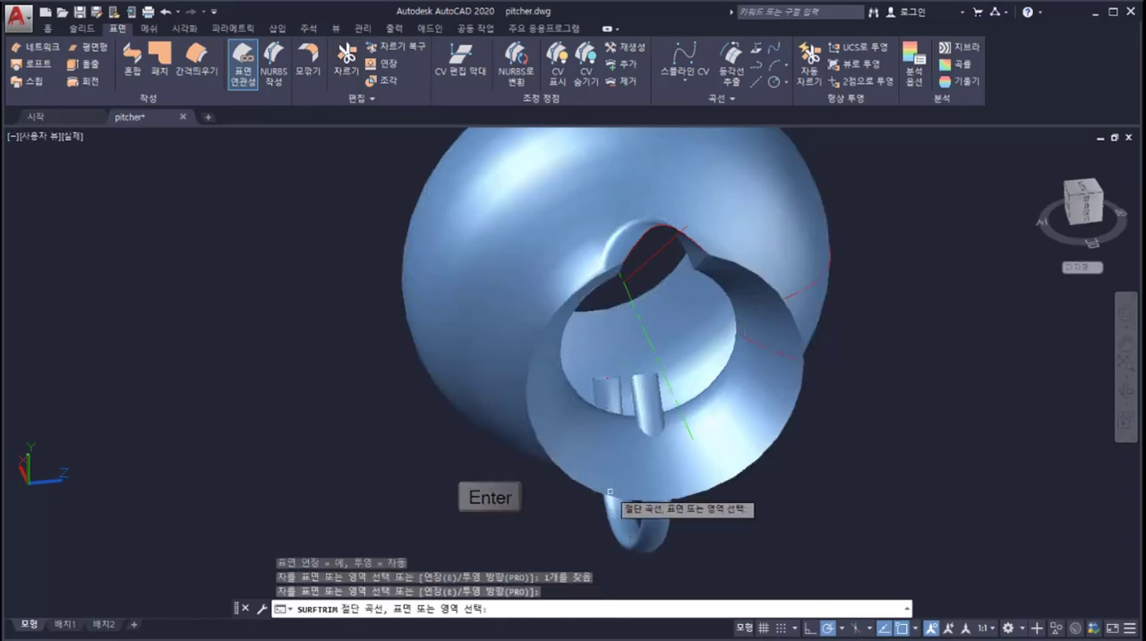
{"action": "left_click", "coordinate": [602, 461]}
{"action": "key", "text": "Return"}
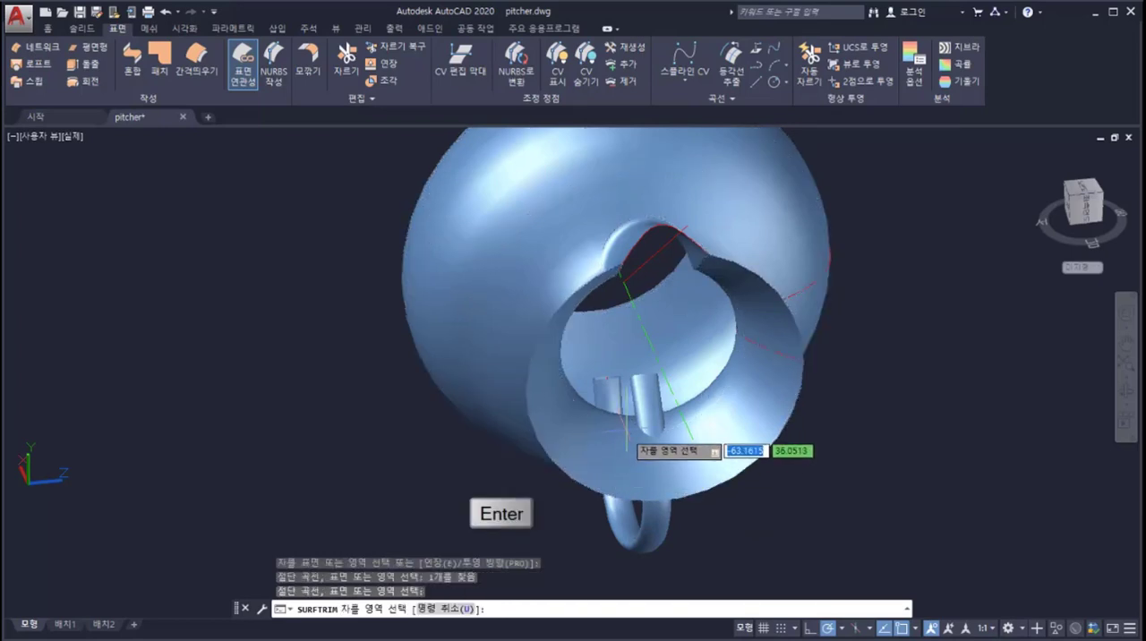
{"action": "left_click", "coordinate": [646, 405]}
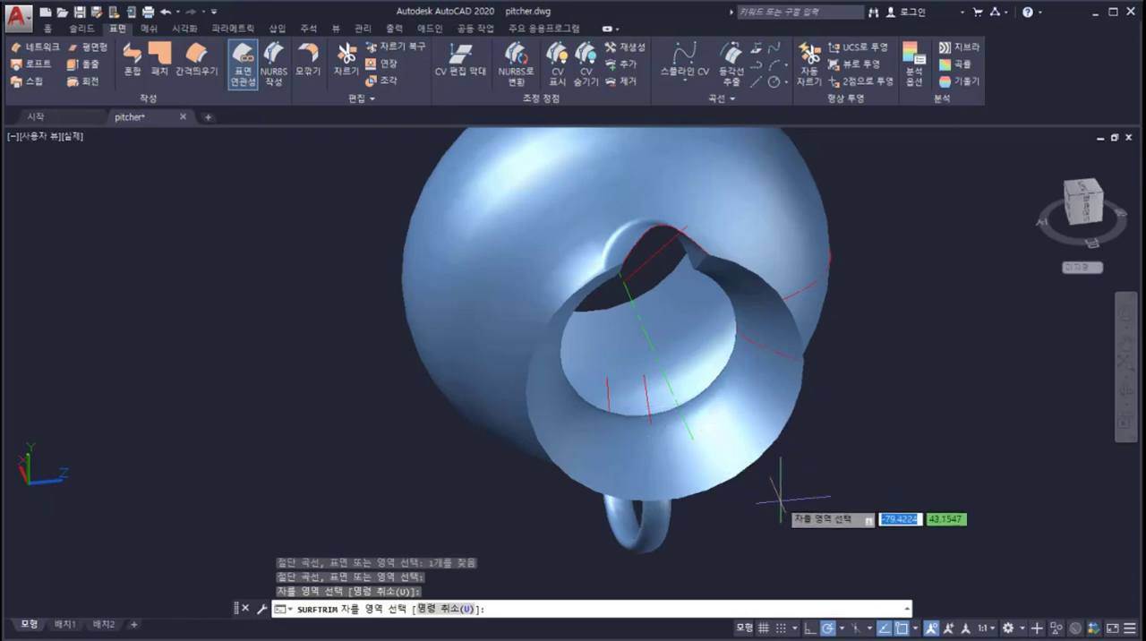
{"action": "key", "text": "Escape"}
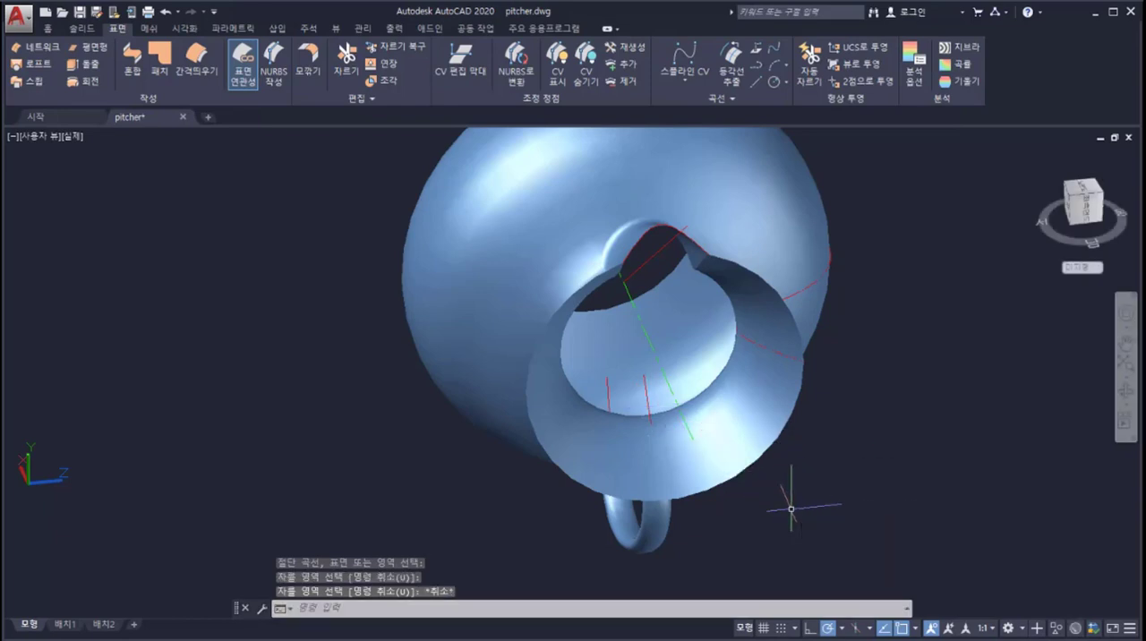
Step: Close the open circular base of the pitcher with a patch surface on its edge, keeping the default continuity
{"action": "middle_click_drag", "start_coordinate": [743, 468], "coordinate": [975, 402], "text": "shift"}
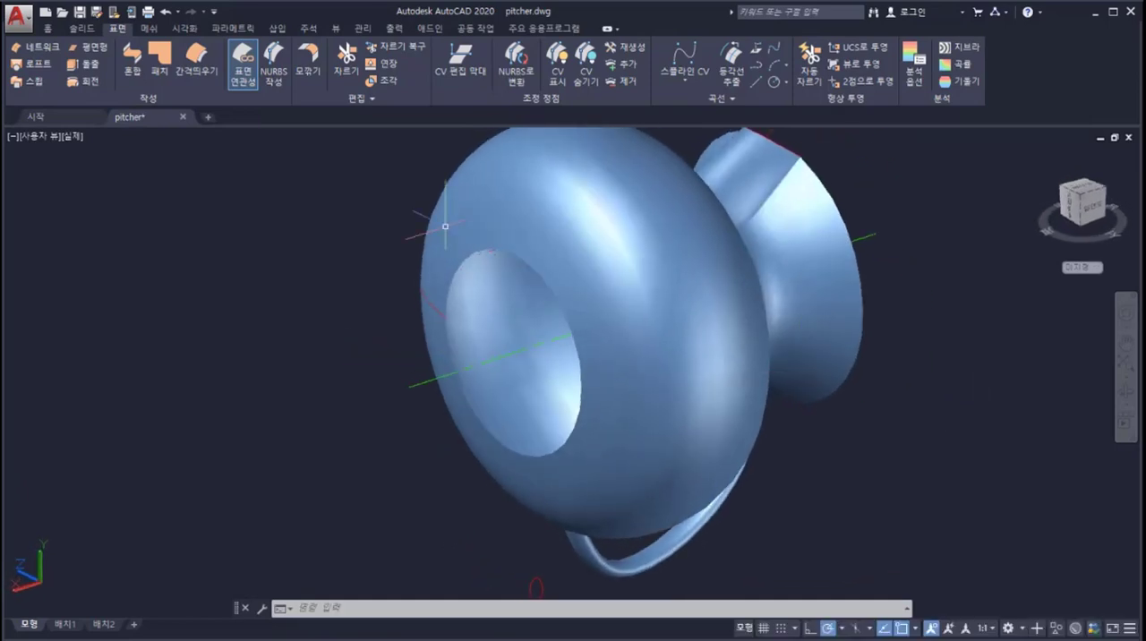
{"action": "left_click", "coordinate": [161, 59]}
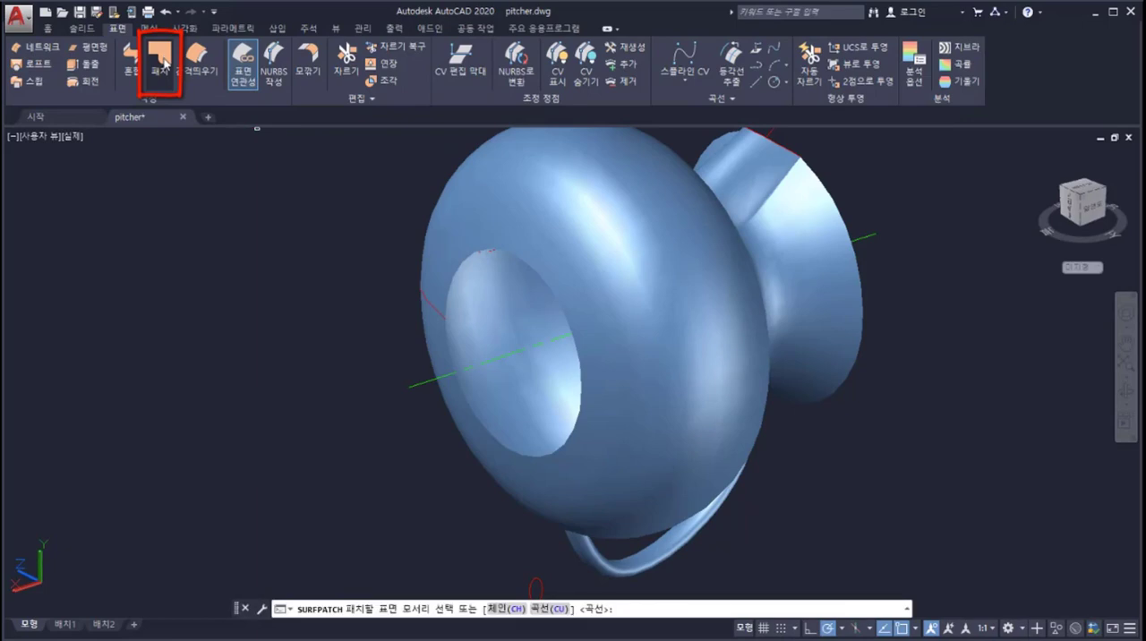
{"action": "left_click", "coordinate": [461, 266]}
{"action": "key", "text": "Return"}
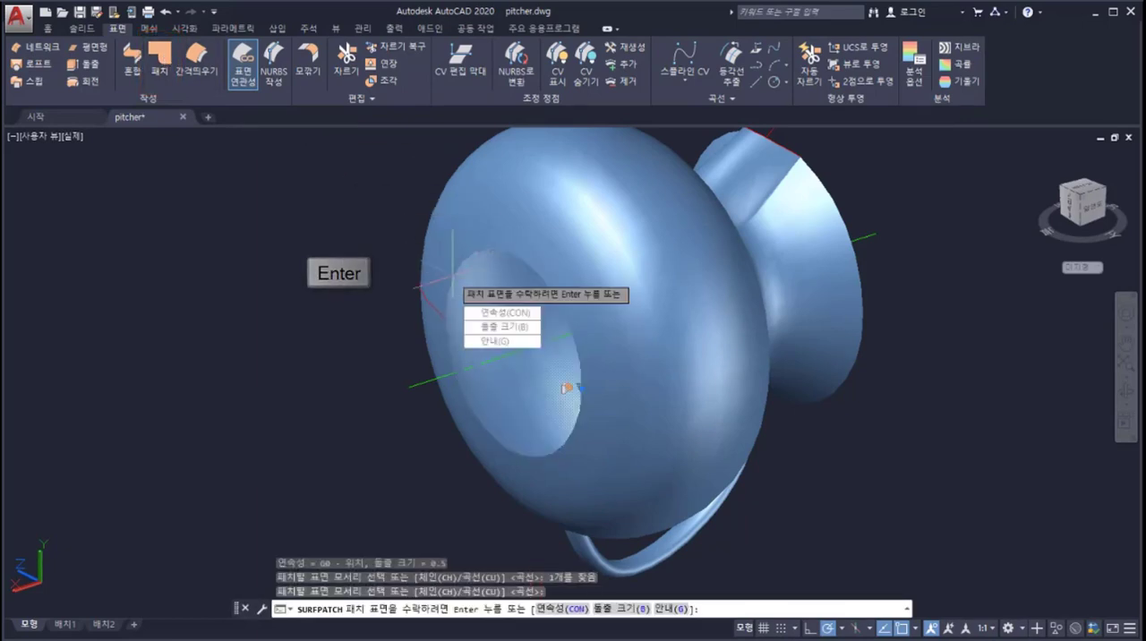
{"action": "key", "text": "Return"}
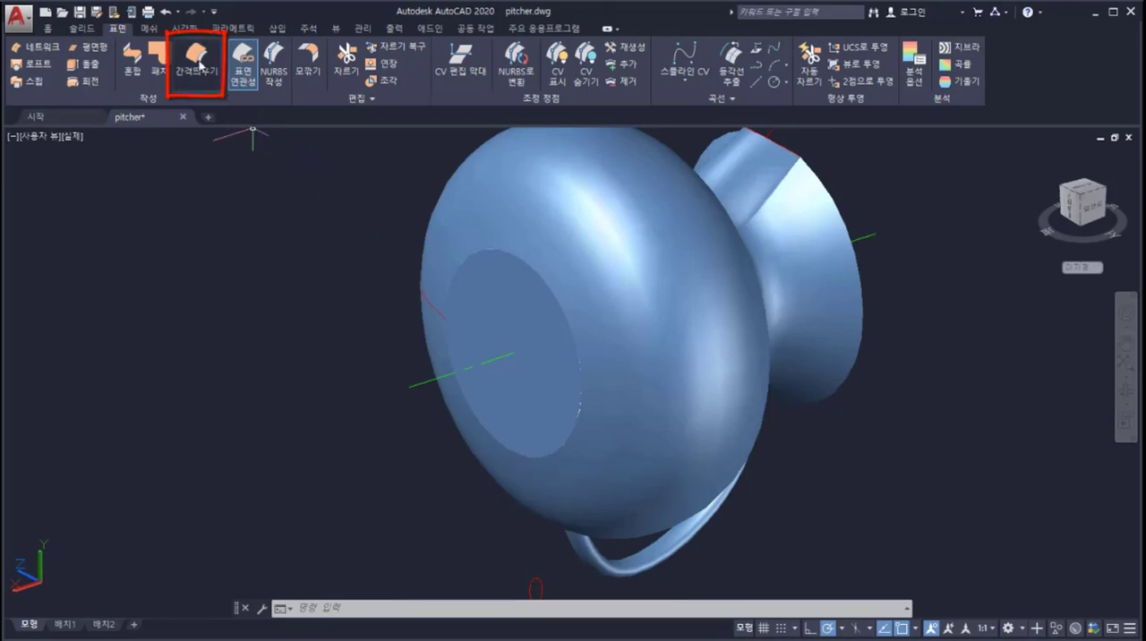
Step: Offset the pitcher's circular base patch surface outward from the body by .75, flipping the offset direction
{"action": "left_click", "coordinate": [201, 67]}
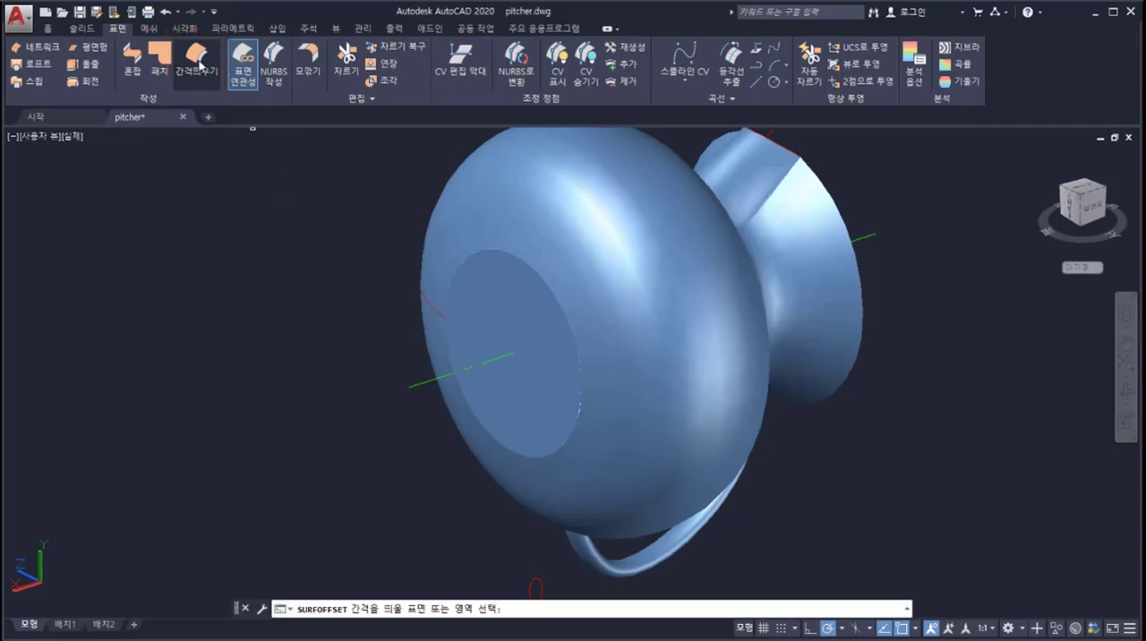
{"action": "left_click", "coordinate": [470, 315]}
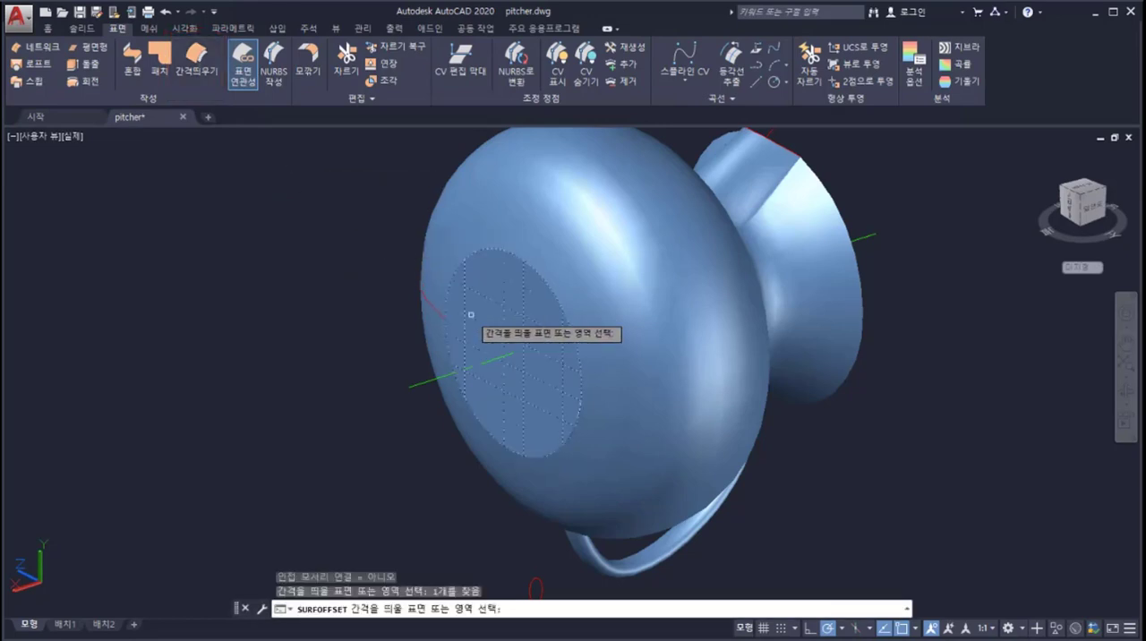
{"action": "key", "text": "Return"}
{"action": "type", "text": "f"}
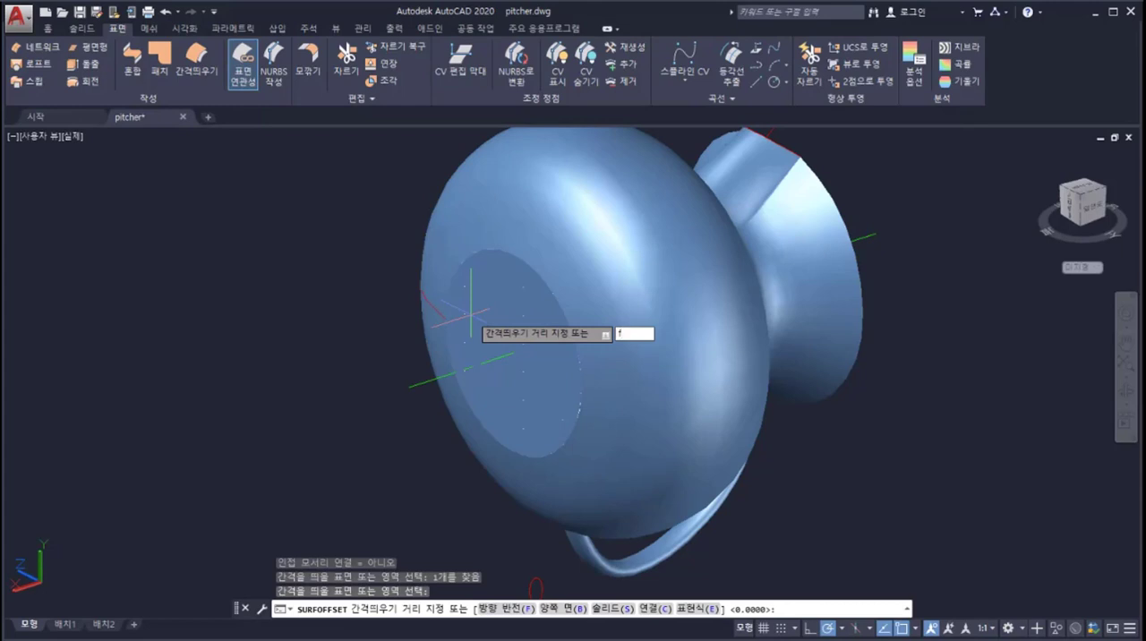
{"action": "key", "text": "Return"}
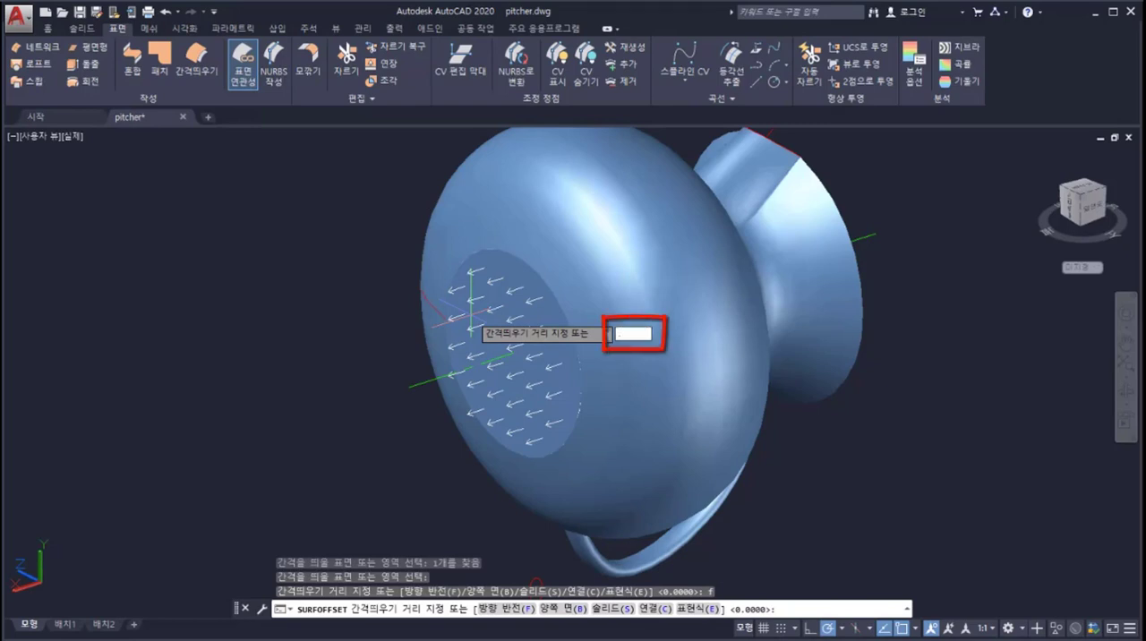
{"action": "key", "text": "Return"}
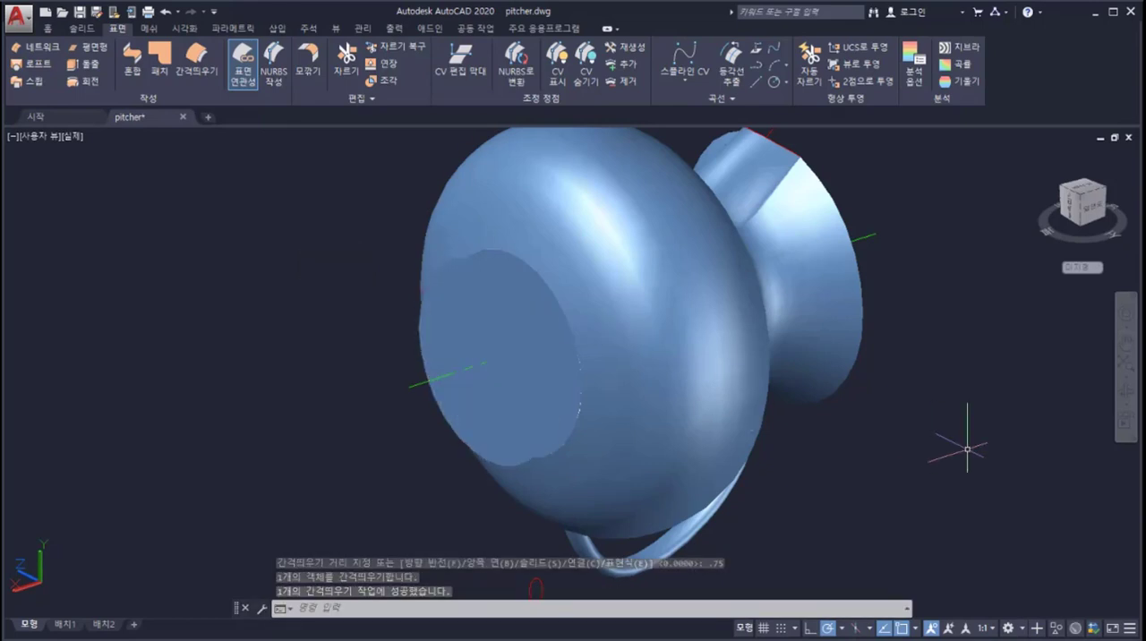
Step: Erase the original patch surface at the base opening, keeping the offset disc
{"action": "mouse_move", "coordinate": [959, 447]}
{"action": "middle_mouse_down", "text": "shift"}
{"action": "mouse_move", "coordinate": [856, 446]}
{"action": "mouse_move", "coordinate": [968, 449]}
{"action": "middle_mouse_up", "text": "shift"}
{"action": "type", "text": "ERASE"}
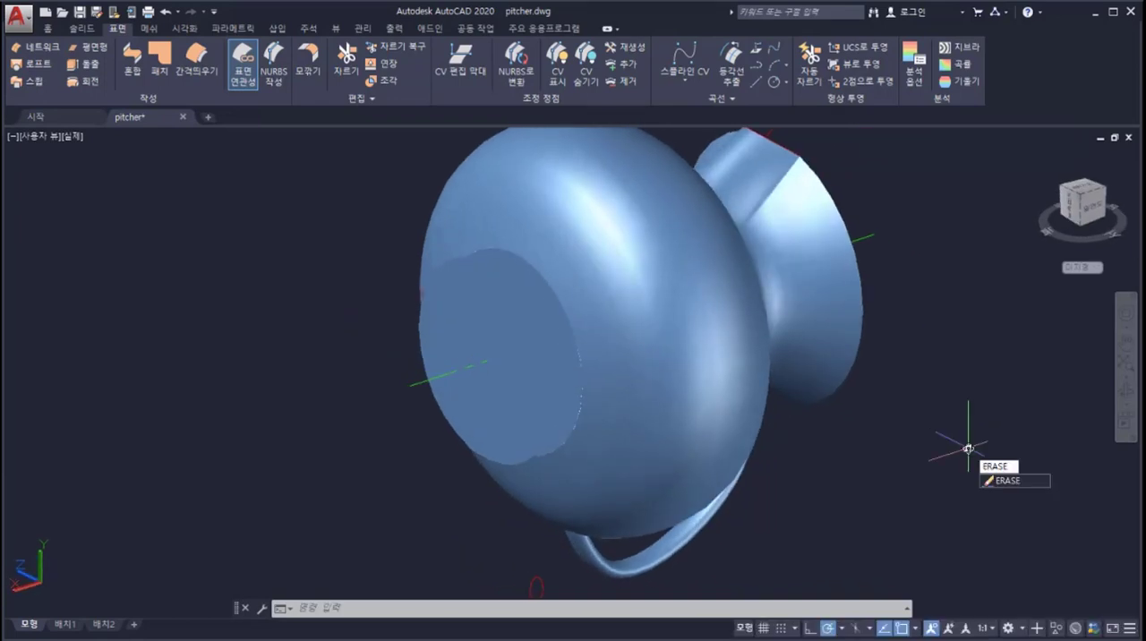
{"action": "key", "text": "Return"}
{"action": "left_click", "coordinate": [559, 329]}
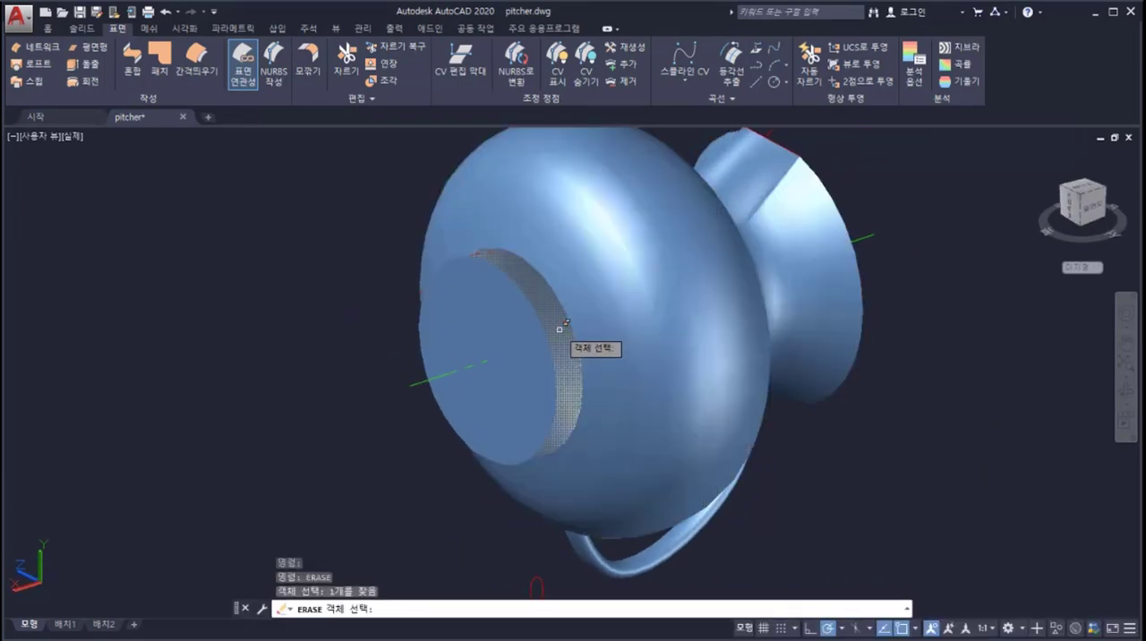
{"action": "key", "text": "Return"}
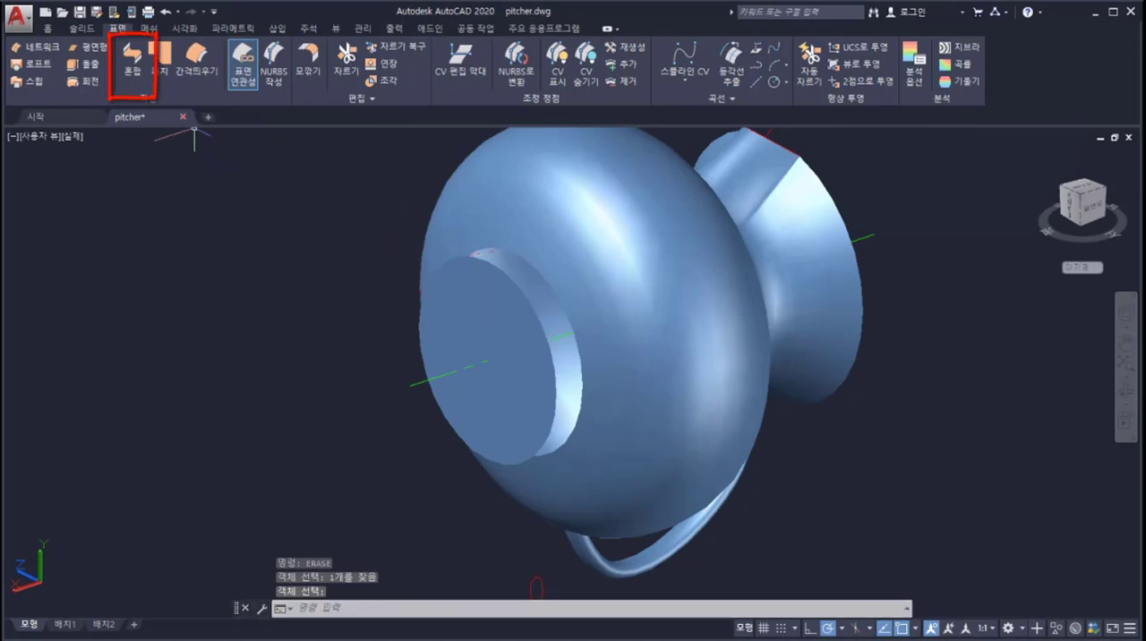
Step: Start a surface blend from the offset disc's edge to the body's base edge, with continuity G1 on the first edge and G2 on the second
{"action": "left_click", "coordinate": [134, 65]}
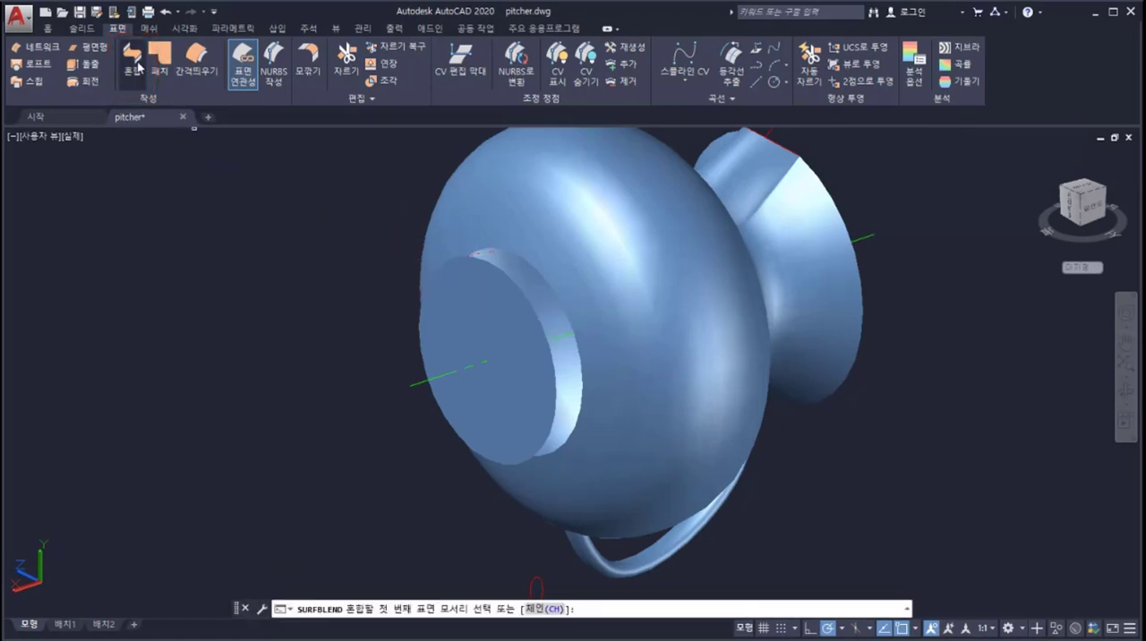
{"action": "left_click", "coordinate": [514, 265]}
{"action": "key", "text": "Return"}
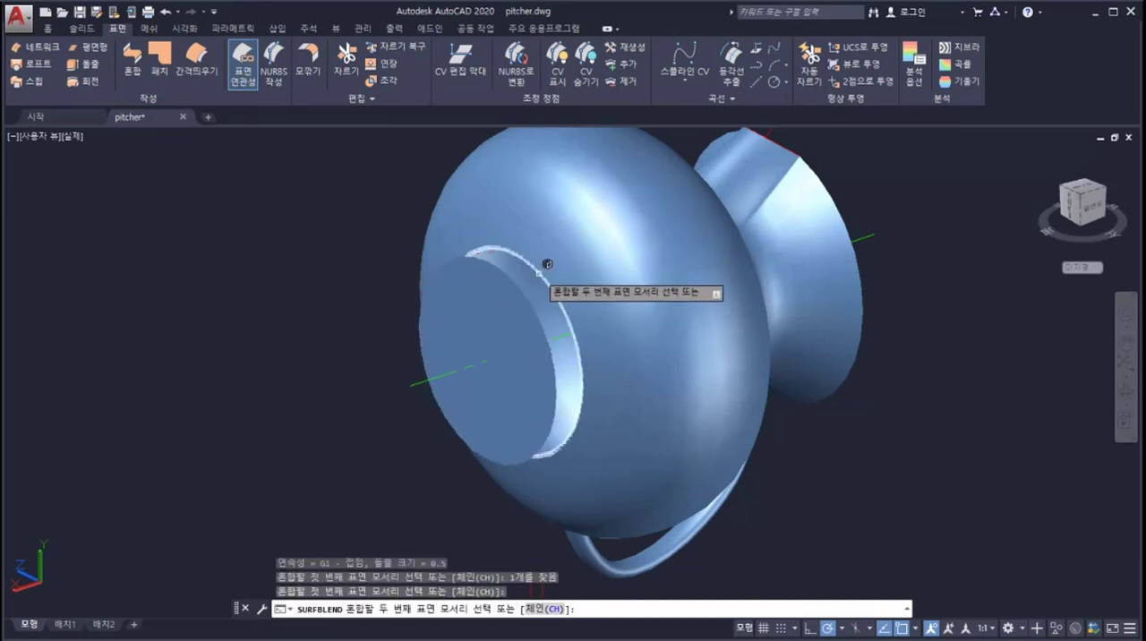
{"action": "left_click", "coordinate": [546, 263]}
{"action": "key", "text": "Return"}
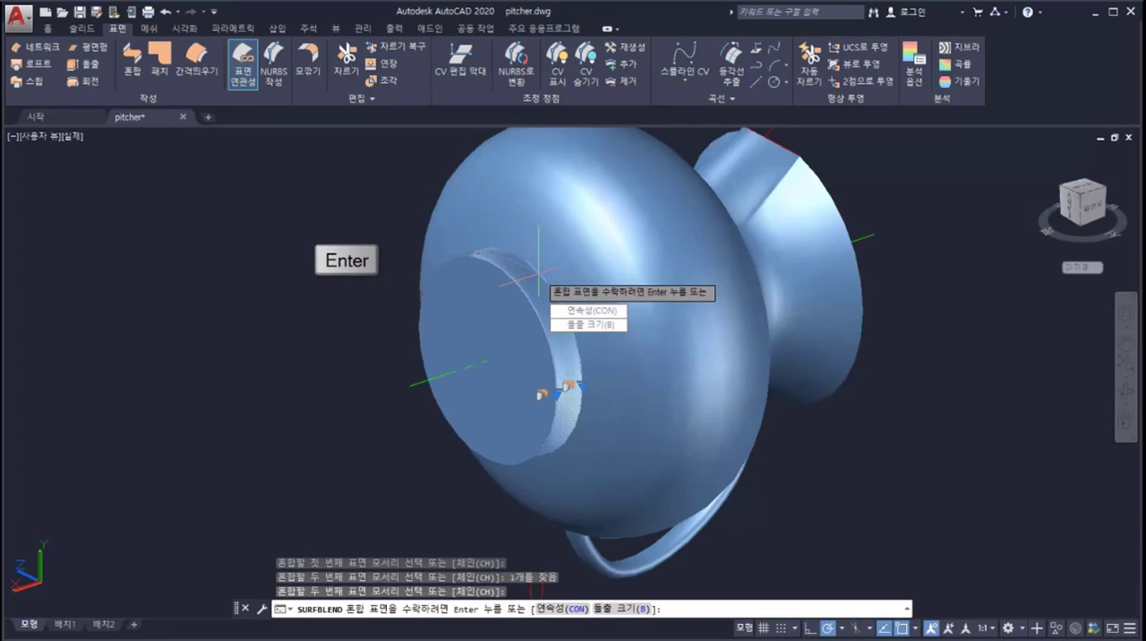
{"action": "left_click", "coordinate": [570, 310]}
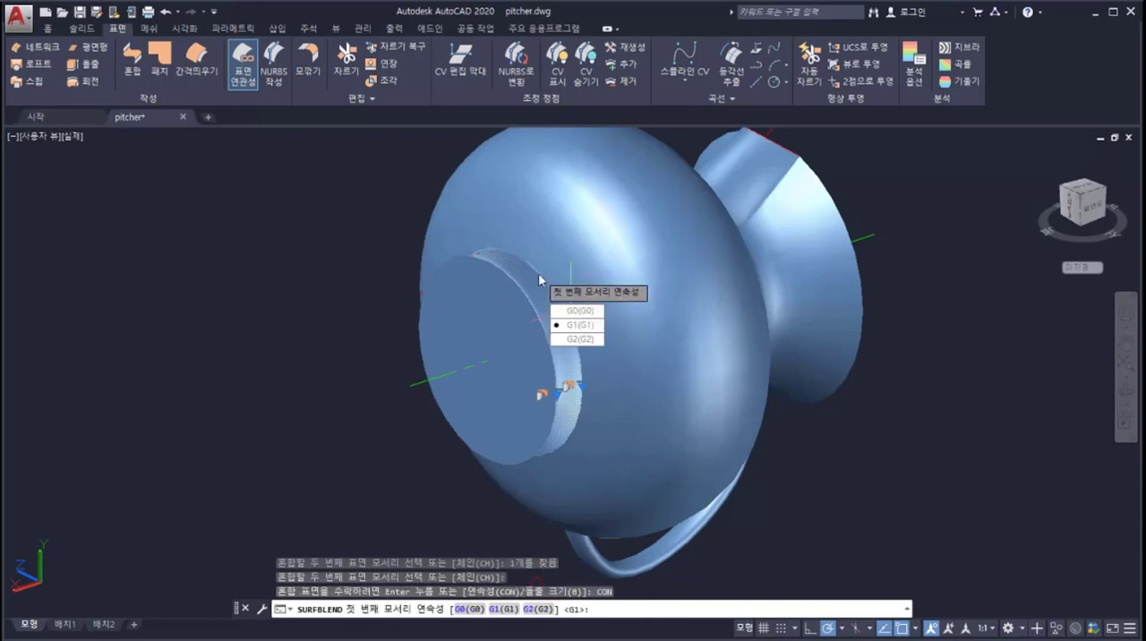
{"action": "left_click", "coordinate": [573, 326]}
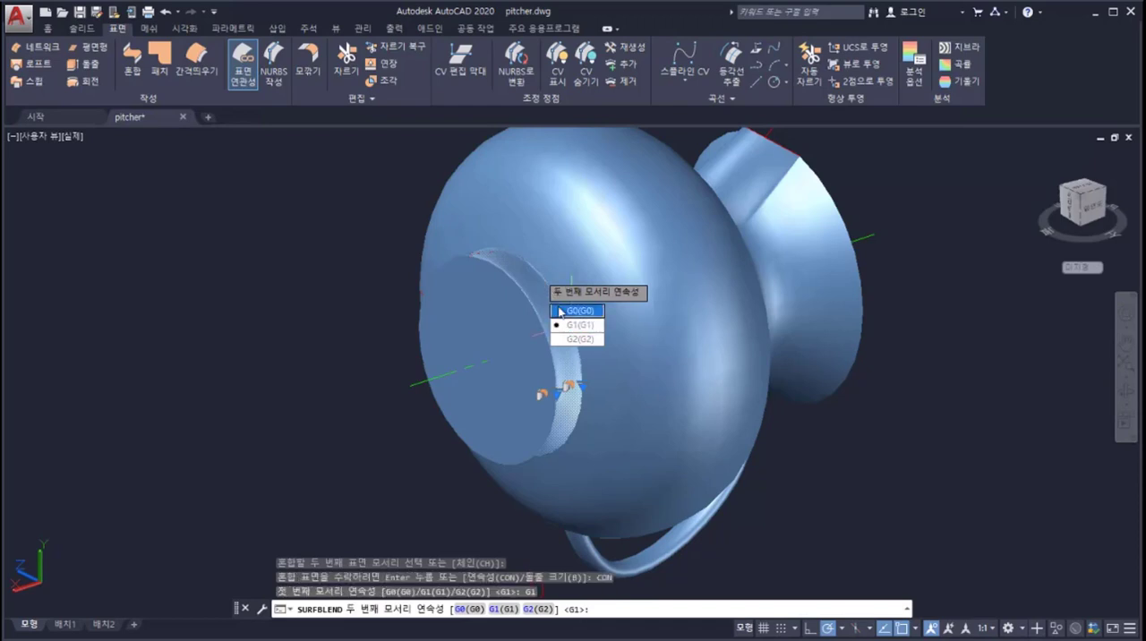
{"action": "left_click", "coordinate": [579, 340]}
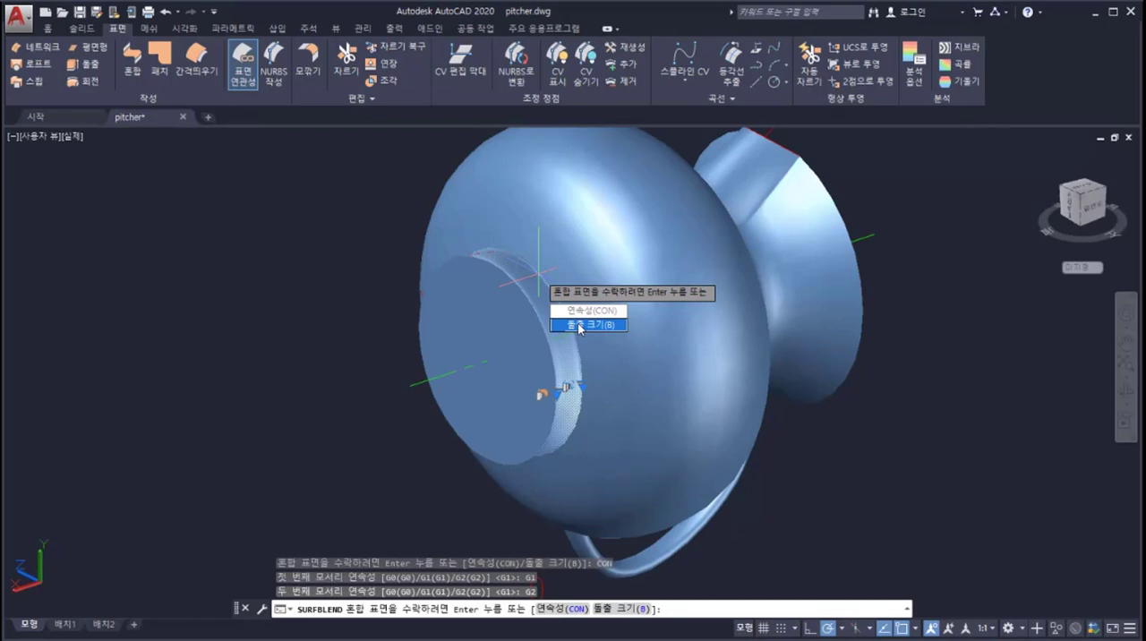
Step: Set the blend's bulge magnitude to 3 on the first edge and 1 on the second, and accept the blend surface
{"action": "left_click", "coordinate": [579, 325]}
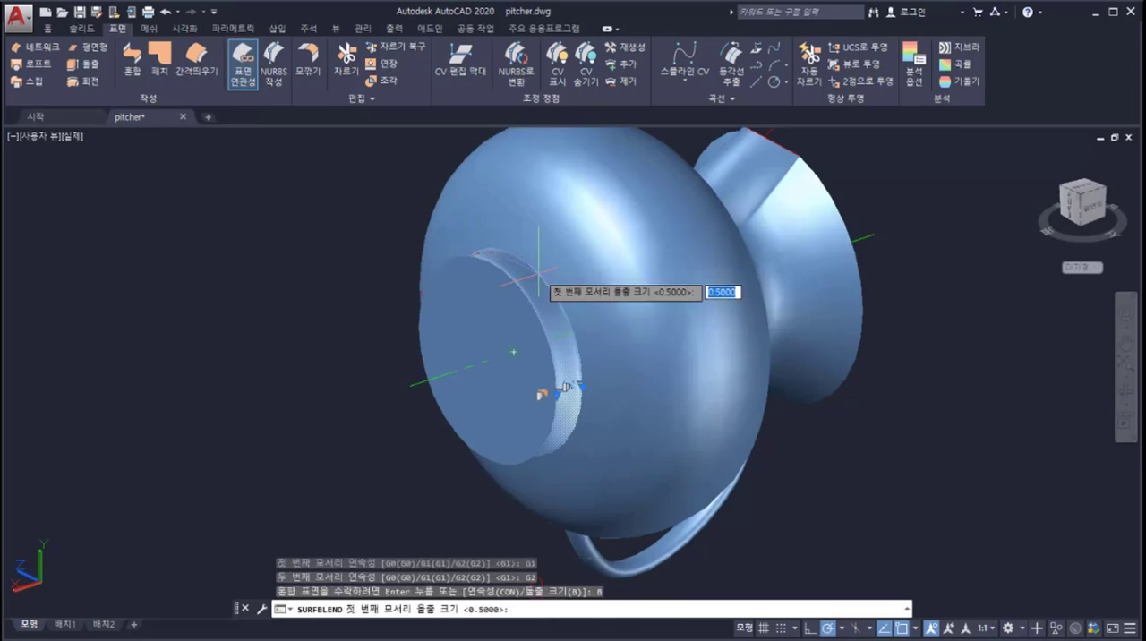
{"action": "type", "text": "3"}
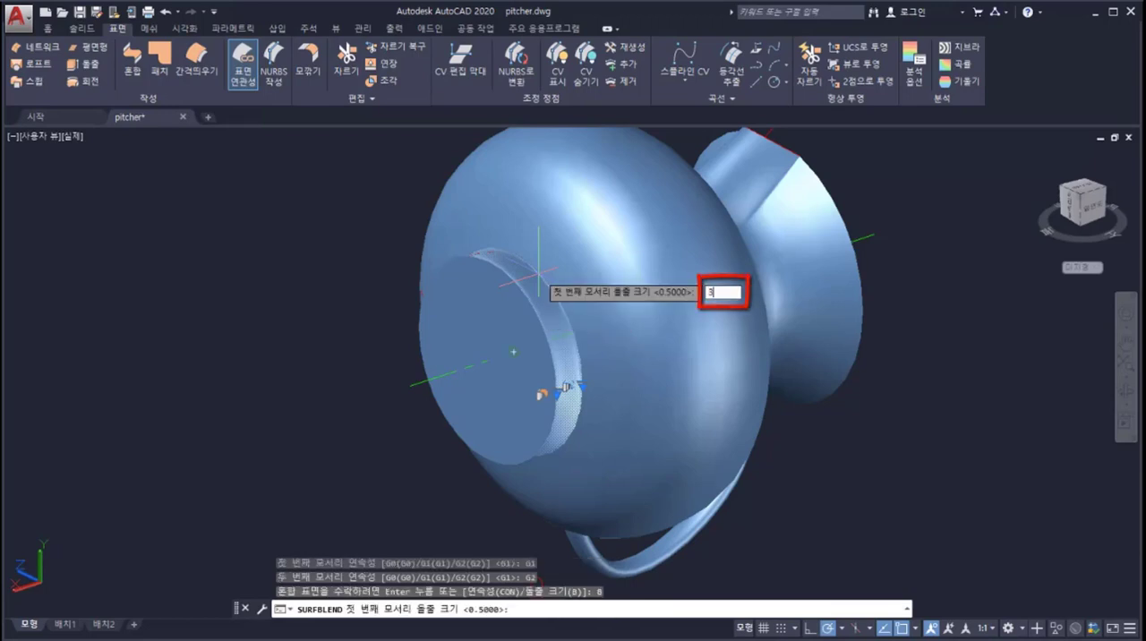
{"action": "key", "text": "Return"}
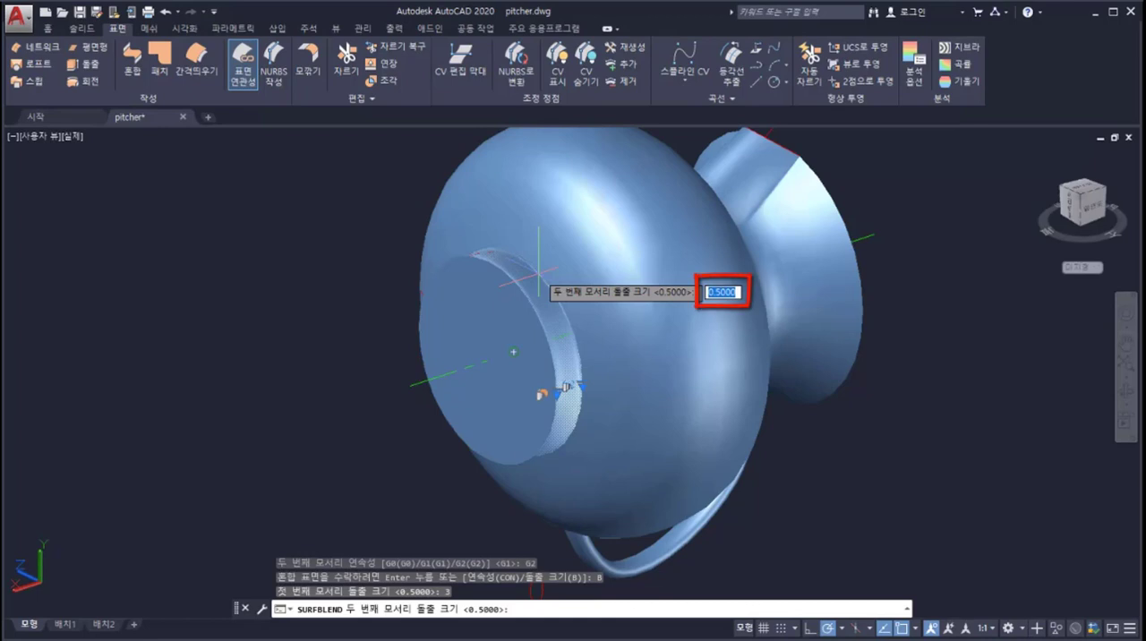
{"action": "type", "text": "1"}
{"action": "key", "text": "Return"}
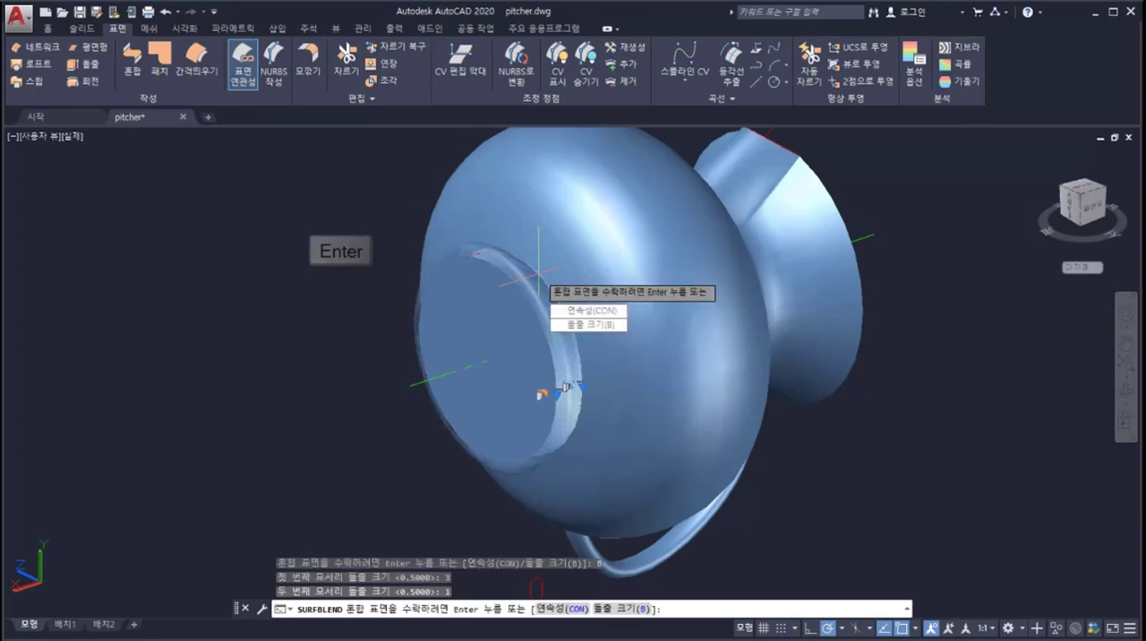
{"action": "key", "text": "Return"}
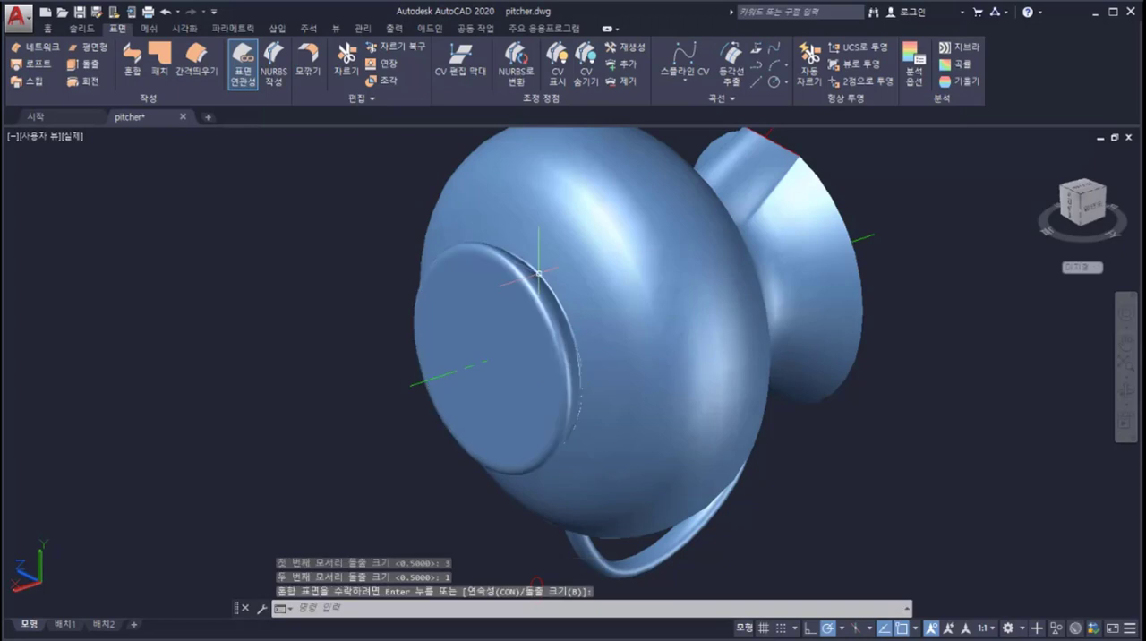
{"action": "scroll", "coordinate": [538, 271], "scroll_direction": "down", "scroll_amount": 3}
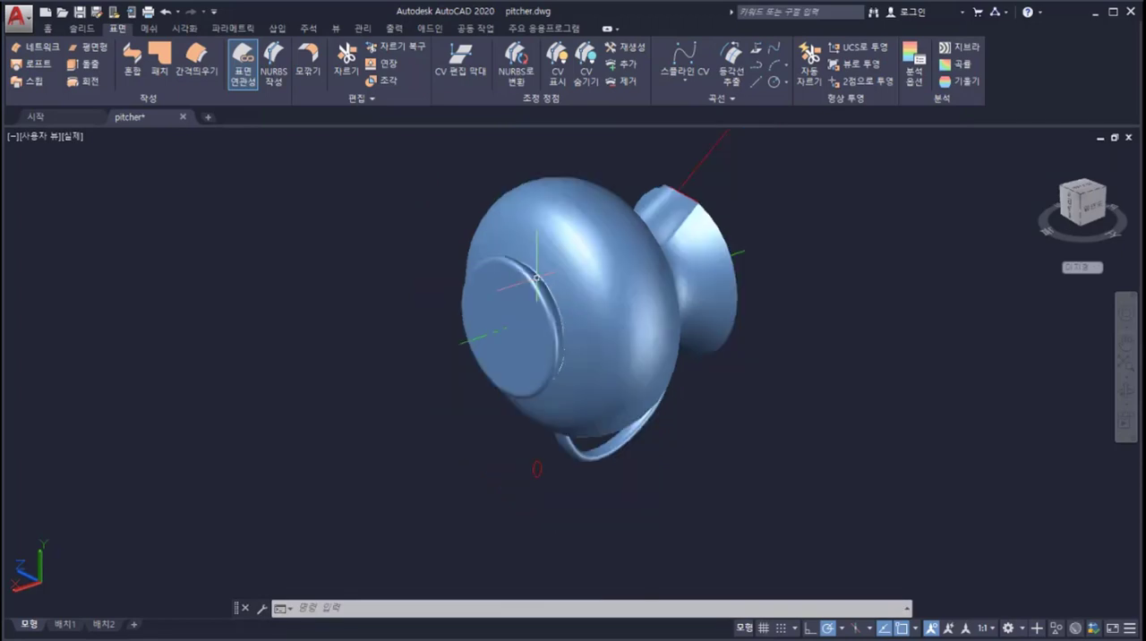
{"action": "middle_click_drag", "start_coordinate": [538, 269], "coordinate": [849, 248], "text": "shift"}
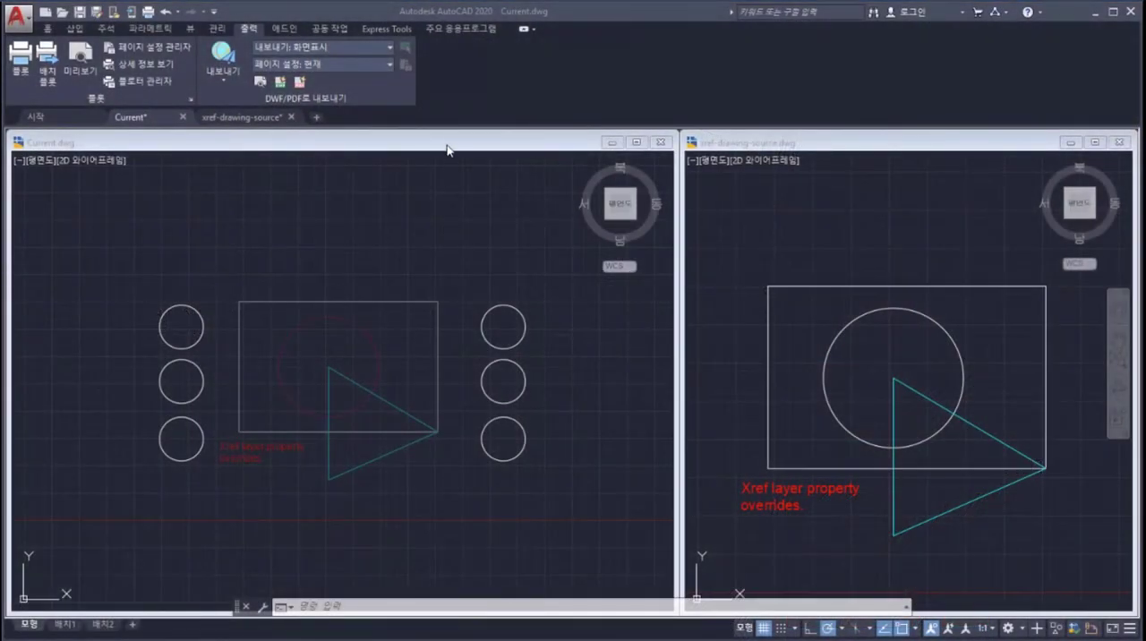
Step: In Current.dwg's layer settings, limit the xref layer properties to reload to color, linetype and lineweight, clearing New VP Freeze, Description and Transparency
{"action": "left_click", "coordinate": [367, 605]}
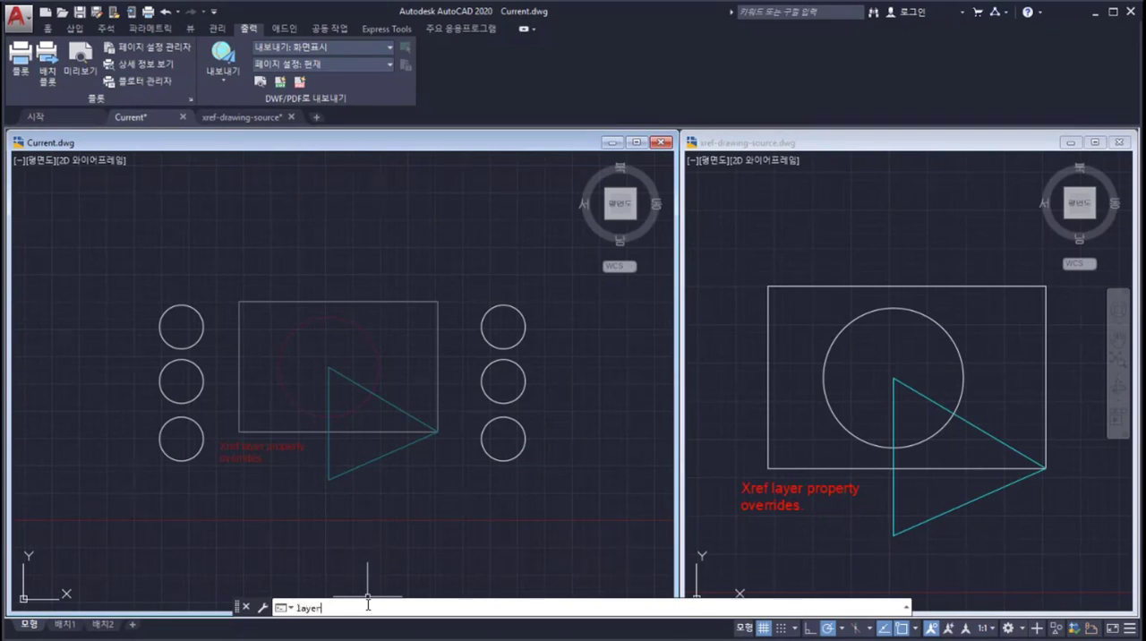
{"action": "key", "text": "Return"}
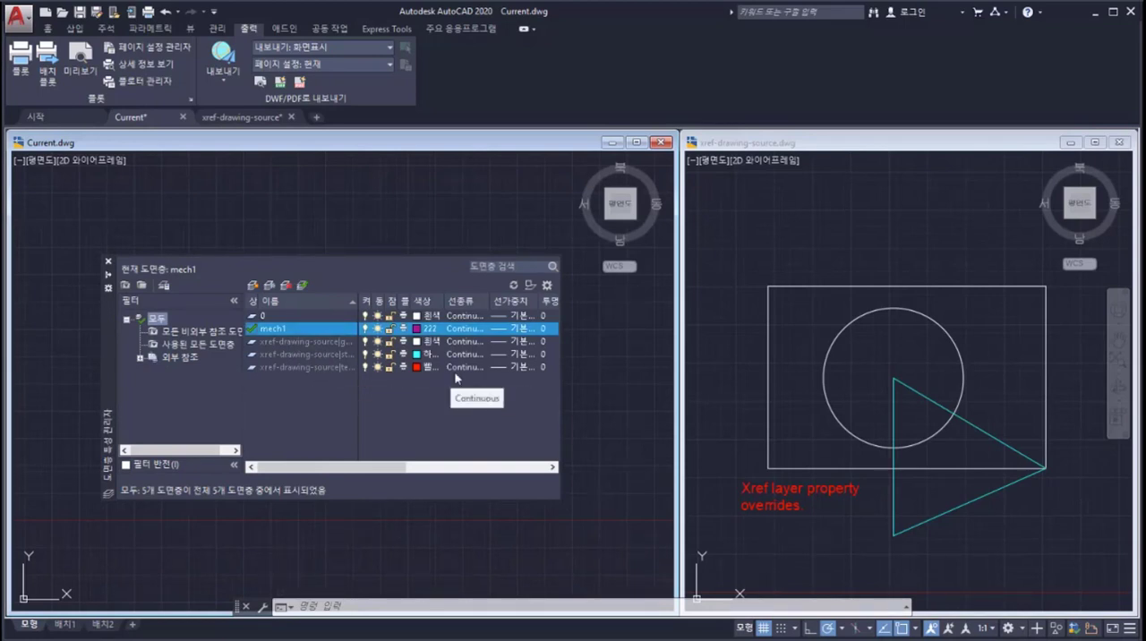
{"action": "left_click", "coordinate": [548, 286]}
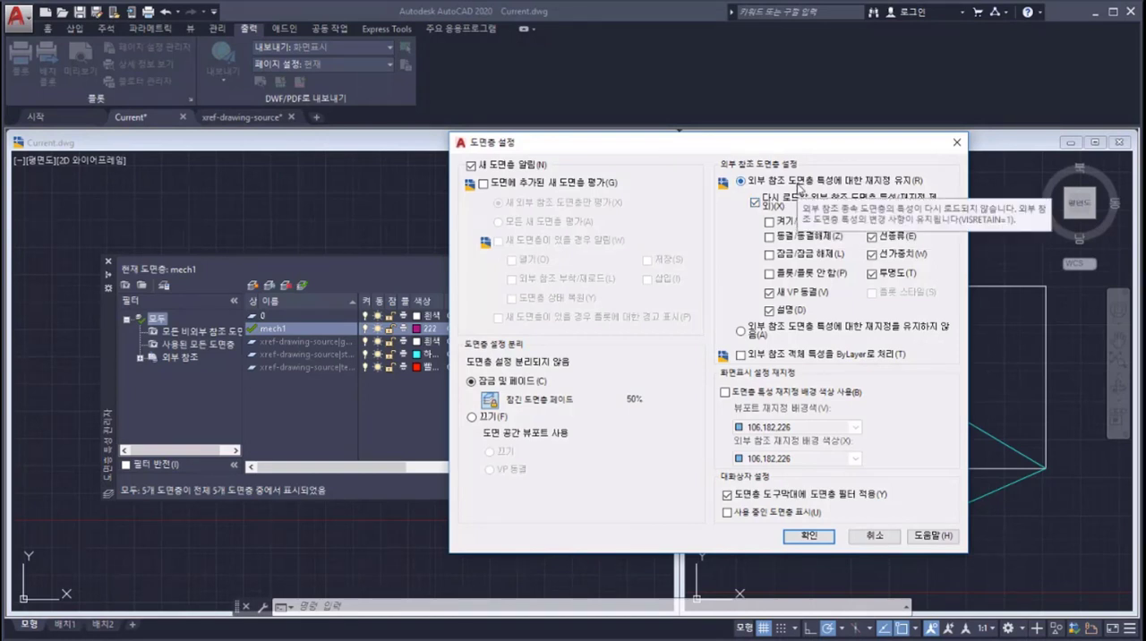
{"action": "left_click", "coordinate": [755, 202]}
{"action": "left_click", "coordinate": [755, 202]}
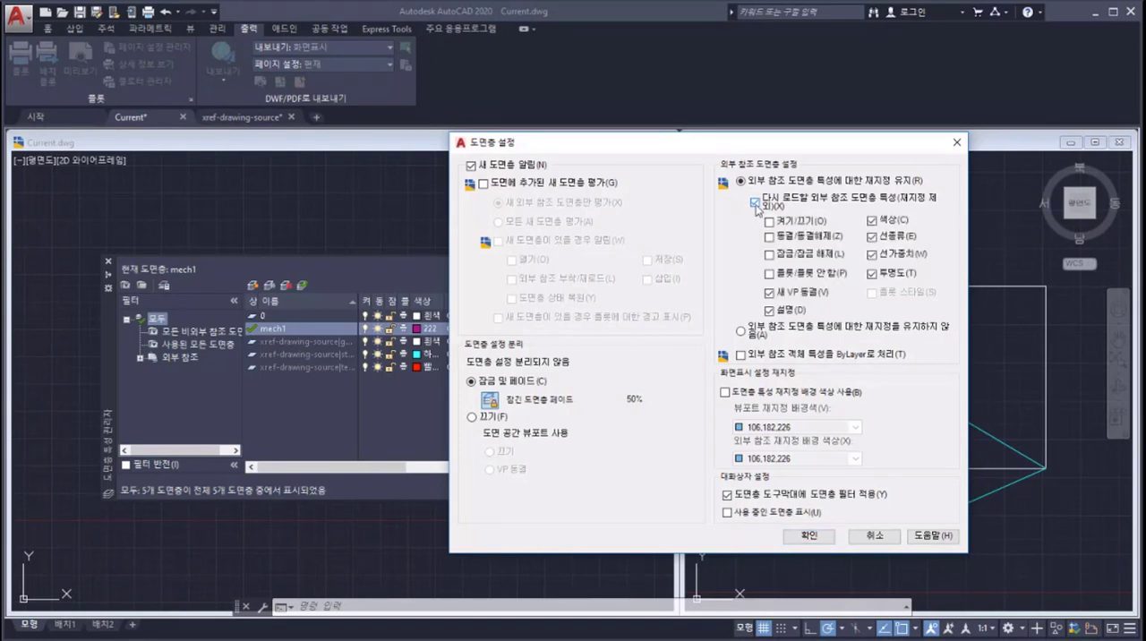
{"action": "left_click", "coordinate": [770, 310]}
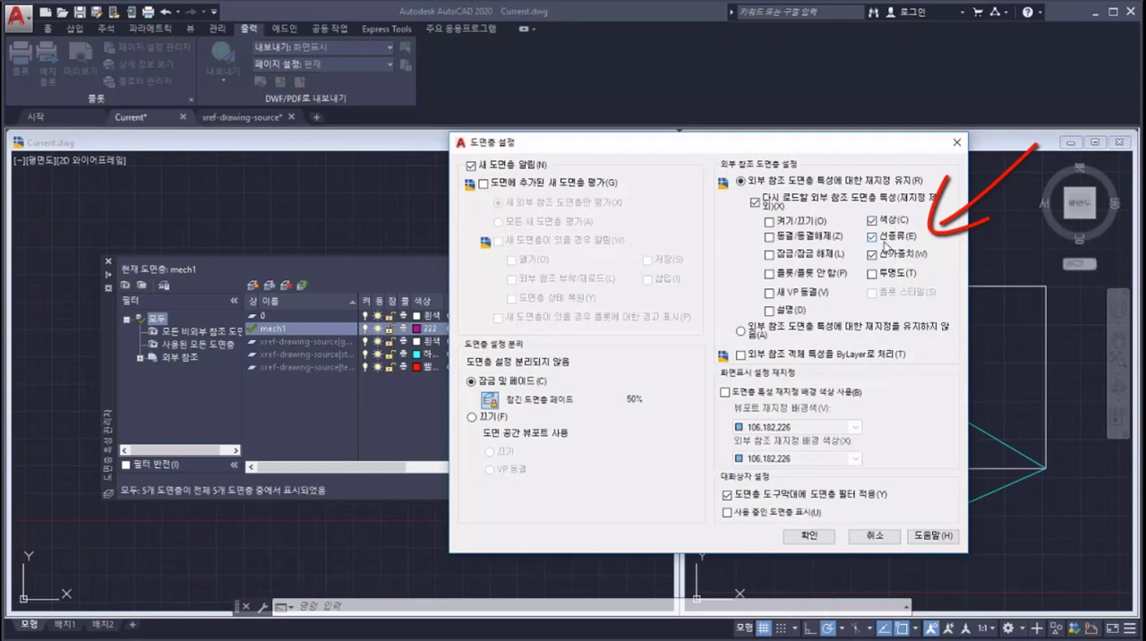
{"action": "left_click", "coordinate": [811, 536]}
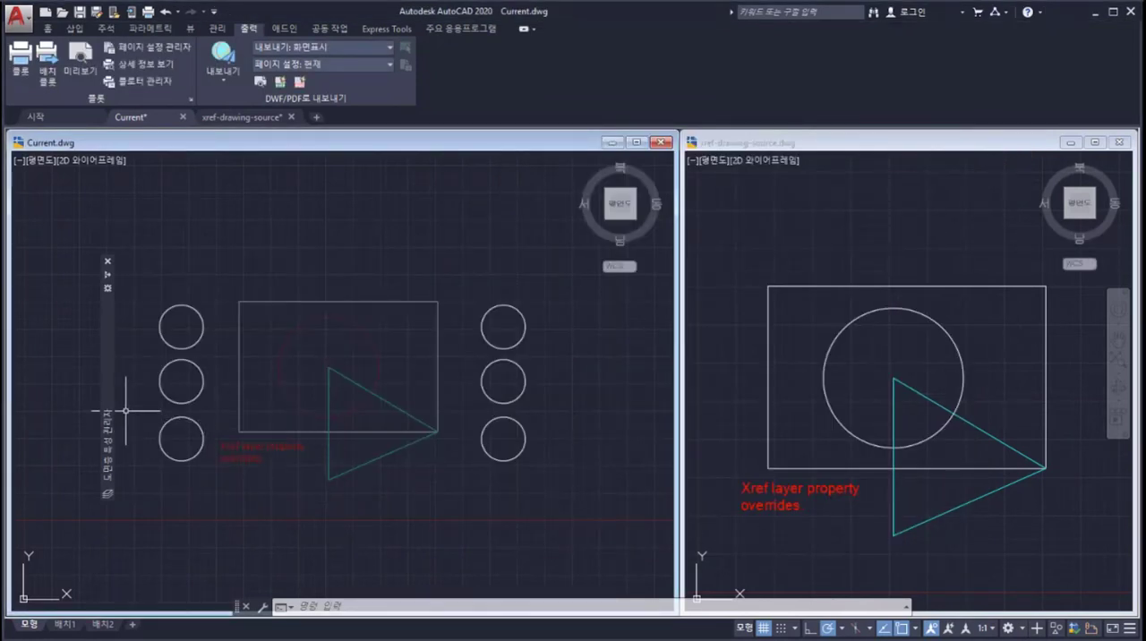
Step: Override the xref layer colors in Current.dwg, using green for the geom01 layer and white for the text03 layer
{"action": "mouse_move", "coordinate": [108, 409]}
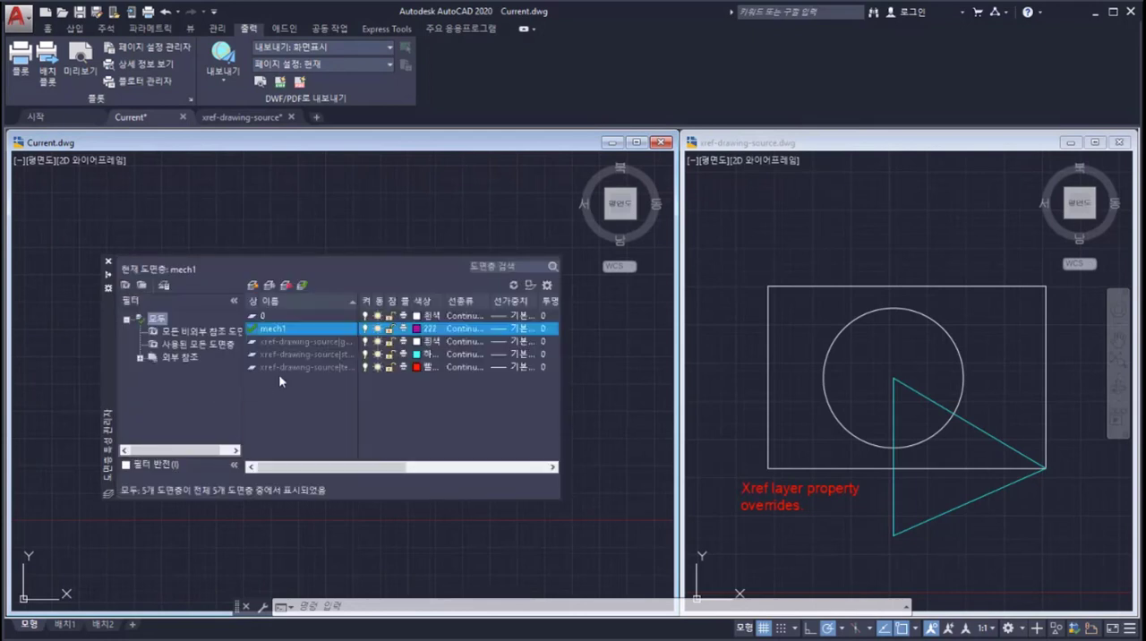
{"action": "left_click", "coordinate": [422, 341]}
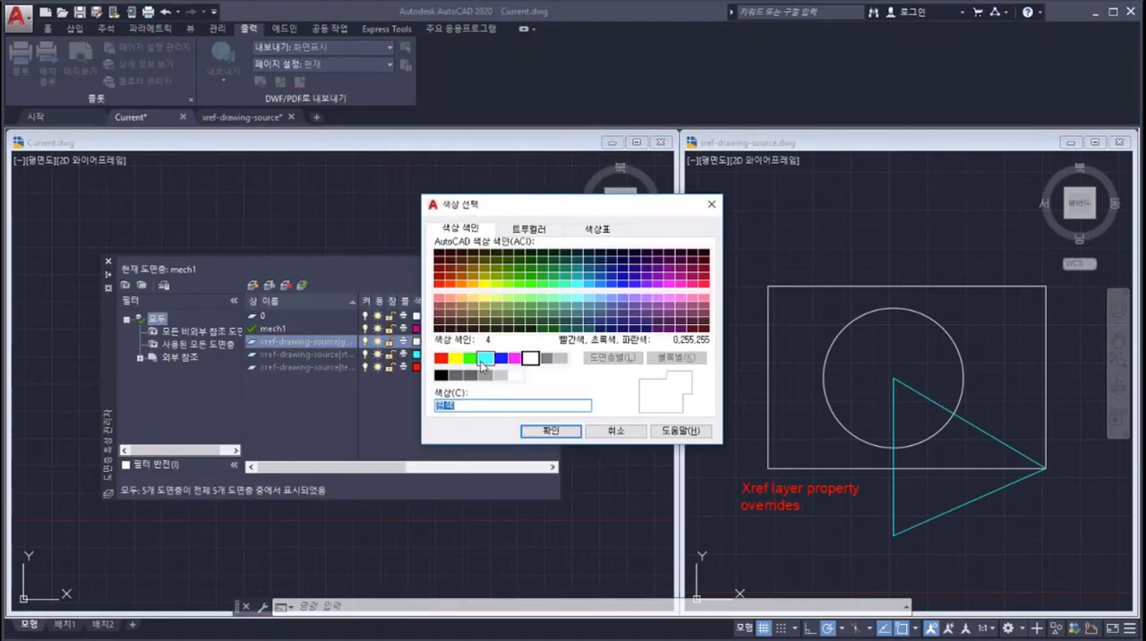
{"action": "left_click", "coordinate": [470, 358]}
{"action": "left_click", "coordinate": [537, 431]}
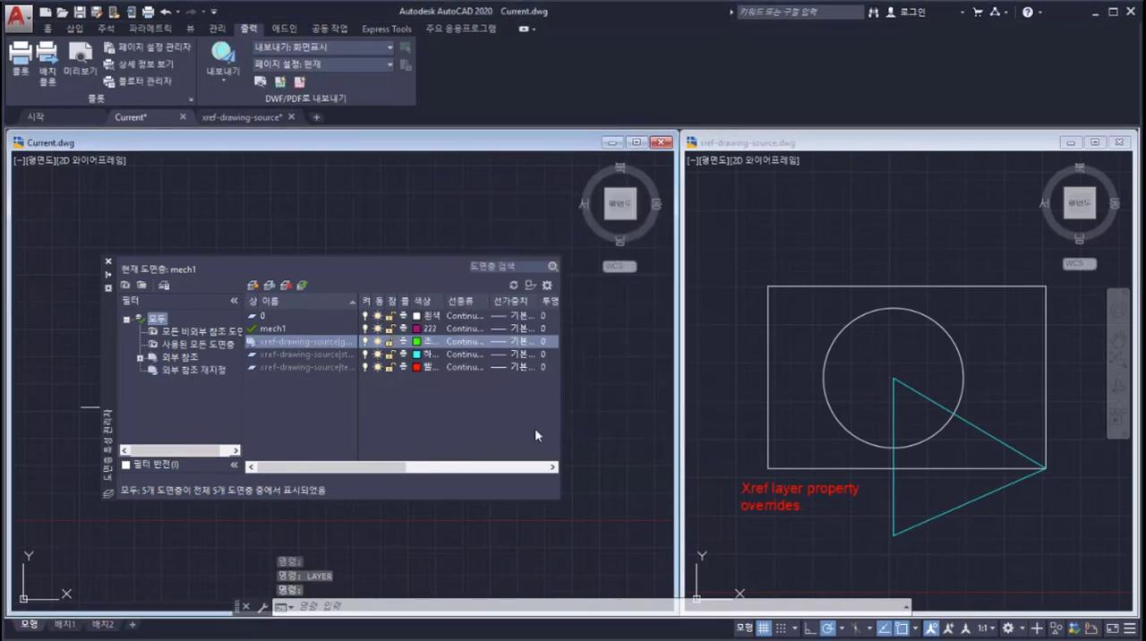
{"action": "left_click", "coordinate": [428, 368]}
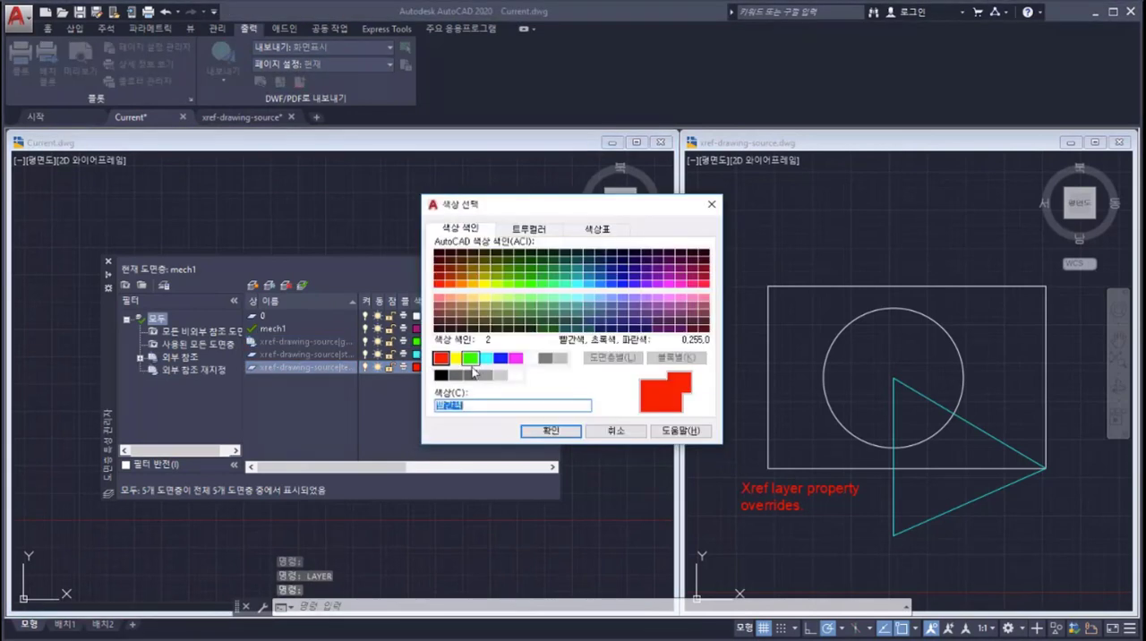
{"action": "left_click", "coordinate": [530, 358]}
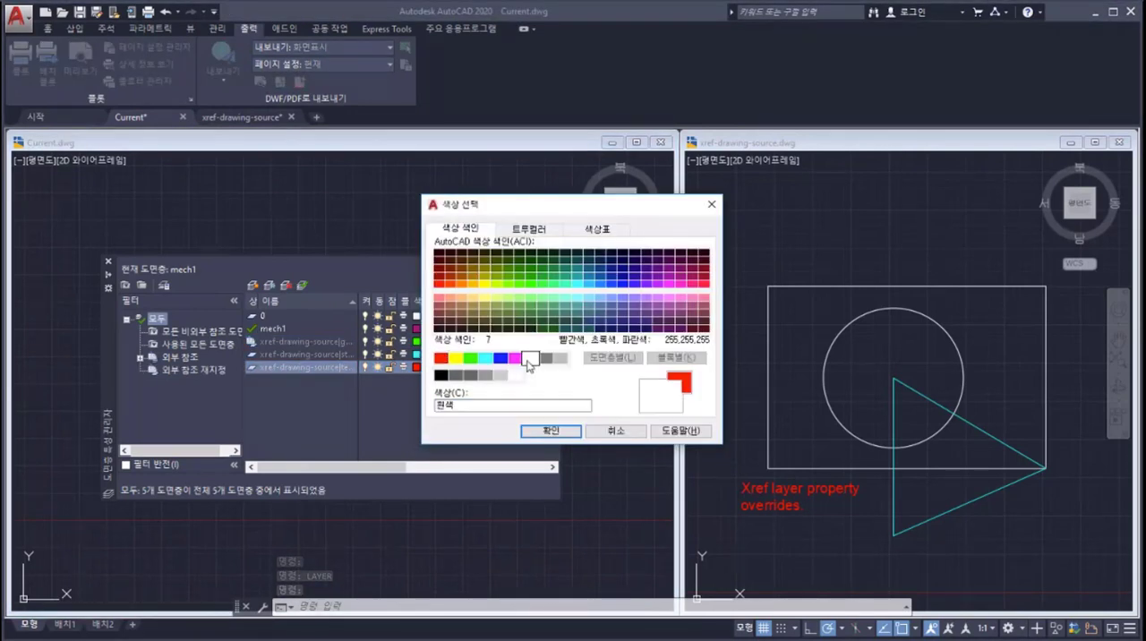
{"action": "left_click", "coordinate": [535, 432]}
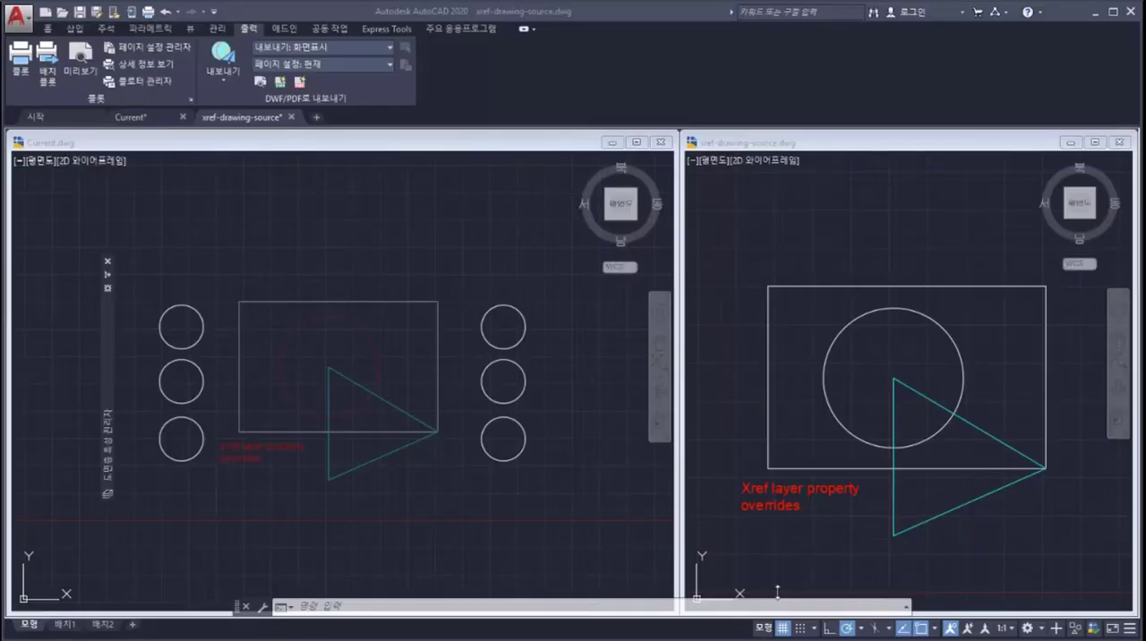
Step: Switch to xref-drawing-source.dwg and set the geom01 layer's color to magenta and the text03 layer's color to green
{"action": "left_click", "coordinate": [813, 144]}
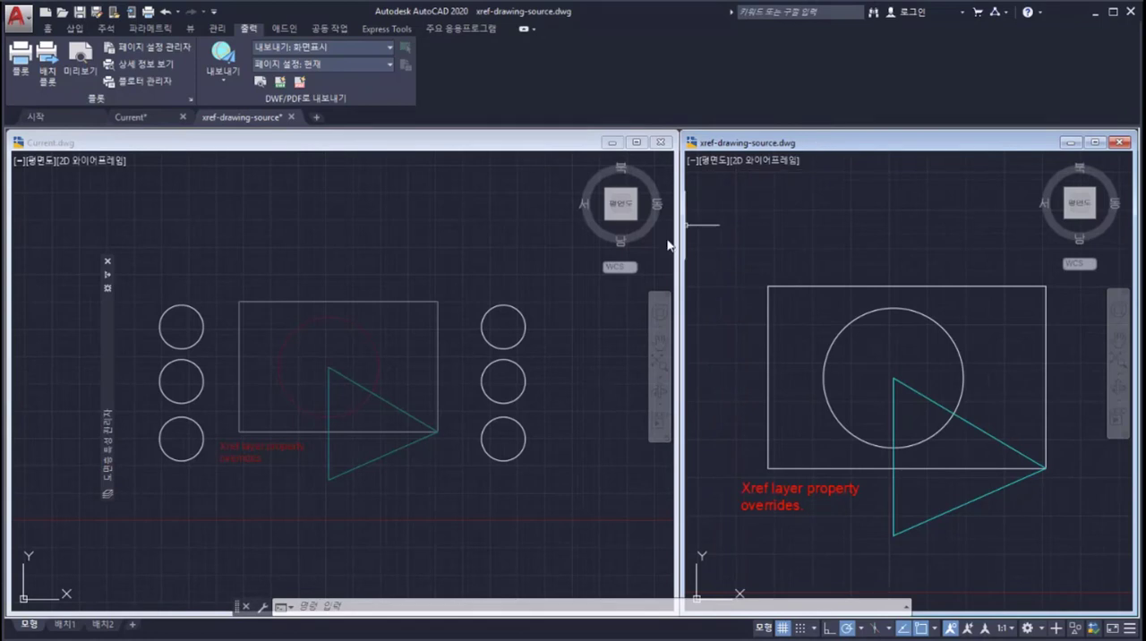
{"action": "mouse_move", "coordinate": [108, 378]}
{"action": "left_click", "coordinate": [418, 329]}
{"action": "left_click", "coordinate": [514, 359]}
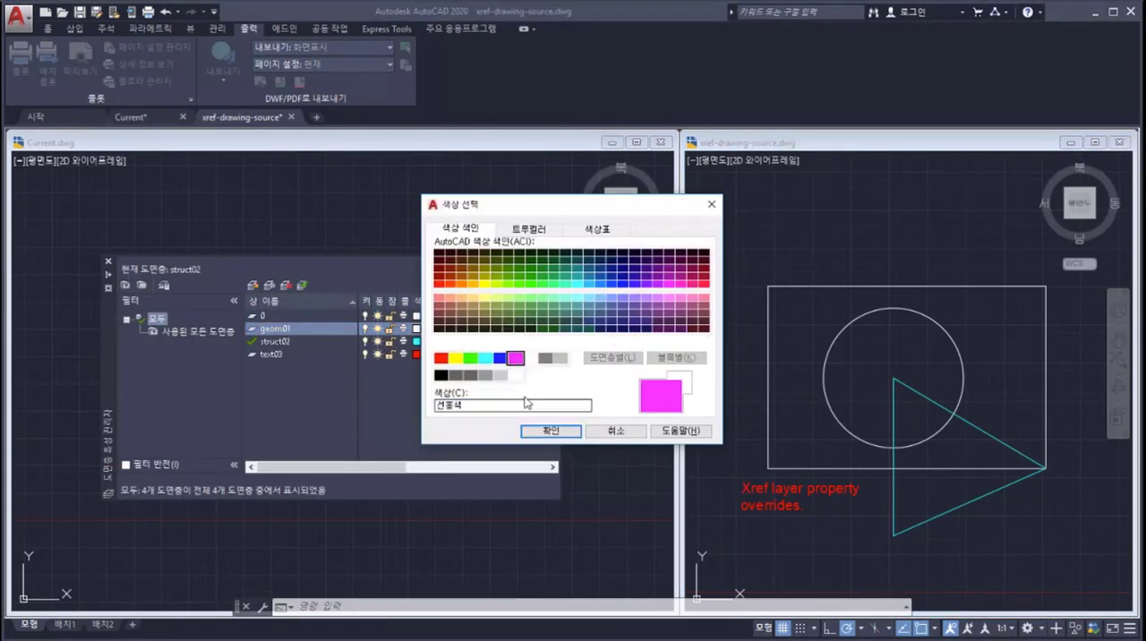
{"action": "left_click", "coordinate": [550, 431]}
{"action": "left_click", "coordinate": [416, 354]}
{"action": "left_click", "coordinate": [472, 359]}
{"action": "left_click", "coordinate": [550, 431]}
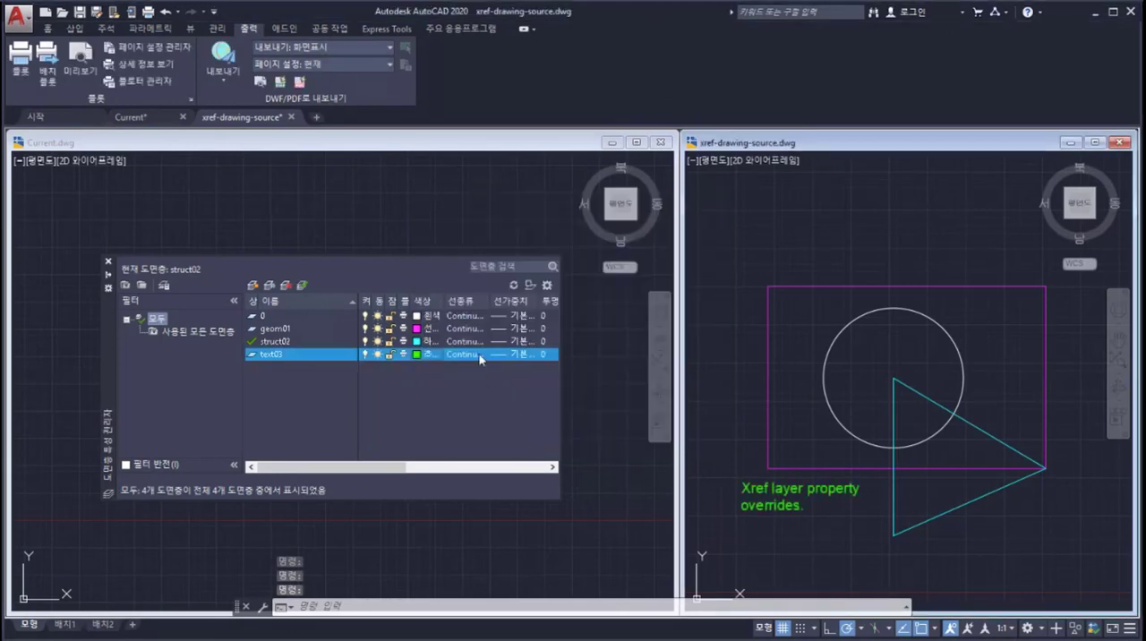
Step: Assign an ACAD linetype and a 0.80 mm lineweight to the struct02 layer, and save xref-drawing-source.dwg
{"action": "left_click", "coordinate": [465, 341]}
{"action": "left_click", "coordinate": [474, 293]}
{"action": "left_click", "coordinate": [458, 399]}
{"action": "left_click", "coordinate": [519, 344]}
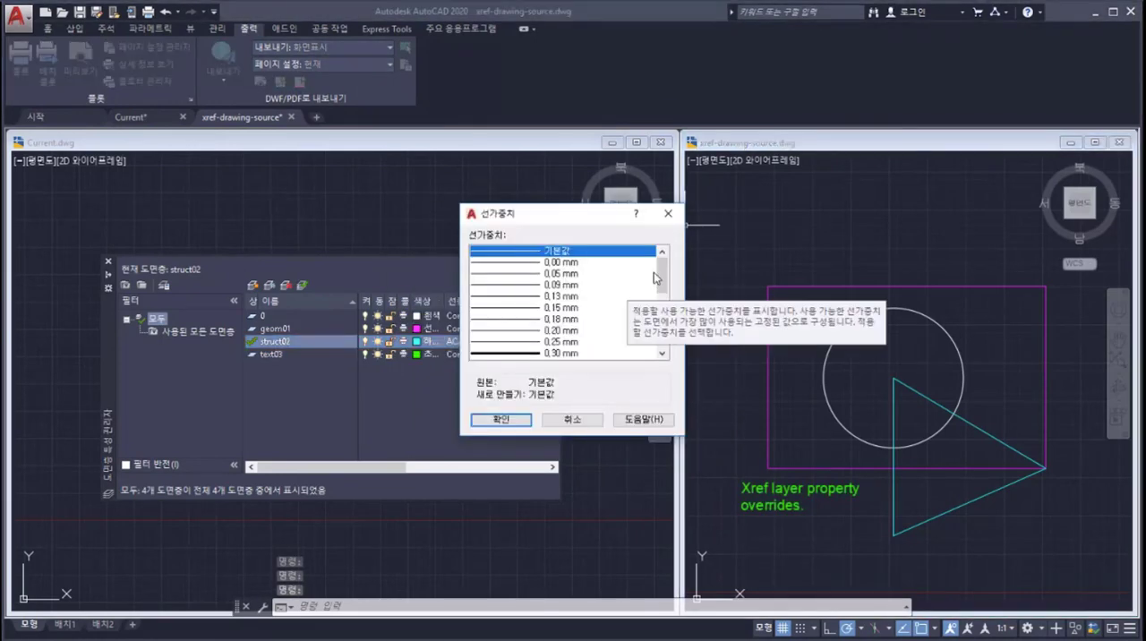
{"action": "scroll", "coordinate": [530, 334], "scroll_direction": "down", "scroll_amount": 3}
{"action": "left_click", "coordinate": [501, 419]}
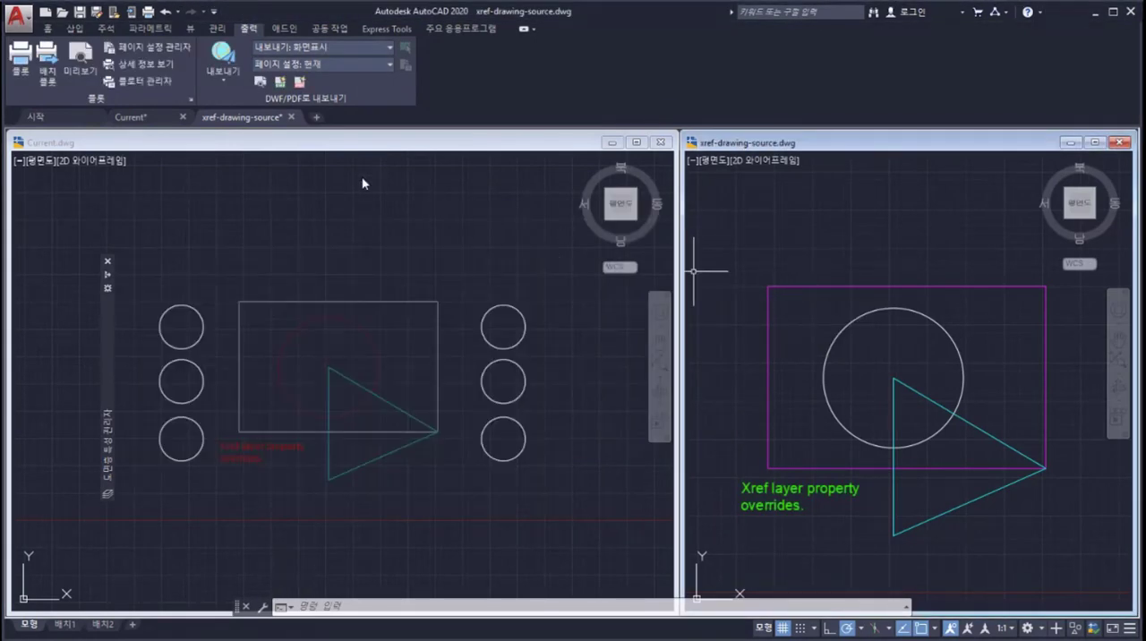
{"action": "key", "text": "ctrl+s"}
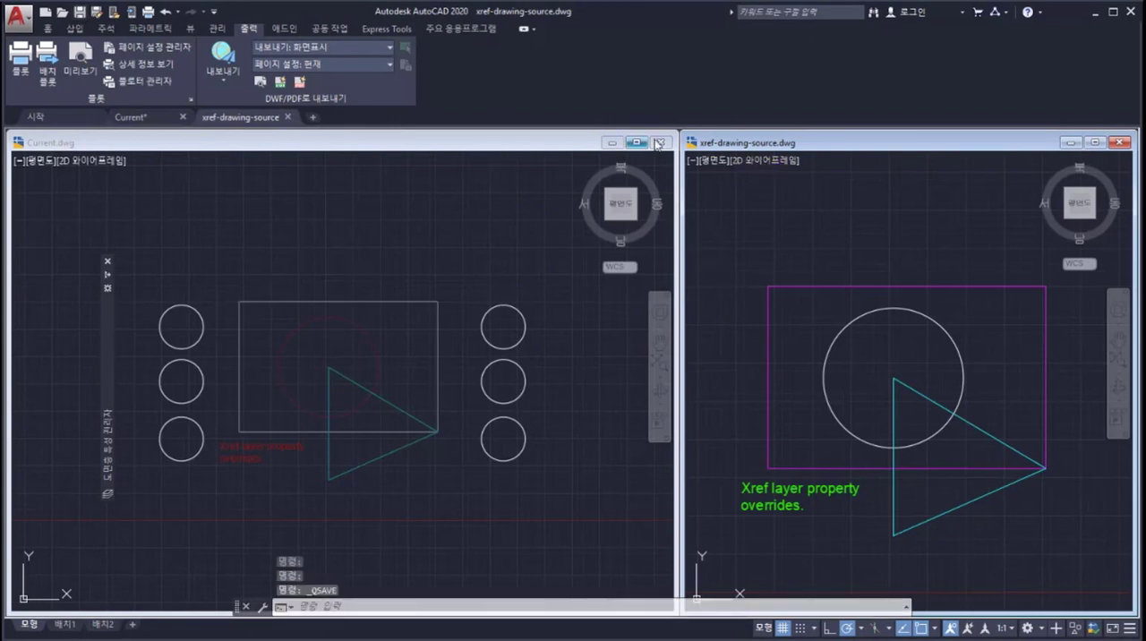
Step: Switch to Current.dwg, reload the changed xref-drawing-source reference, and save the drawing
{"action": "left_click", "coordinate": [511, 145]}
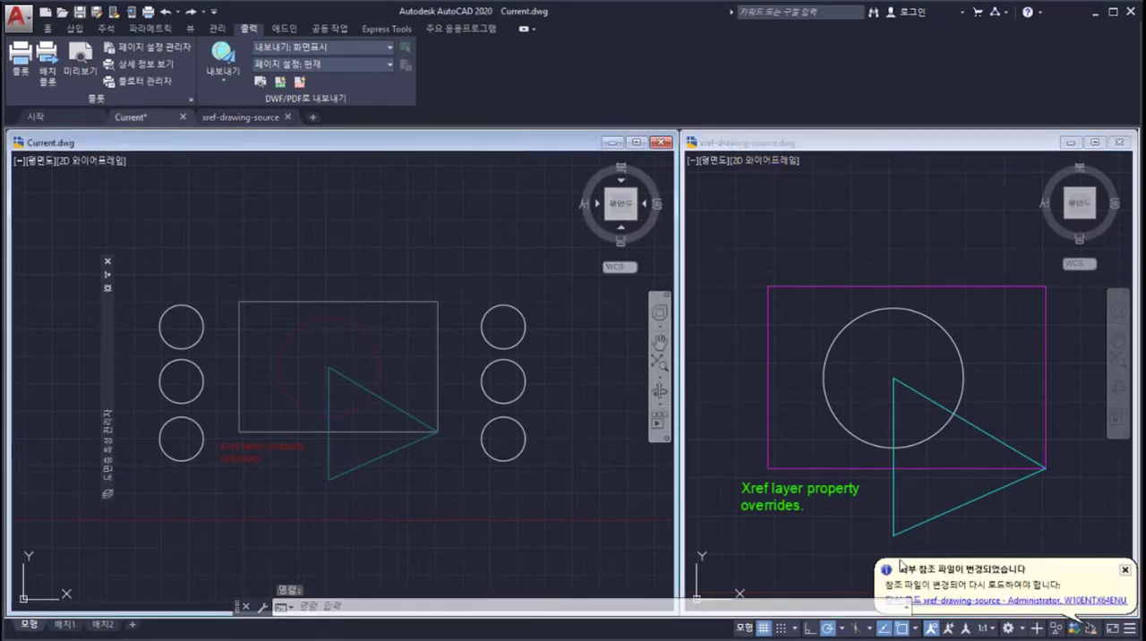
{"action": "left_click", "coordinate": [949, 604]}
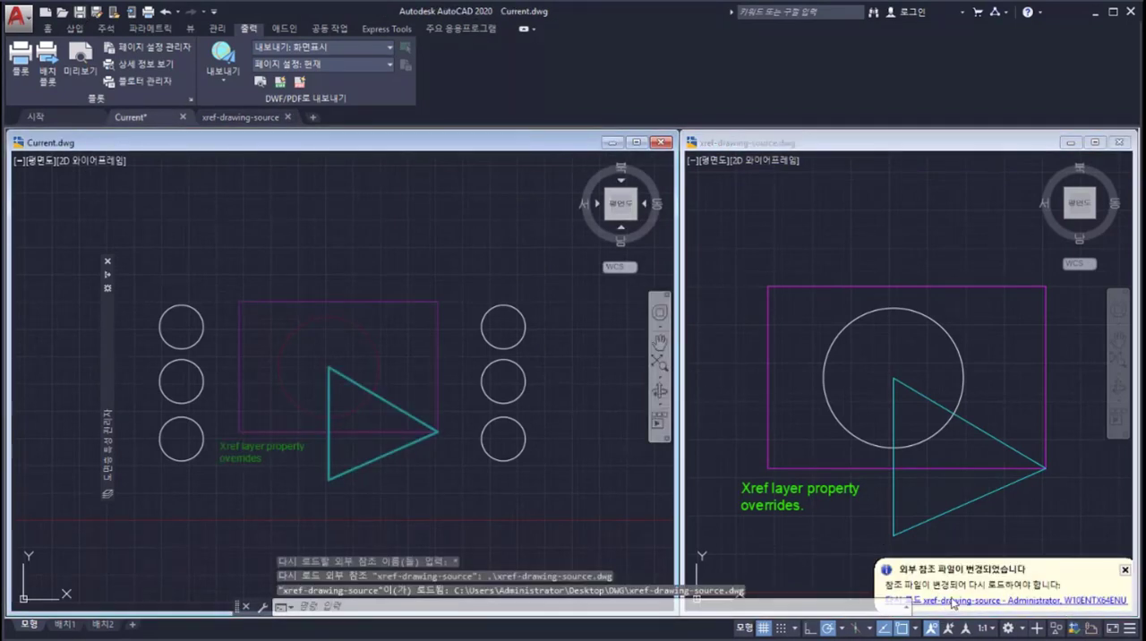
{"action": "left_click", "coordinate": [956, 585]}
{"action": "left_click", "coordinate": [375, 145]}
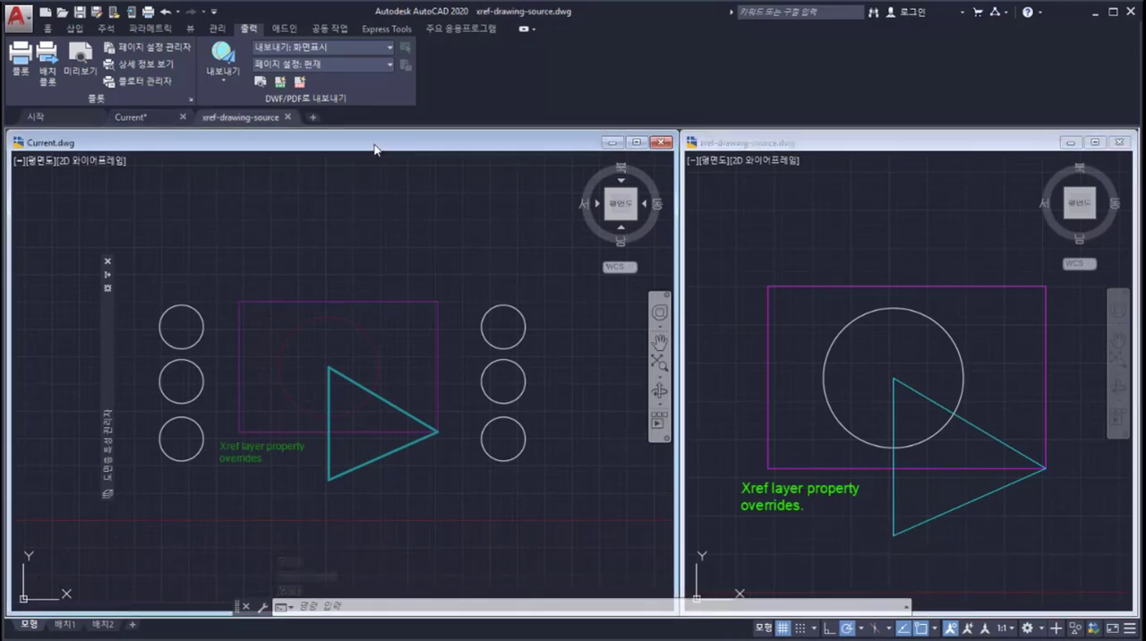
{"action": "left_click", "coordinate": [80, 12]}
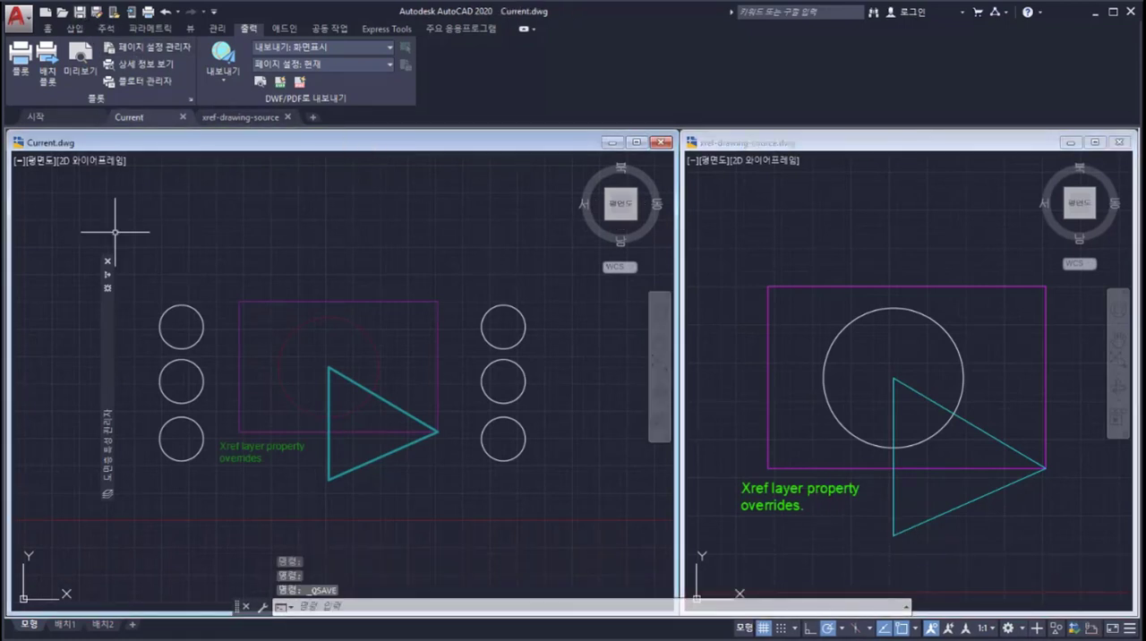
Step: Check in Current.dwg's layer settings which xref layer properties are selected for reload
{"action": "mouse_move", "coordinate": [110, 342]}
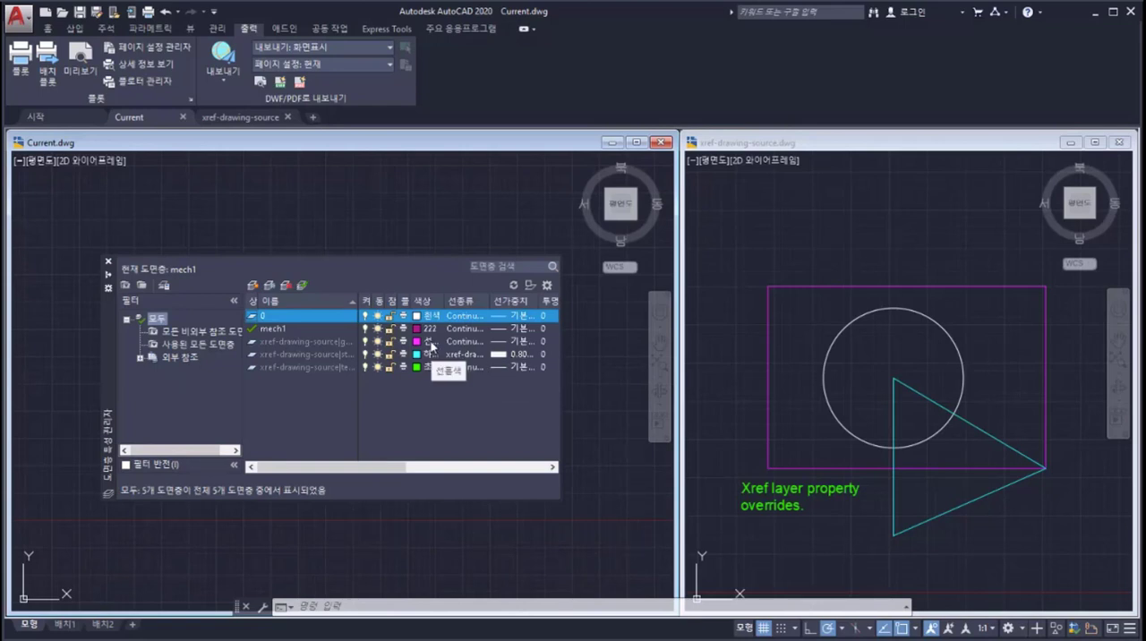
{"action": "left_click", "coordinate": [547, 288]}
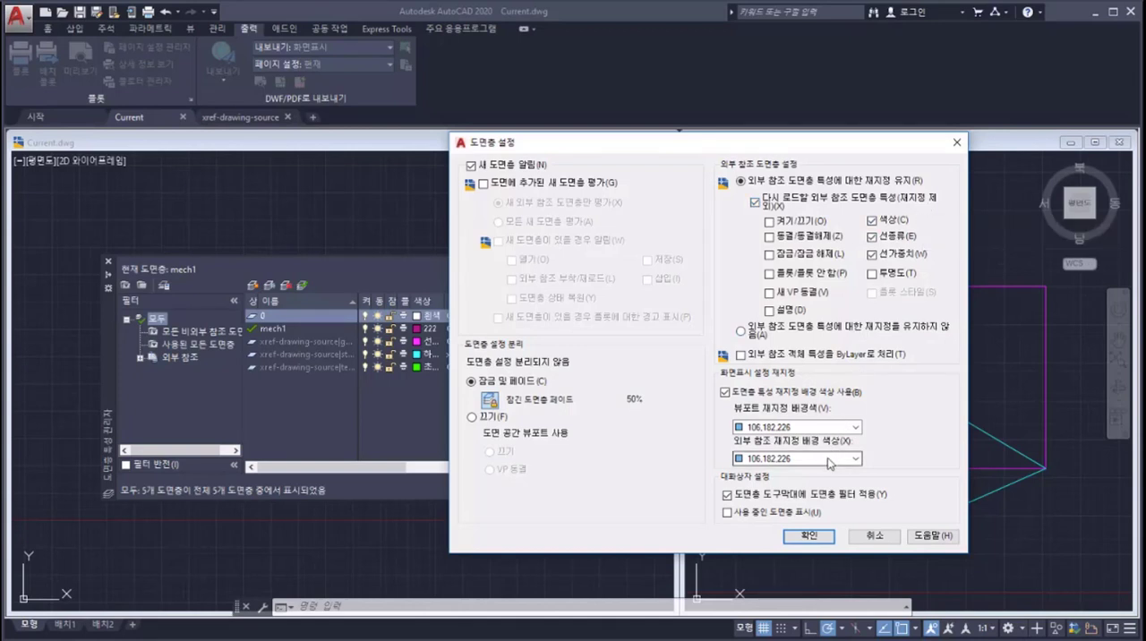
{"action": "left_click", "coordinate": [811, 542]}
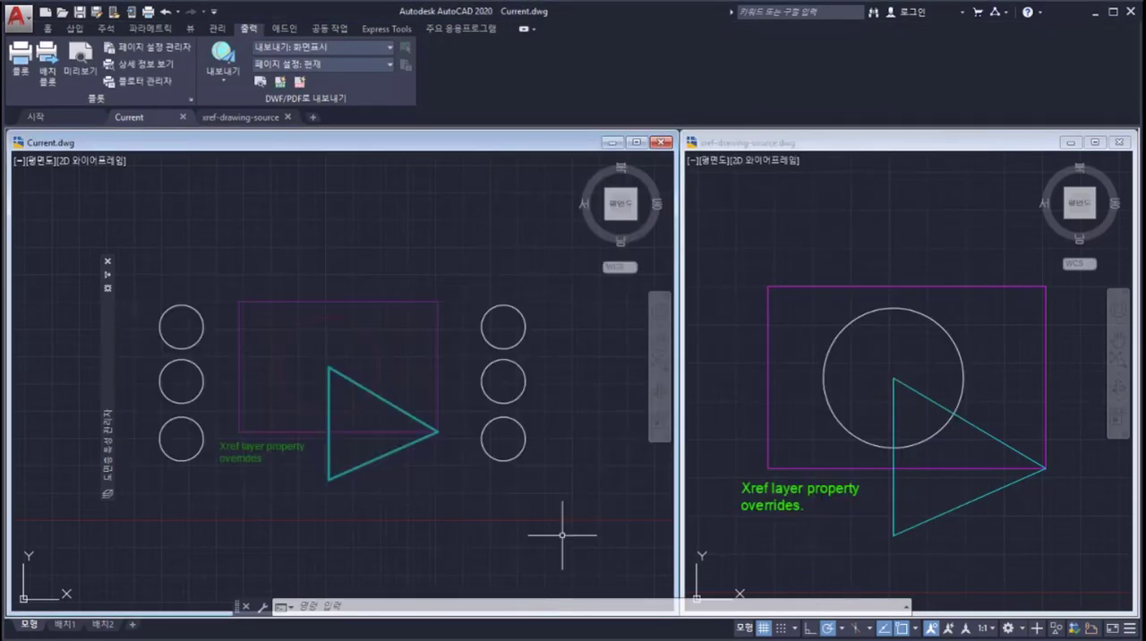
Step: Set the VISRETAINMODE system variable to 2032 in Current.dwg
{"action": "left_click", "coordinate": [435, 609]}
{"action": "type", "text": "v"}
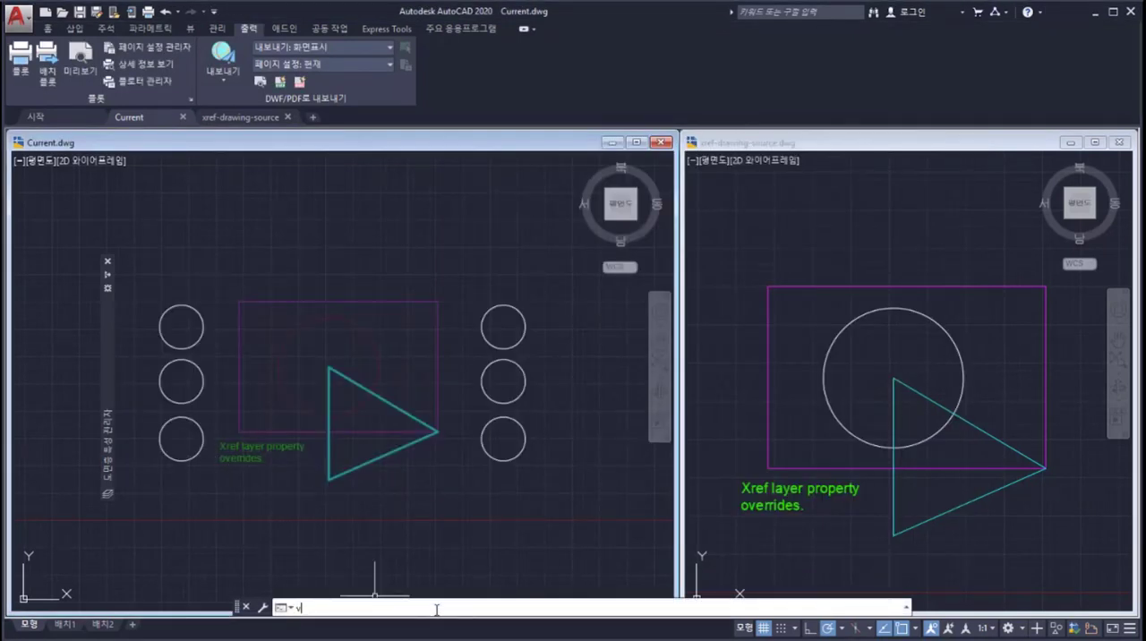
{"action": "type", "text": "isretainm"}
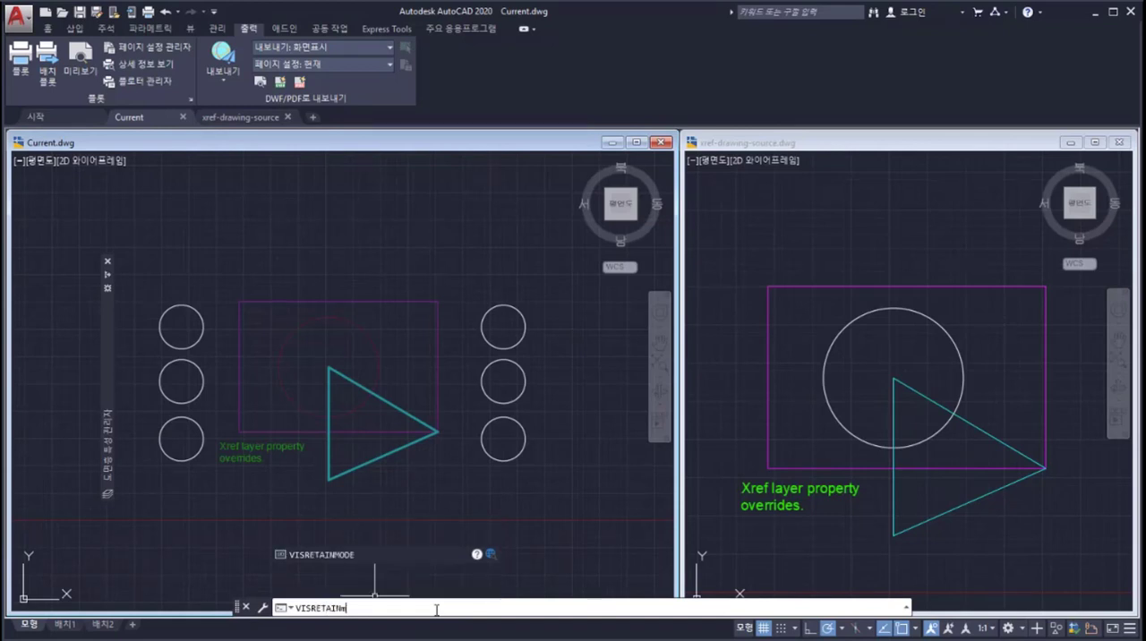
{"action": "type", "text": "ode"}
{"action": "key", "text": "Return"}
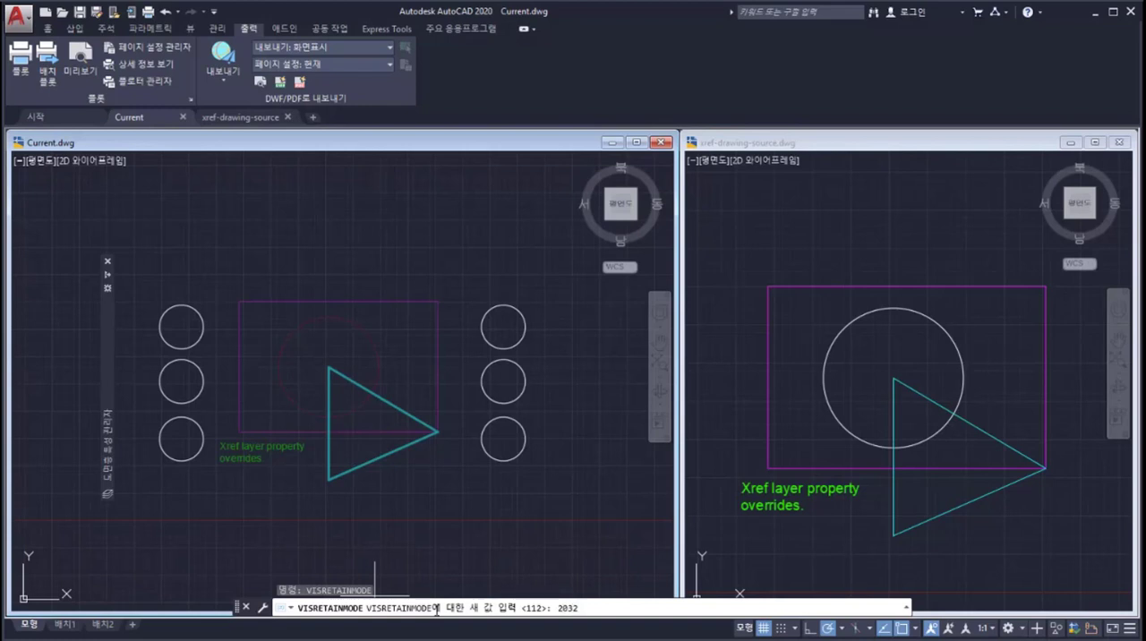
{"action": "key", "text": "Return"}
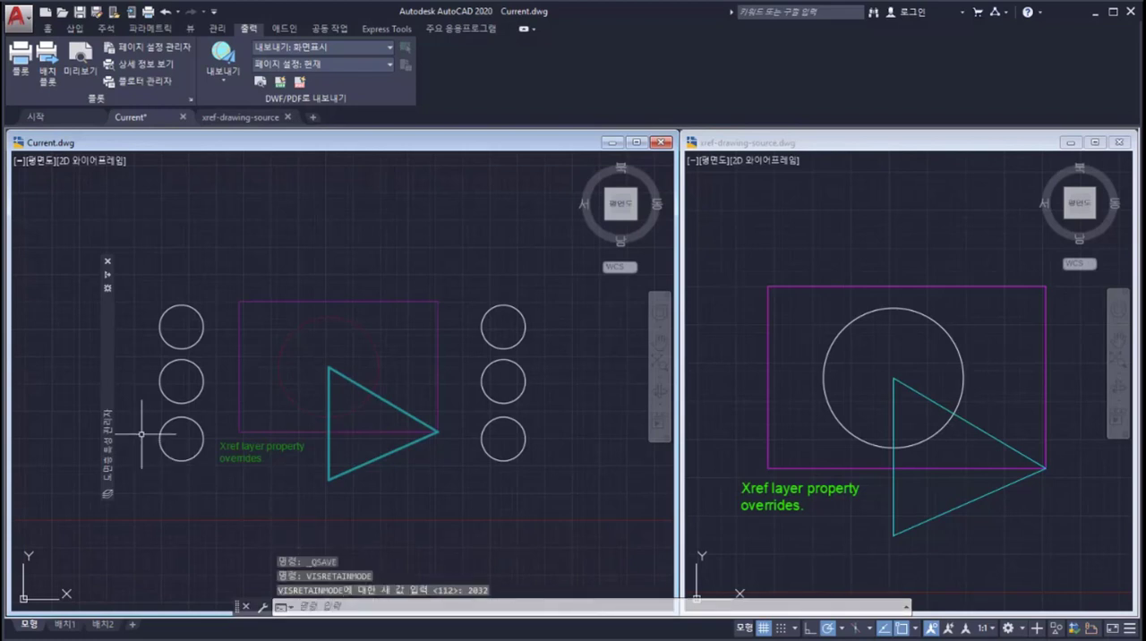
Step: Review how the xref reload options in the layer settings reflect the new VISRETAINMODE value
{"action": "mouse_move", "coordinate": [111, 409]}
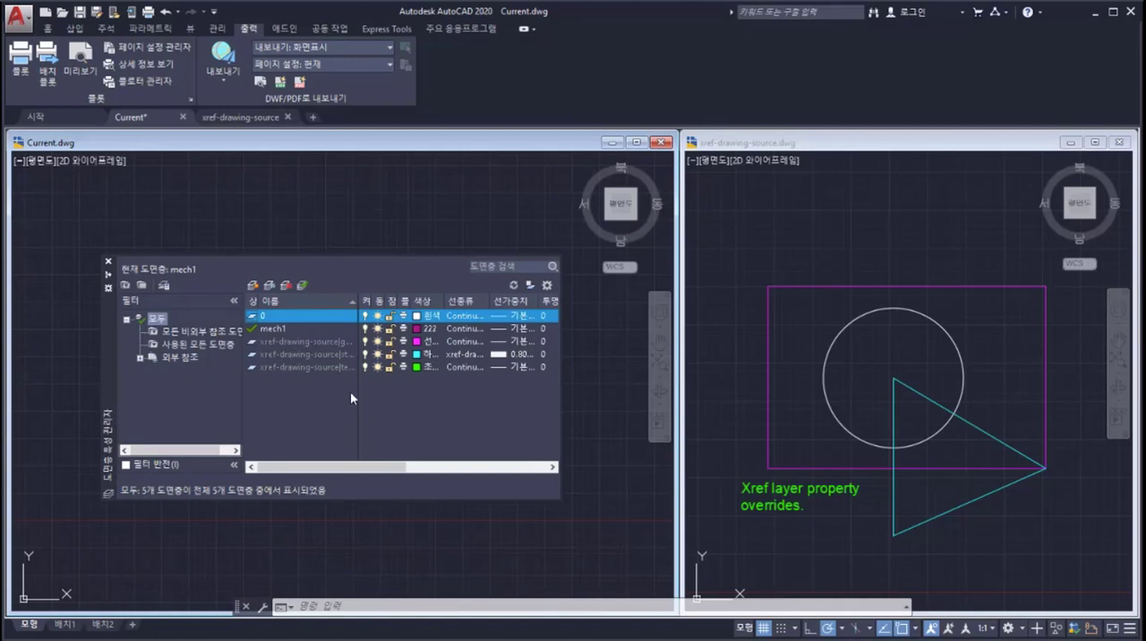
{"action": "left_click", "coordinate": [546, 286]}
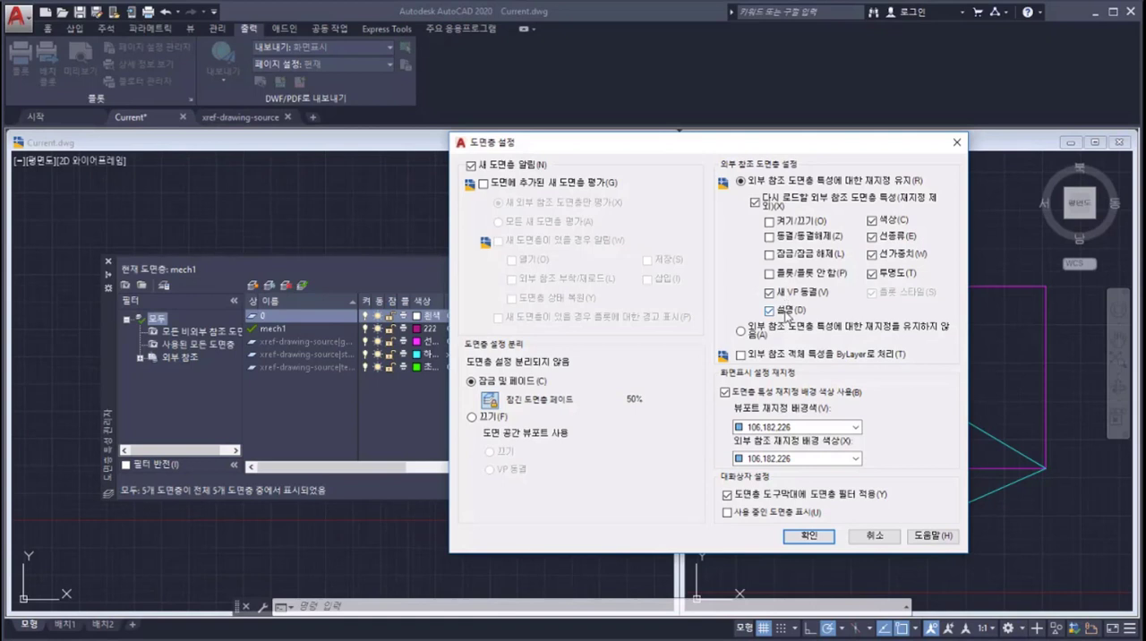
{"action": "left_click", "coordinate": [811, 537]}
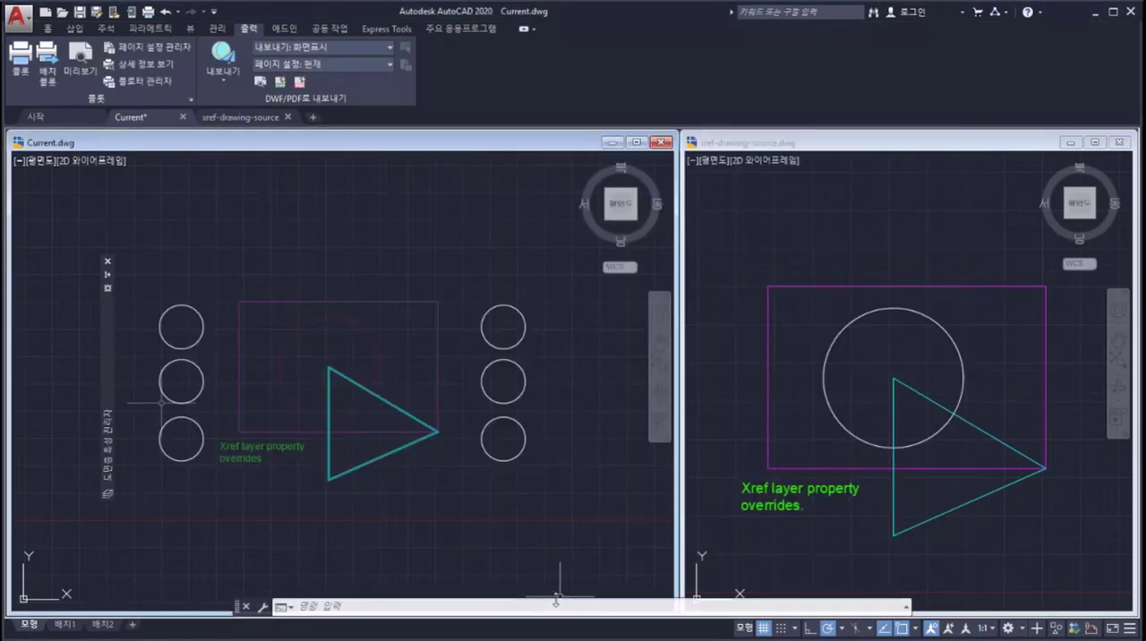
Step: Turn on layer override highlighting and set the xref override background color to magenta
{"action": "mouse_move", "coordinate": [111, 388]}
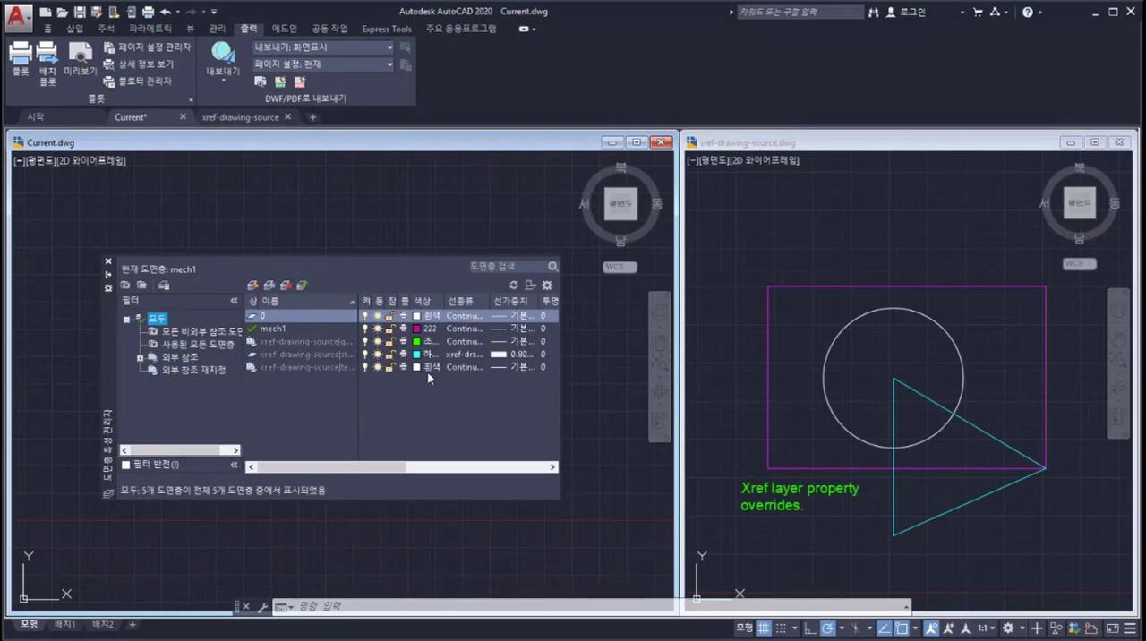
{"action": "left_click", "coordinate": [531, 286]}
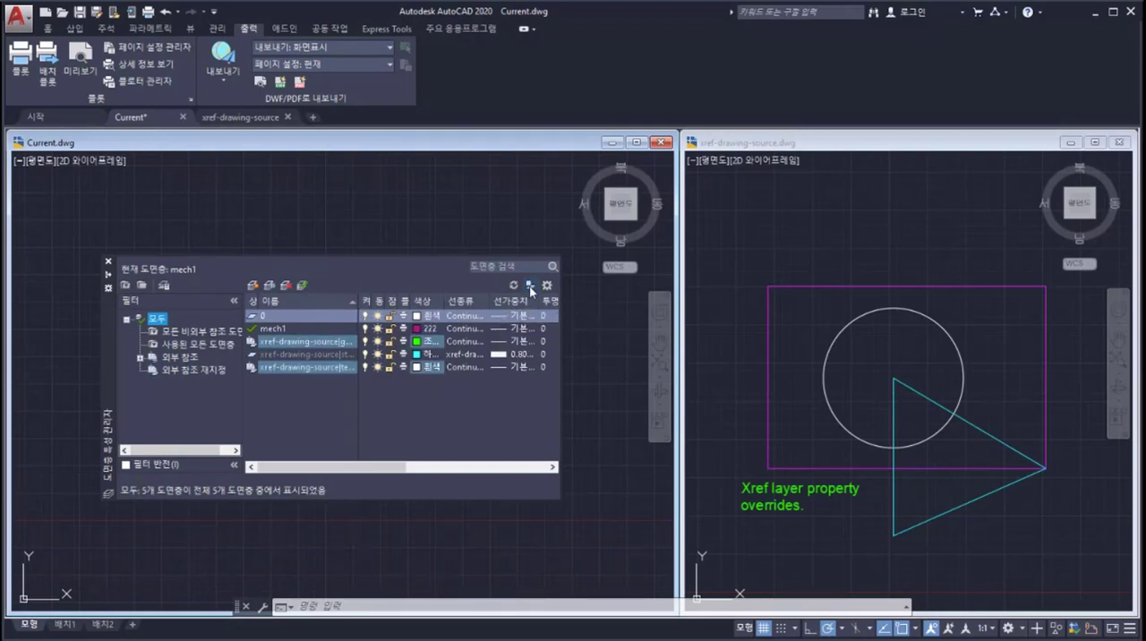
{"action": "left_click", "coordinate": [547, 285]}
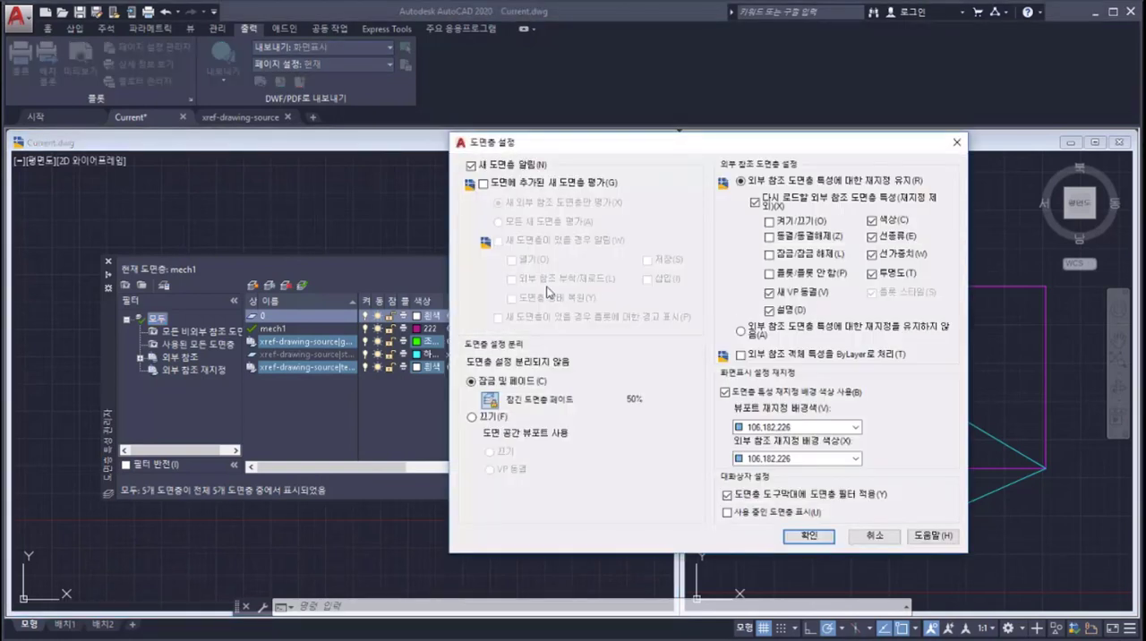
{"action": "left_click", "coordinate": [812, 459]}
{"action": "left_click", "coordinate": [809, 475]}
{"action": "left_click", "coordinate": [810, 535]}
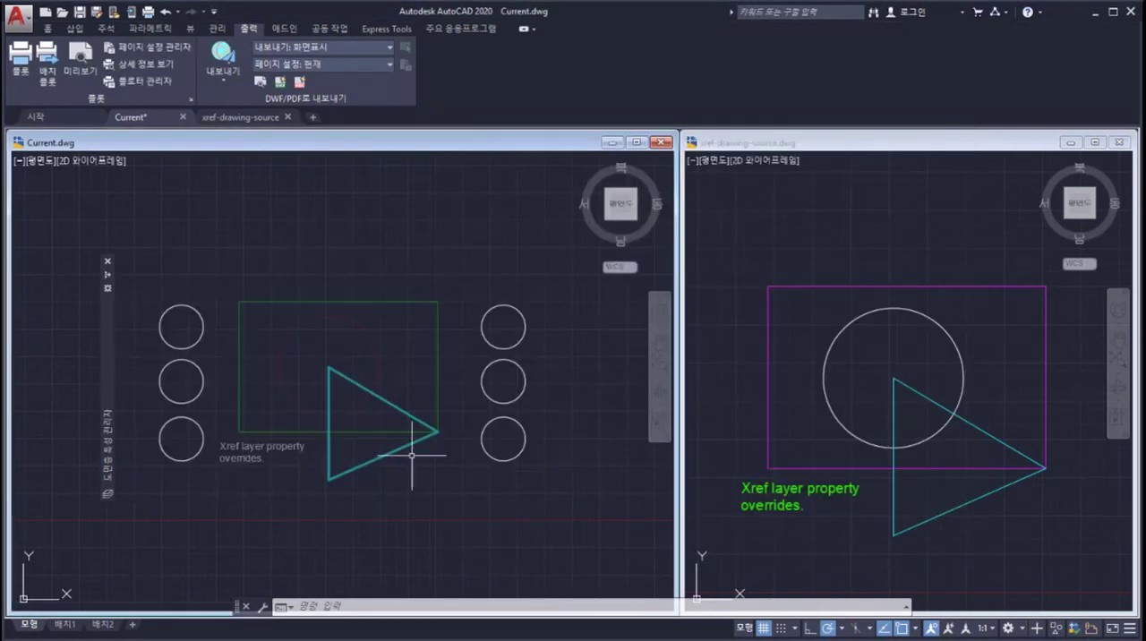
Step: Filter the layer list to the layers with xref overrides, and return to showing all layers
{"action": "mouse_move", "coordinate": [109, 394]}
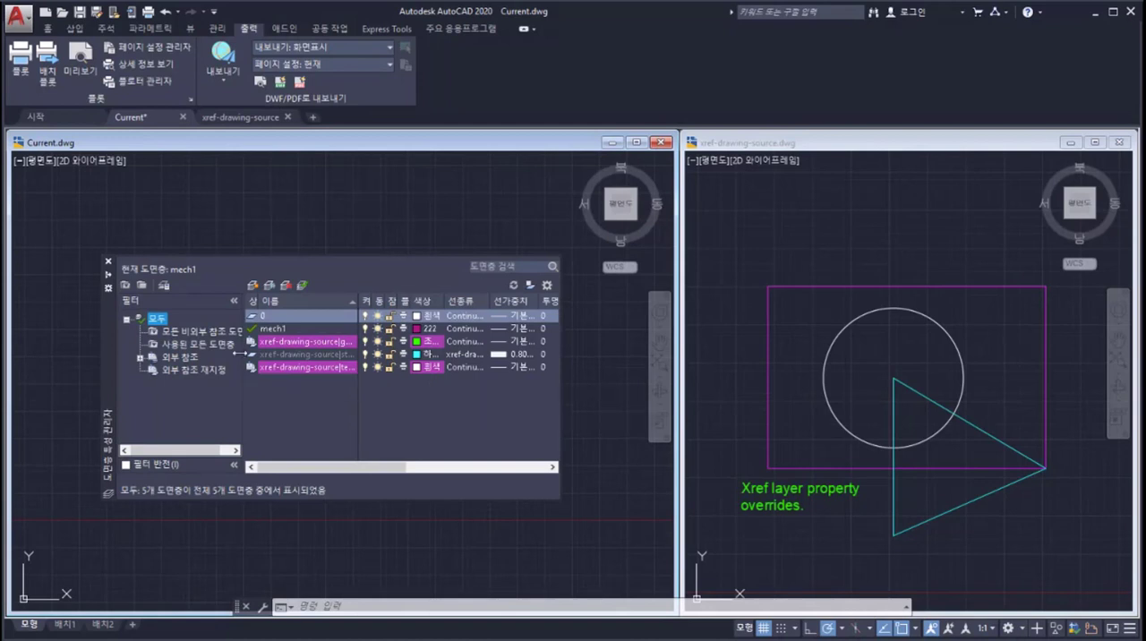
{"action": "left_click", "coordinate": [193, 371]}
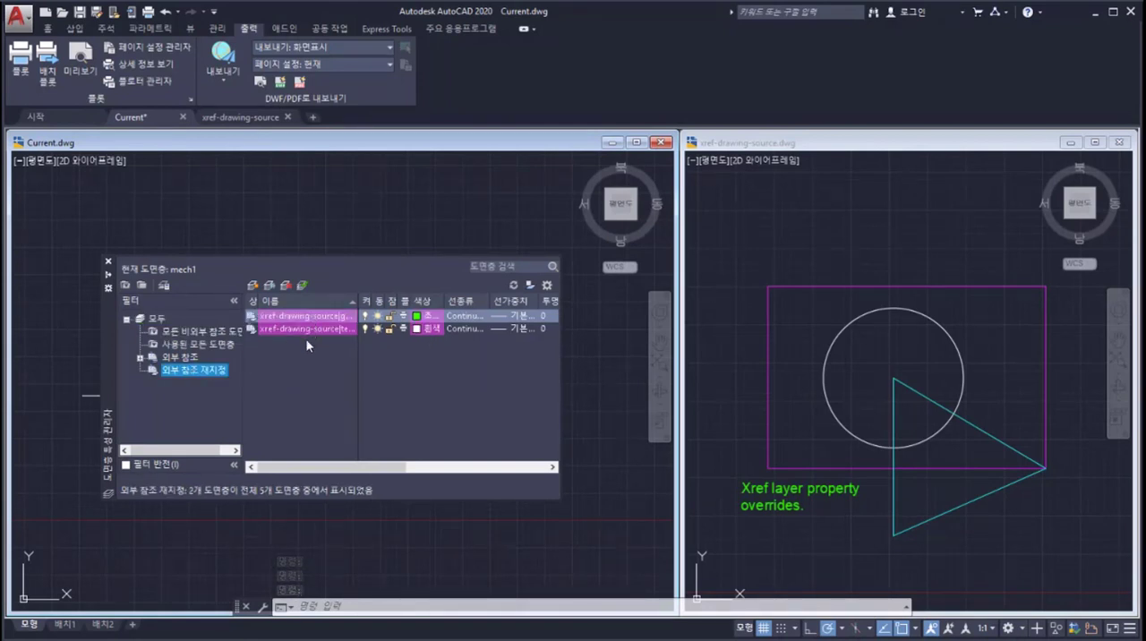
{"action": "left_click", "coordinate": [157, 319]}
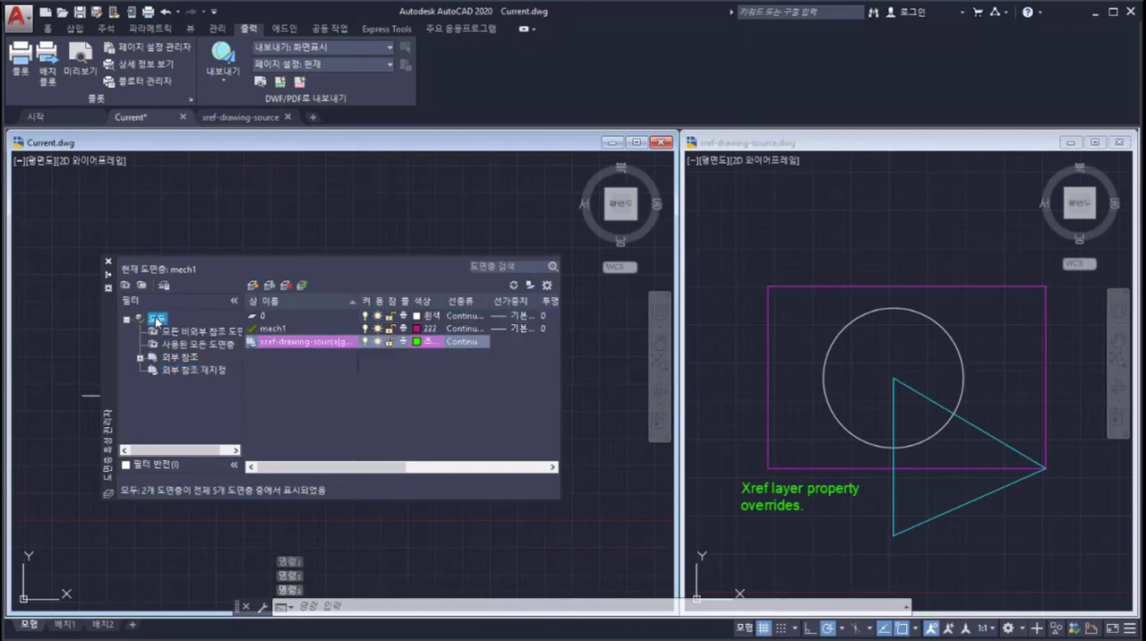
Step: Reset only the color override of the selected xref-drawing-source|geom01 layer to its xref value
{"action": "left_click", "coordinate": [293, 345]}
{"action": "right_click", "coordinate": [293, 346]}
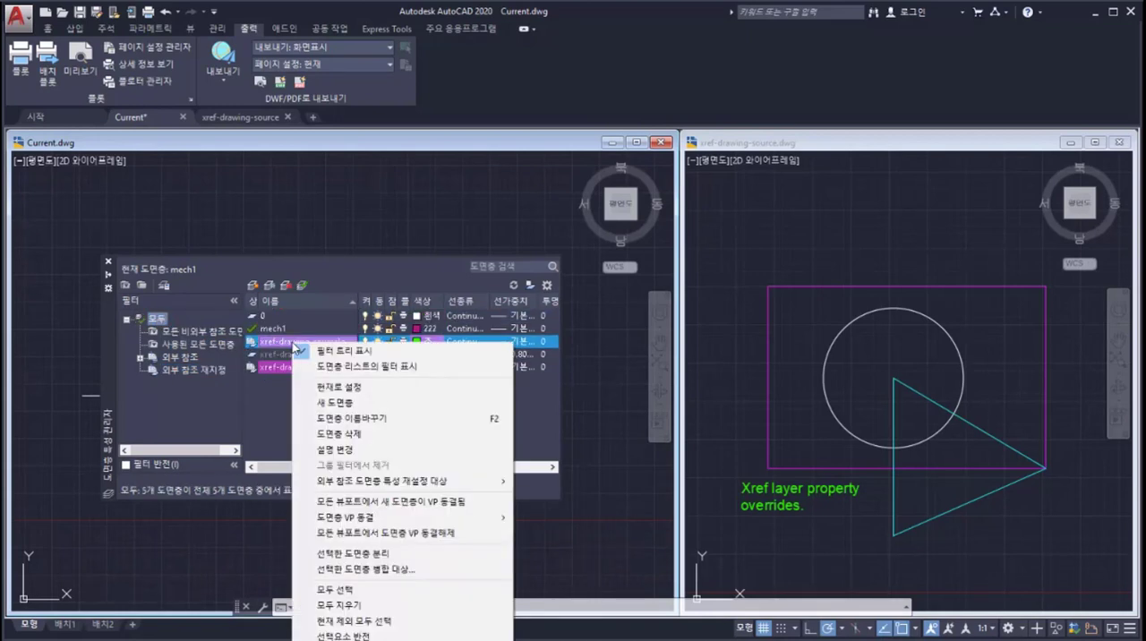
{"action": "mouse_move", "coordinate": [408, 486]}
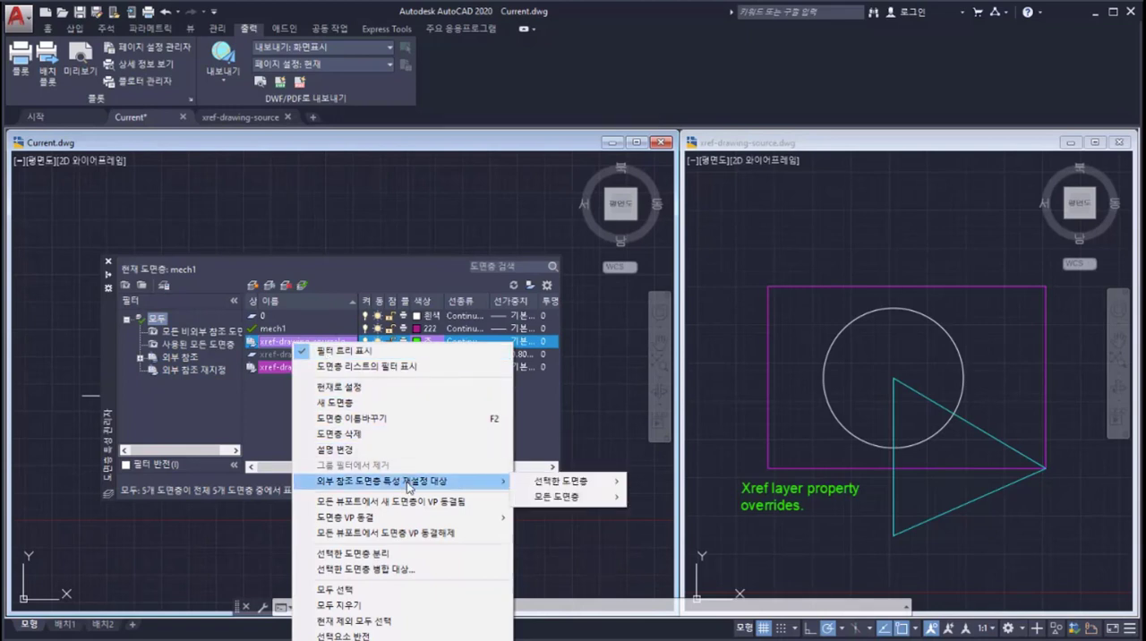
{"action": "mouse_move", "coordinate": [554, 487]}
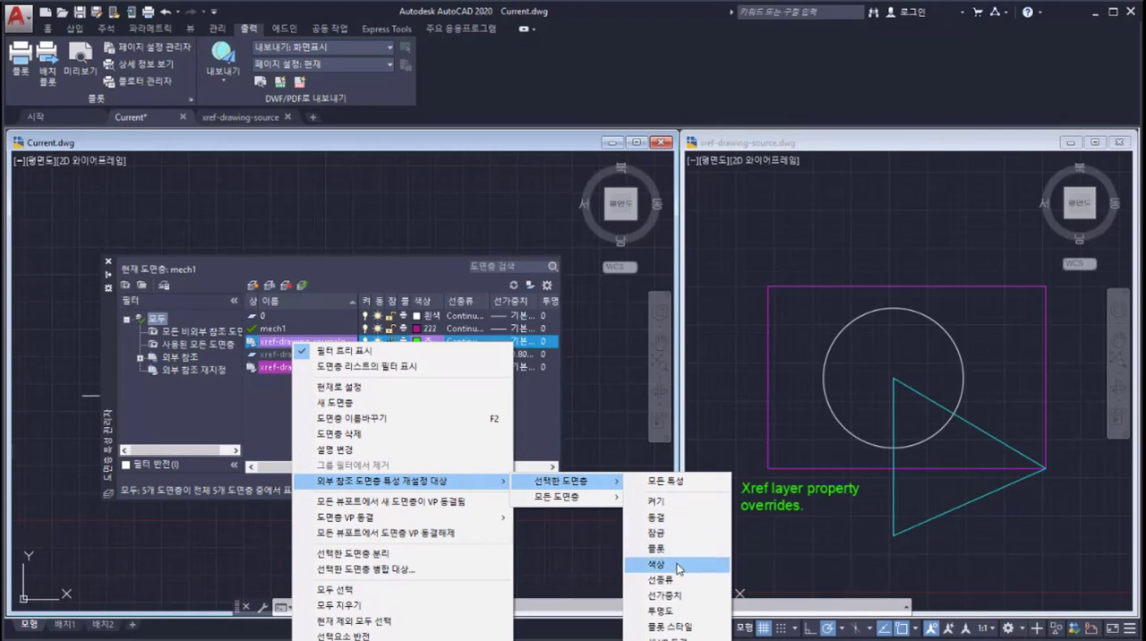
{"action": "mouse_move", "coordinate": [604, 505]}
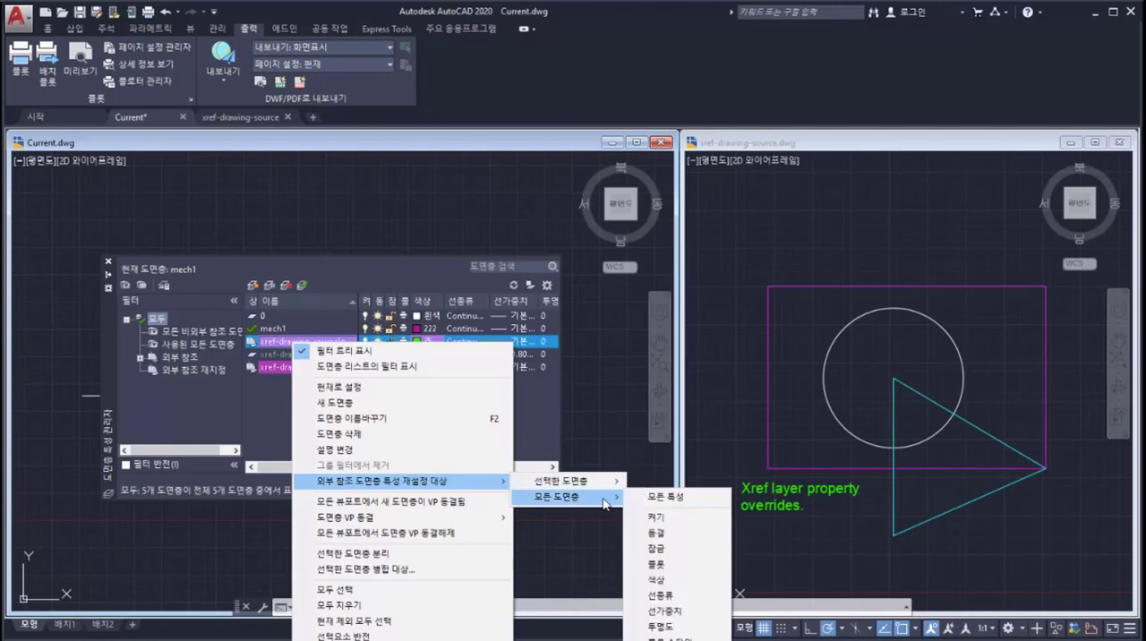
{"action": "mouse_move", "coordinate": [615, 486]}
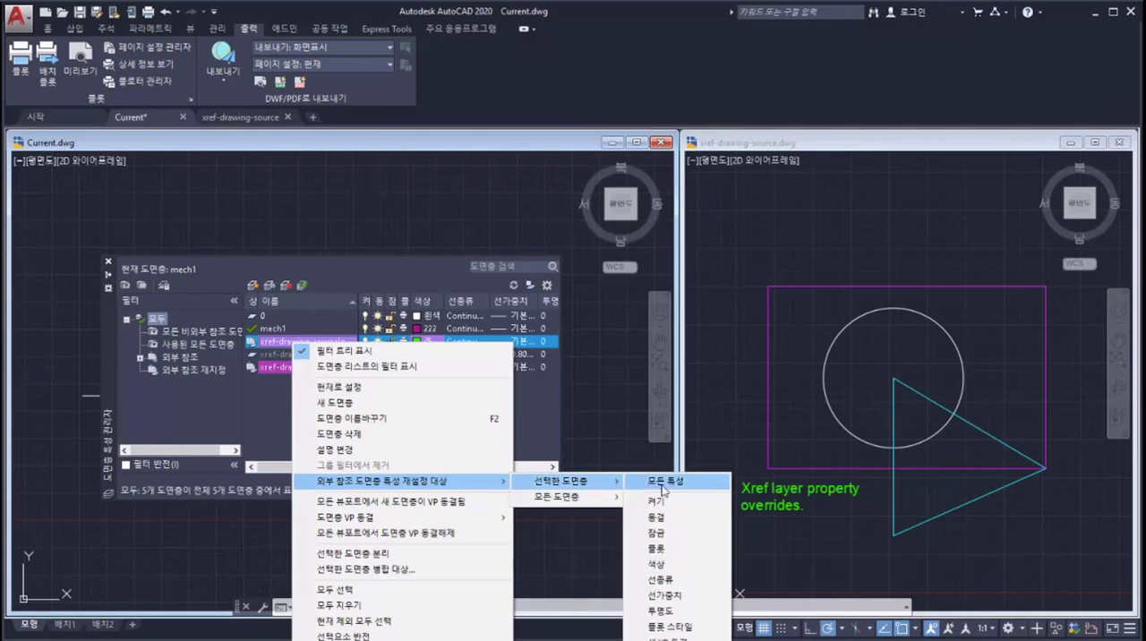
{"action": "left_click", "coordinate": [678, 570]}
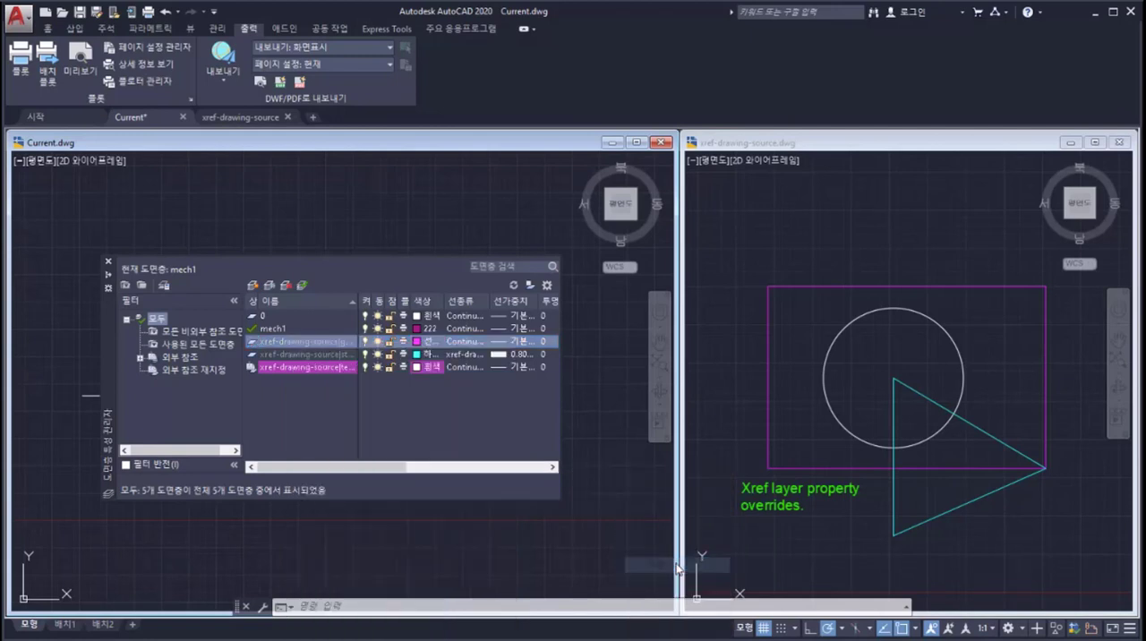